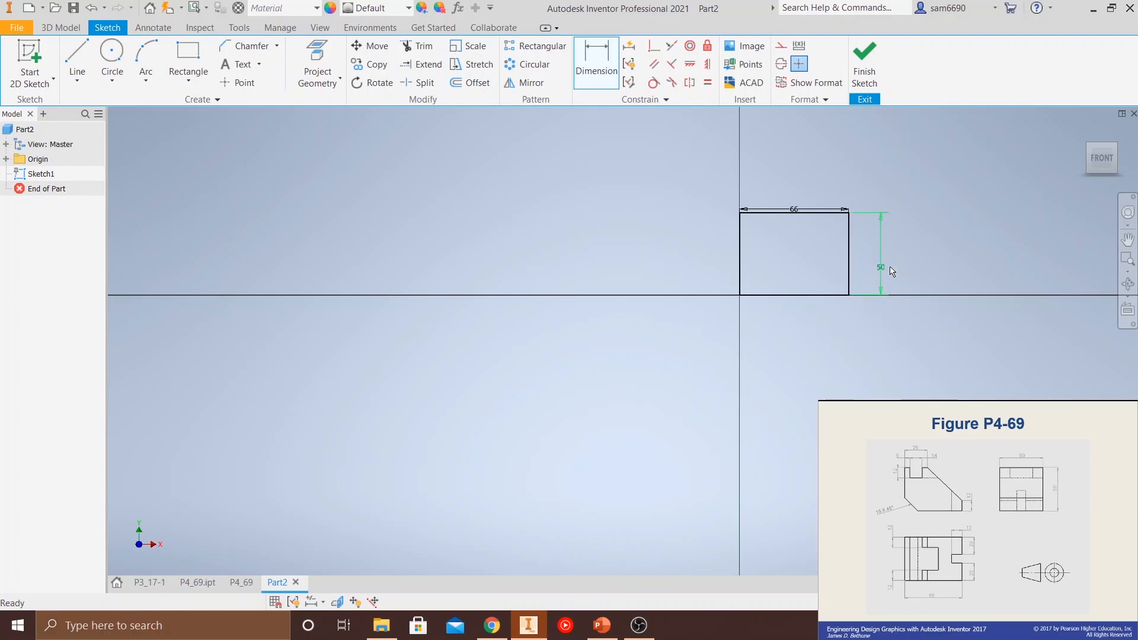
- Reposition the rectangle's height and width dimensions beside its edges and finish the sketch
{"action": "left_click_drag", "start_coordinate": [881, 267], "coordinate": [863, 266]}
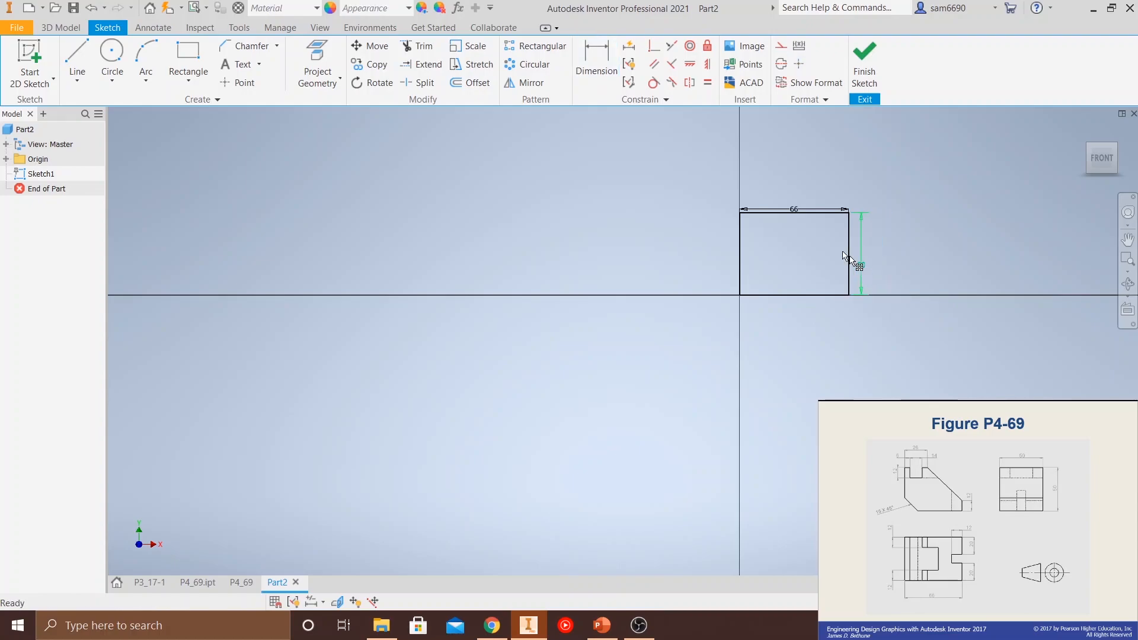
{"action": "left_click_drag", "start_coordinate": [794, 210], "coordinate": [802, 207]}
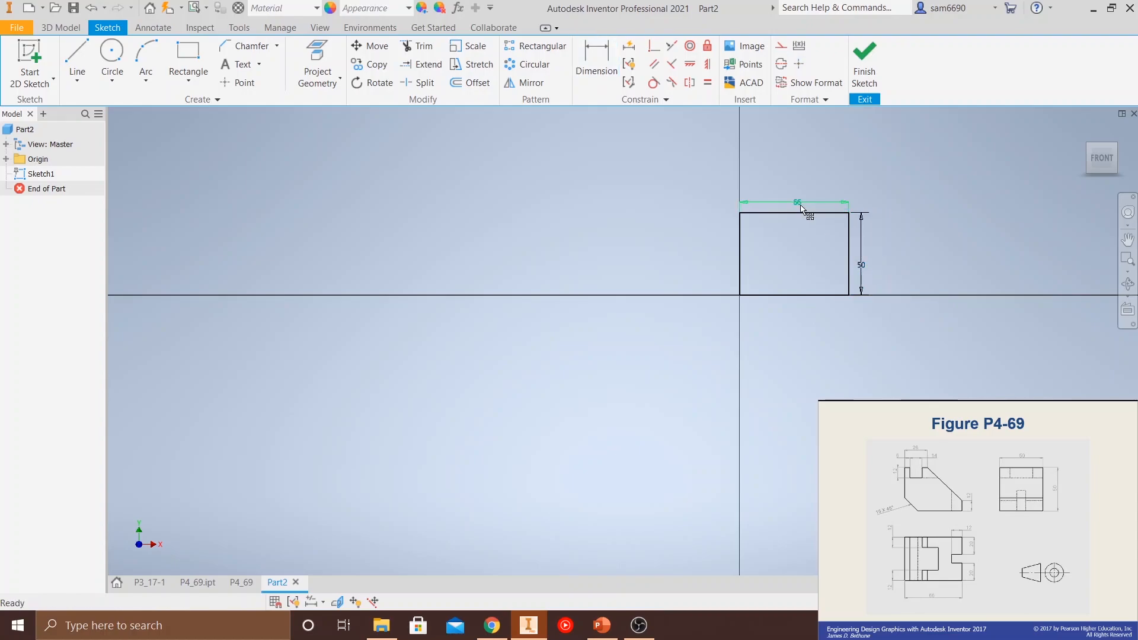
{"action": "left_click", "coordinate": [864, 68]}
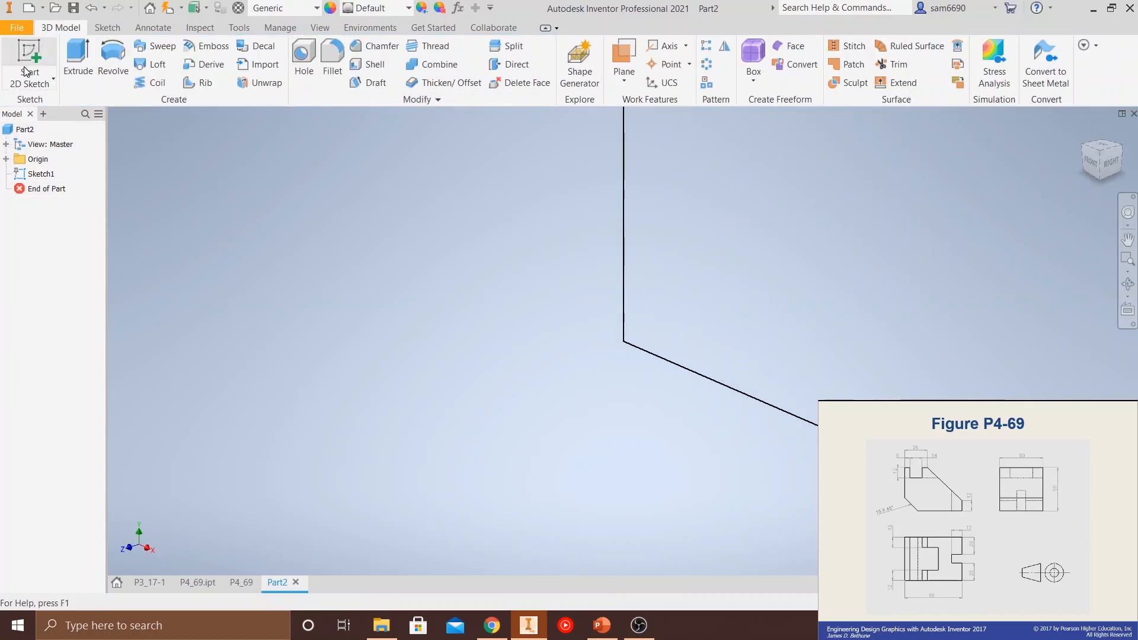
- Extrude the rectangle 50 mm in the flipped direction, behind the sketch plane, to form the base block
{"action": "left_click", "coordinate": [78, 68]}
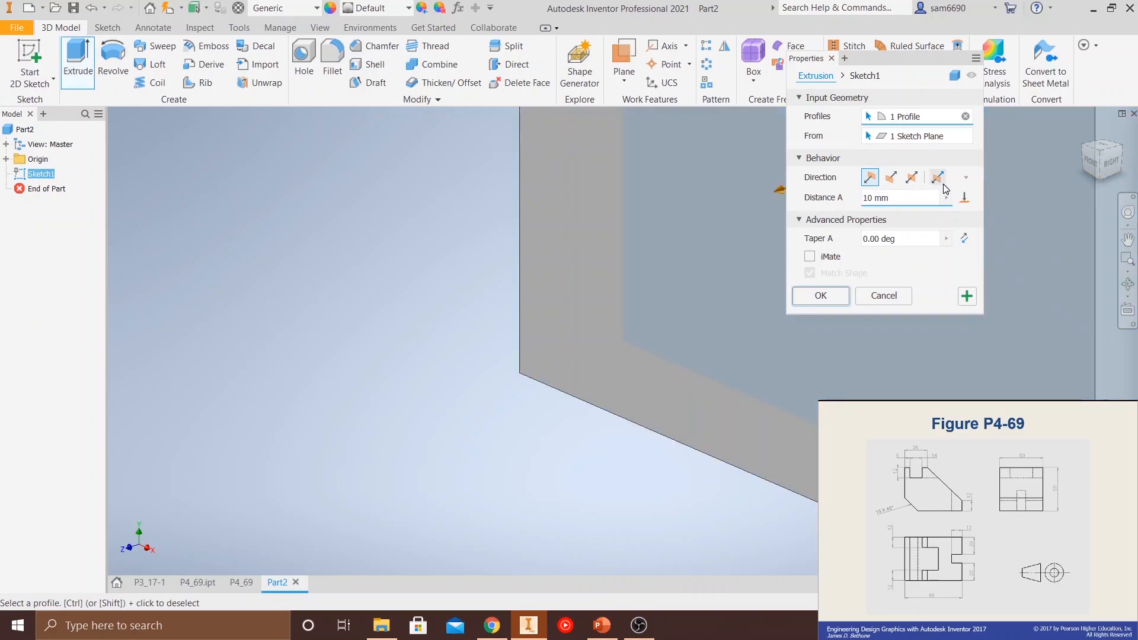
{"action": "scroll", "coordinate": [742, 179], "scroll_direction": "up", "scroll_amount": 3}
{"action": "middle_click_drag", "start_coordinate": [739, 185], "coordinate": [618, 285]}
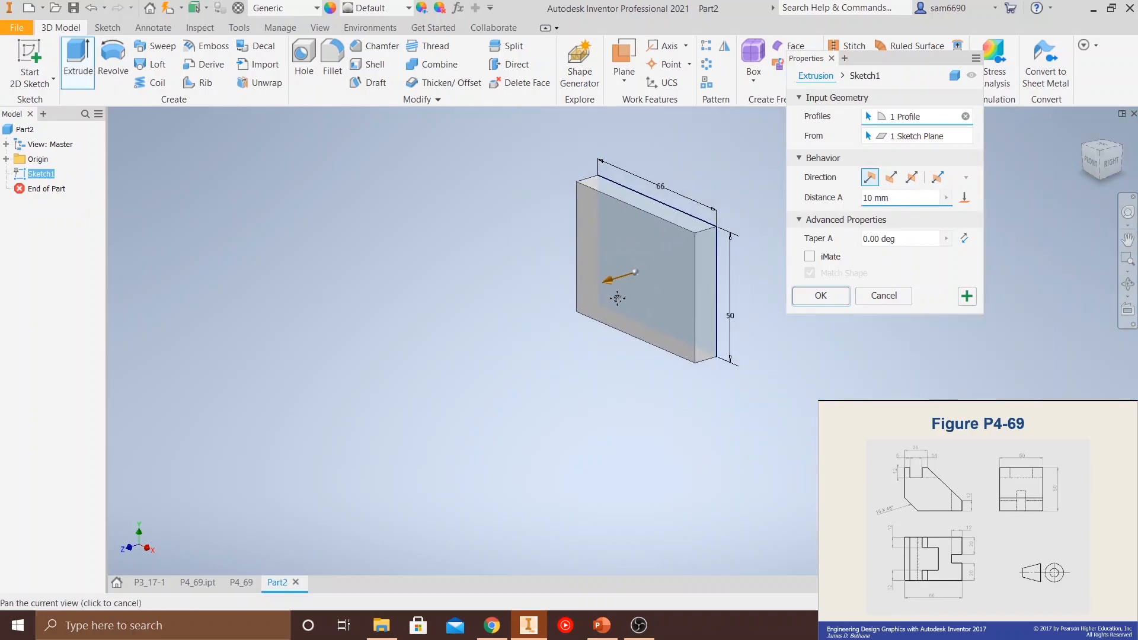
{"action": "left_click", "coordinate": [891, 177]}
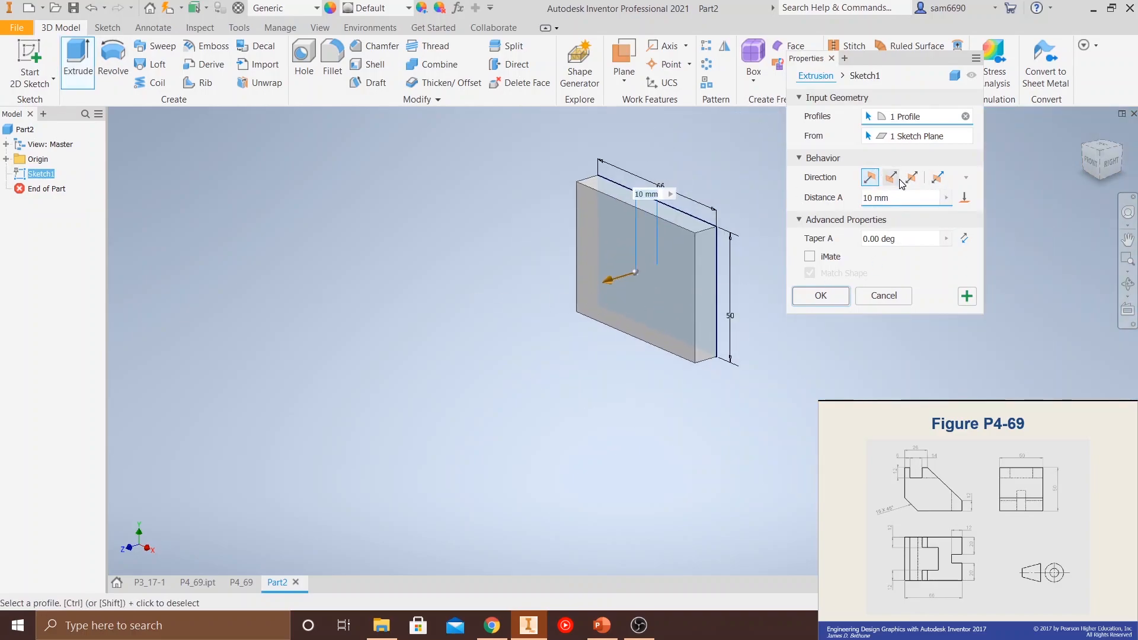
{"action": "left_click", "coordinate": [874, 200]}
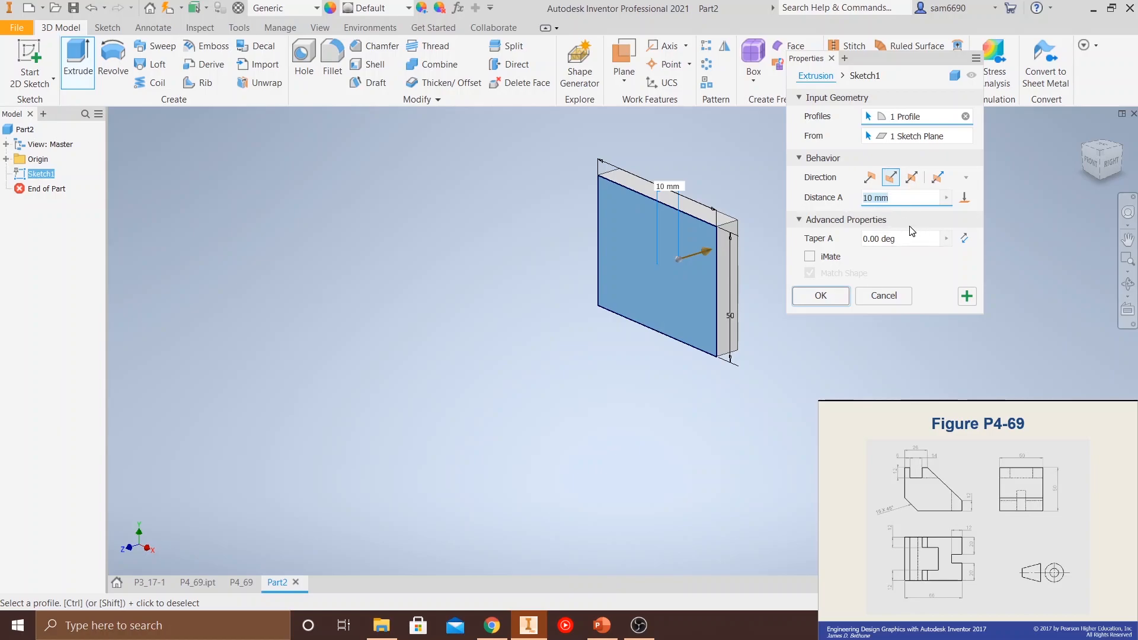
{"action": "type", "text": "50"}
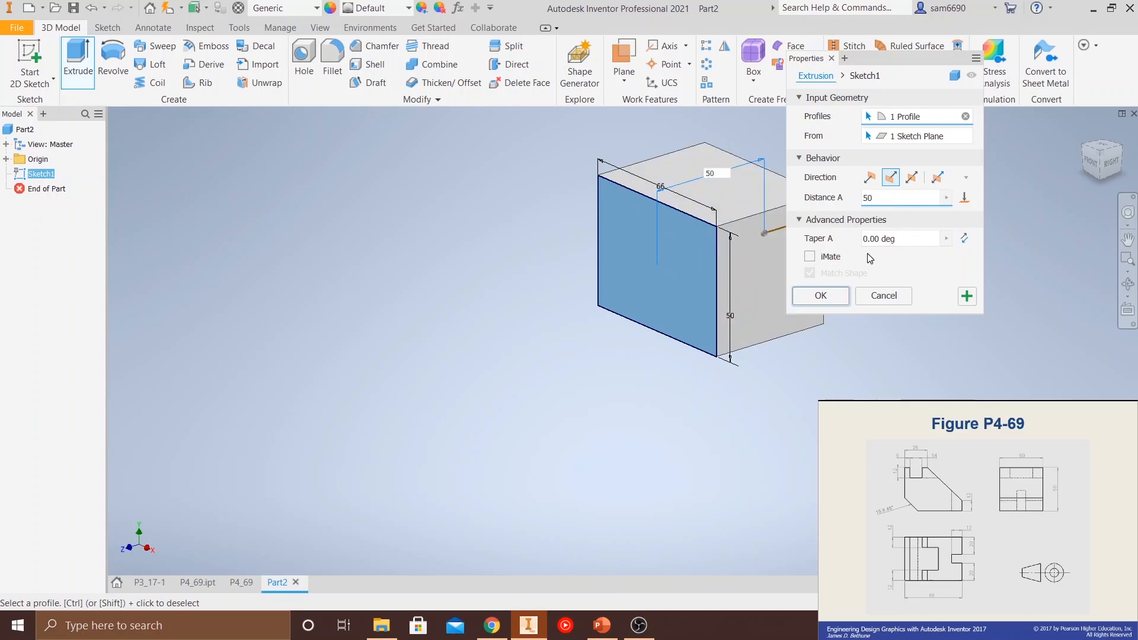
{"action": "left_click", "coordinate": [821, 302]}
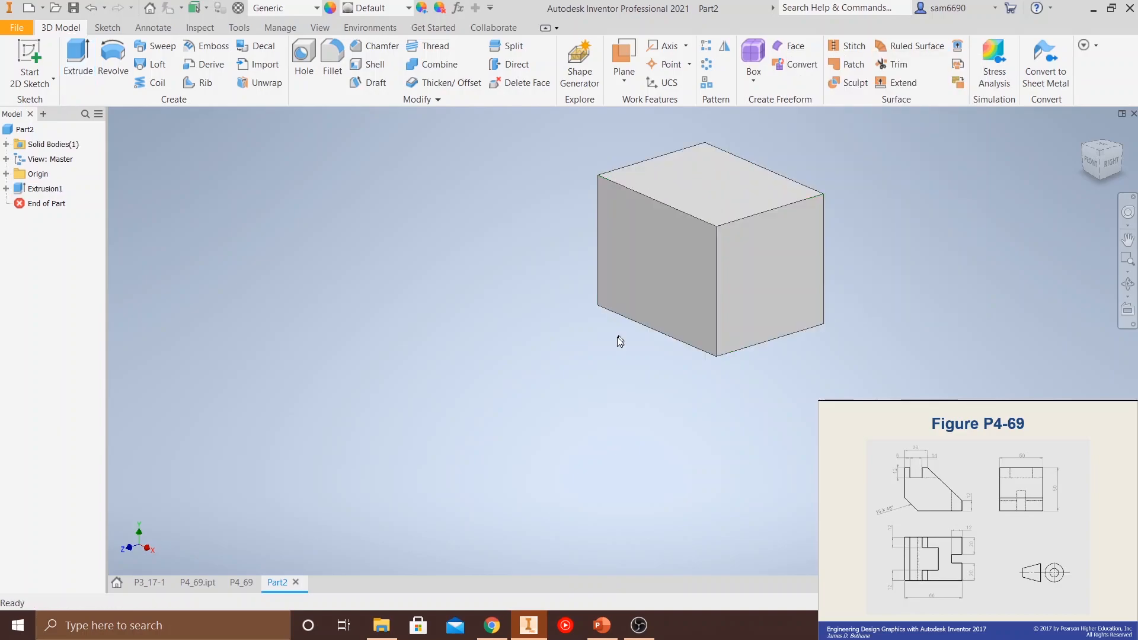
- Measure the block's width, depth and height between its corner vertices
{"action": "left_click", "coordinate": [201, 30]}
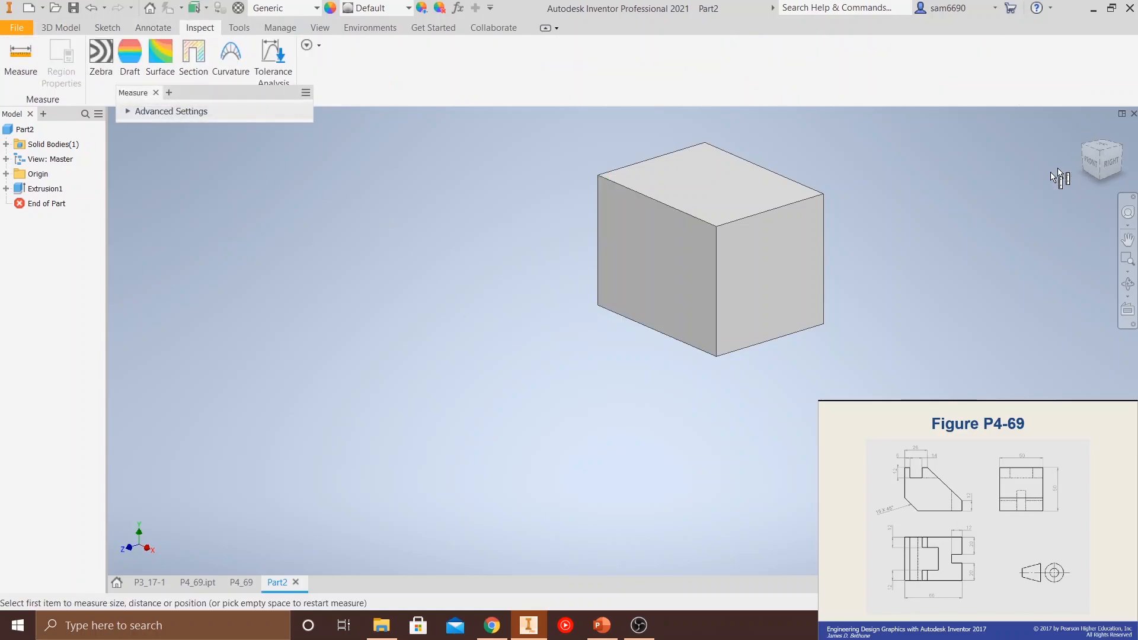
{"action": "scroll", "coordinate": [735, 286], "scroll_direction": "down", "scroll_amount": 4}
{"action": "middle_click_drag", "start_coordinate": [724, 288], "coordinate": [685, 423]}
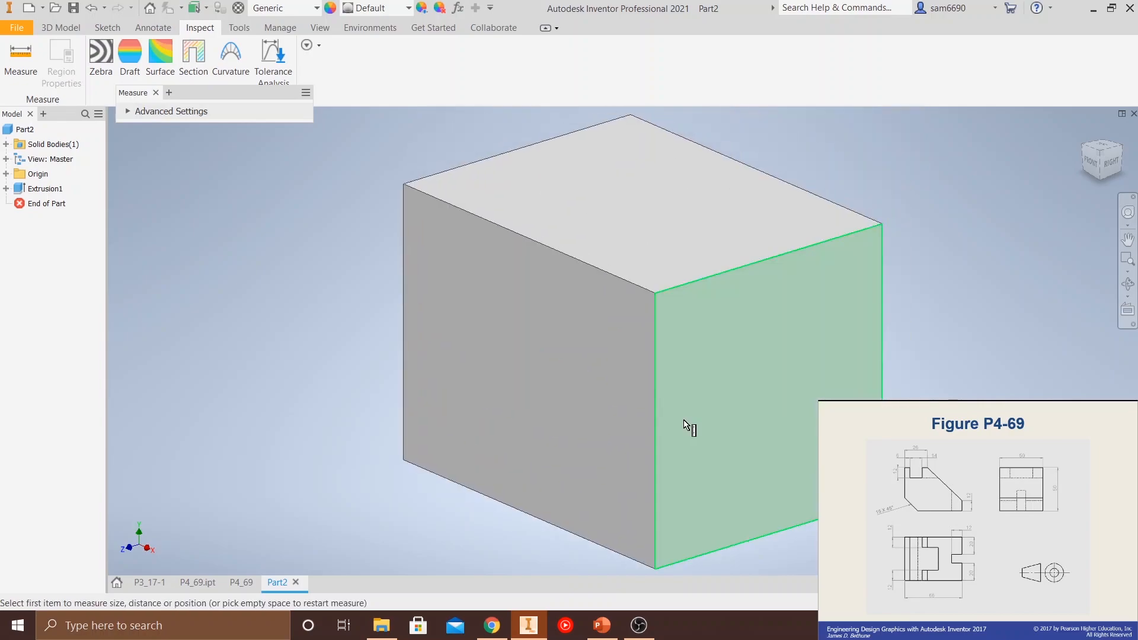
{"action": "left_click", "coordinate": [406, 462]}
{"action": "left_click", "coordinate": [653, 569]}
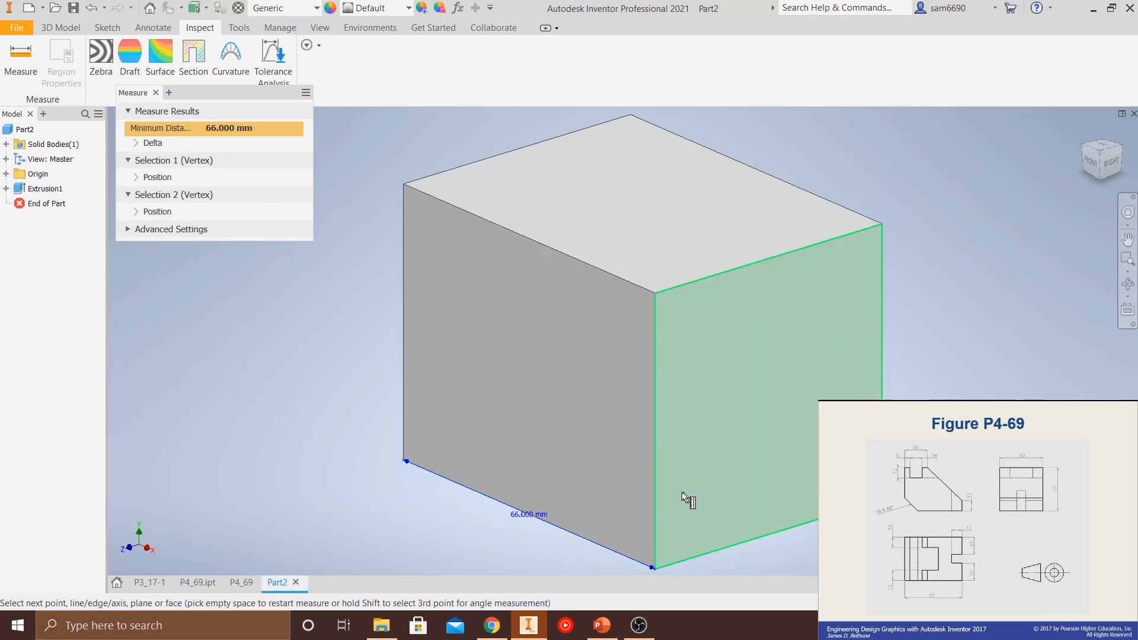
{"action": "left_click", "coordinate": [657, 571]}
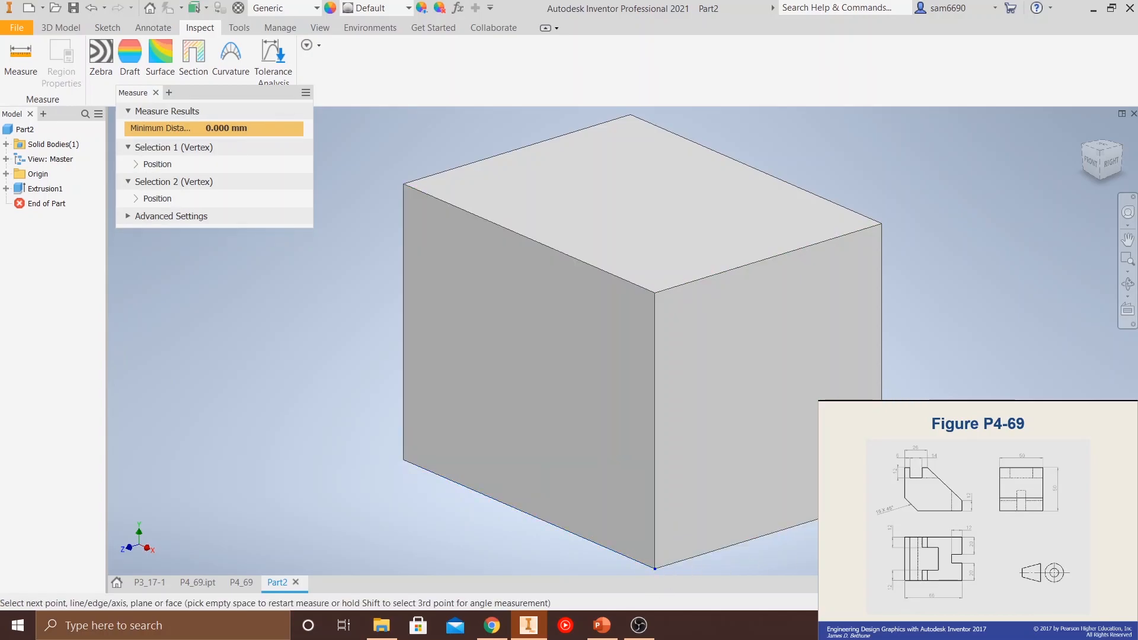
{"action": "left_click", "coordinate": [882, 501]}
{"action": "left_click", "coordinate": [1130, 309]}
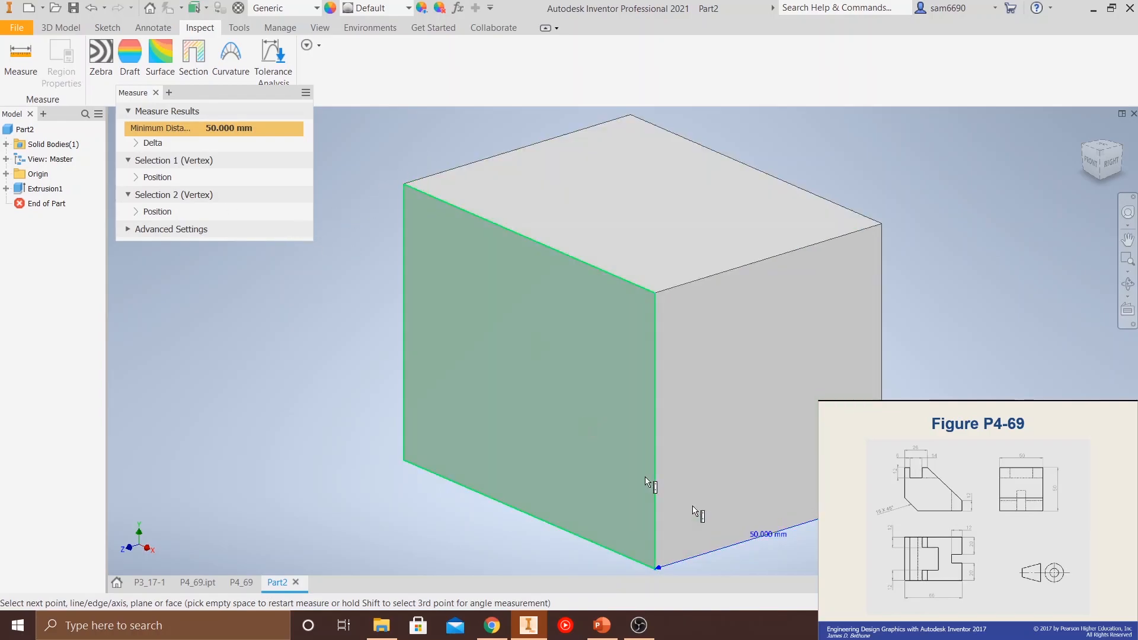
{"action": "left_click", "coordinate": [658, 293]}
{"action": "left_click", "coordinate": [657, 566]}
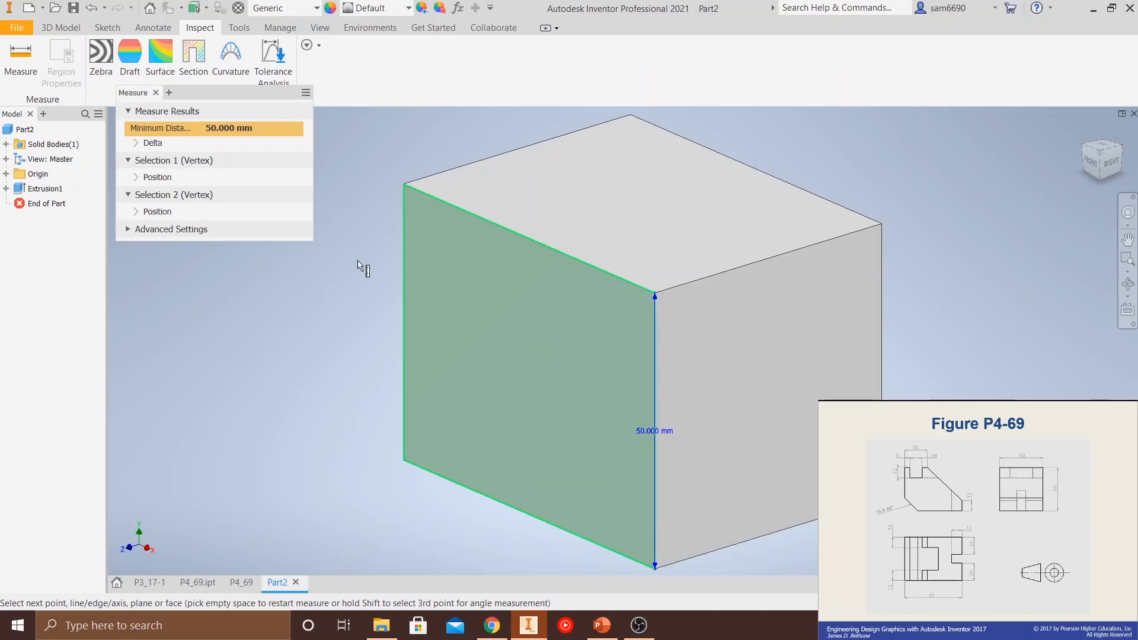
{"action": "key", "text": "Escape"}
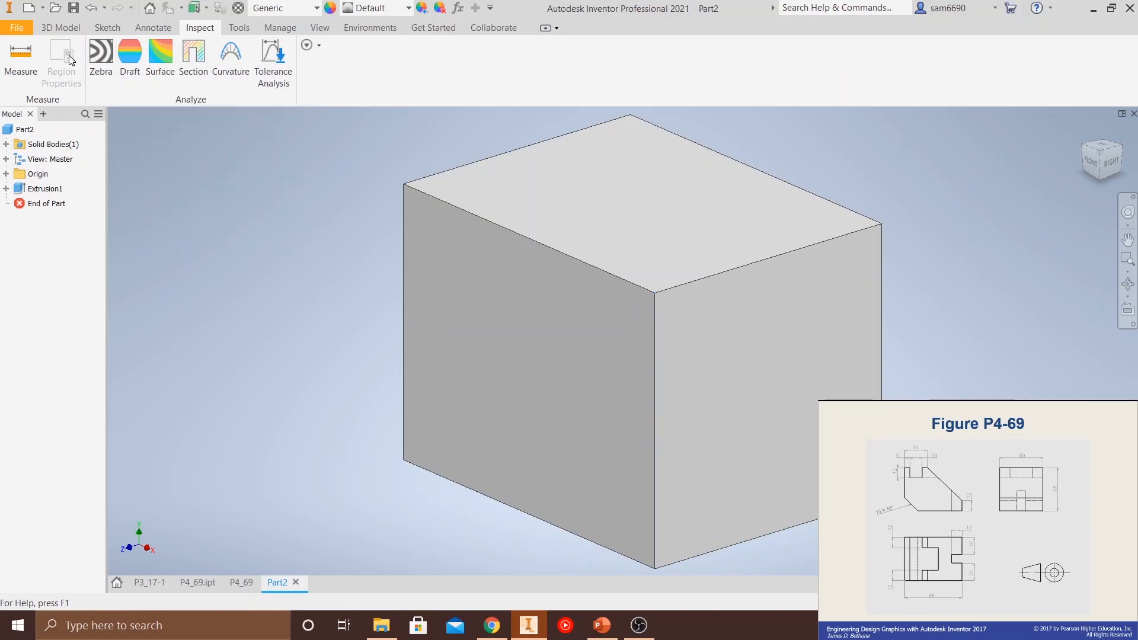
- Start a sketch on the block's front face, seen from the front, and project the face outline into it
{"action": "left_click", "coordinate": [106, 28]}
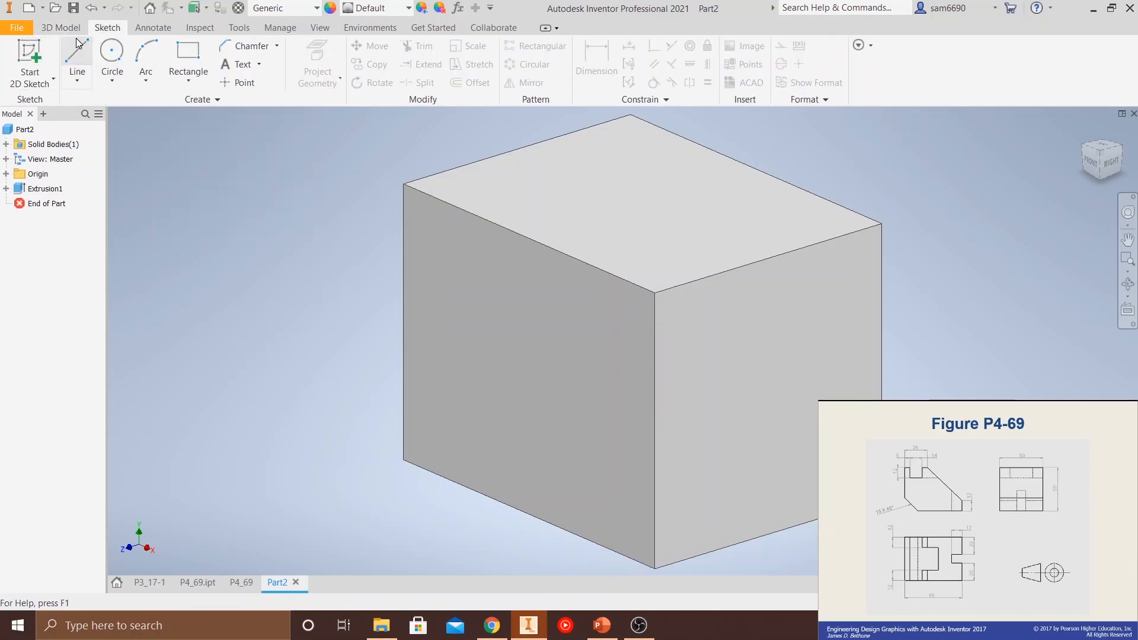
{"action": "left_click", "coordinate": [60, 28]}
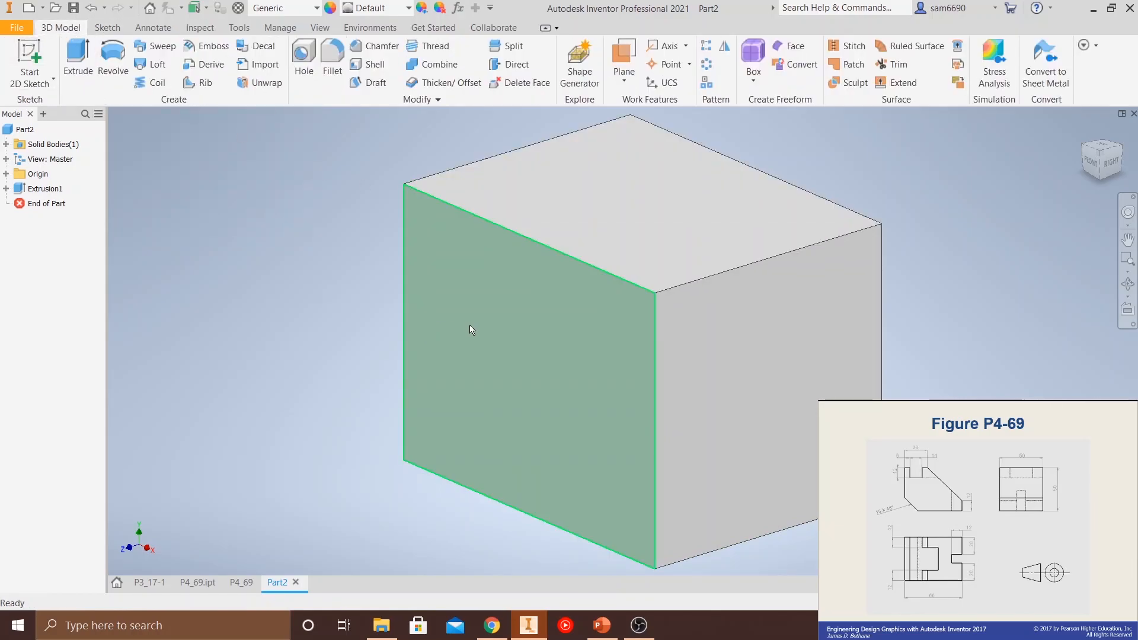
{"action": "left_click", "coordinate": [508, 311]}
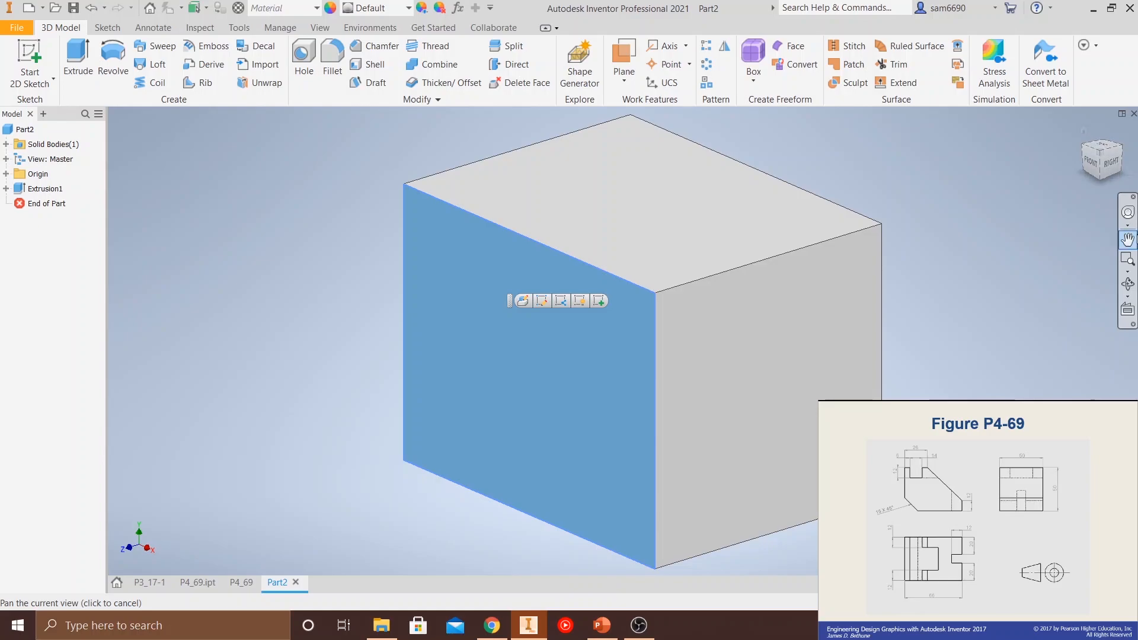
{"action": "left_click", "coordinate": [1096, 167]}
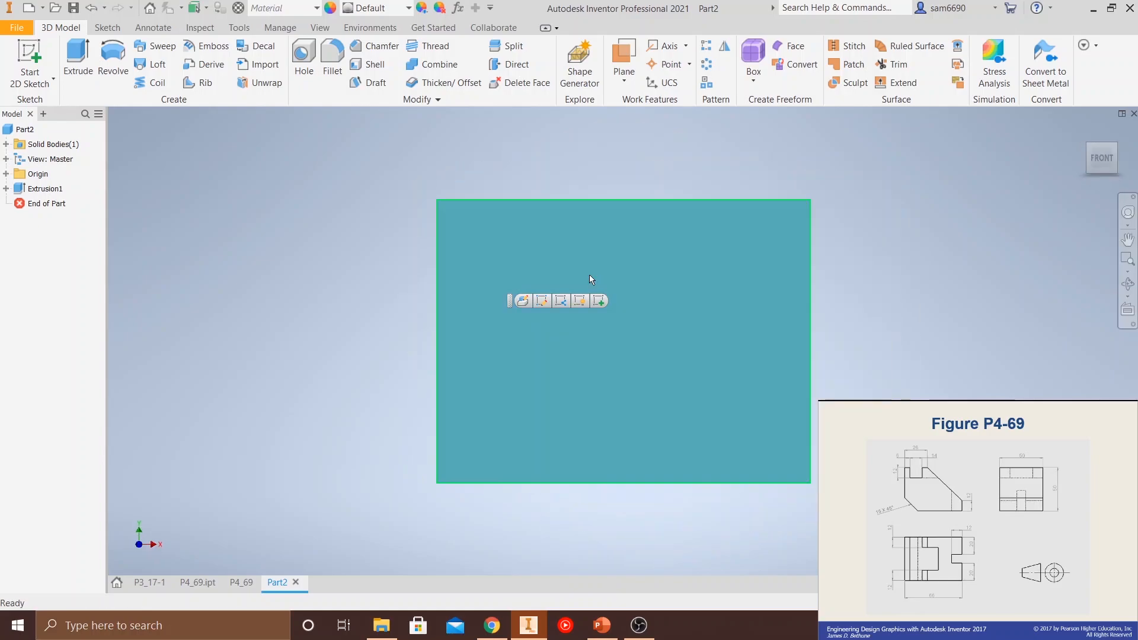
{"action": "left_click", "coordinate": [21, 56]}
{"action": "left_click_drag", "start_coordinate": [720, 203], "coordinate": [610, 283]}
{"action": "mouse_move", "coordinate": [764, 231]}
{"action": "middle_mouse_down"}
{"action": "mouse_move", "coordinate": [661, 346]}
{"action": "mouse_move", "coordinate": [605, 345]}
{"action": "middle_mouse_up"}
{"action": "scroll", "coordinate": [750, 243], "scroll_direction": "up", "scroll_amount": 1}
{"action": "scroll", "coordinate": [597, 343], "scroll_direction": "down", "scroll_amount": 3}
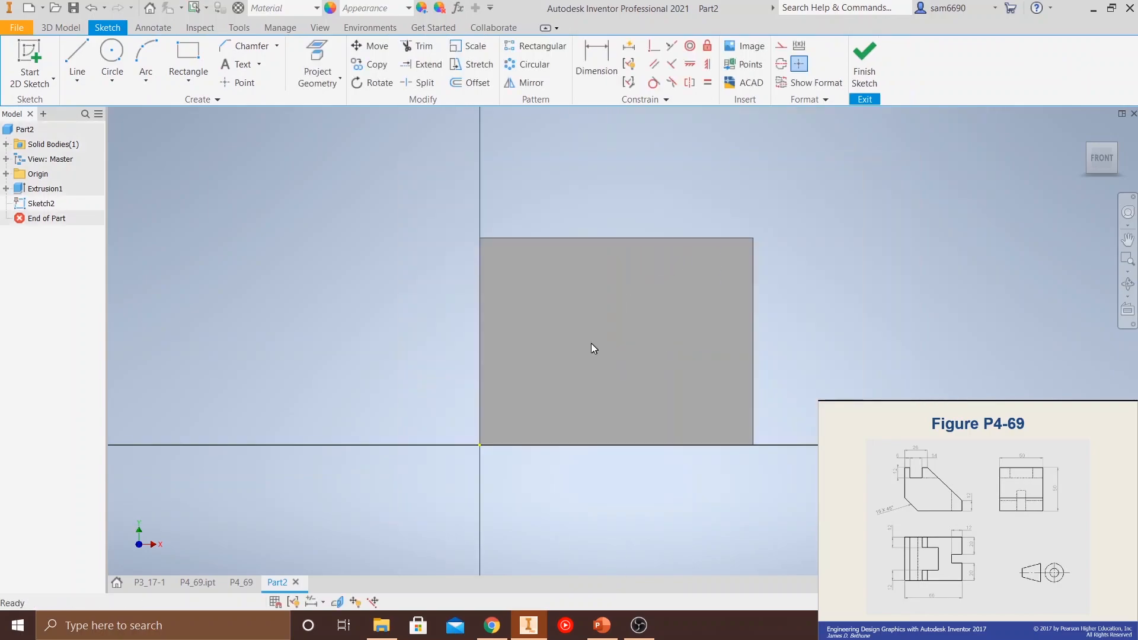
{"action": "left_click", "coordinate": [317, 62]}
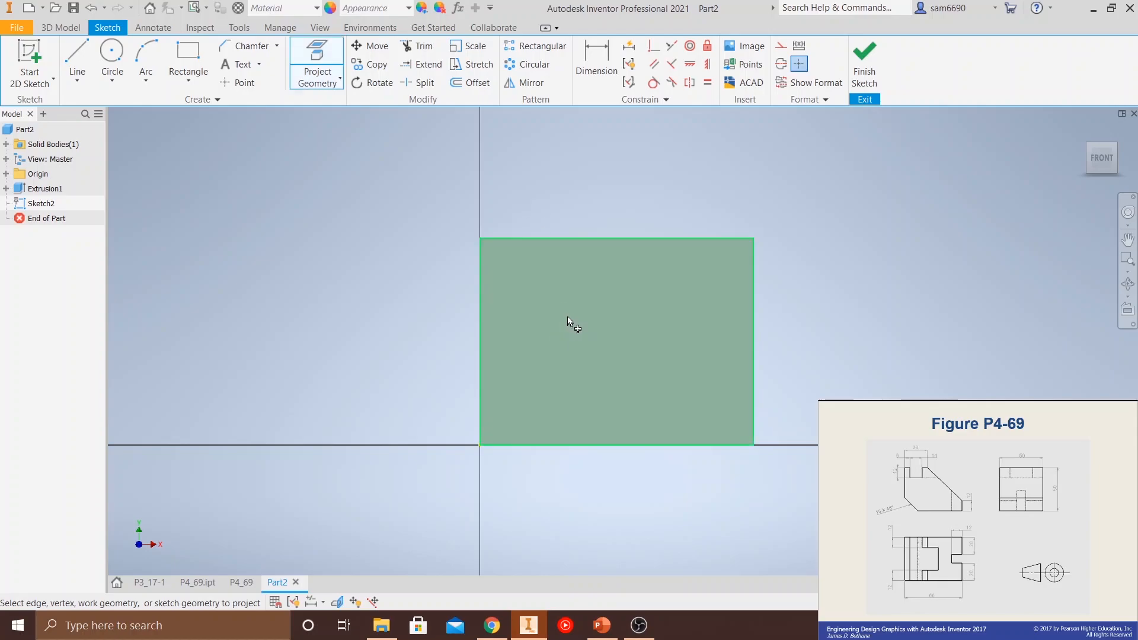
{"action": "left_click", "coordinate": [563, 308]}
- Draw lines along the full left and bottom edges of the projected face outline
{"action": "left_click", "coordinate": [77, 63]}
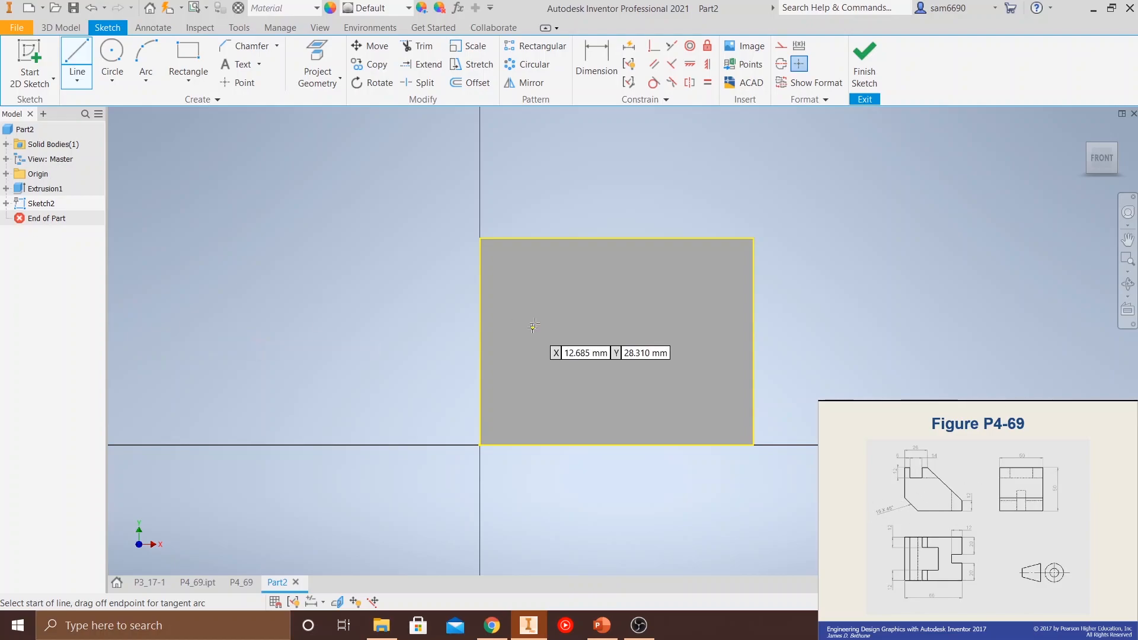
{"action": "left_click", "coordinate": [480, 238]}
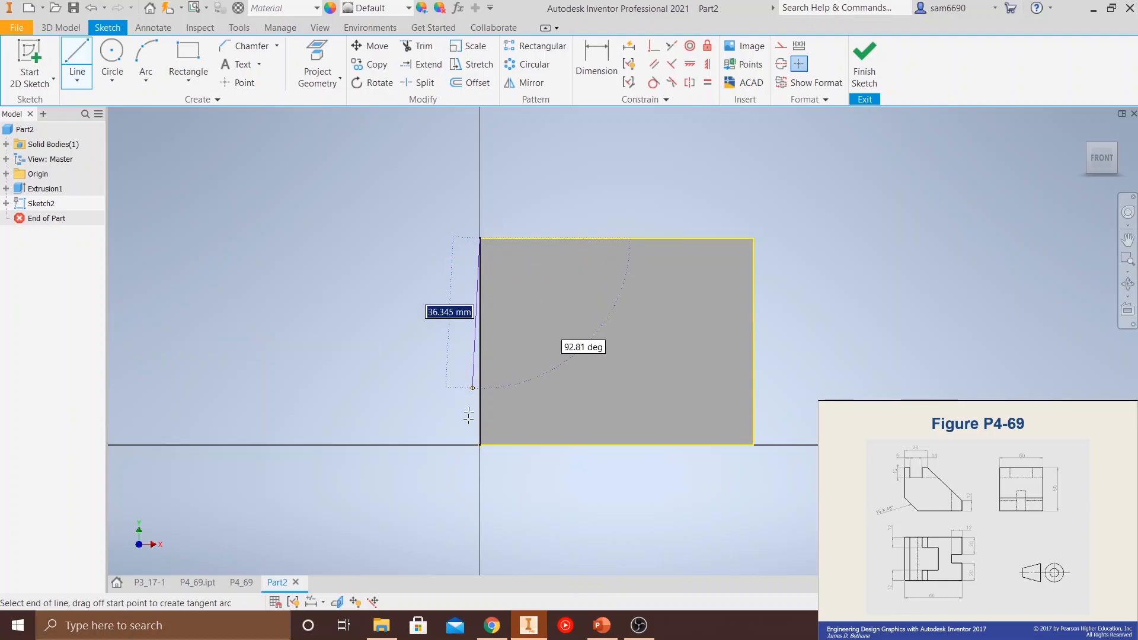
{"action": "left_click", "coordinate": [481, 446]}
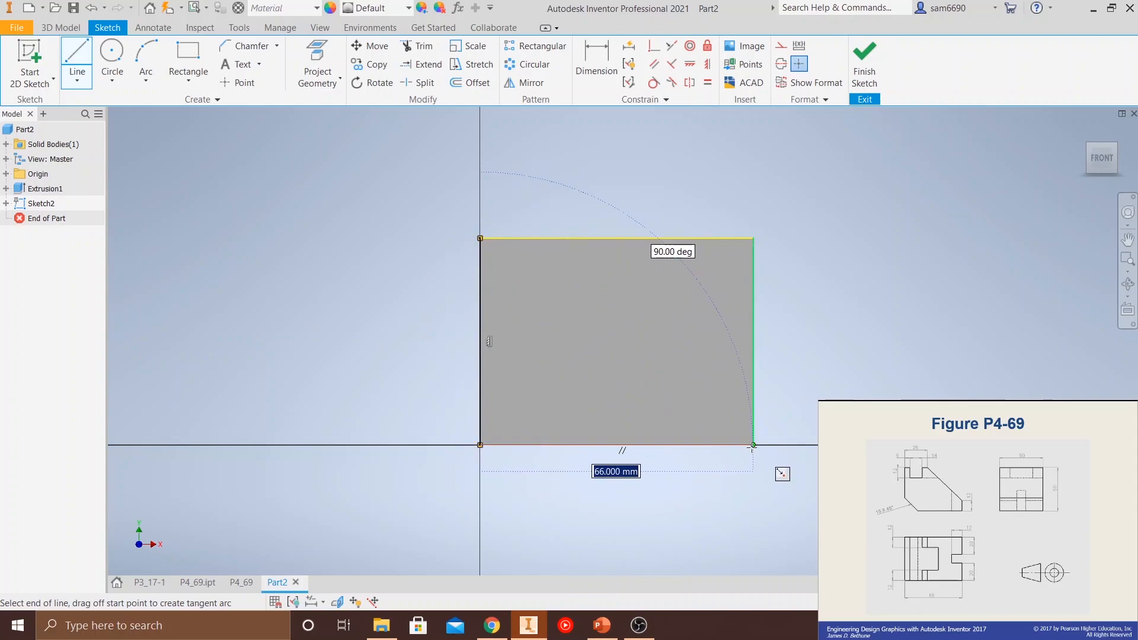
{"action": "left_click", "coordinate": [753, 446]}
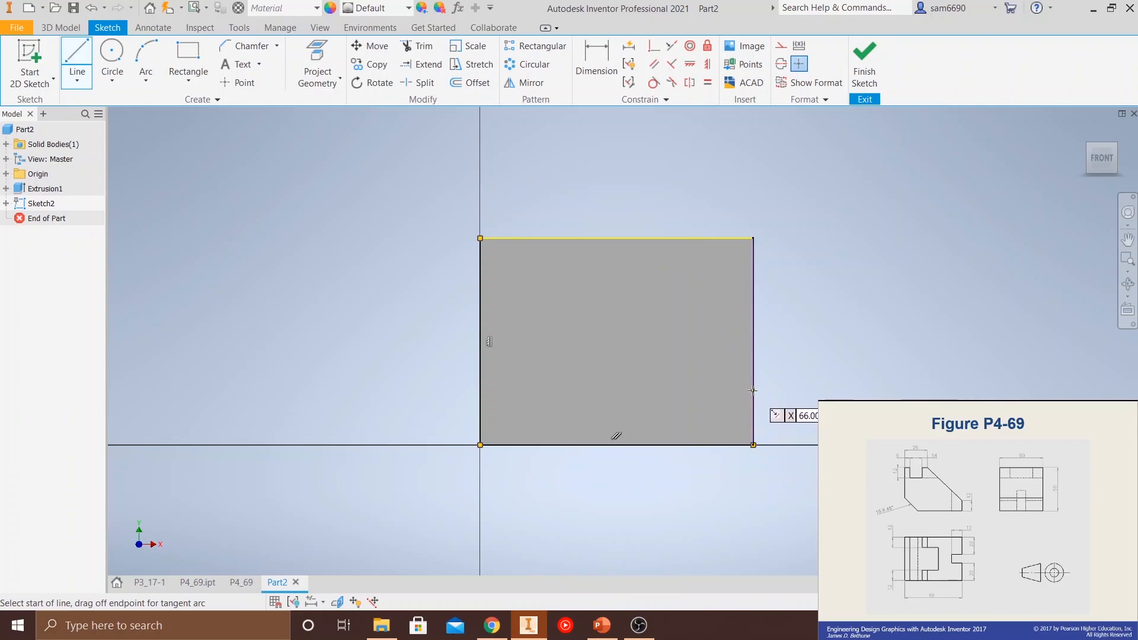
- Draw a line chain along the face's bottom edge, 12 mm up the right edge, and diagonally to the top edge
{"action": "left_click", "coordinate": [480, 444]}
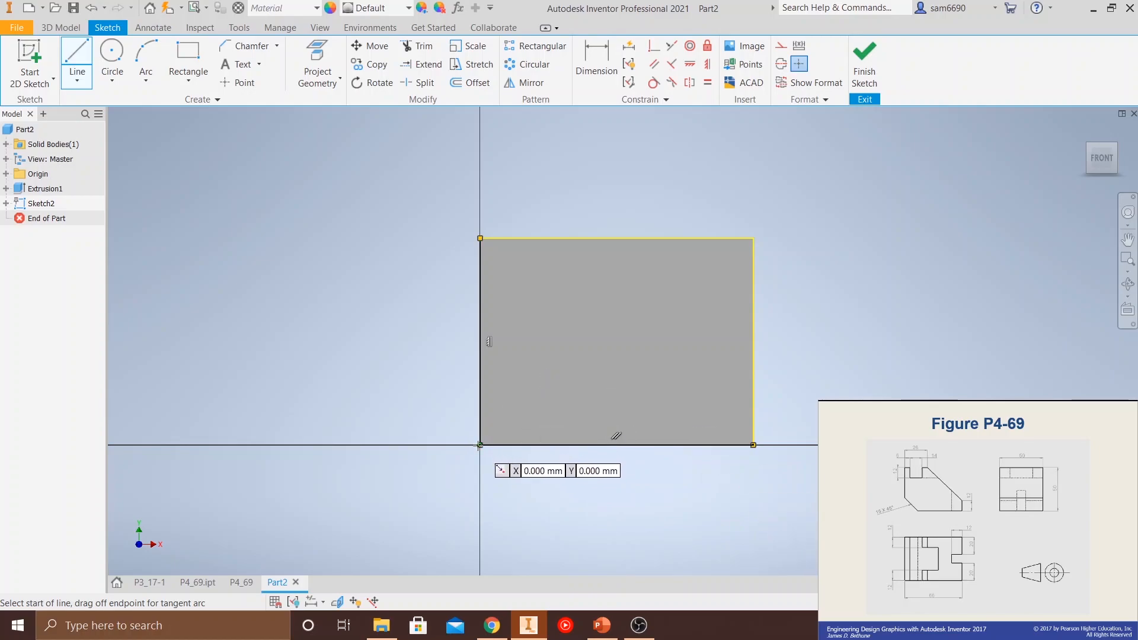
{"action": "left_click", "coordinate": [753, 445]}
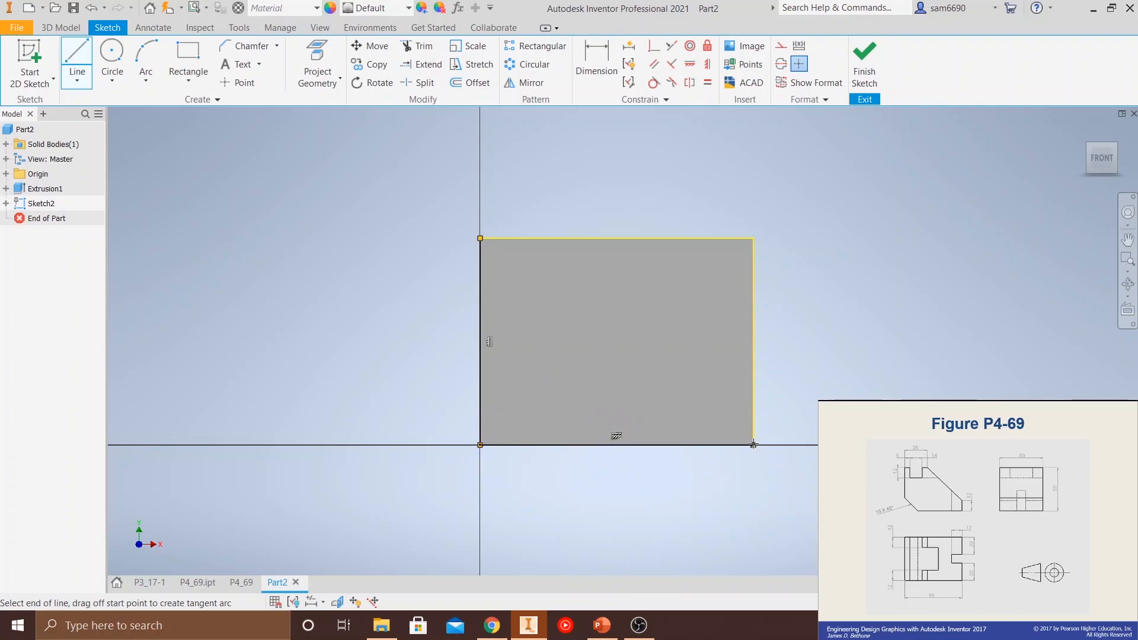
{"action": "type", "text": "12"}
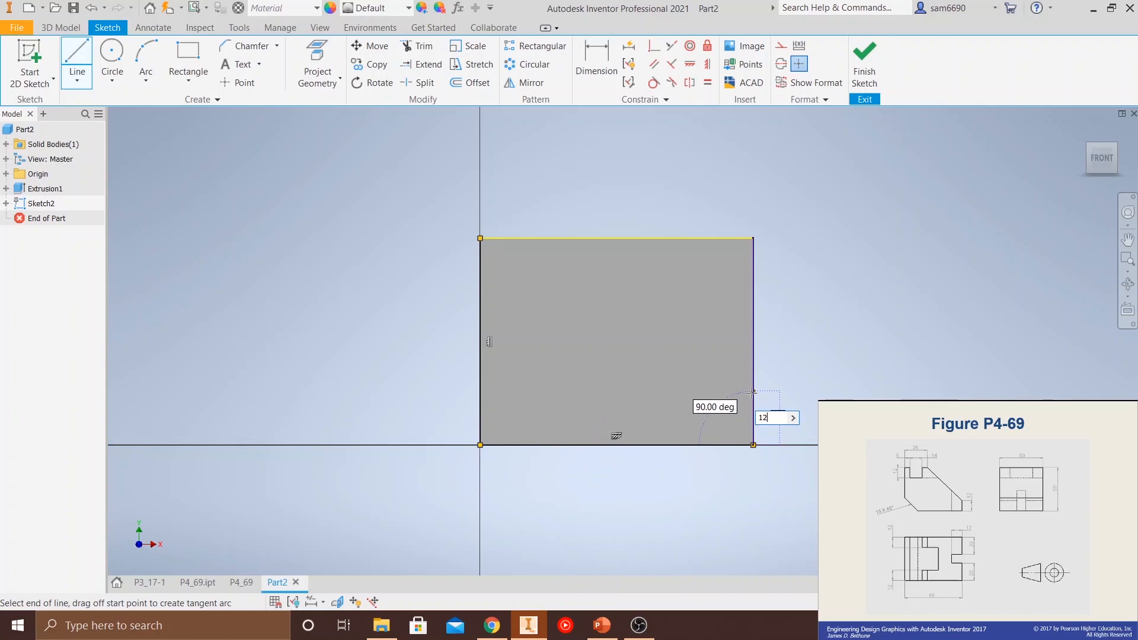
{"action": "key", "text": "Return"}
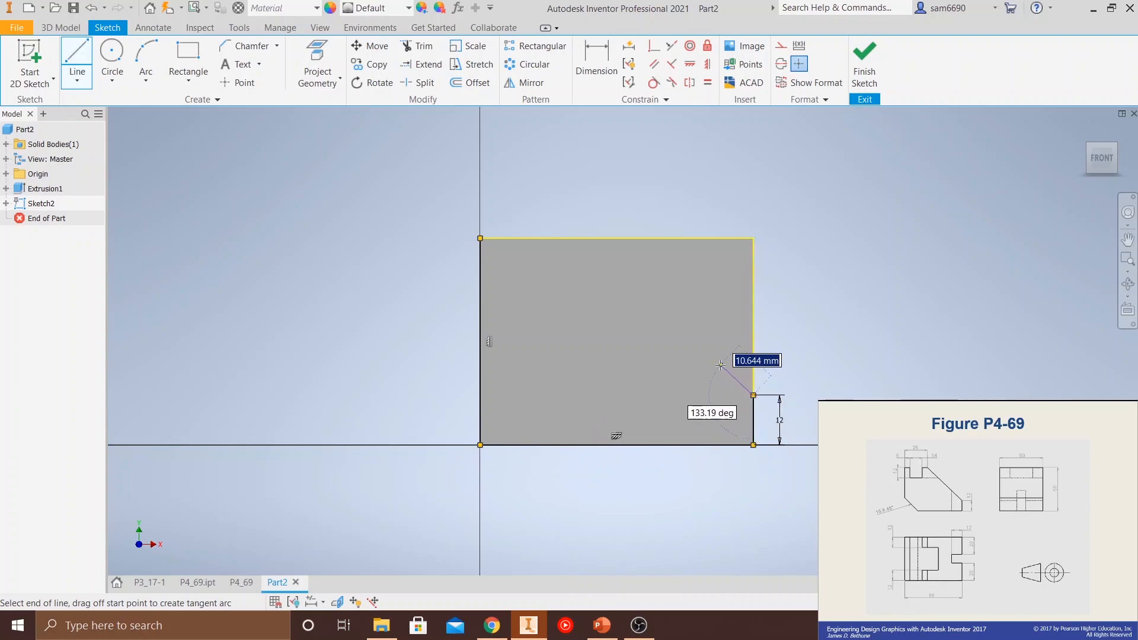
{"action": "double_click", "coordinate": [602, 238]}
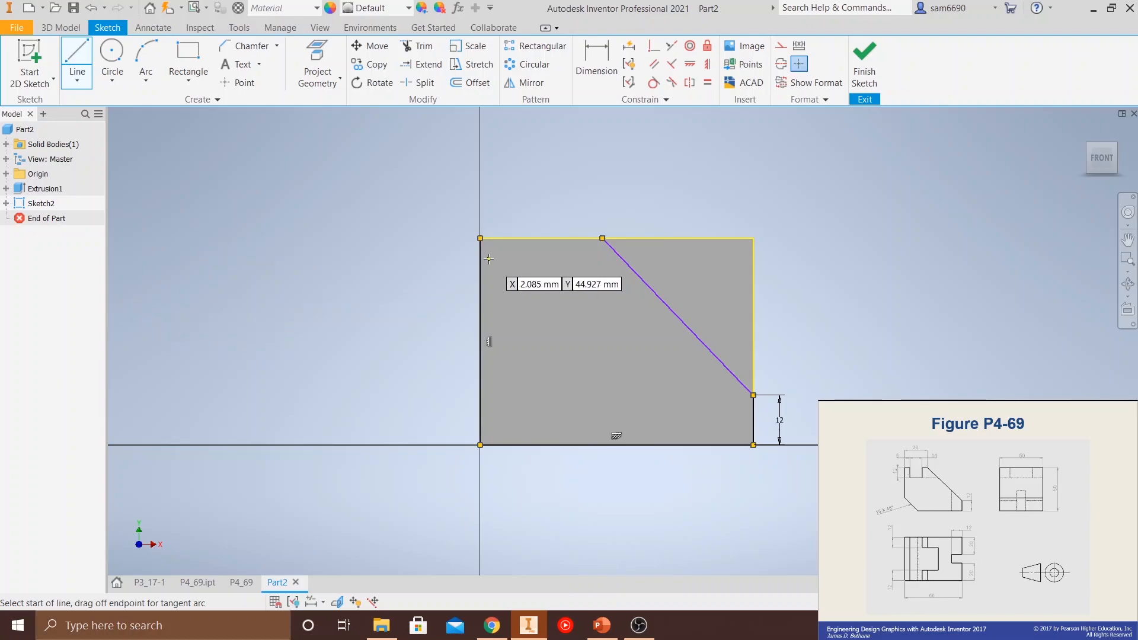
- From the face's top-left corner, draw a 6 mm line along the top edge and a 12 mm line straight down for the slot's side
{"action": "left_click", "coordinate": [481, 238]}
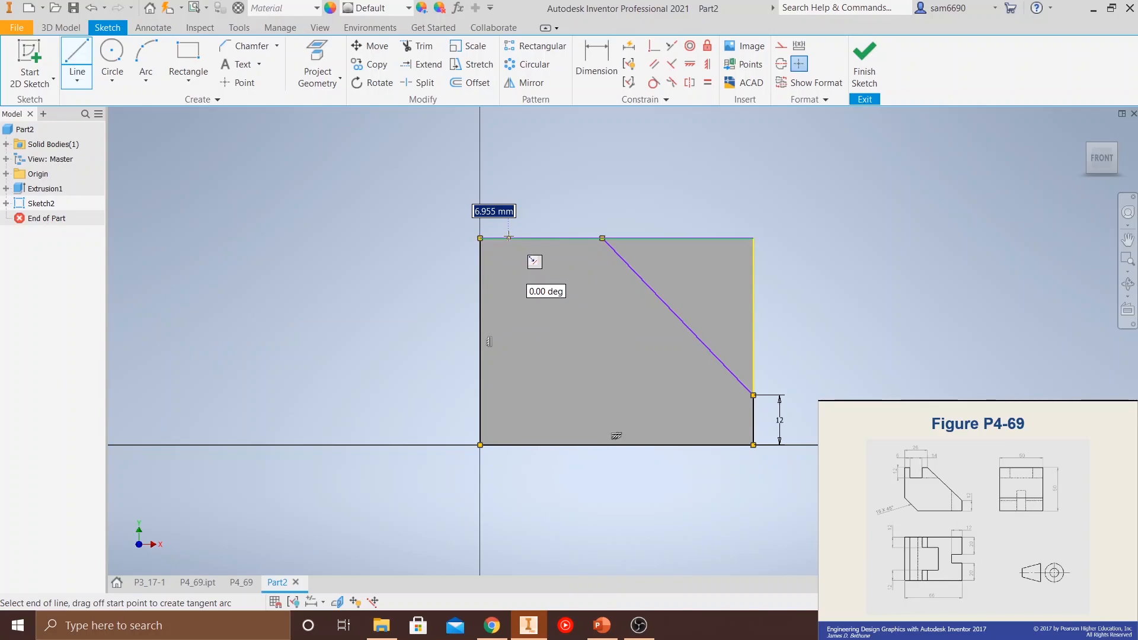
{"action": "type", "text": "6"}
{"action": "key", "text": "Return"}
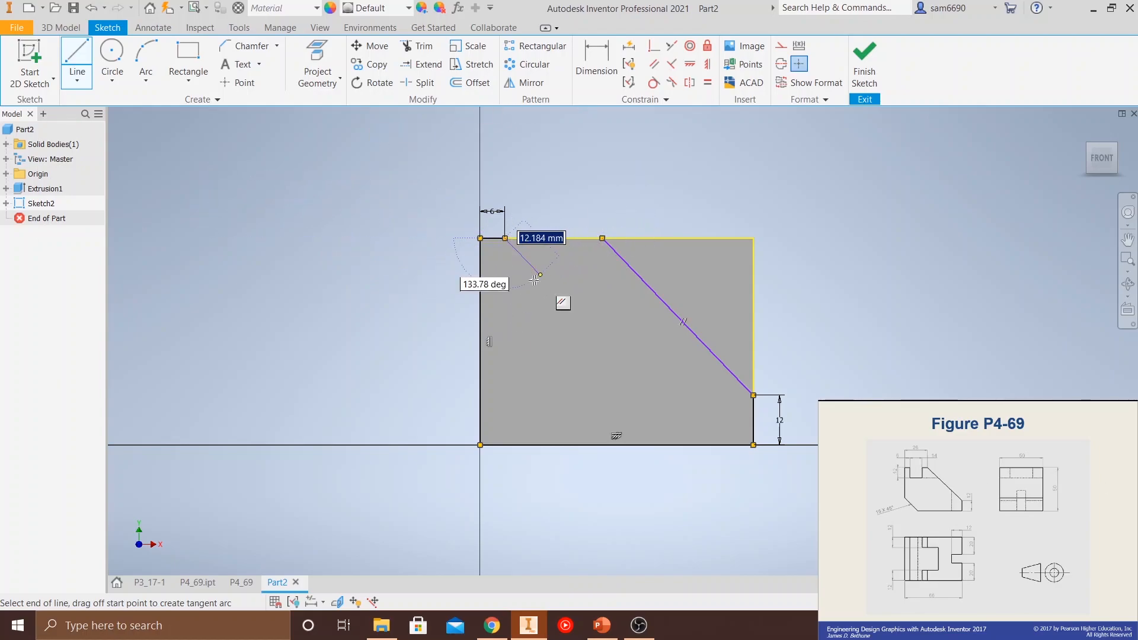
{"action": "type", "text": "12"}
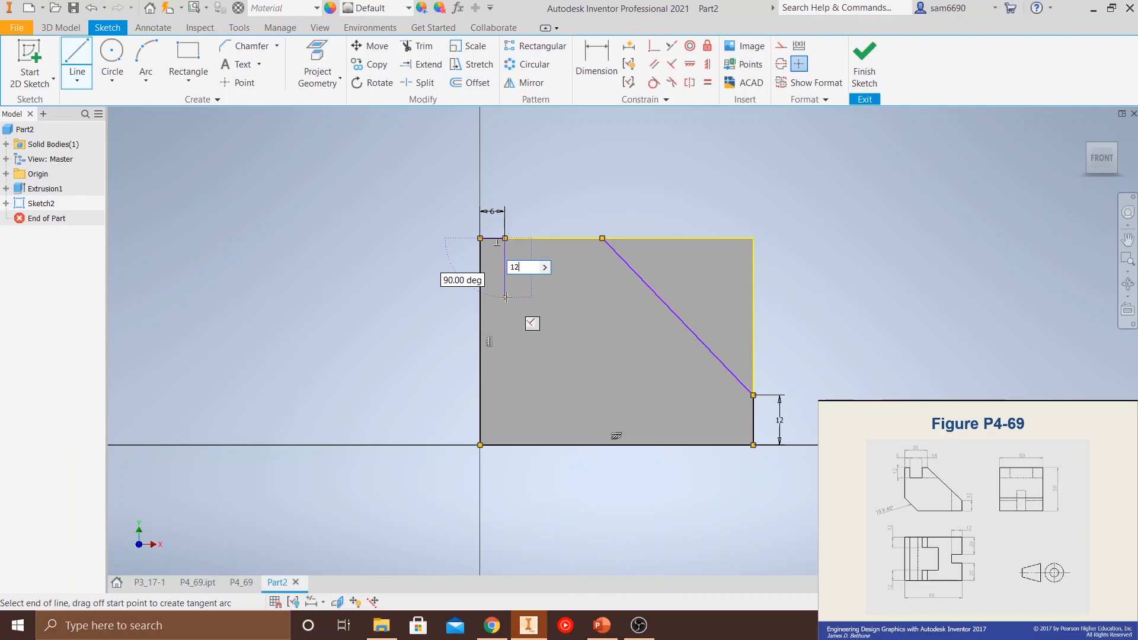
{"action": "key", "text": "Return"}
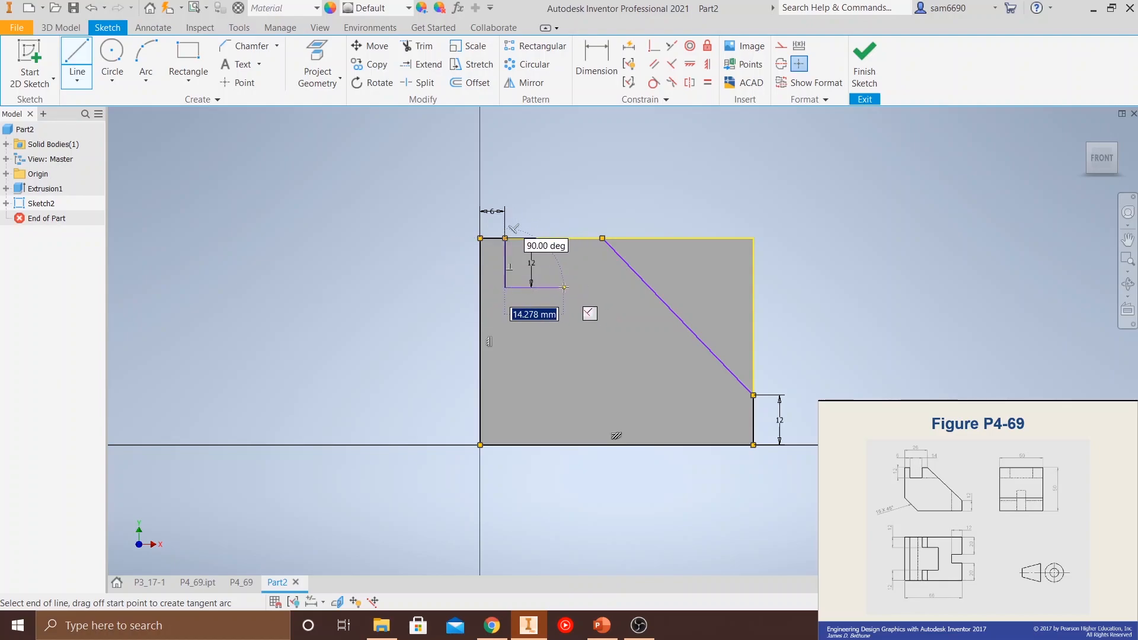
- Draw the slot's 14 mm floor, close its other side up to the top edge, and join it to the diagonal's upper end
{"action": "type", "text": "1"}
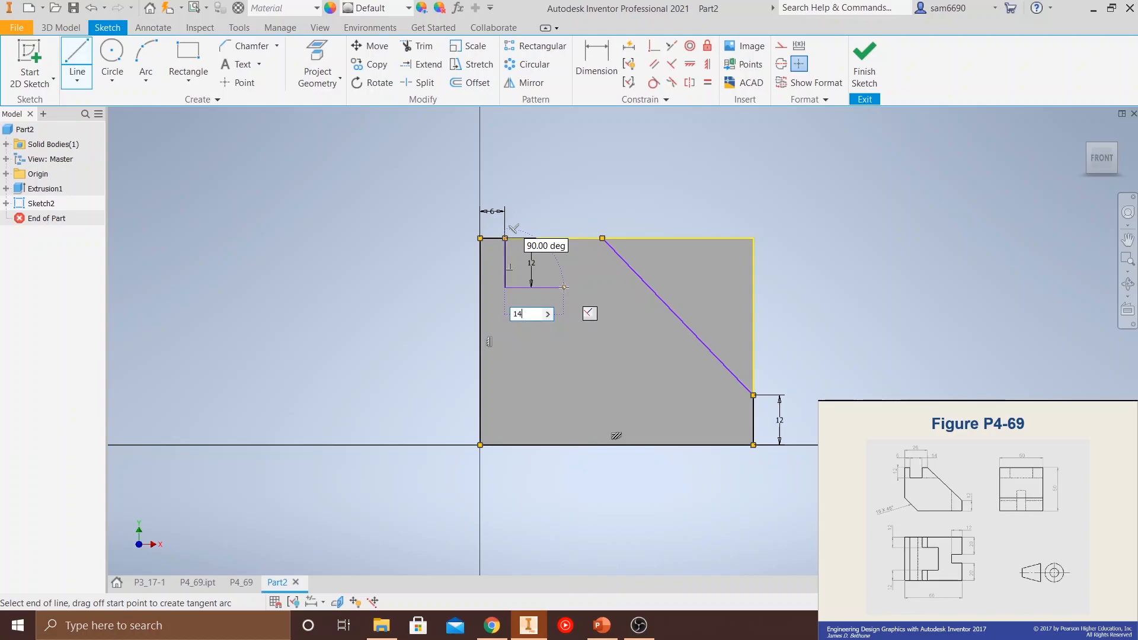
{"action": "type", "text": "4"}
{"action": "key", "text": "Return"}
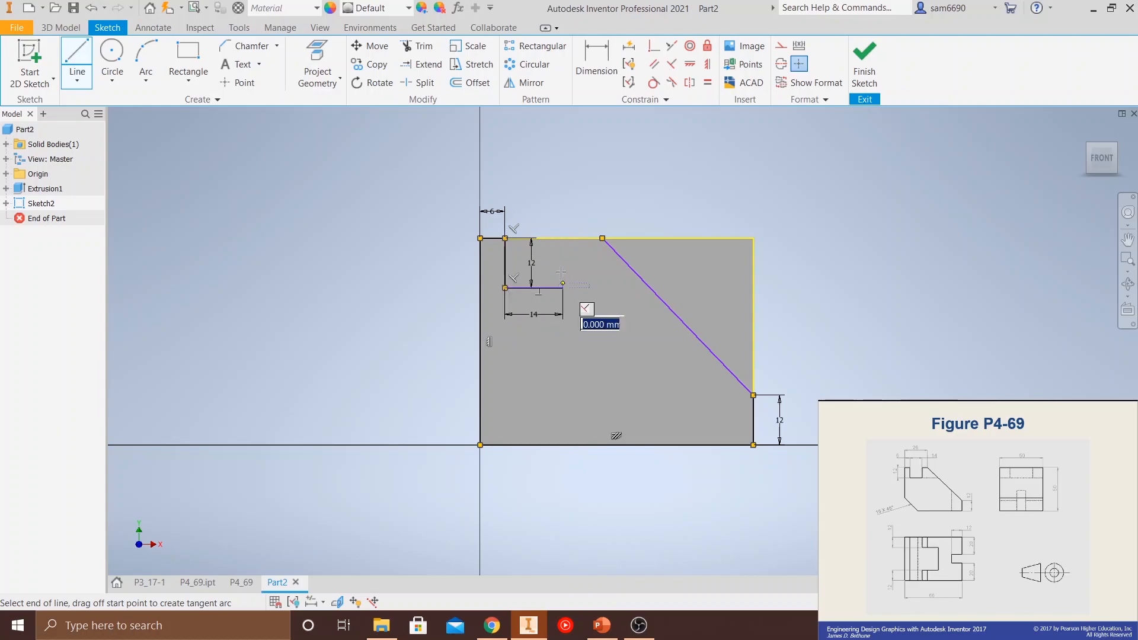
{"action": "left_click", "coordinate": [562, 238]}
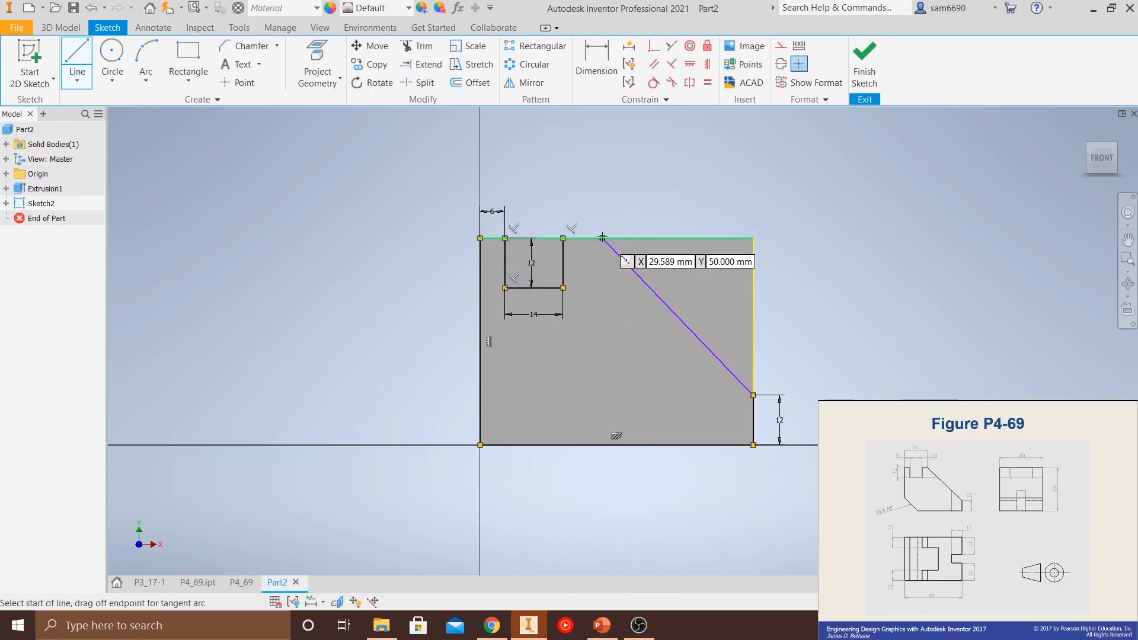
{"action": "left_click", "coordinate": [564, 239]}
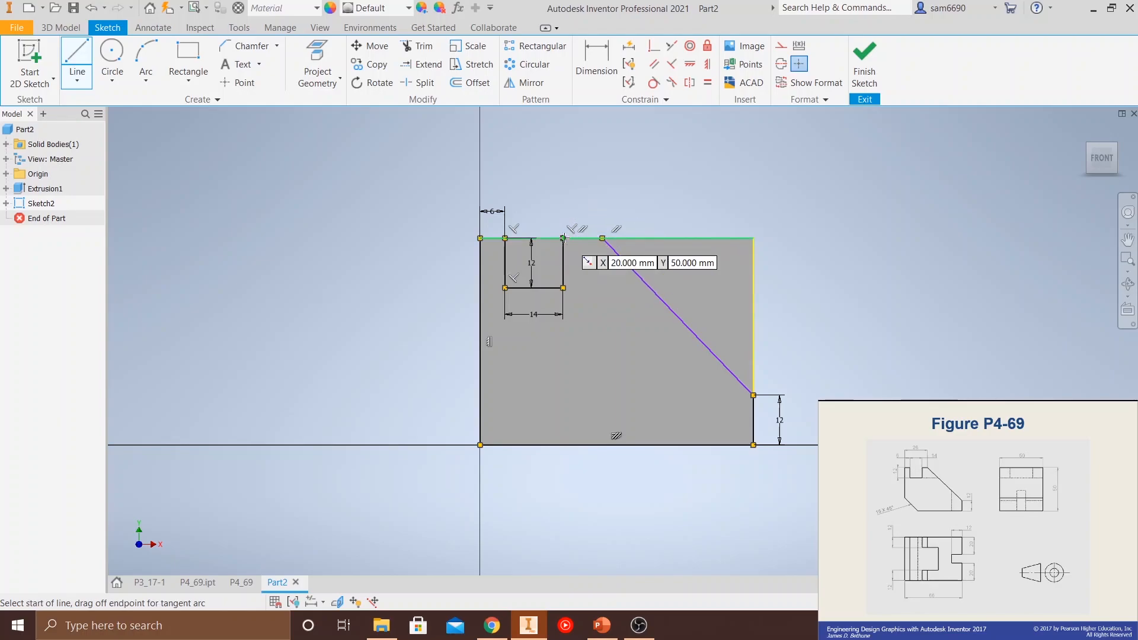
{"action": "key", "text": "Escape"}
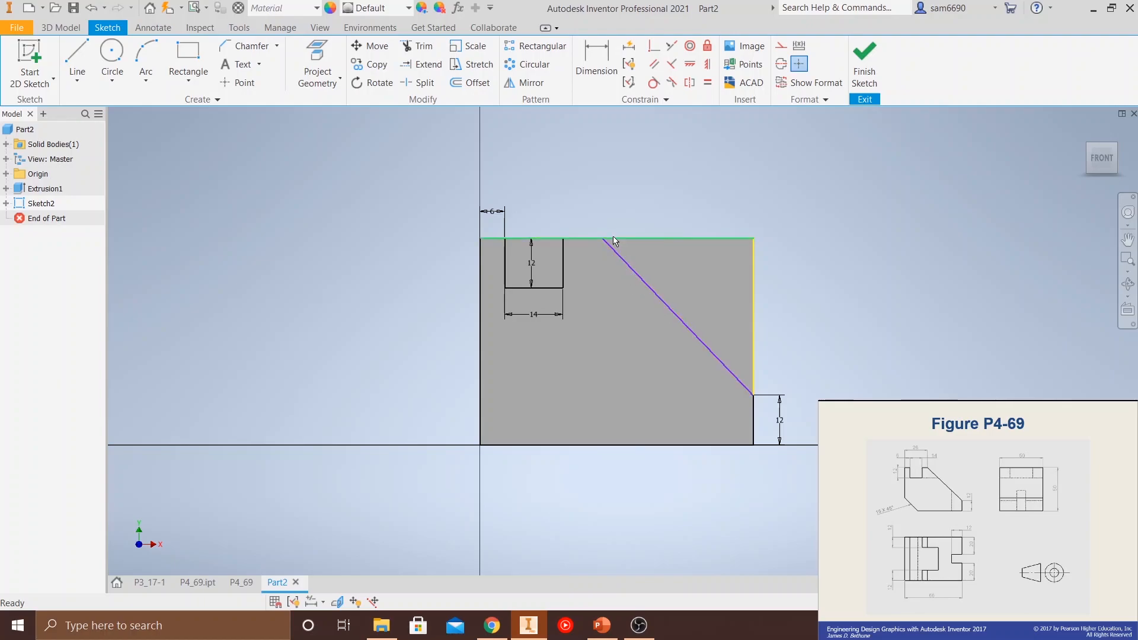
- Dimension the distance from the face's top-left corner to the diagonal's upper end as 26 mm
{"action": "left_click", "coordinate": [597, 68]}
{"action": "left_click", "coordinate": [480, 240]}
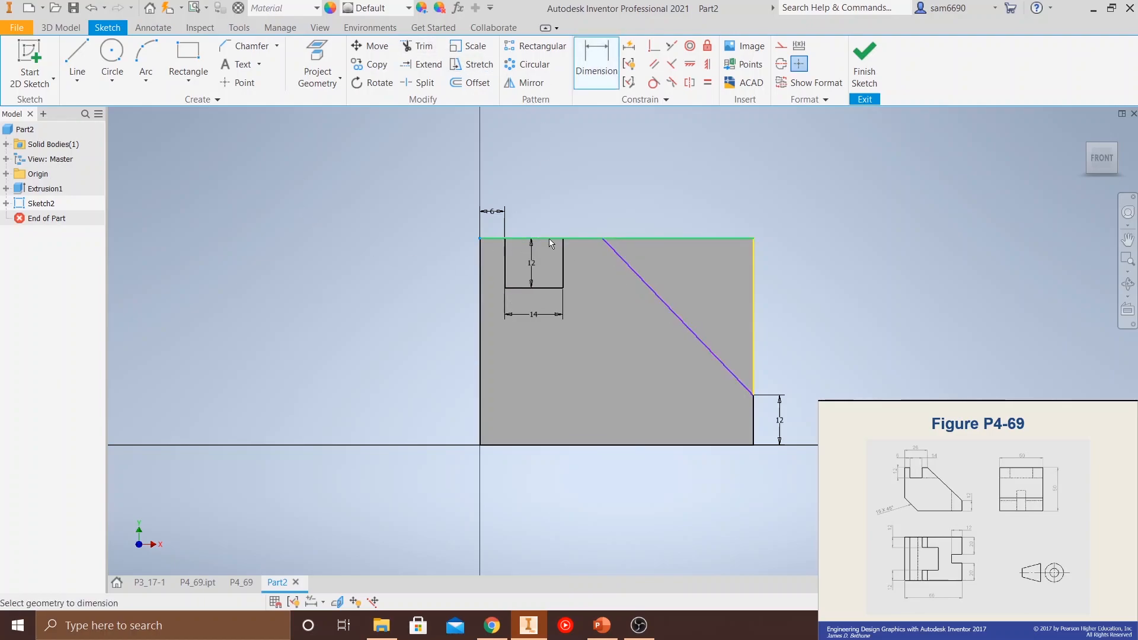
{"action": "left_click", "coordinate": [603, 240]}
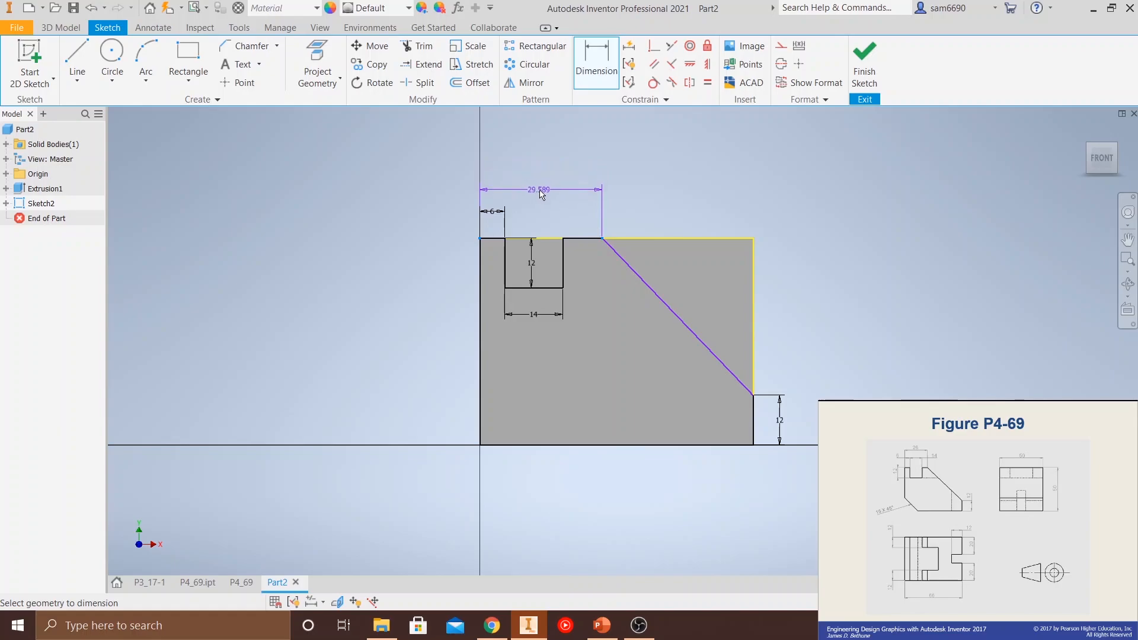
{"action": "left_click", "coordinate": [540, 194]}
{"action": "type", "text": "26"}
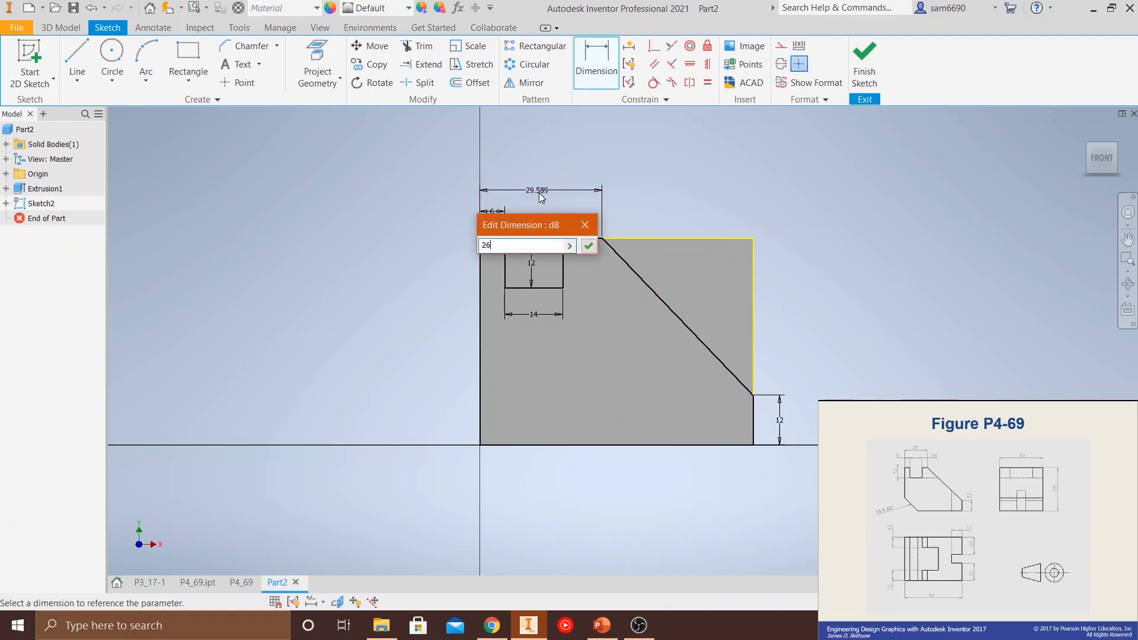
{"action": "key", "text": "Return"}
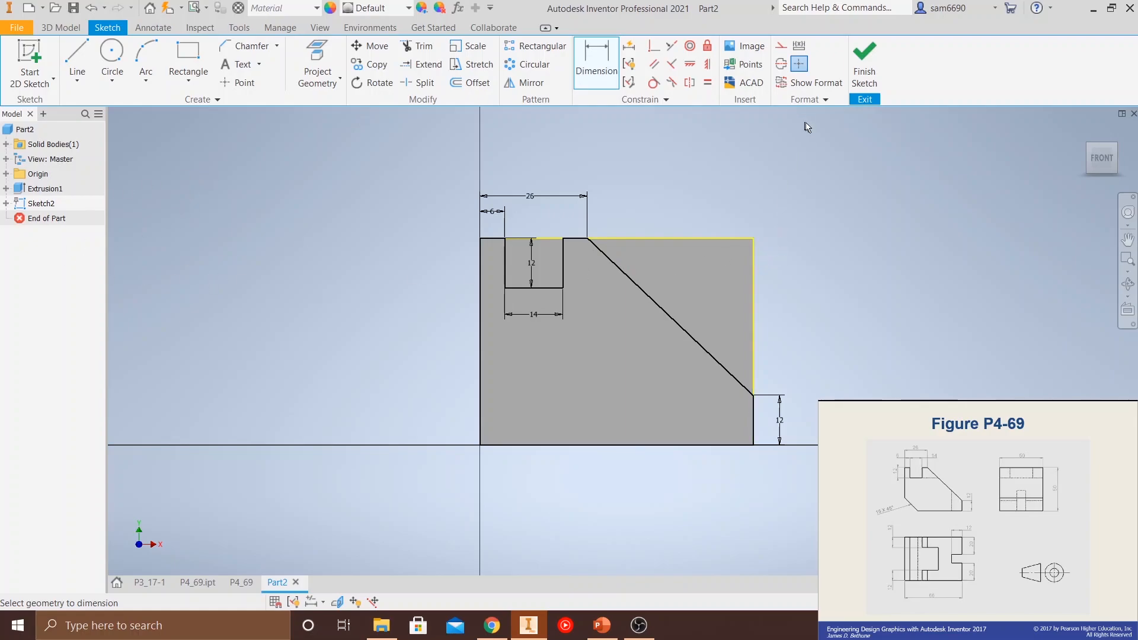
- Finish the sketch and cut the slot and the triangular corner region through the whole block with Extrude
{"action": "left_click", "coordinate": [865, 63]}
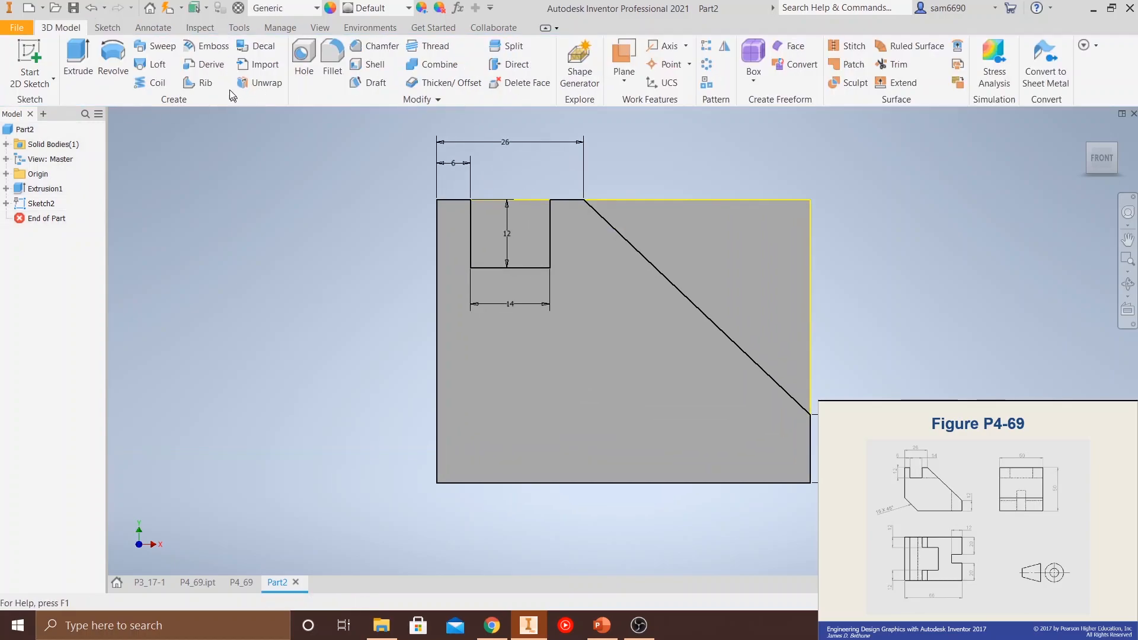
{"action": "left_click", "coordinate": [79, 57]}
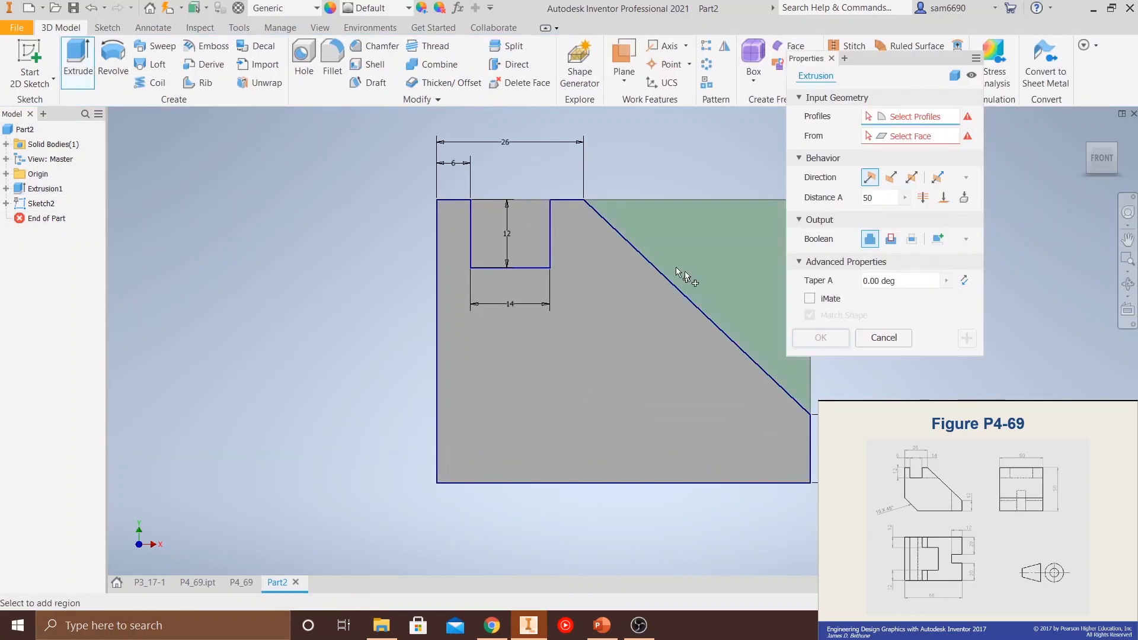
{"action": "left_click", "coordinate": [891, 239]}
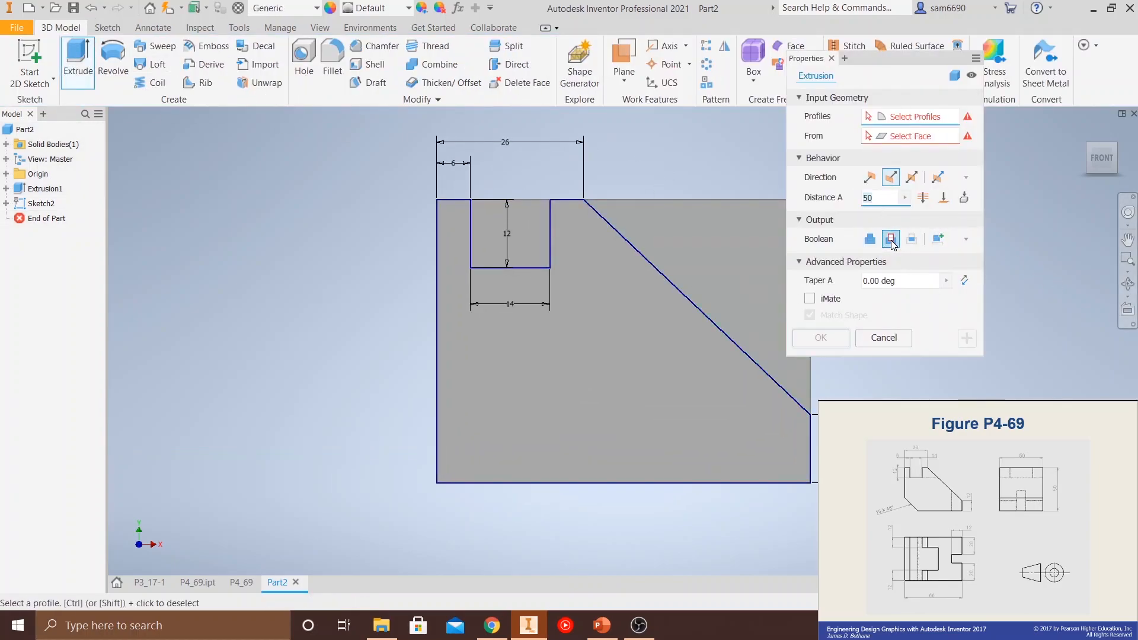
{"action": "left_click", "coordinate": [705, 235]}
{"action": "left_click", "coordinate": [532, 236]}
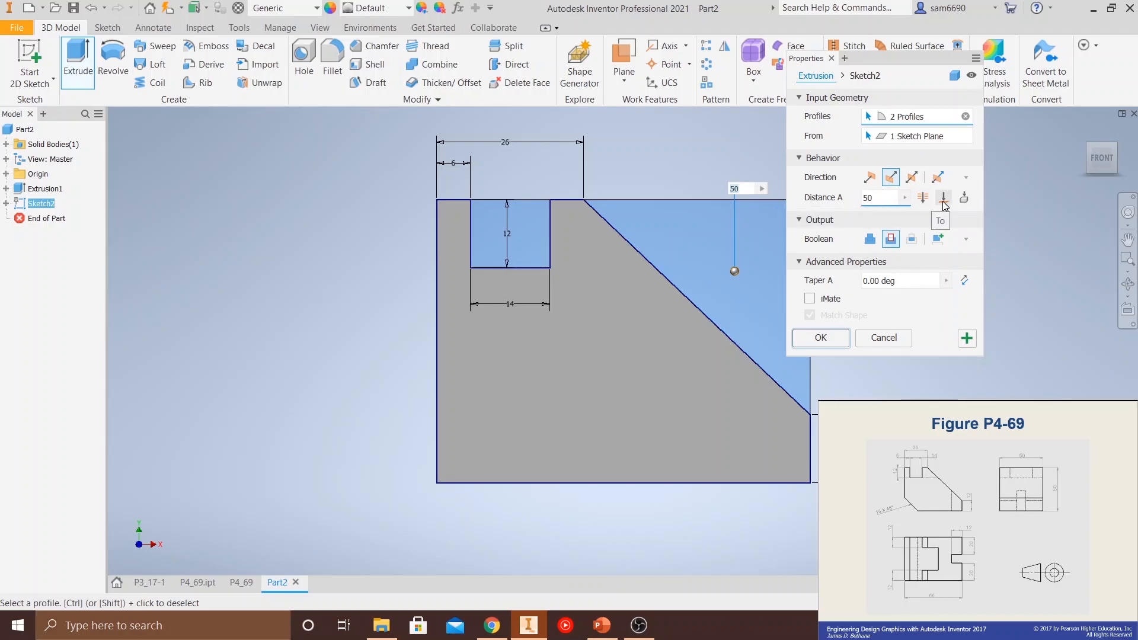
{"action": "left_click", "coordinate": [923, 198]}
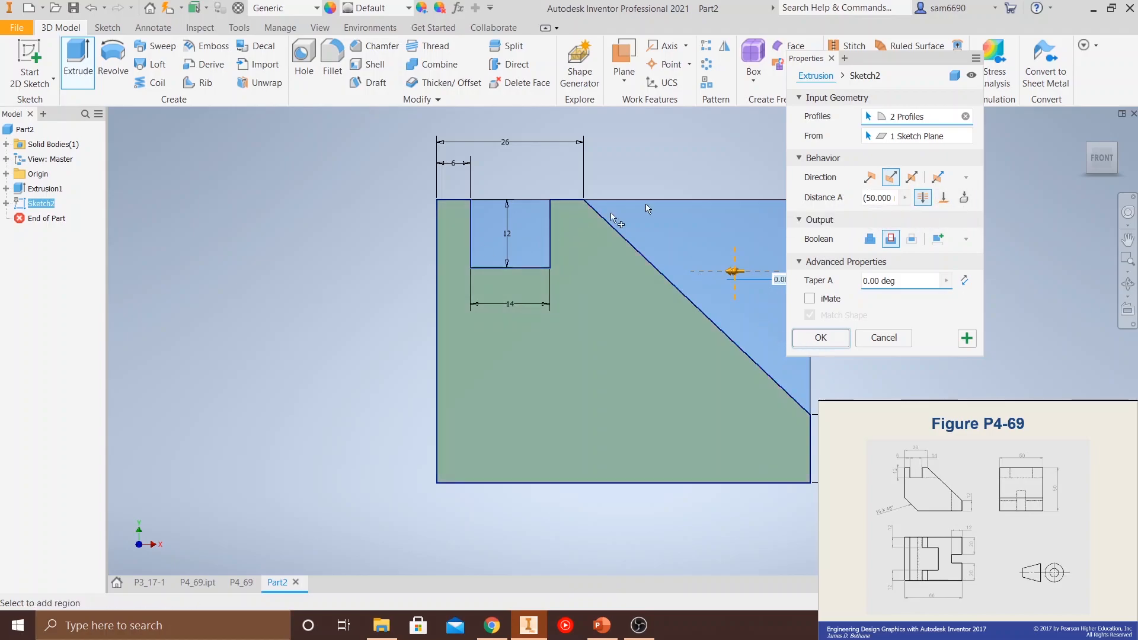
{"action": "left_click", "coordinate": [819, 338]}
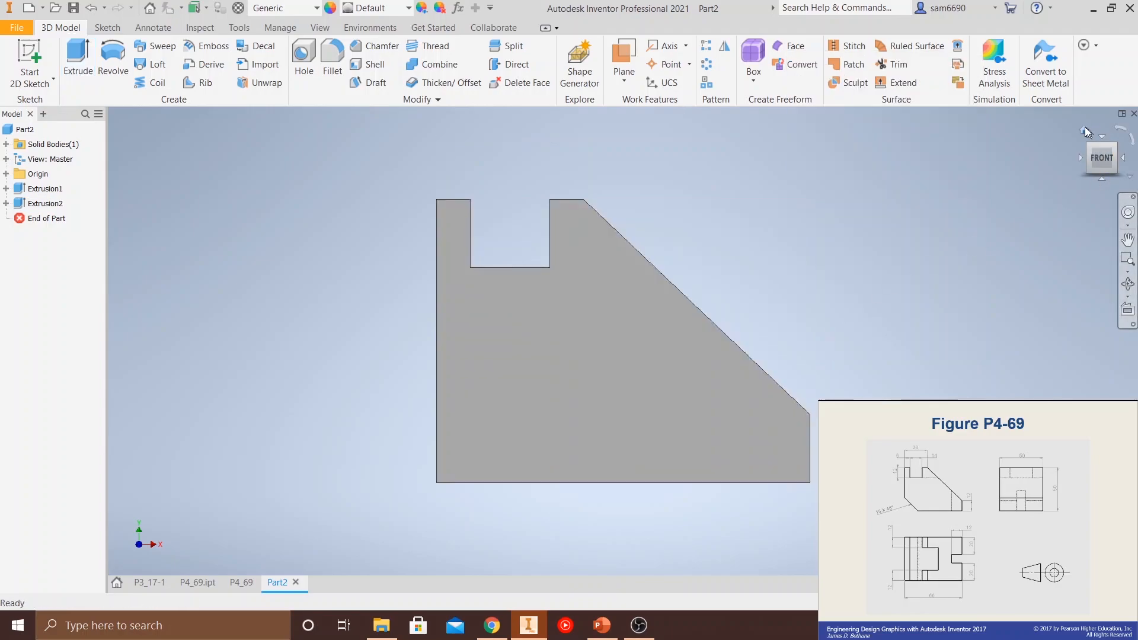
- Configure the Chamfer command for distance and angle with a 15 mm distance, and view the block from its lower left
{"action": "left_click", "coordinate": [1085, 132]}
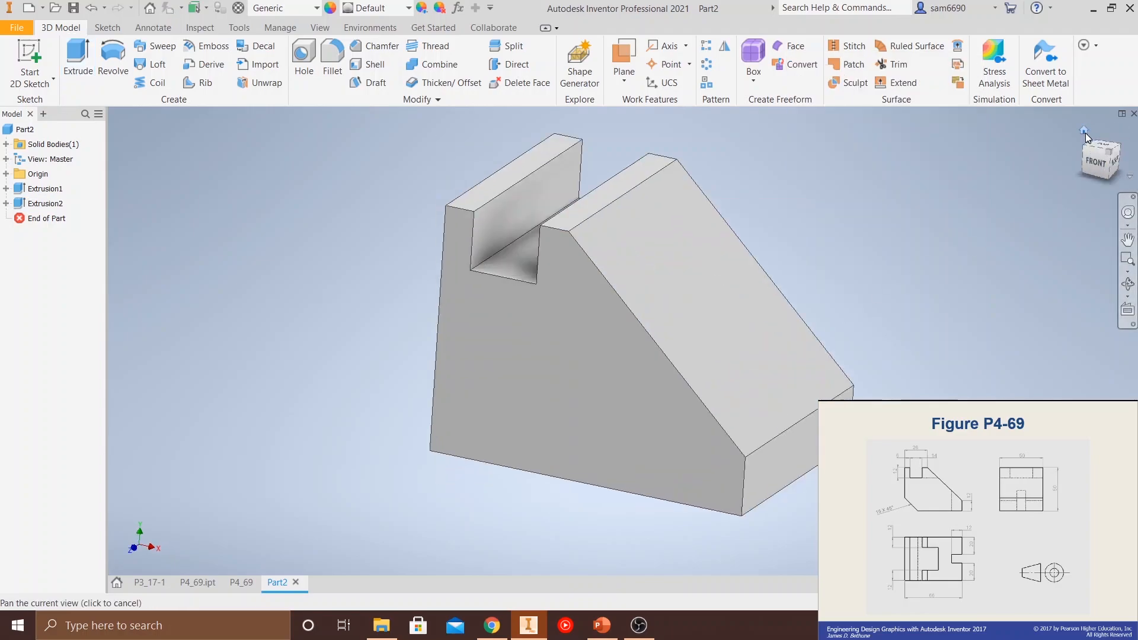
{"action": "left_click", "coordinate": [1094, 169]}
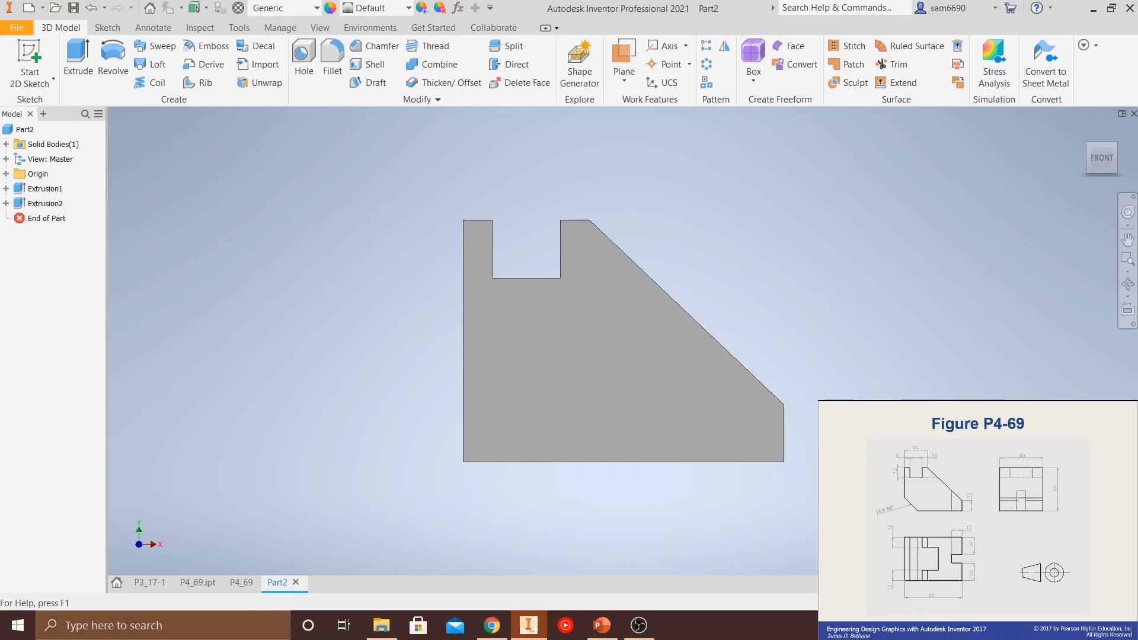
{"action": "left_click", "coordinate": [379, 45]}
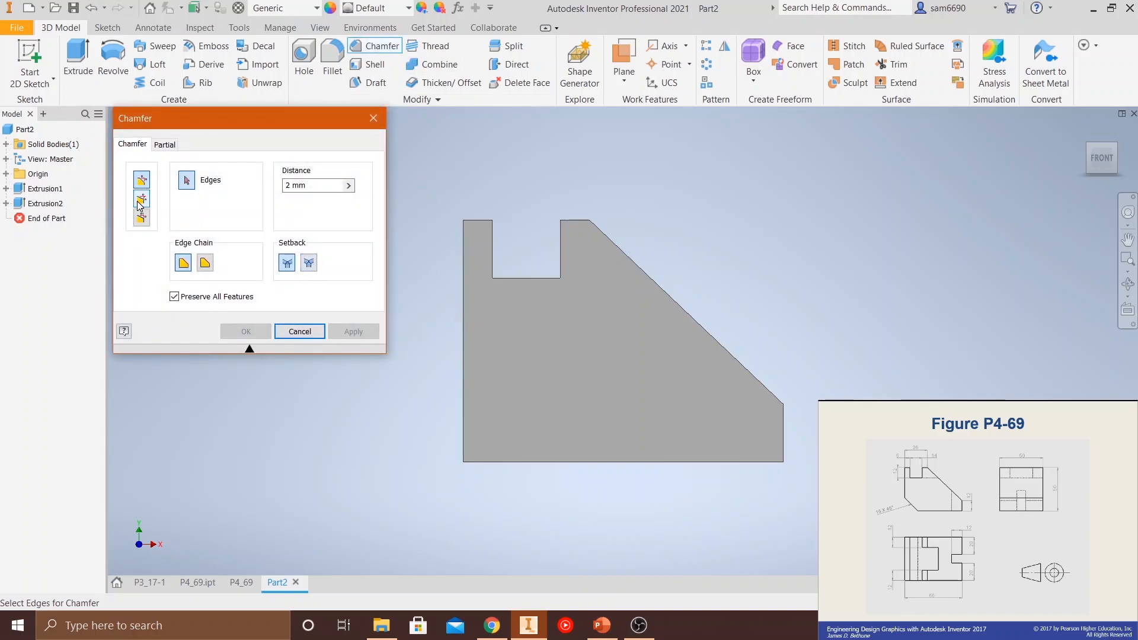
{"action": "left_click", "coordinate": [142, 201]}
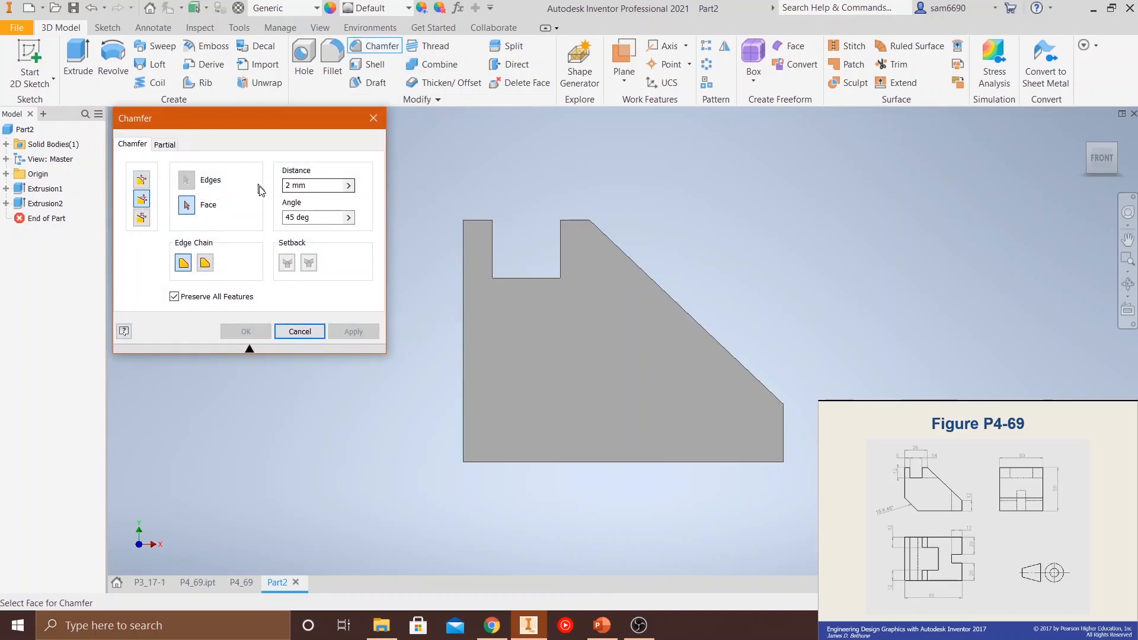
{"action": "left_click", "coordinate": [291, 186]}
{"action": "key", "text": "BackSpace"}
{"action": "type", "text": "15"}
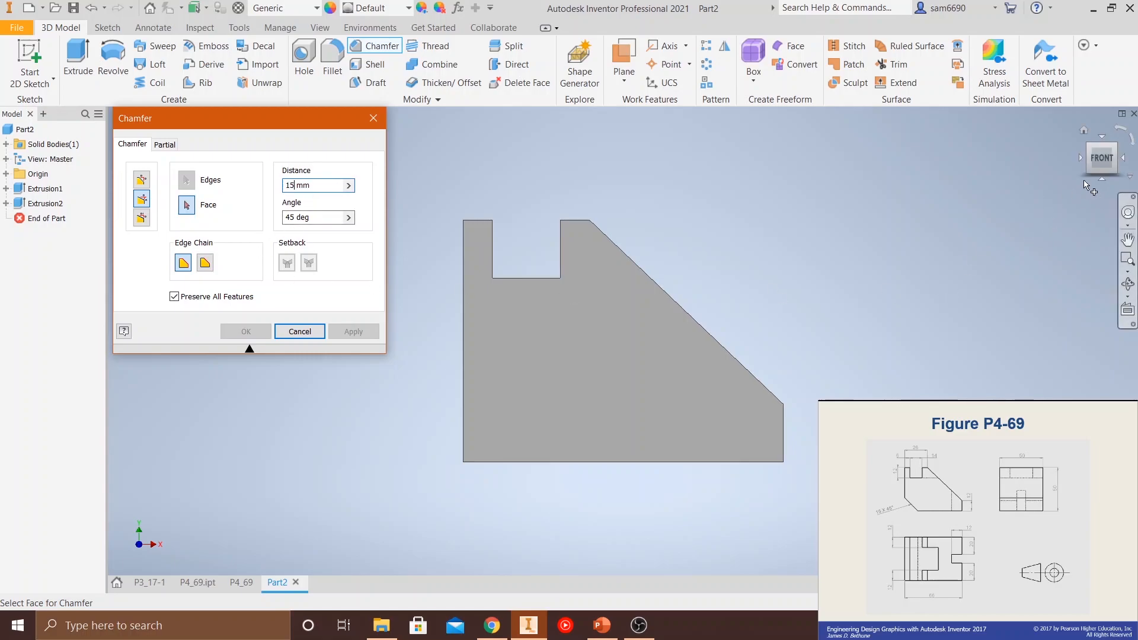
{"action": "left_click", "coordinate": [1092, 147]}
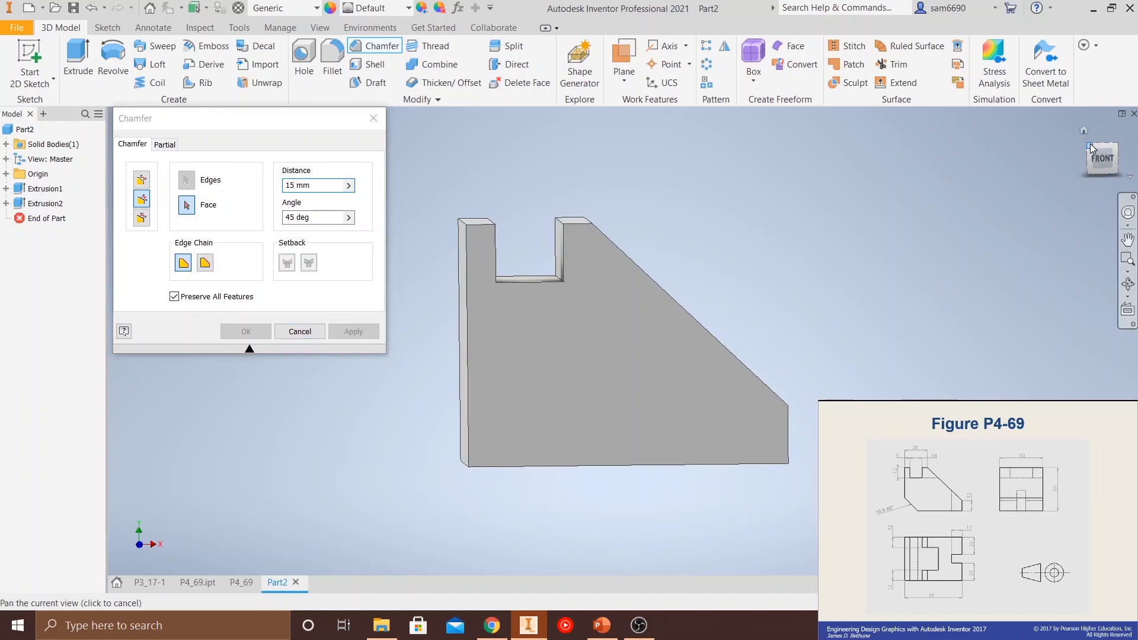
{"action": "left_click", "coordinate": [1105, 173]}
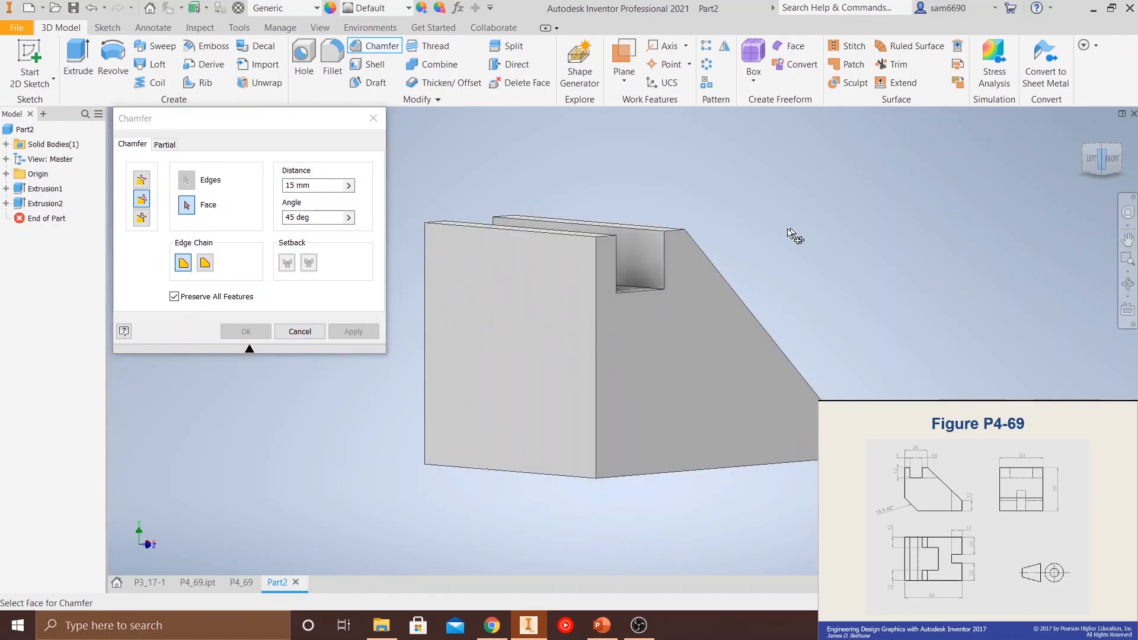
{"action": "left_click", "coordinate": [1102, 174]}
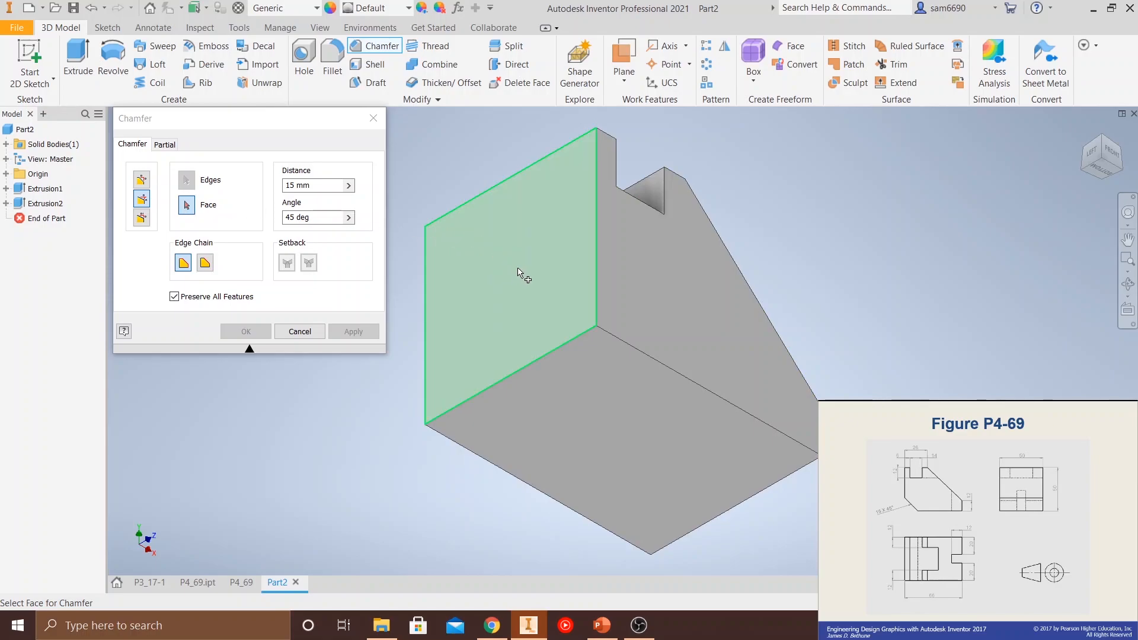
{"action": "key", "text": "Escape"}
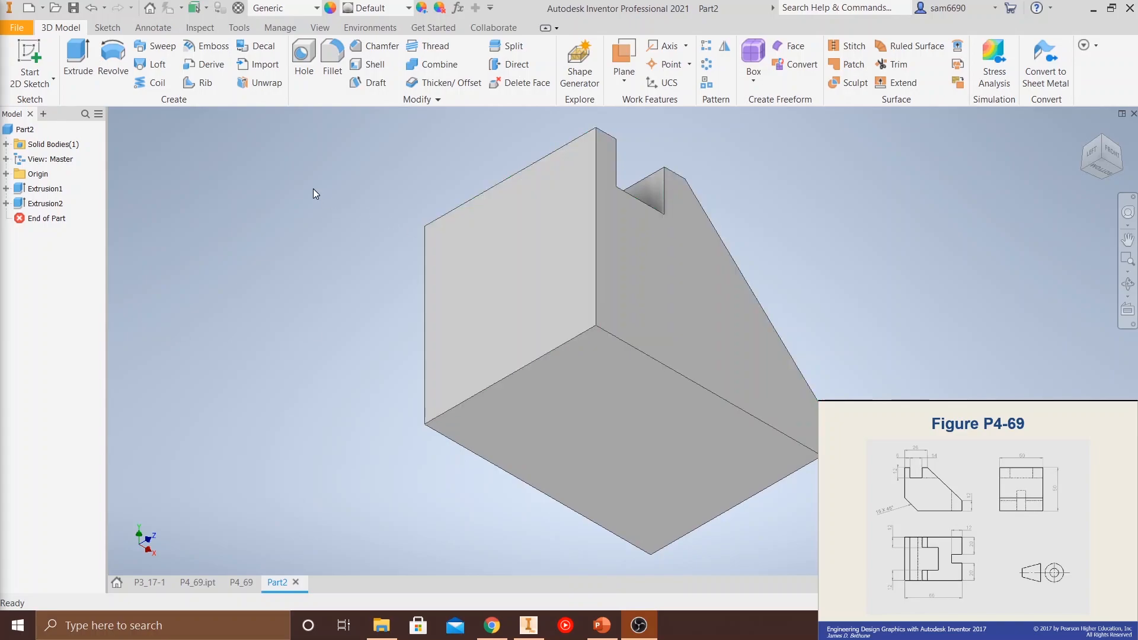
- Chamfer the bottom edge of the block's left face at 15 mm and 45 degrees
{"action": "left_click", "coordinate": [375, 48]}
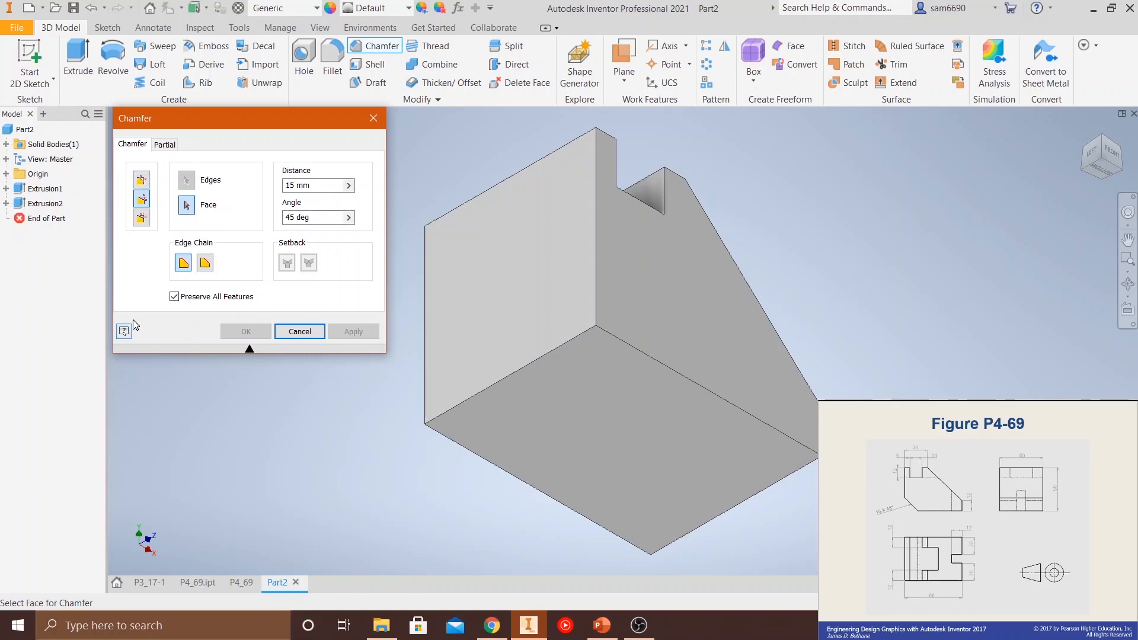
{"action": "left_click", "coordinate": [511, 238]}
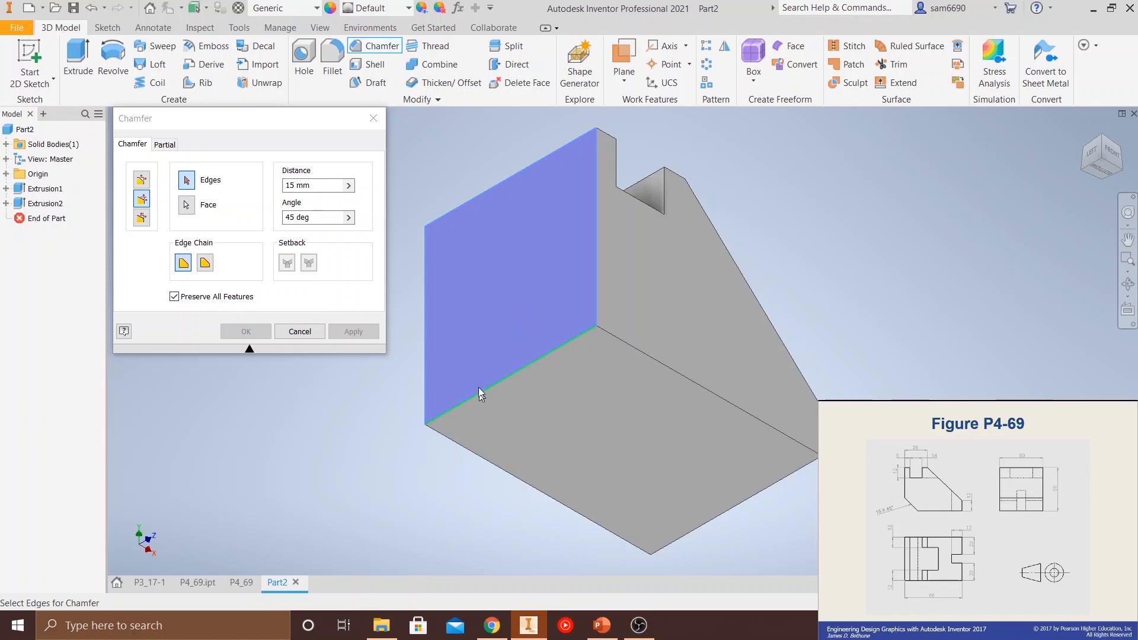
{"action": "left_click", "coordinate": [513, 374]}
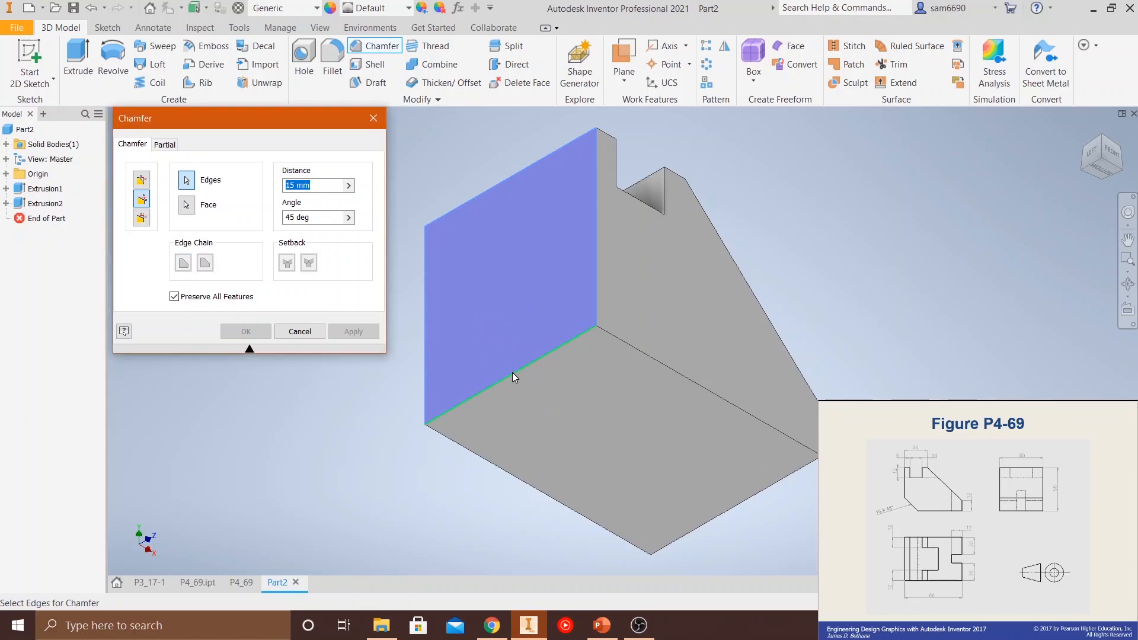
{"action": "left_click", "coordinate": [353, 331]}
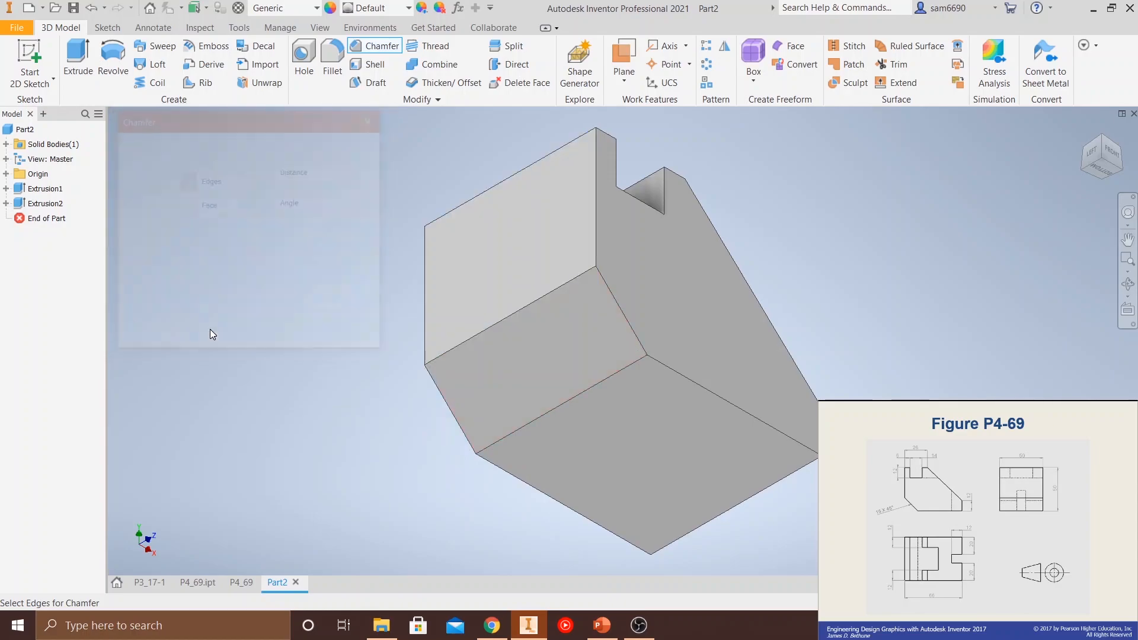
{"action": "left_click", "coordinate": [300, 331]}
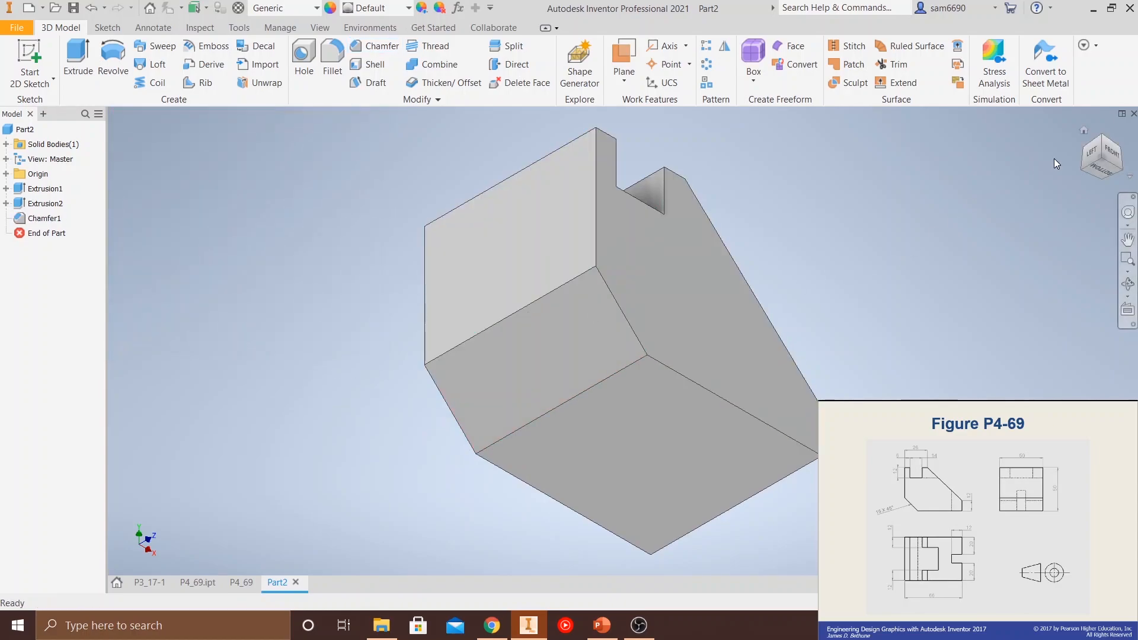
- Start a sketch on the slot's inner wall beside the slanted side, seen from the left
{"action": "left_click", "coordinate": [1081, 128]}
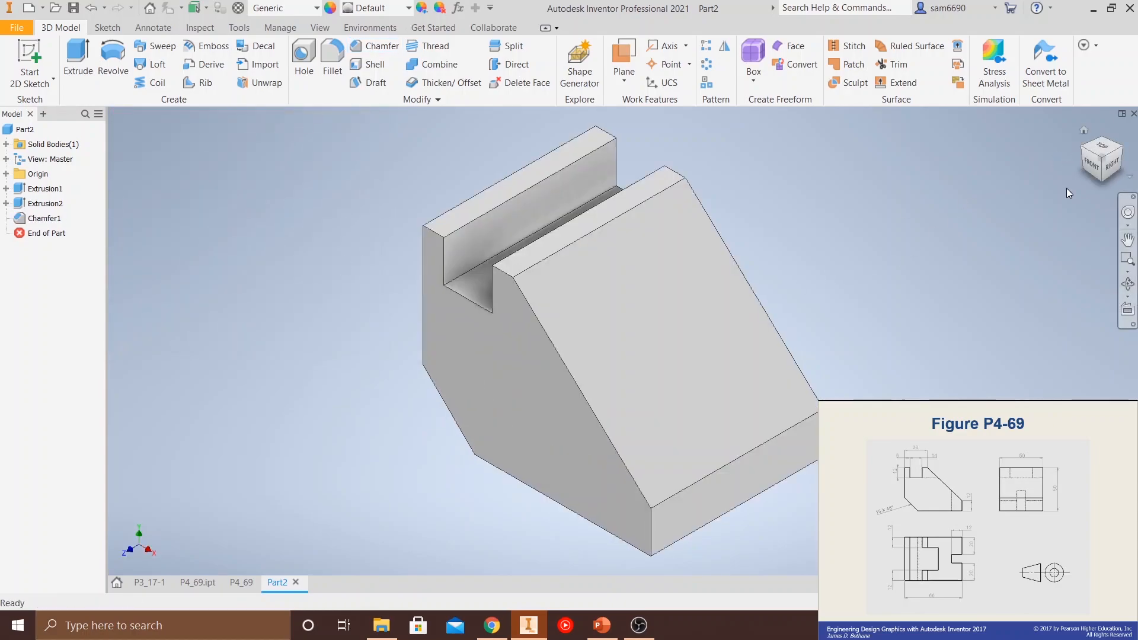
{"action": "left_click", "coordinate": [1094, 161]}
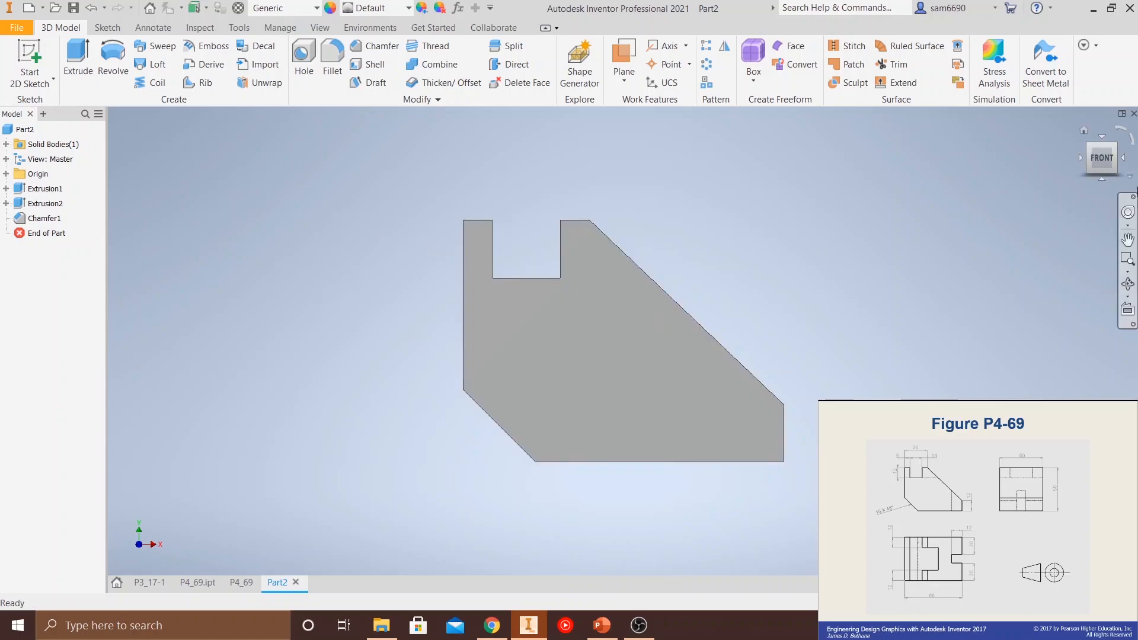
{"action": "left_click", "coordinate": [1081, 157]}
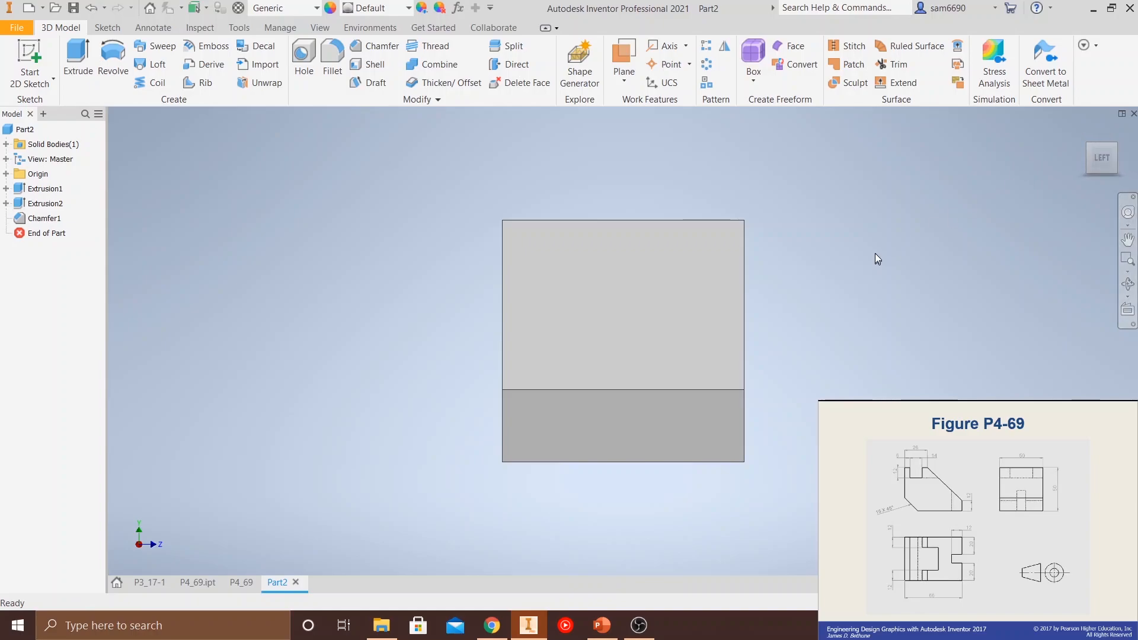
{"action": "middle_click_drag", "start_coordinate": [840, 283], "coordinate": [724, 290], "text": "shift"}
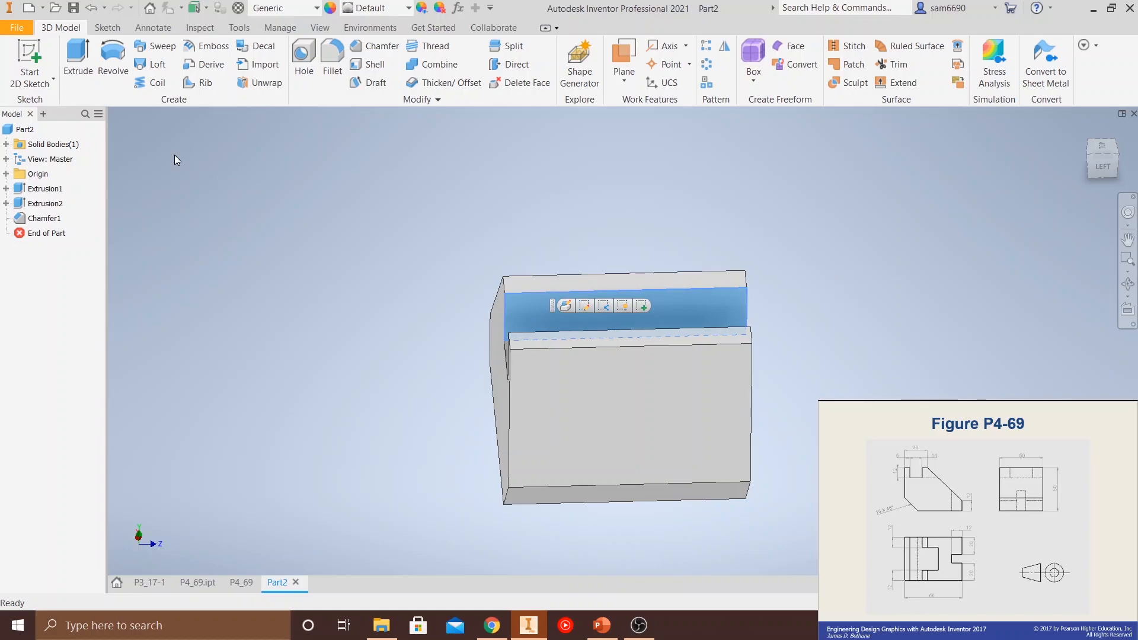
{"action": "left_click", "coordinate": [20, 61]}
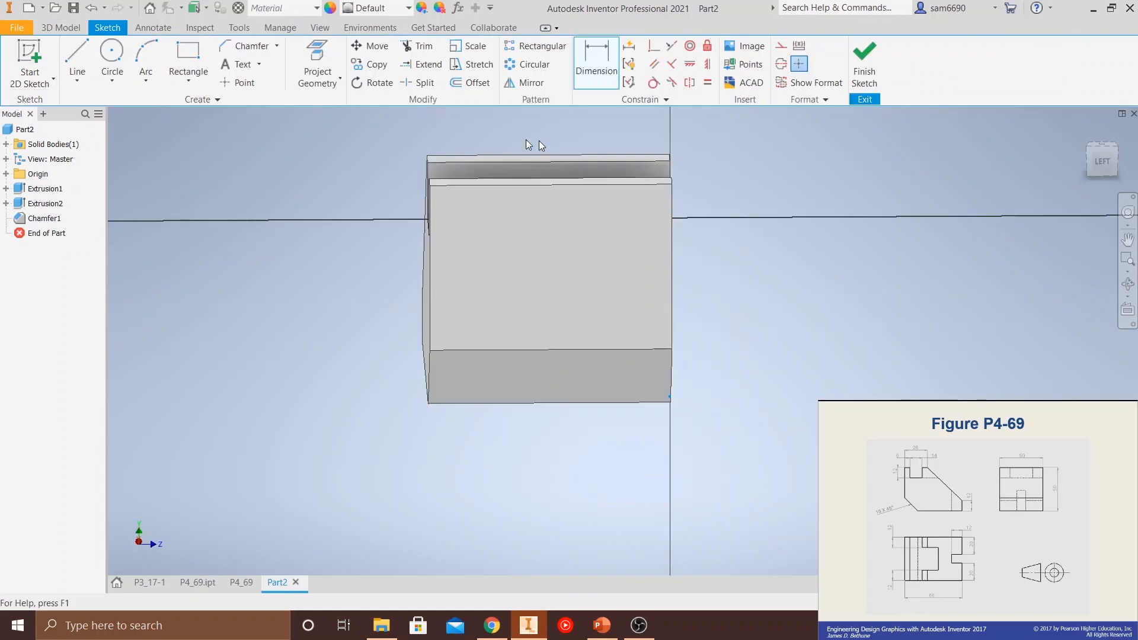
{"action": "middle_click_drag", "start_coordinate": [528, 216], "coordinate": [513, 356]}
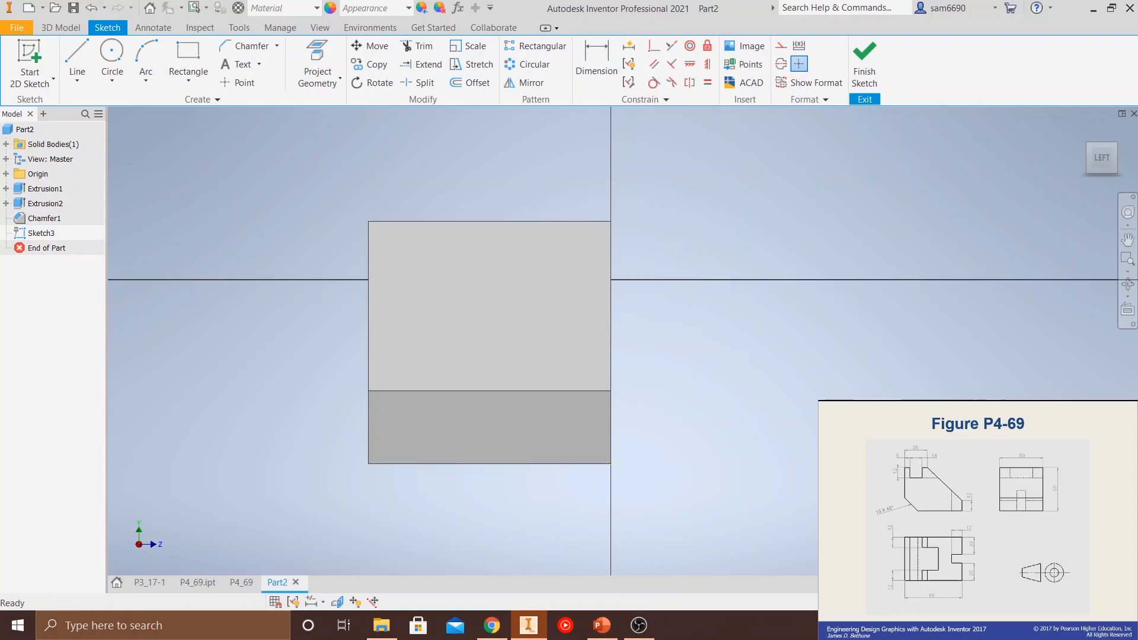
- Slice the model at the sketch plane and project the slot wall's outline into the sketch in the left view
{"action": "key", "text": "F7"}
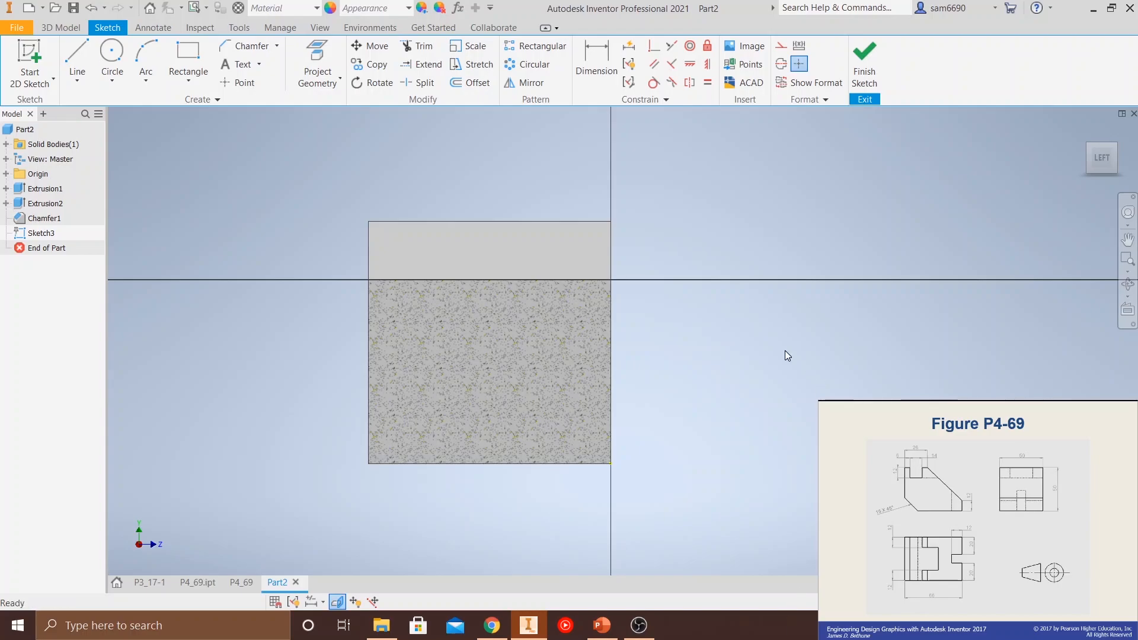
{"action": "left_click", "coordinate": [1085, 129]}
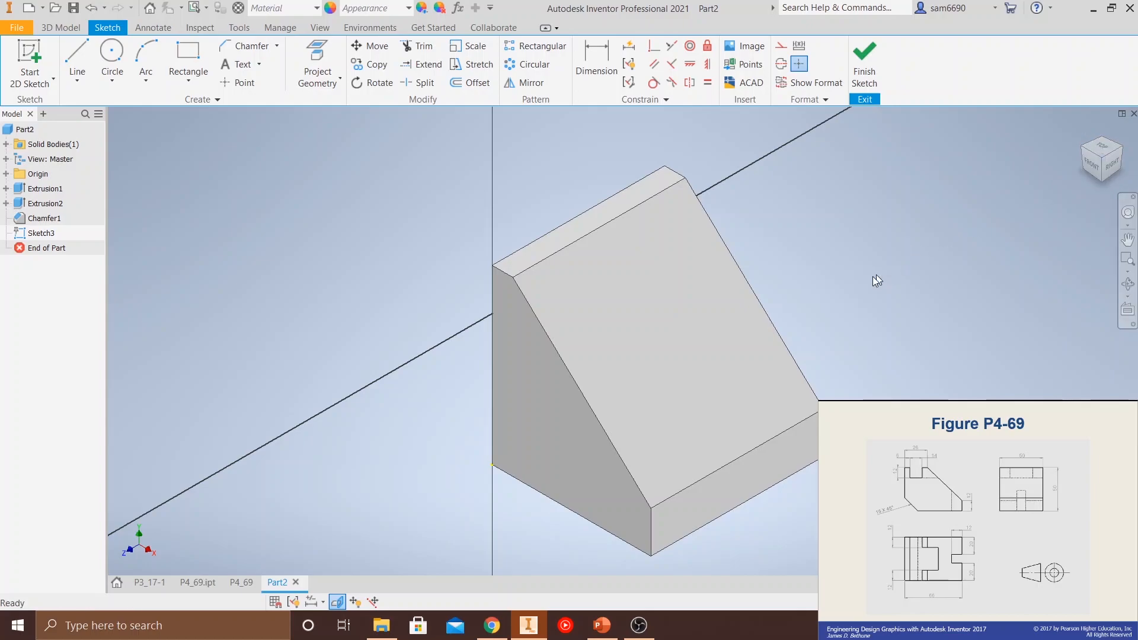
{"action": "left_click", "coordinate": [1092, 160]}
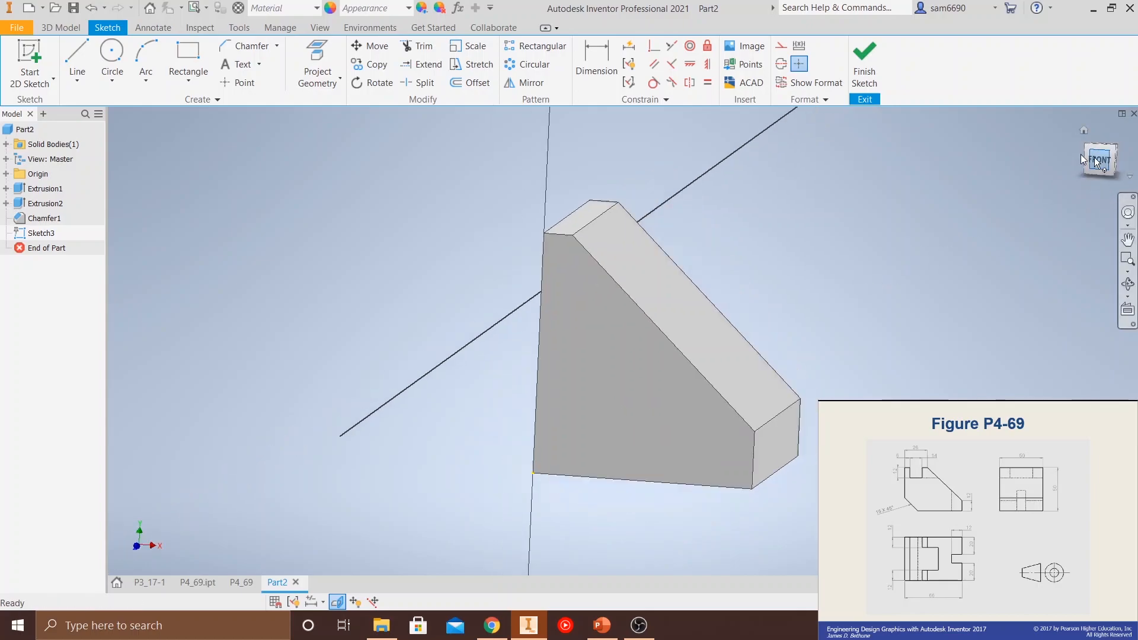
{"action": "left_click", "coordinate": [1084, 159]}
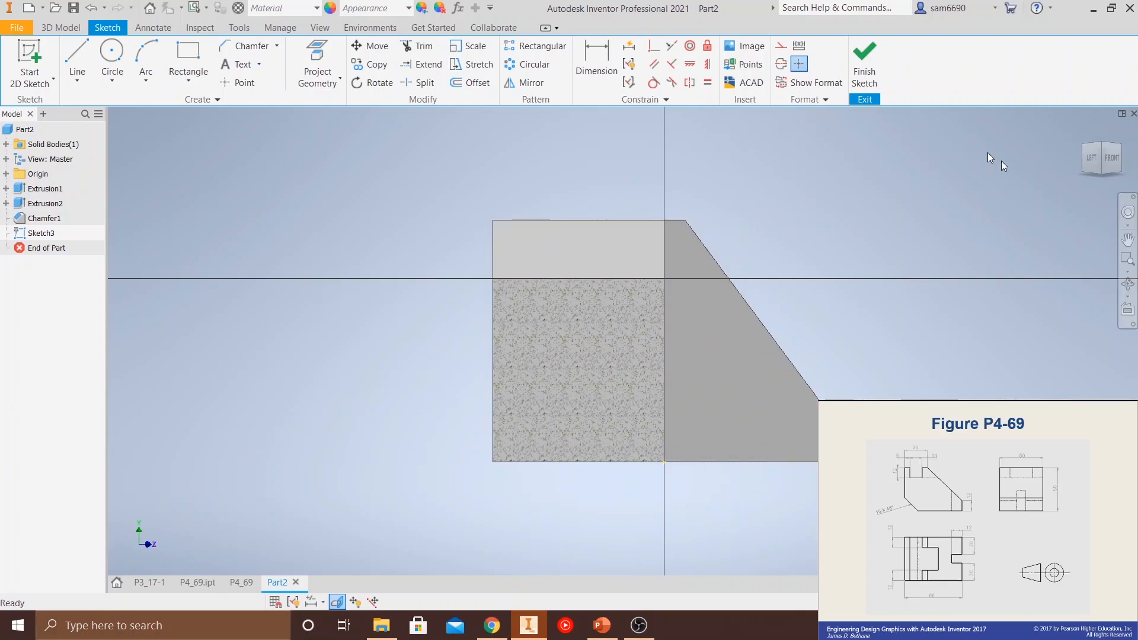
{"action": "left_click", "coordinate": [1093, 160]}
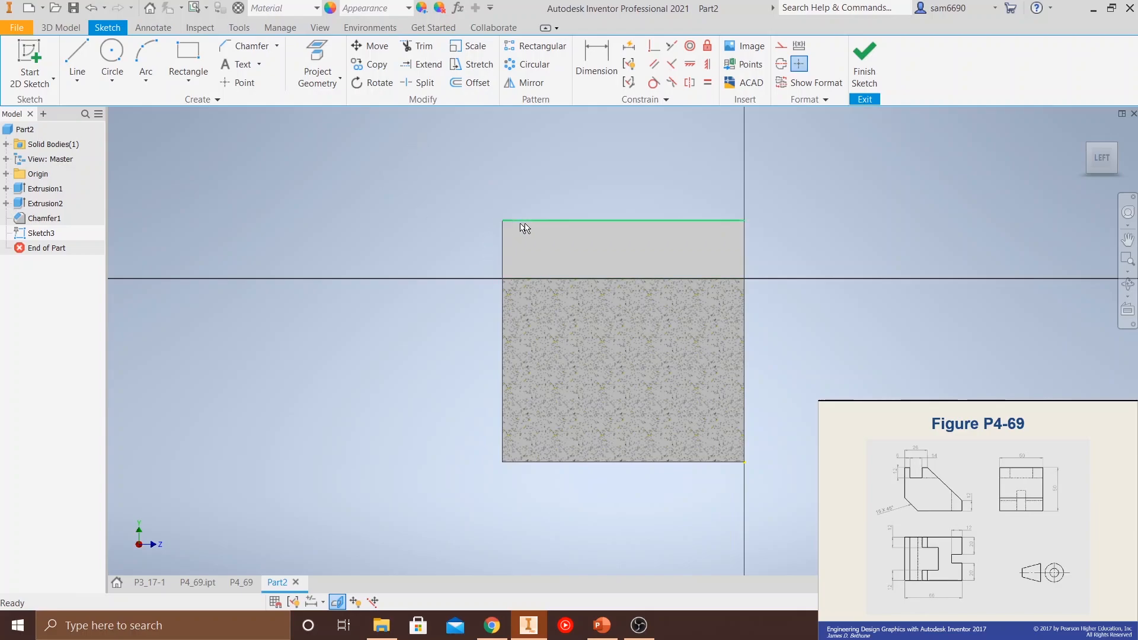
{"action": "left_click", "coordinate": [319, 66]}
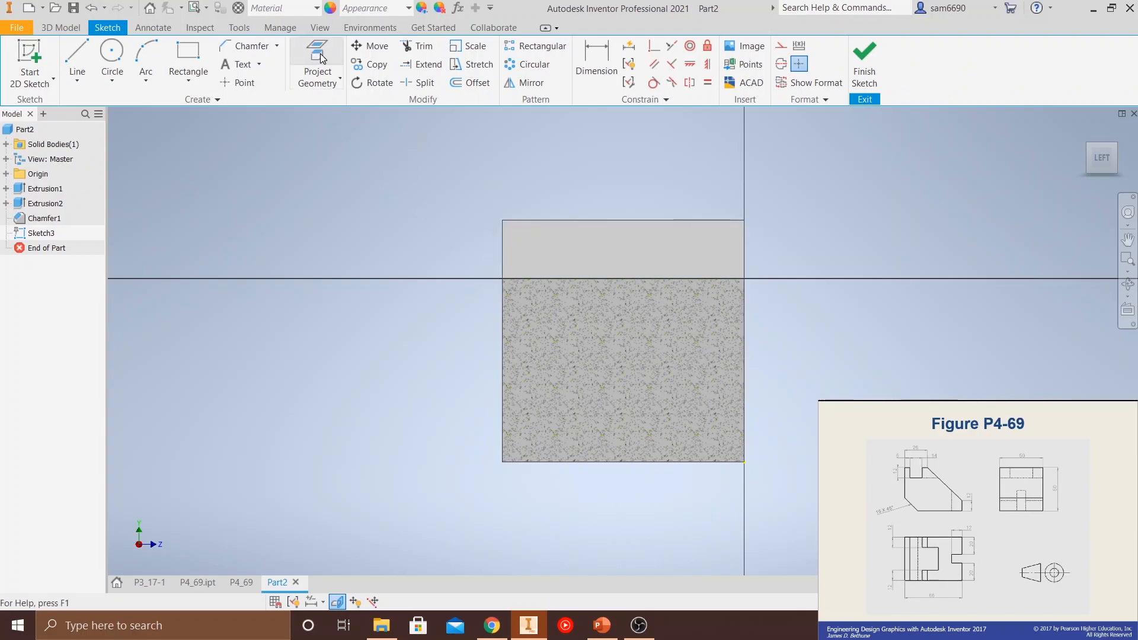
{"action": "left_click", "coordinate": [638, 257]}
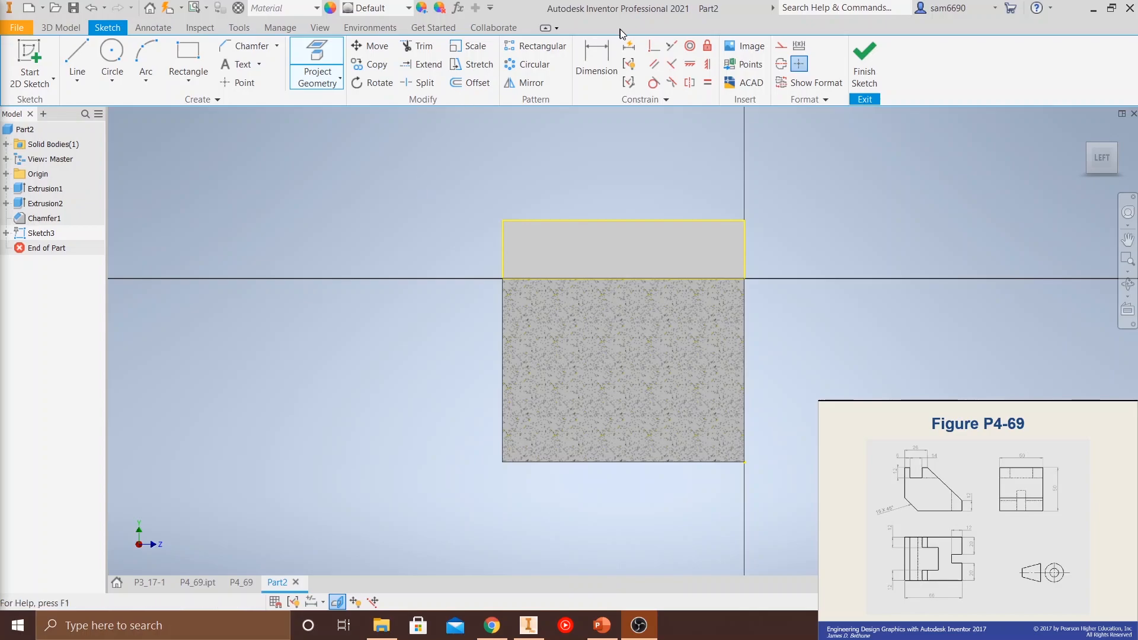
- Draw a 12 mm horizontal construction line inward from the lower-left corner of the projected slot wall
{"action": "left_click", "coordinate": [782, 47]}
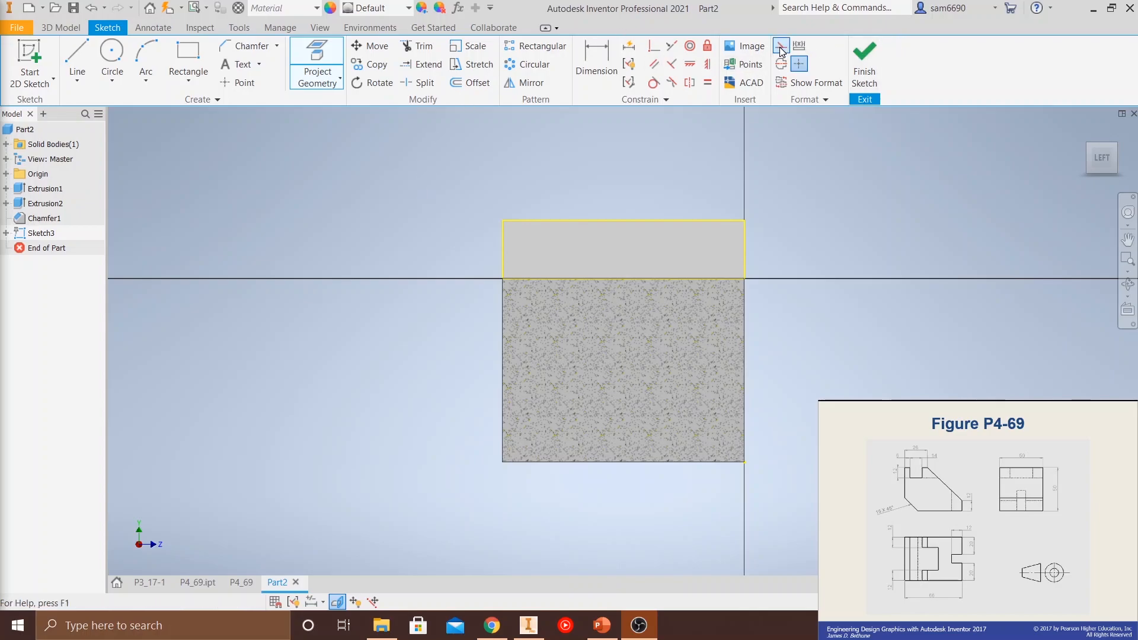
{"action": "left_click", "coordinate": [76, 53]}
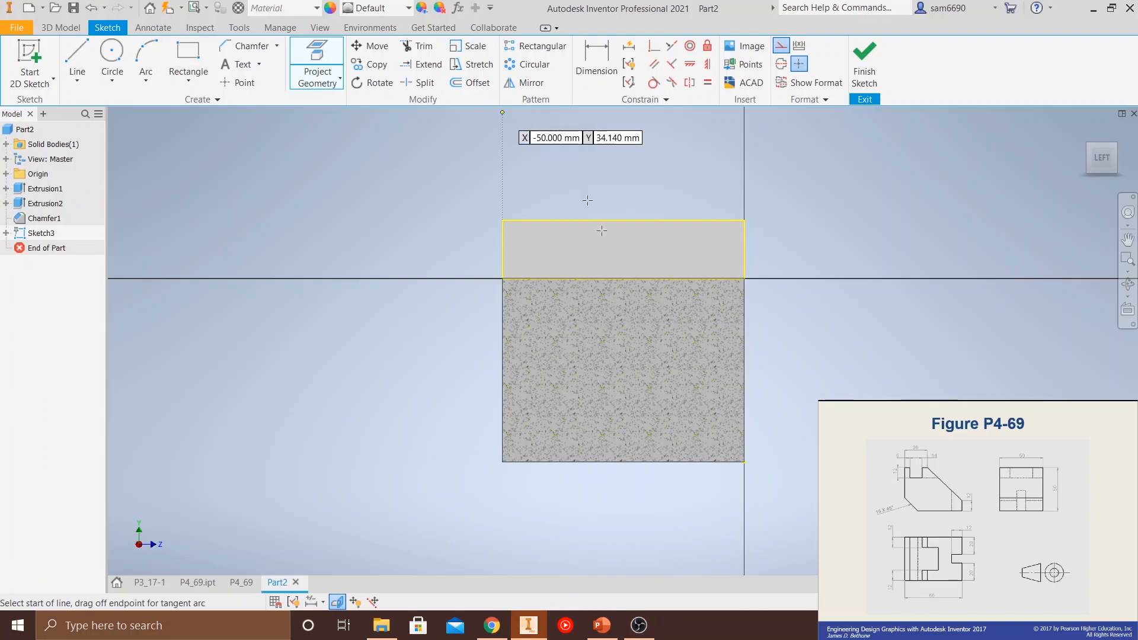
{"action": "left_click", "coordinate": [502, 278]}
{"action": "type", "text": "1"}
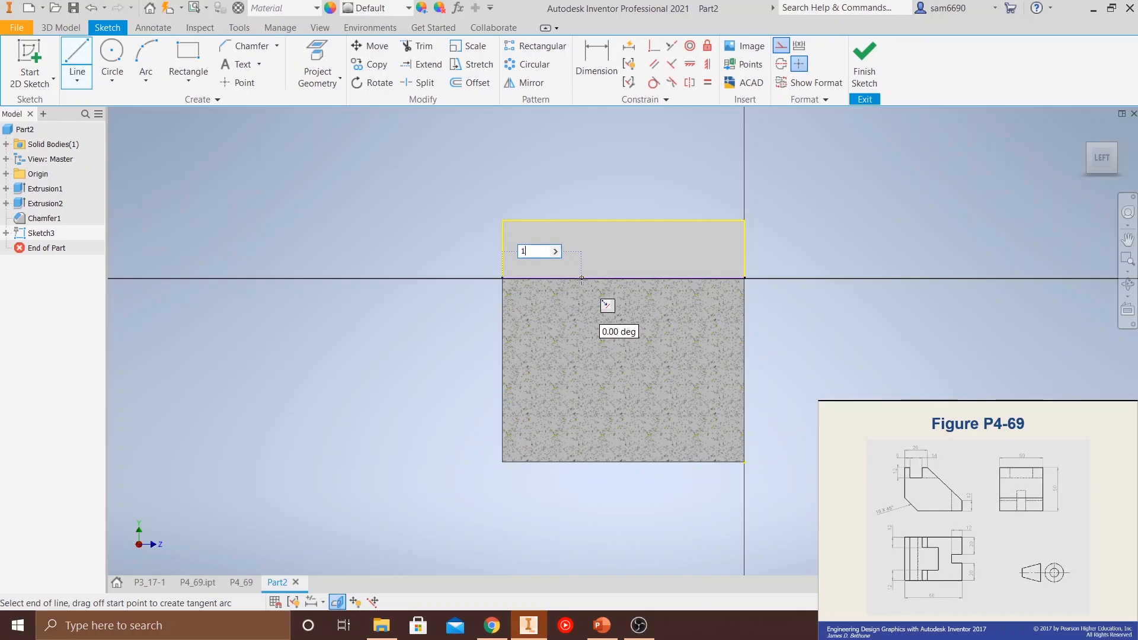
{"action": "type", "text": "2"}
{"action": "key", "text": "Return"}
{"action": "key", "text": "Escape"}
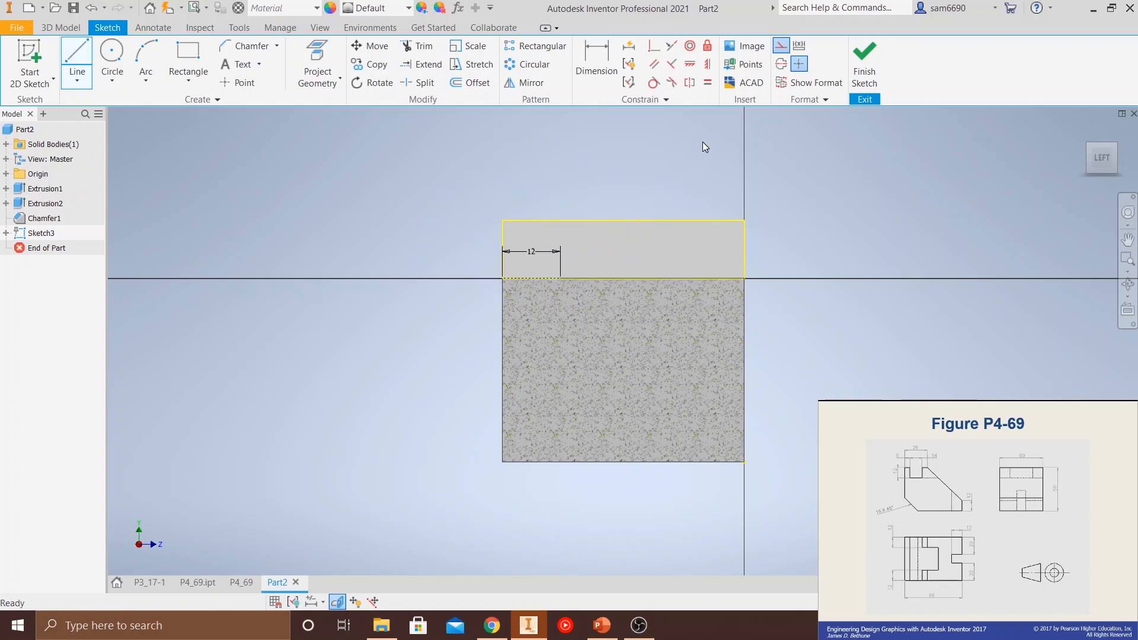
- Draw a matching 12 mm construction line inward from the lower-right corner of the projected slot wall
{"action": "left_click", "coordinate": [77, 56]}
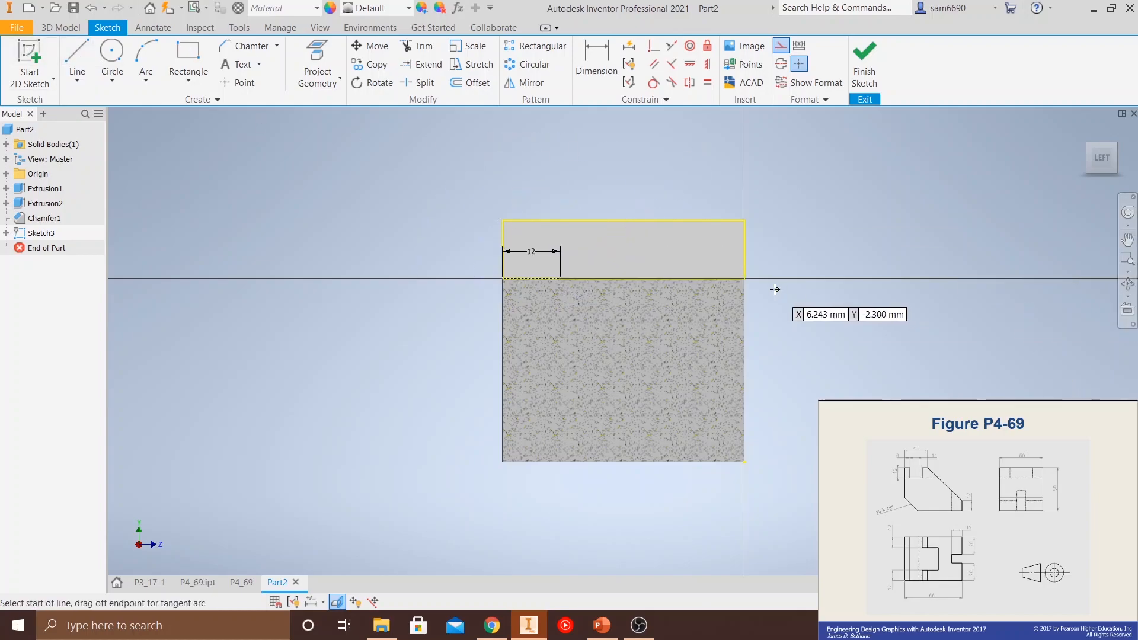
{"action": "left_click", "coordinate": [742, 280]}
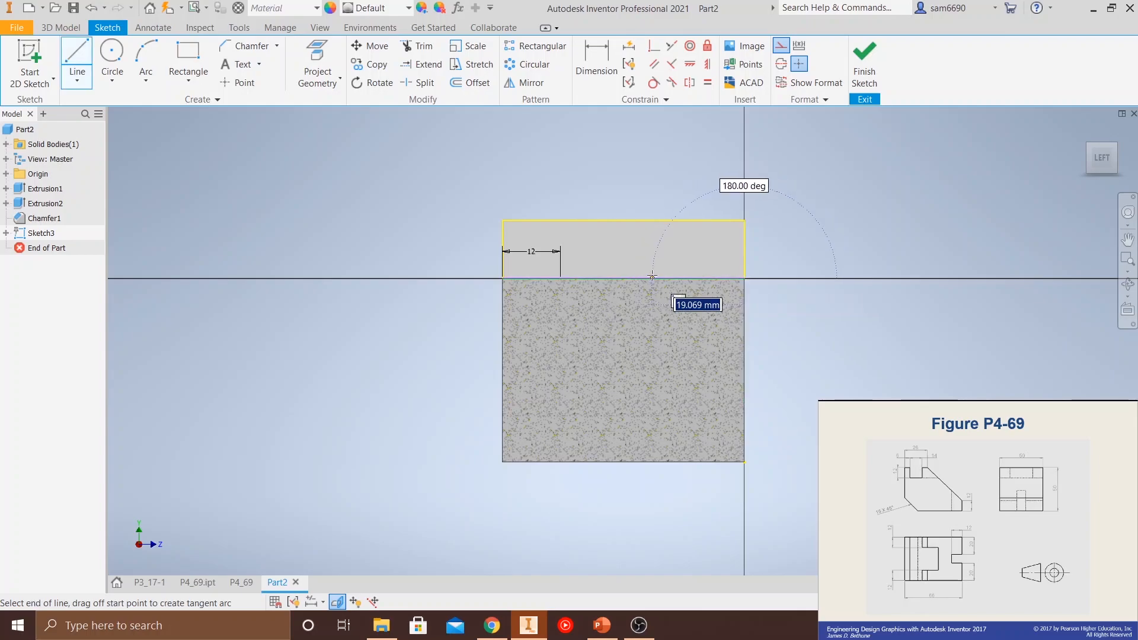
{"action": "type", "text": "12"}
{"action": "key", "text": "Return"}
{"action": "key", "text": "Escape"}
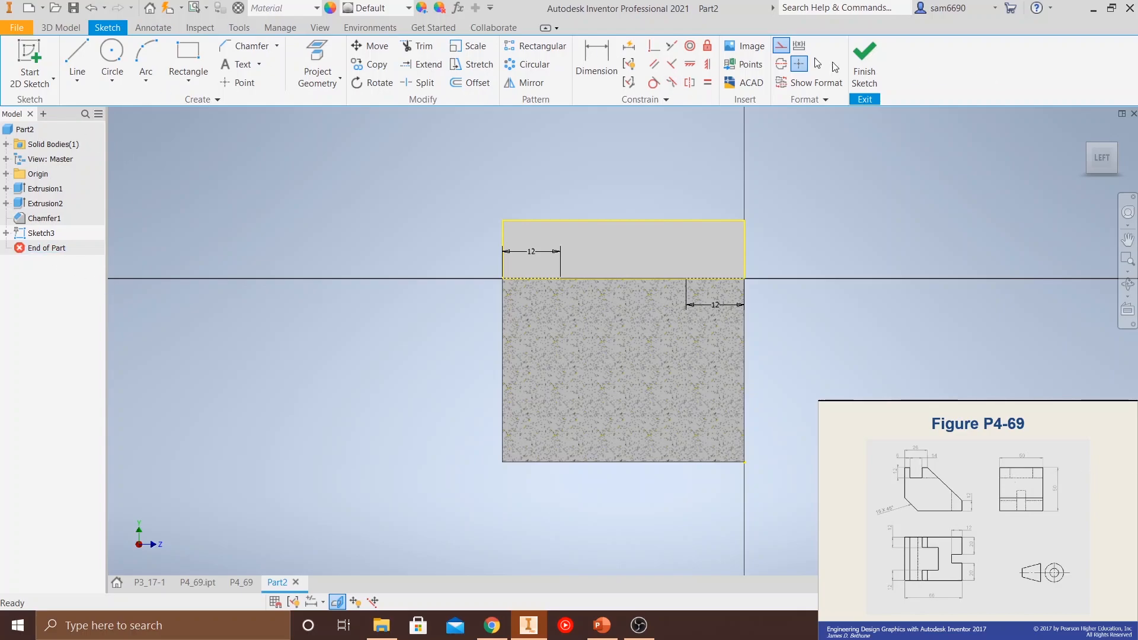
- Draw a solid-line rectangle between the construction lines' inner ends, reaching the wall's top edge, and finish the sketch
{"action": "left_click", "coordinate": [784, 52]}
{"action": "left_click", "coordinate": [186, 64]}
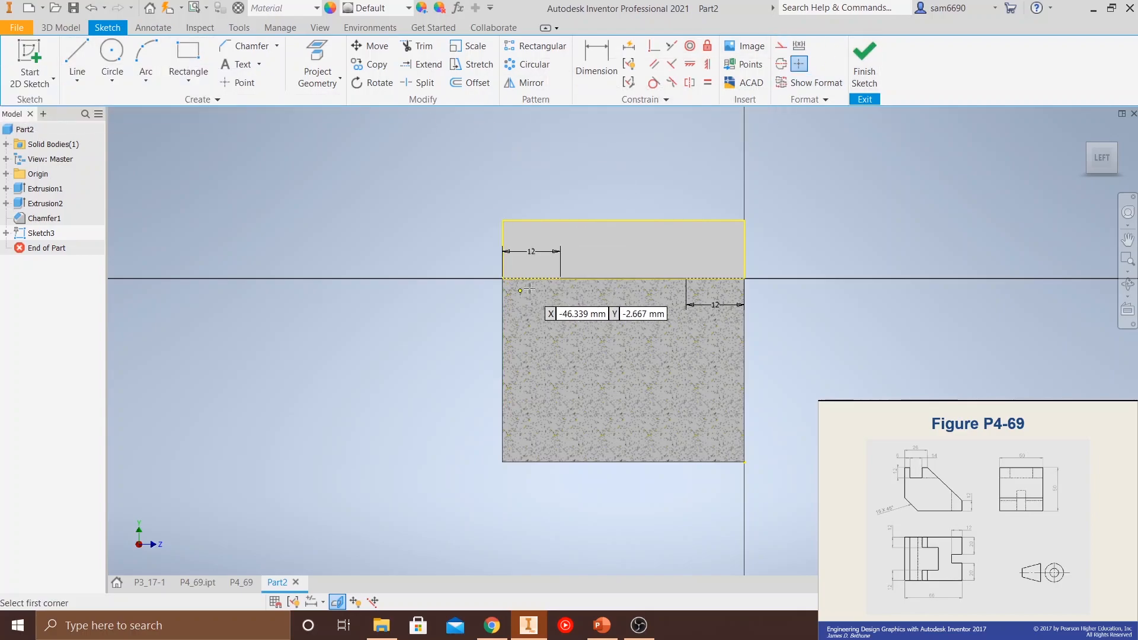
{"action": "left_click", "coordinate": [560, 279]}
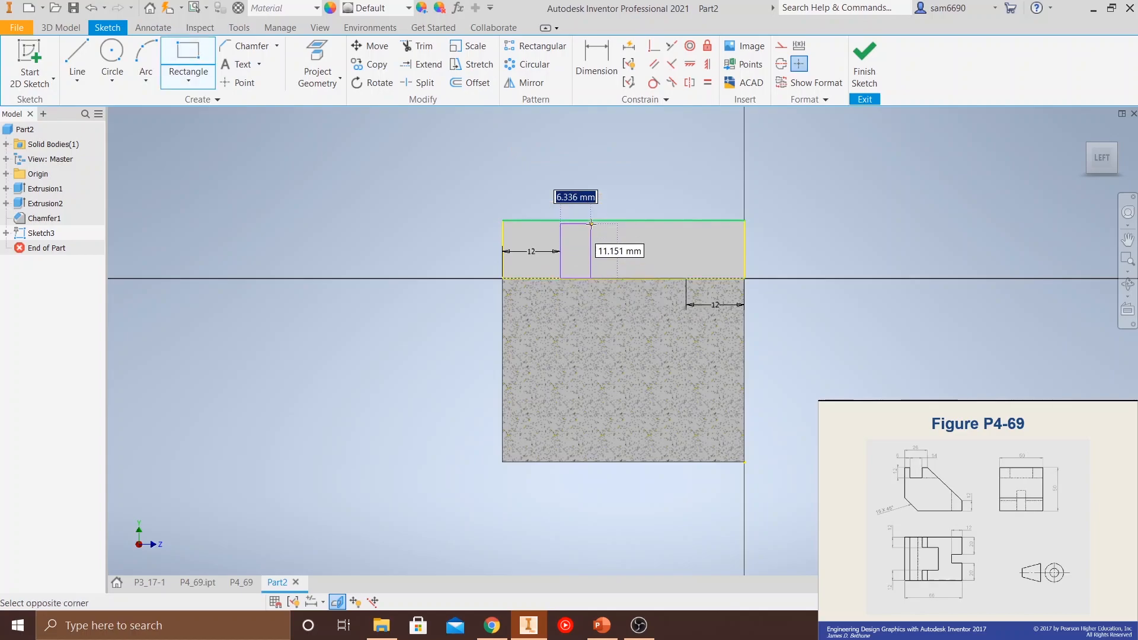
{"action": "left_click", "coordinate": [686, 221]}
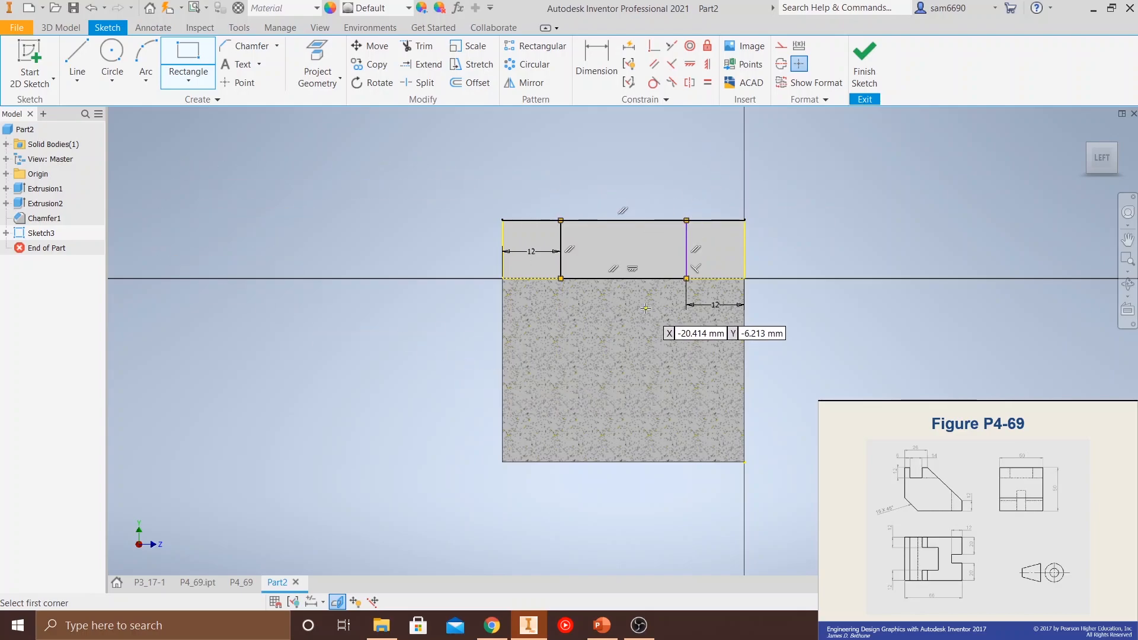
{"action": "left_click", "coordinate": [870, 58]}
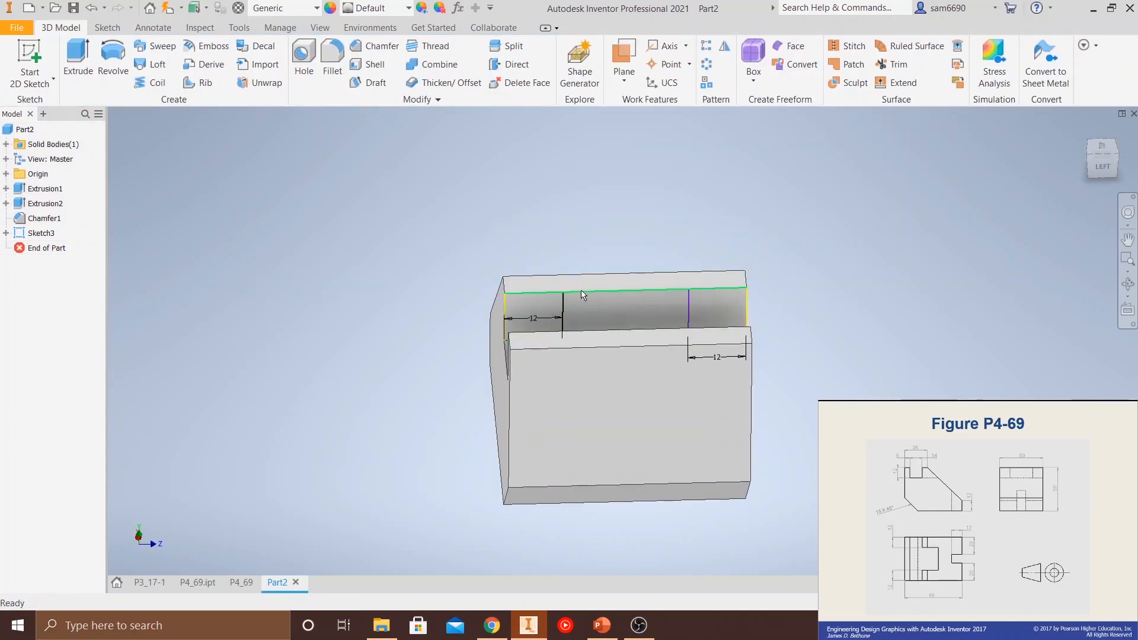
- Extrude the rectangle as a cut from the slot wall toward the slanted side, ending at the slanted face
{"action": "left_click", "coordinate": [79, 59]}
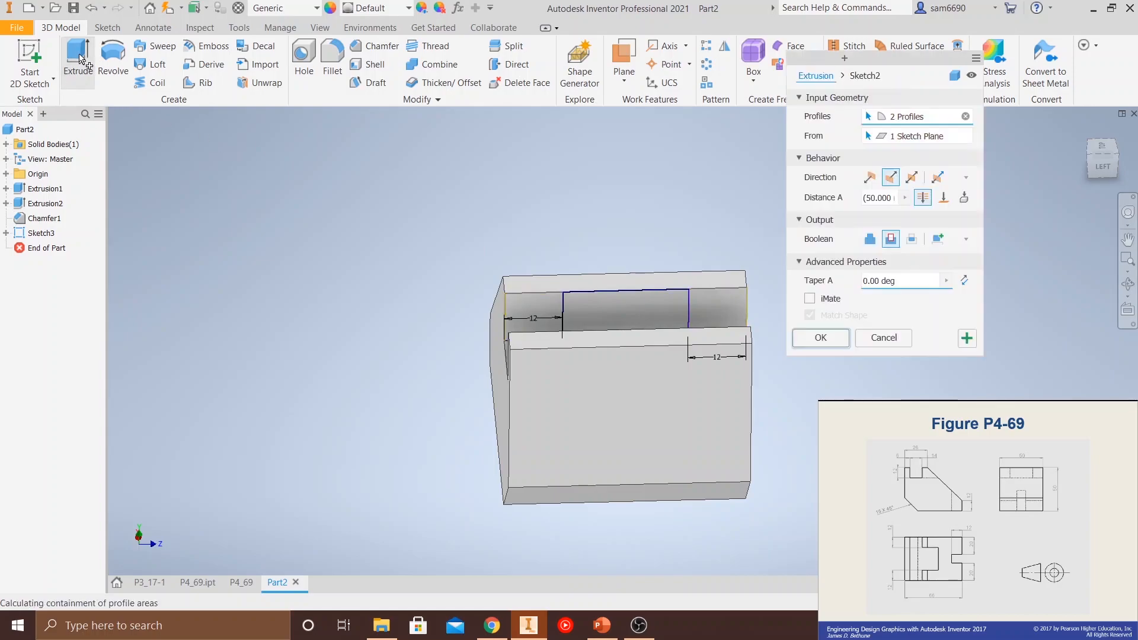
{"action": "left_click", "coordinate": [657, 306]}
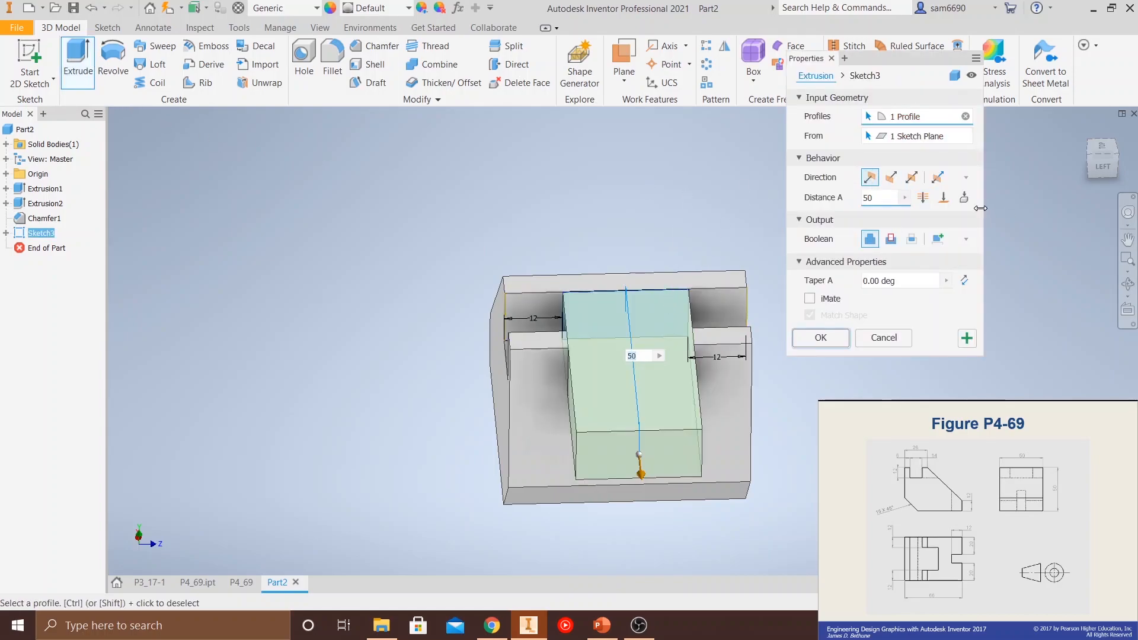
{"action": "left_click", "coordinate": [891, 239]}
{"action": "left_click", "coordinate": [891, 177]}
{"action": "key", "text": "F4"}
{"action": "left_click_drag", "start_coordinate": [501, 347], "coordinate": [523, 338]}
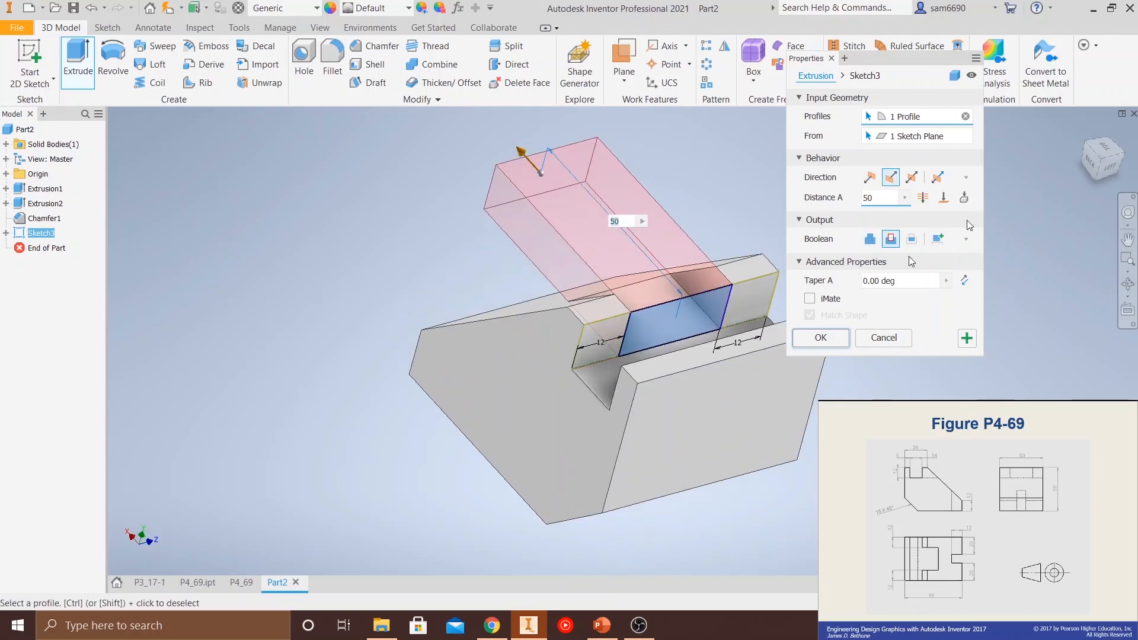
{"action": "left_click", "coordinate": [1094, 157]}
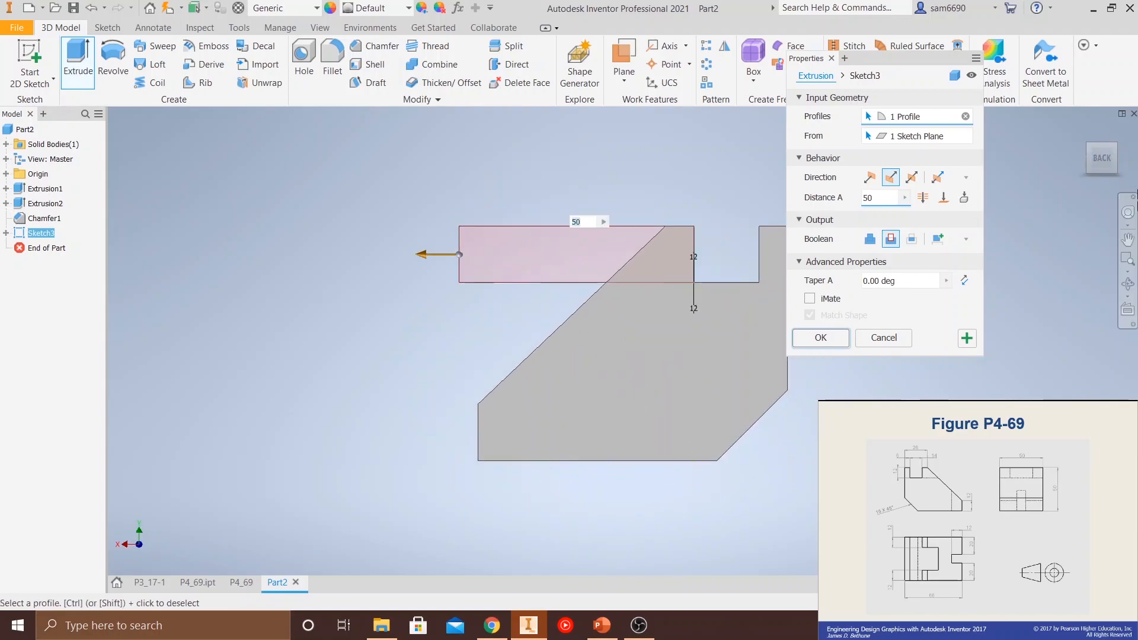
{"action": "left_click", "coordinate": [1092, 146]}
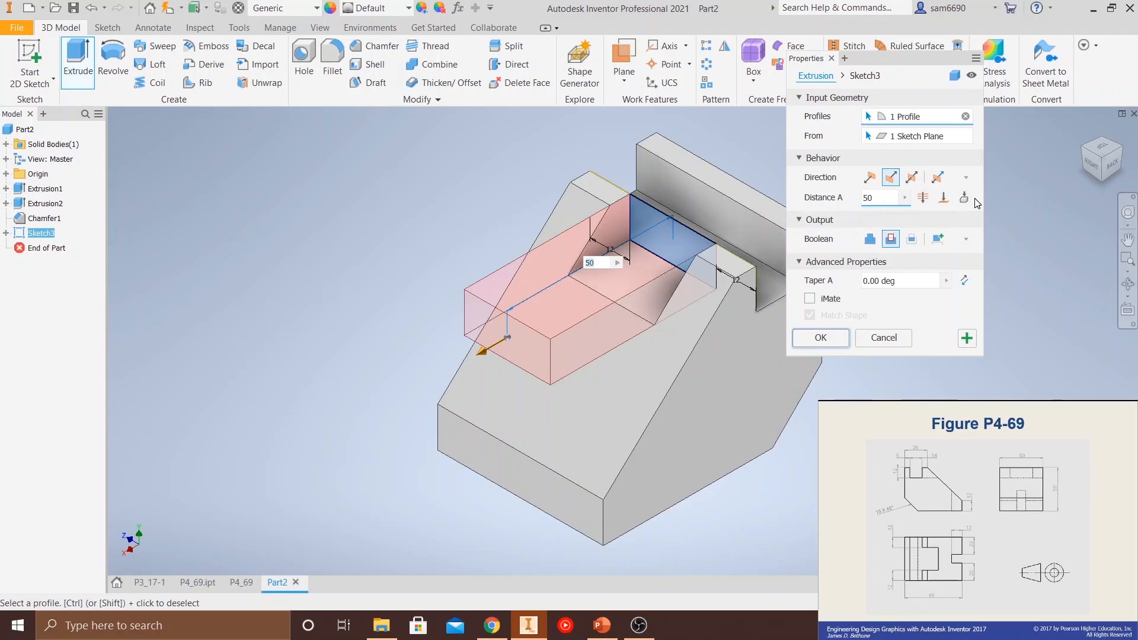
{"action": "left_click", "coordinate": [943, 198]}
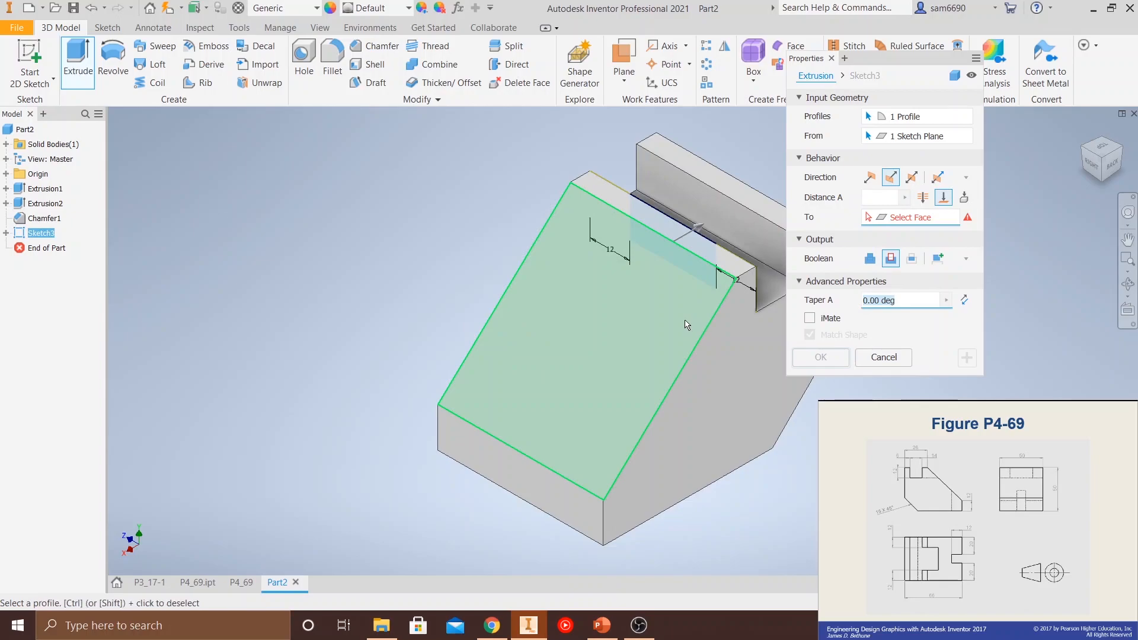
{"action": "left_click", "coordinate": [694, 325]}
{"action": "left_click", "coordinate": [821, 356]}
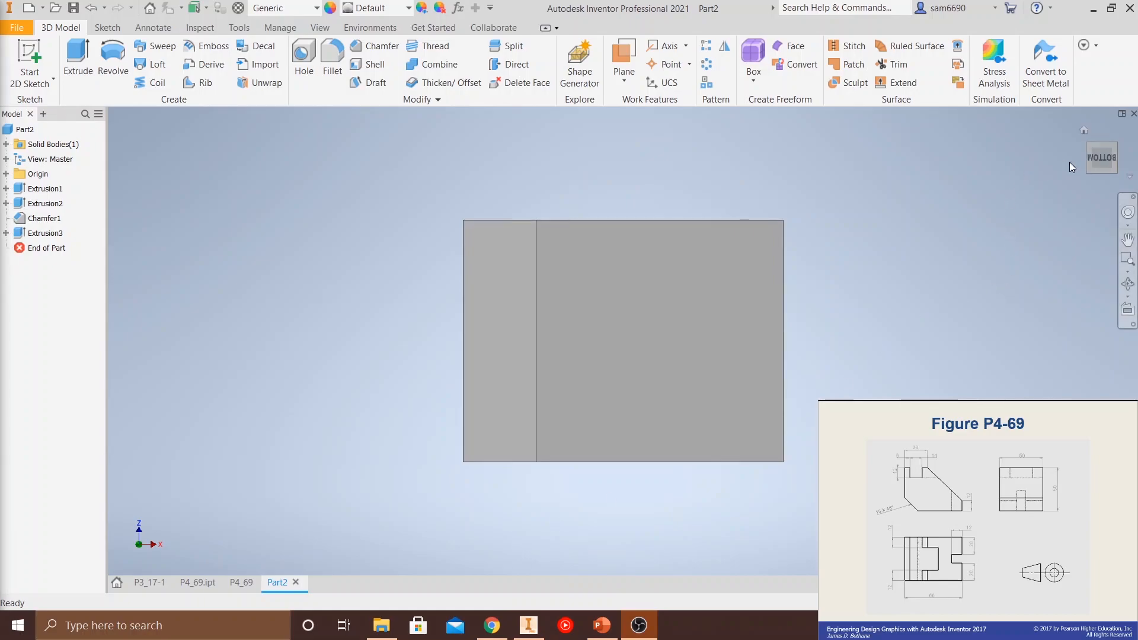
- Start a sketch on the part's bottom face and project the face's outline as construction geometry
{"action": "mouse_move", "coordinate": [1097, 156]}
{"action": "left_mouse_down"}
{"action": "mouse_move", "coordinate": [1095, 209]}
{"action": "mouse_move", "coordinate": [1091, 186]}
{"action": "mouse_move", "coordinate": [1106, 172]}
{"action": "left_mouse_up"}
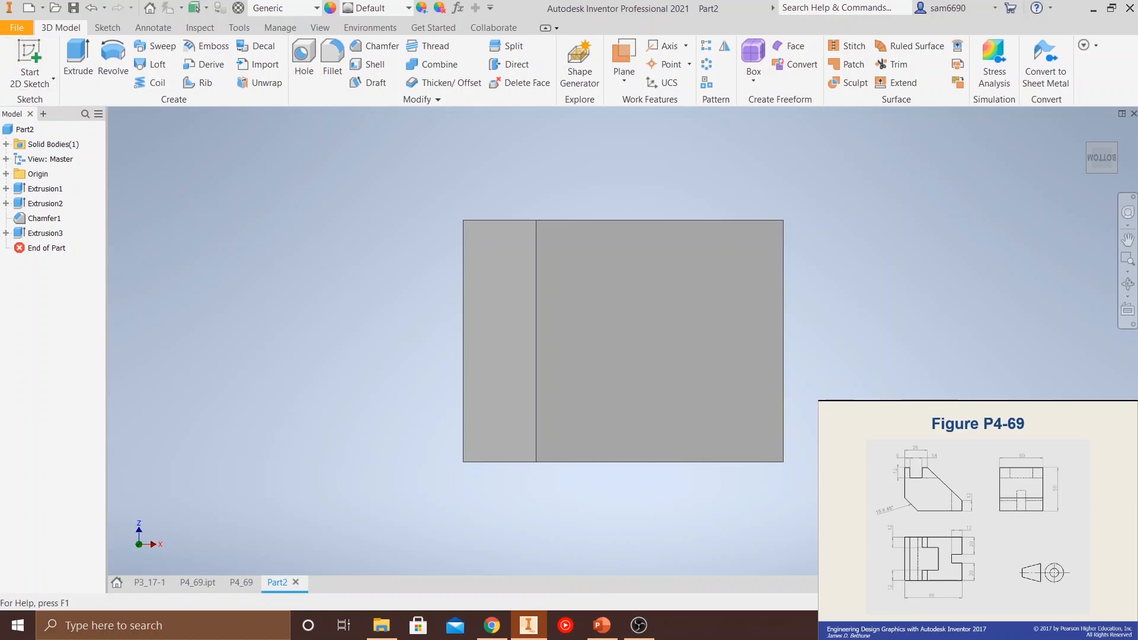
{"action": "left_click", "coordinate": [29, 54]}
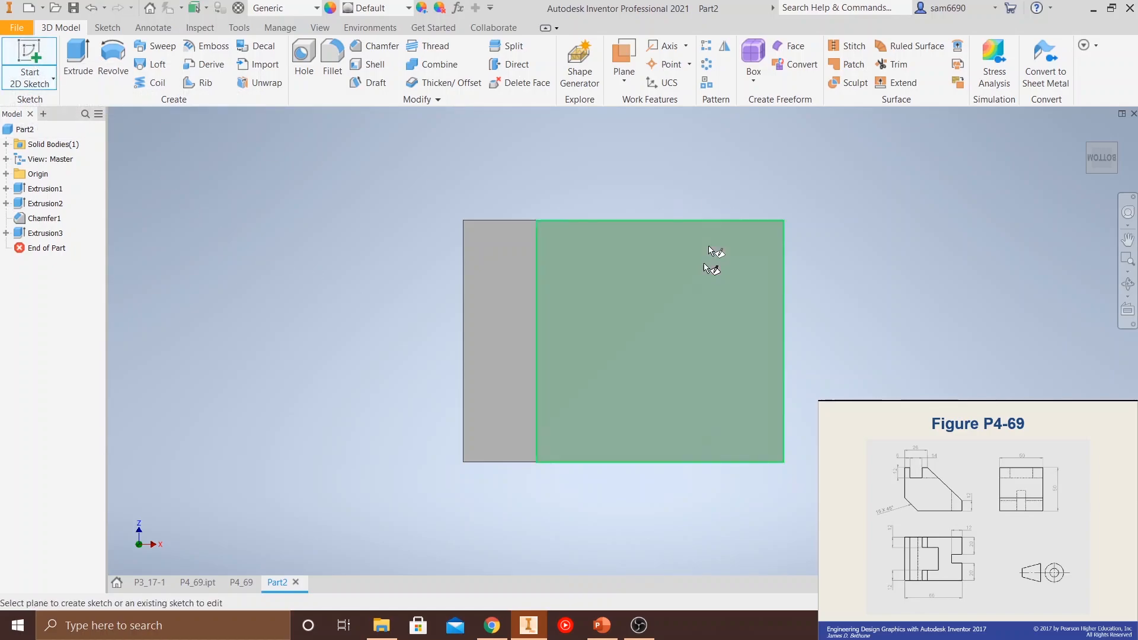
{"action": "left_click", "coordinate": [686, 308]}
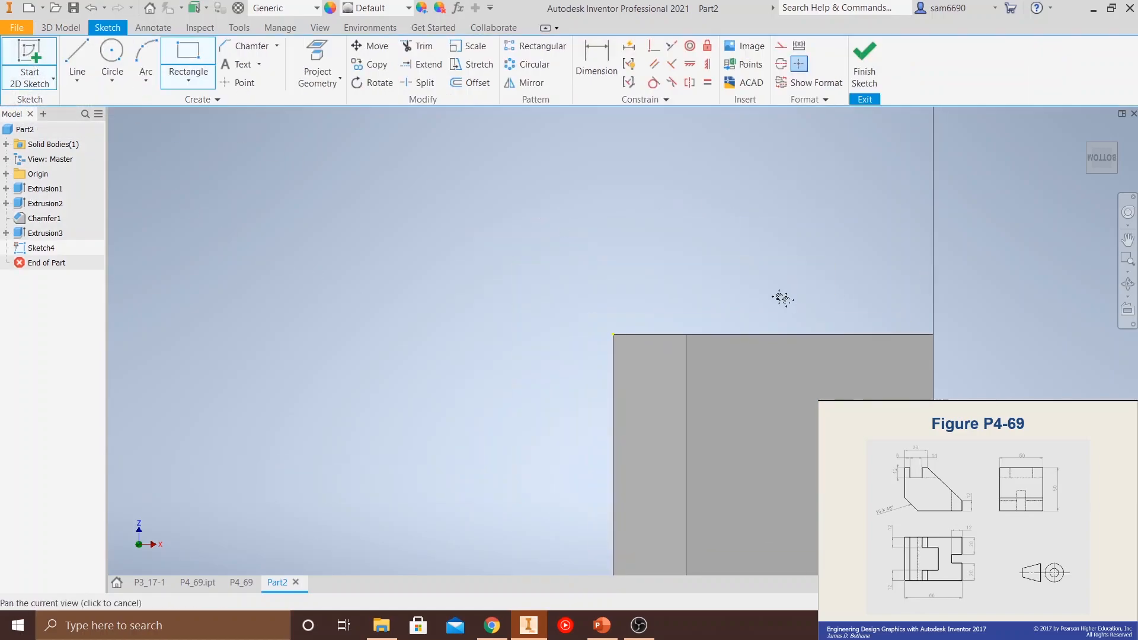
{"action": "left_click", "coordinate": [325, 61]}
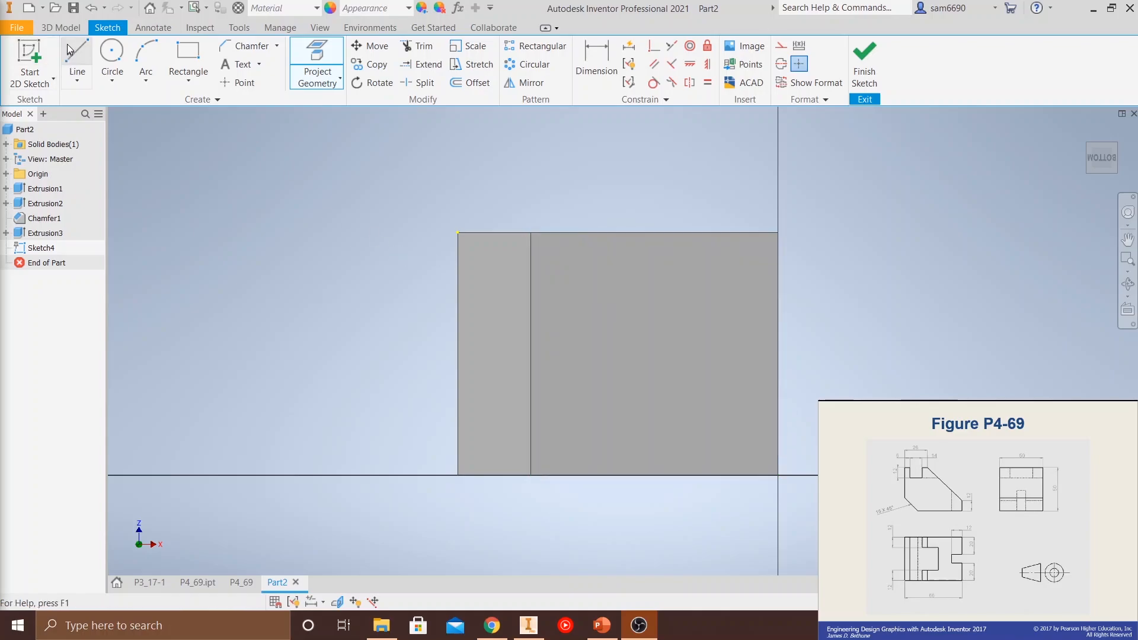
{"action": "left_click", "coordinate": [78, 64]}
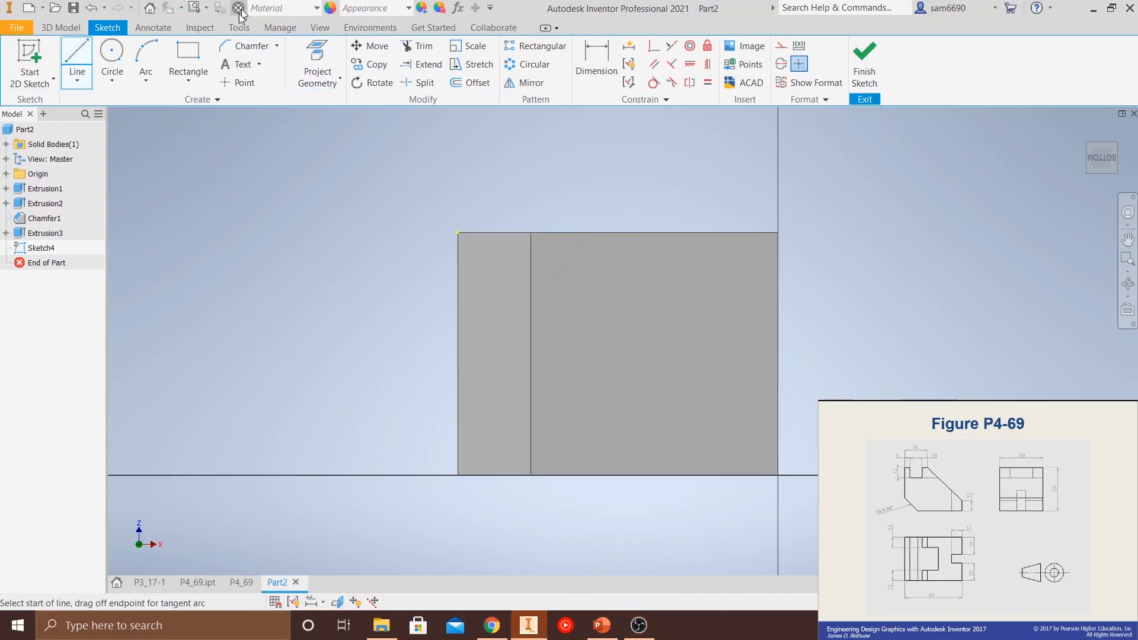
{"action": "left_click", "coordinate": [782, 45]}
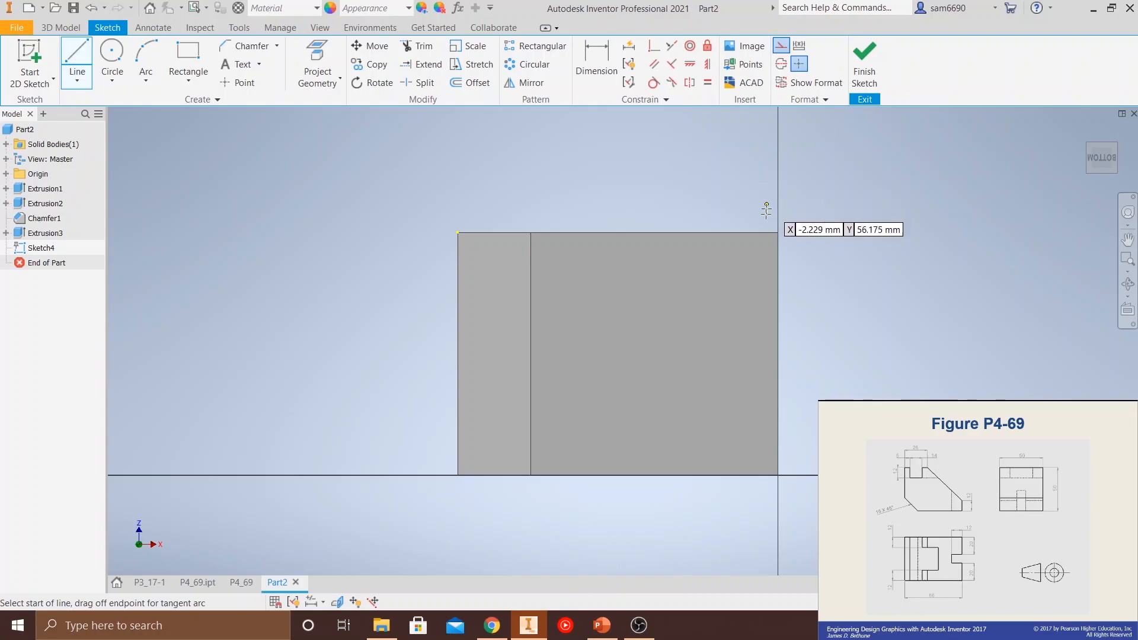
{"action": "left_click", "coordinate": [778, 232]}
{"action": "left_click", "coordinate": [317, 65]}
{"action": "left_click", "coordinate": [659, 342]}
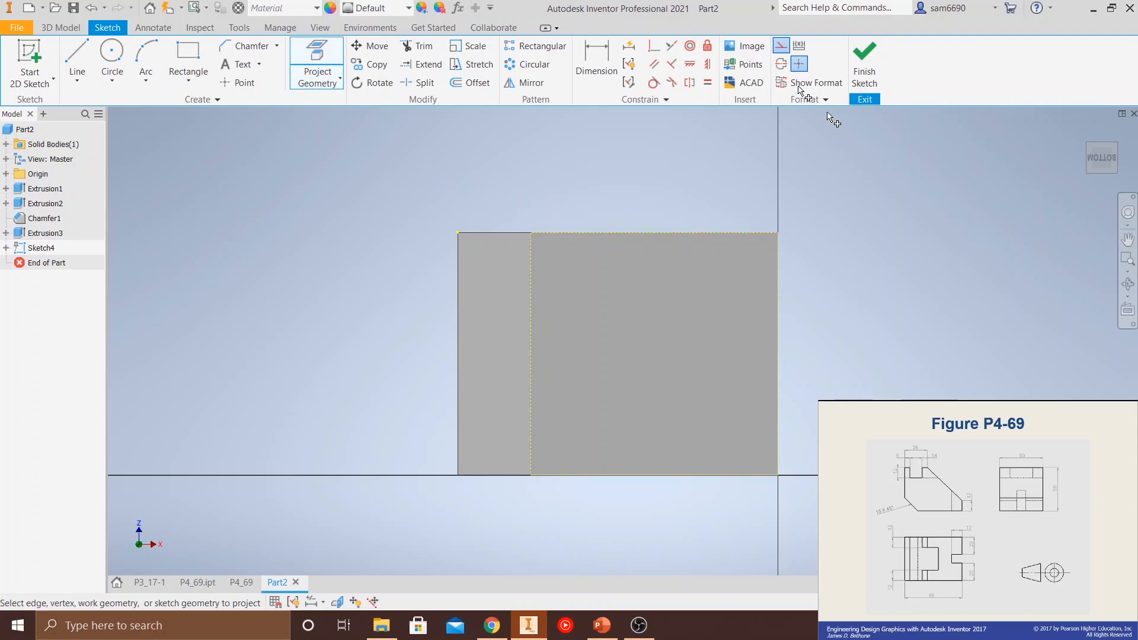
- Draw a 20 mm construction line from the upper-right corner down the bottom face's edge opposite the chamfer
{"action": "left_click", "coordinate": [77, 59]}
{"action": "left_click", "coordinate": [778, 233]}
{"action": "type", "text": "2"}
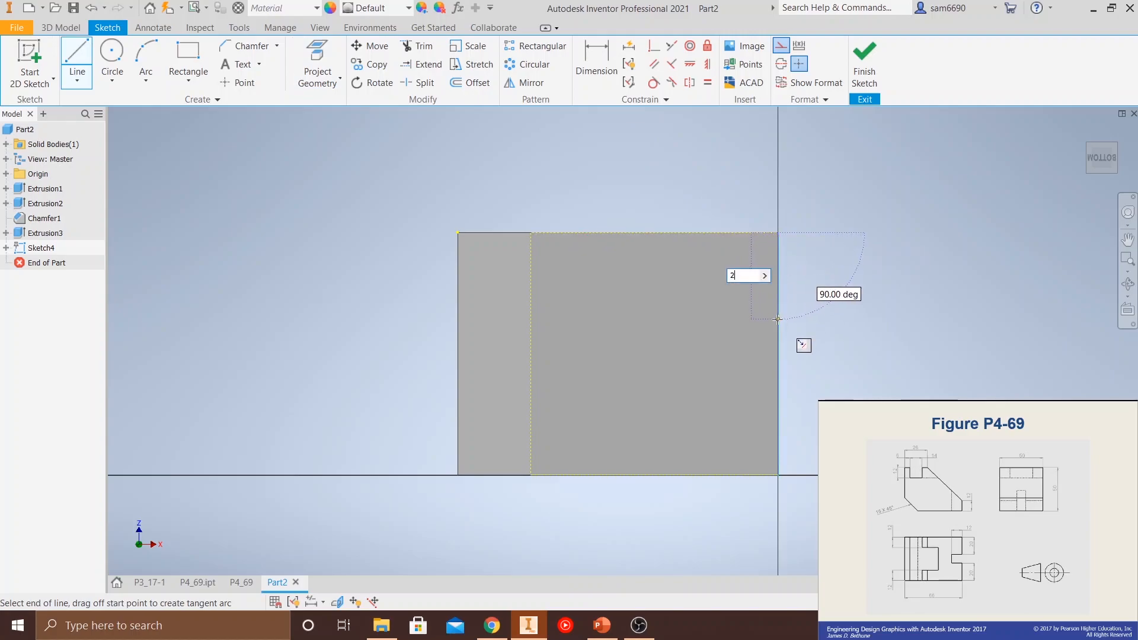
{"action": "type", "text": "0"}
{"action": "key", "text": "Return"}
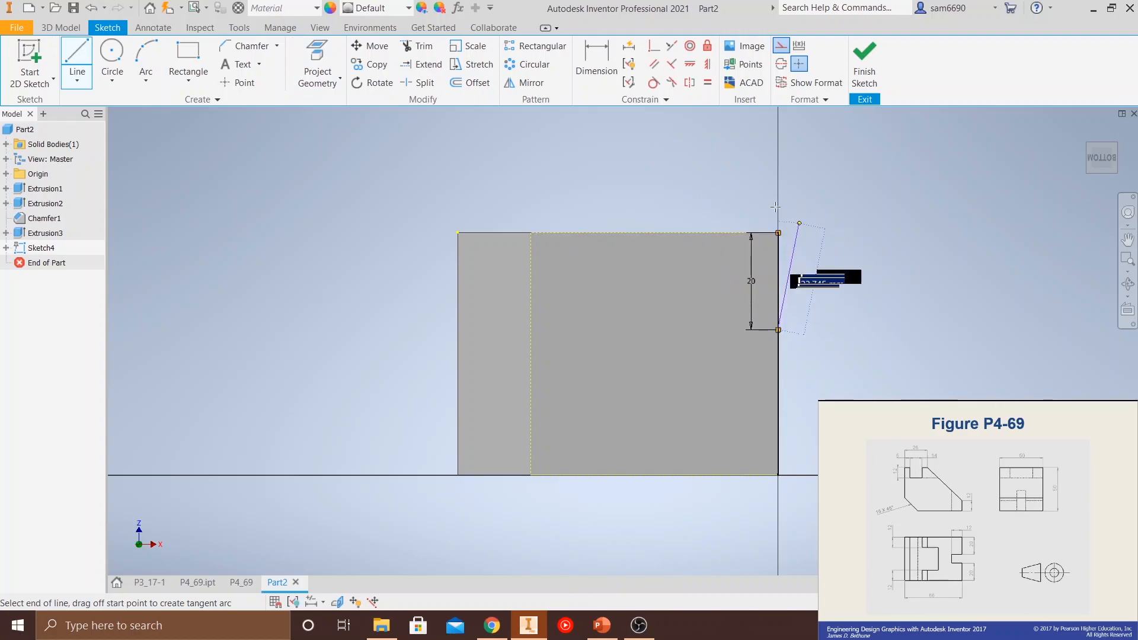
{"action": "left_click", "coordinate": [77, 59]}
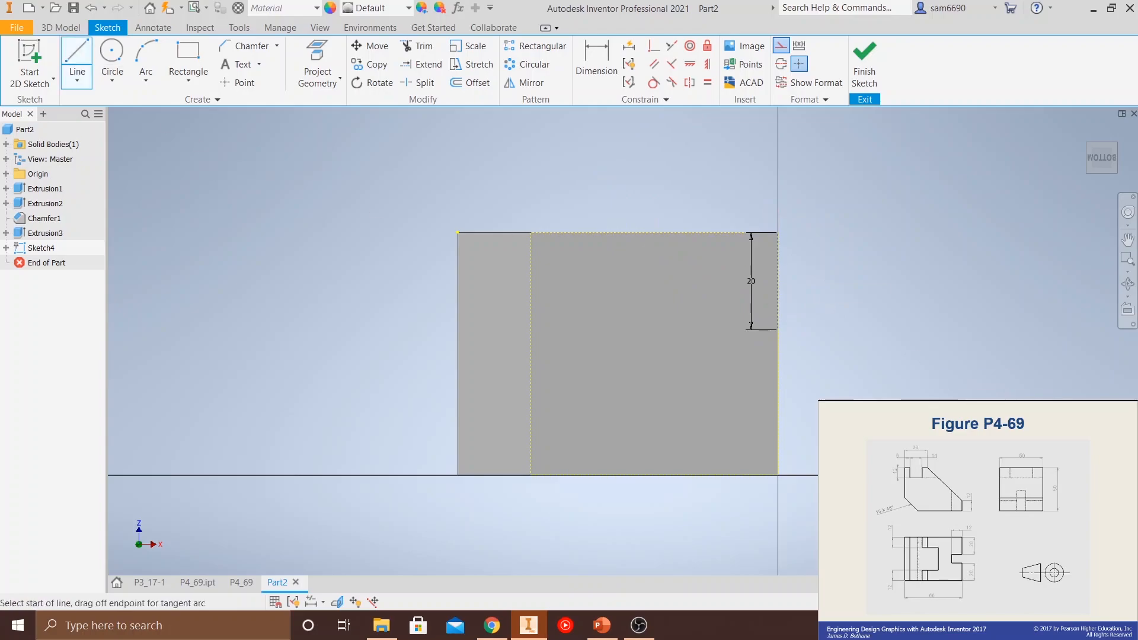
- Draw a 20 mm construction line from the lower-right corner up the bottom face's edge opposite the chamfer
{"action": "left_click", "coordinate": [772, 474]}
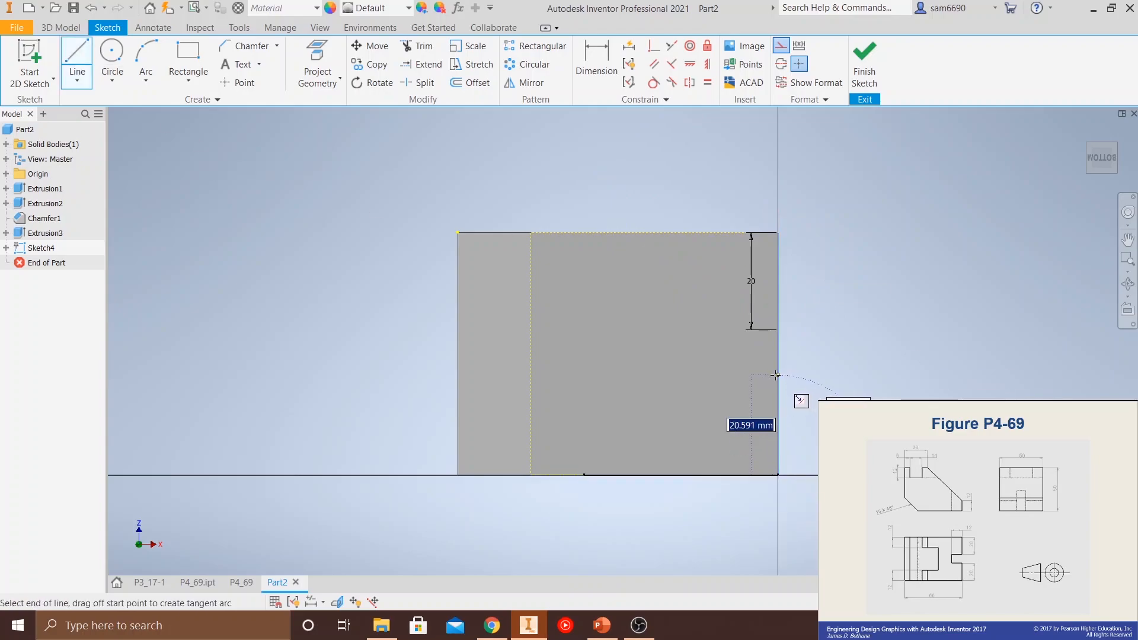
{"action": "type", "text": "20"}
{"action": "key", "text": "Return"}
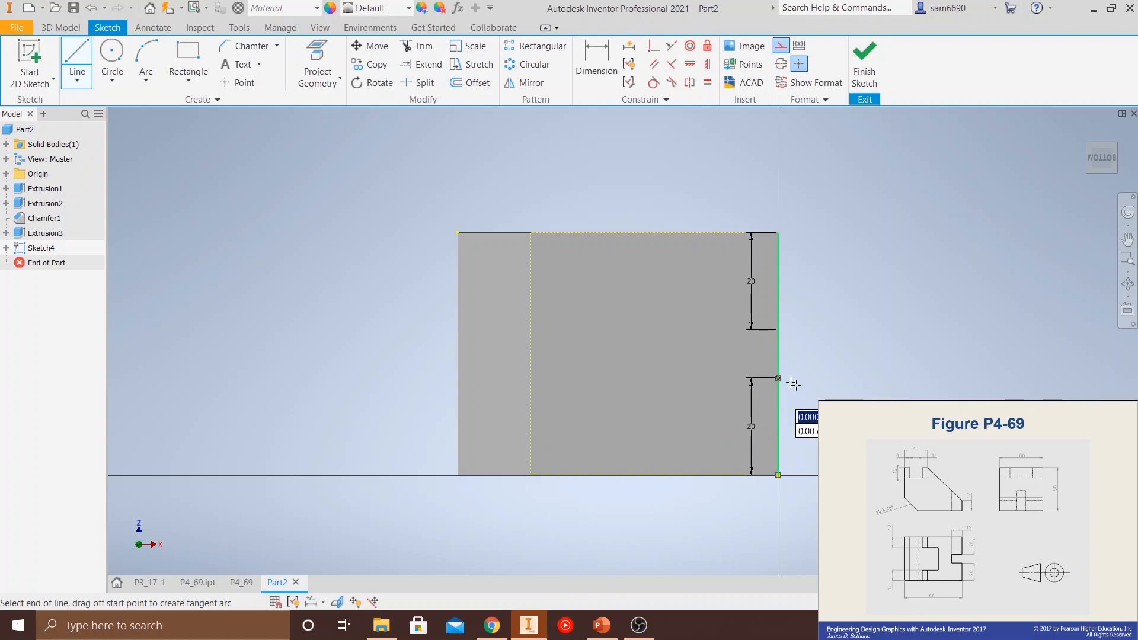
{"action": "key", "text": "Escape"}
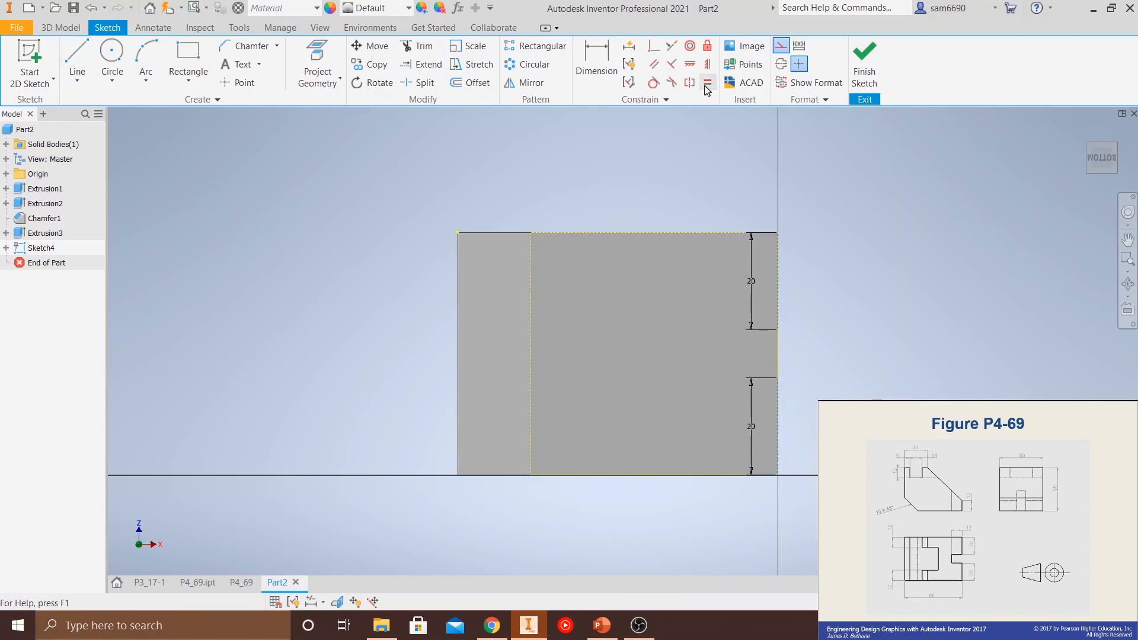
- Draw a solid-line rectangle between the construction lines' inner ends, extending 12 mm into the face, and finish the sketch
{"action": "left_click", "coordinate": [189, 56]}
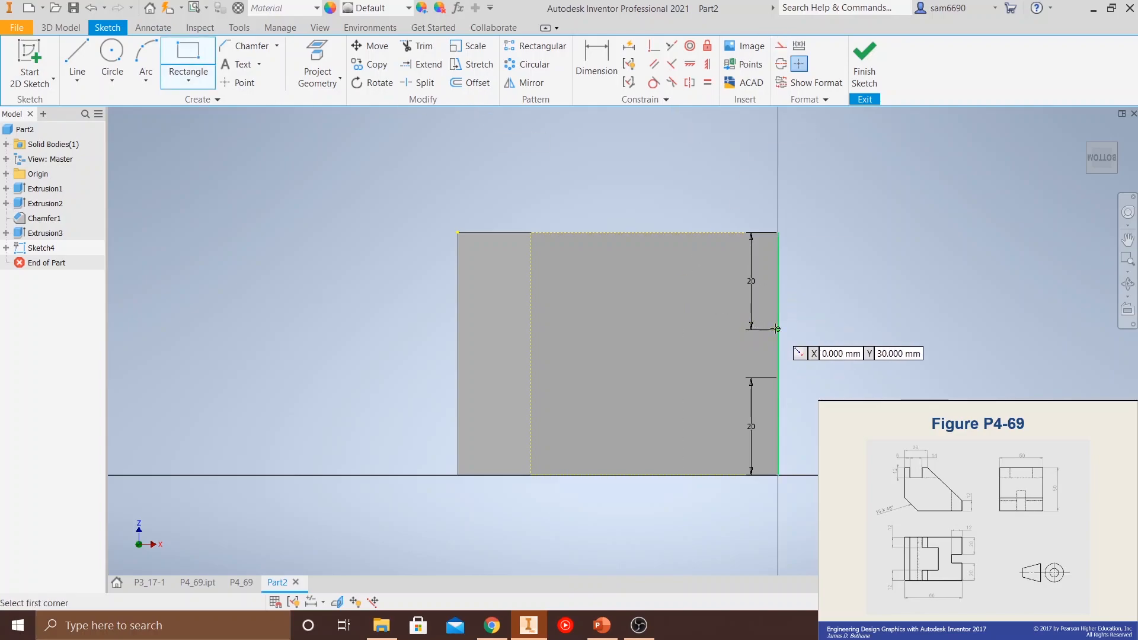
{"action": "left_click", "coordinate": [778, 377]}
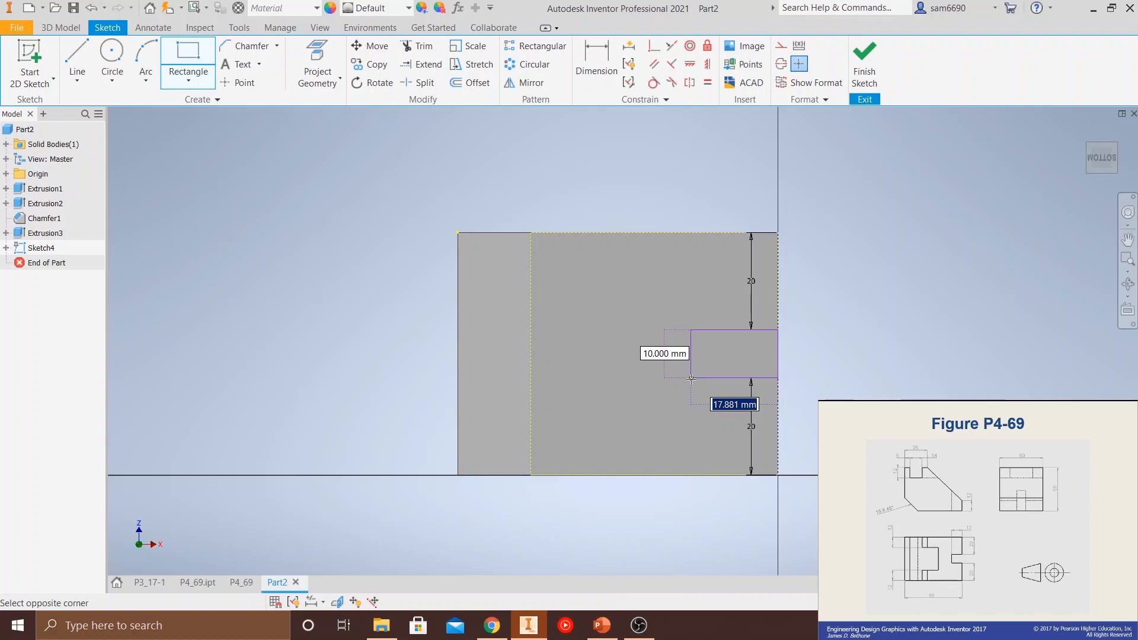
{"action": "type", "text": "12"}
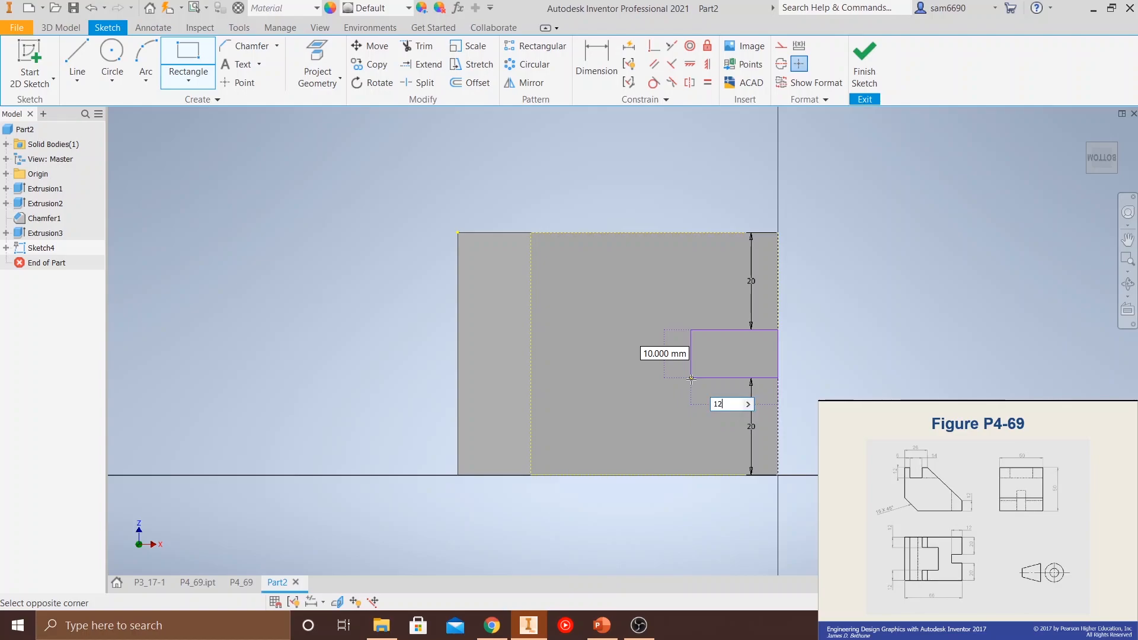
{"action": "key", "text": "Return"}
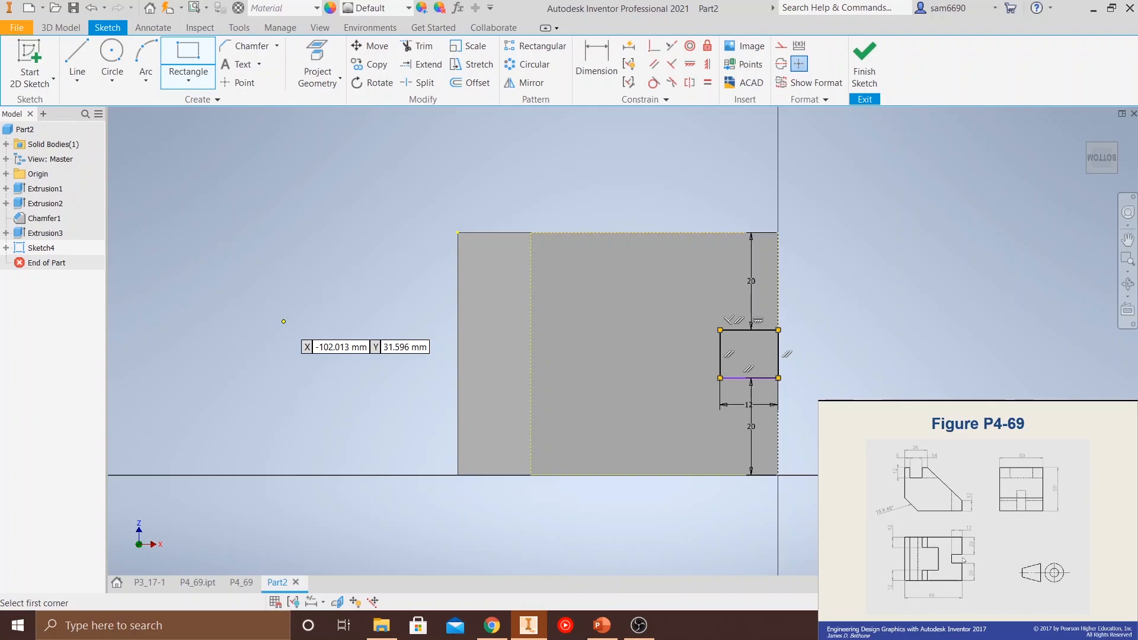
{"action": "left_click", "coordinate": [864, 60]}
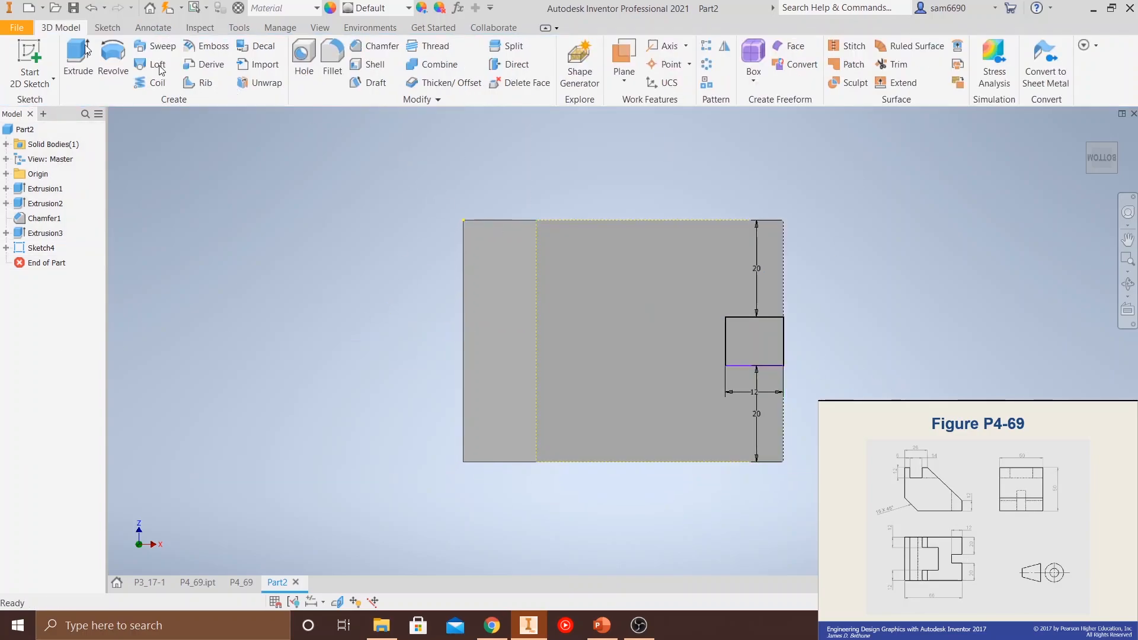
- Extrude the rectangle as a cut upward through the part, ending at the slanted face
{"action": "left_click", "coordinate": [67, 60]}
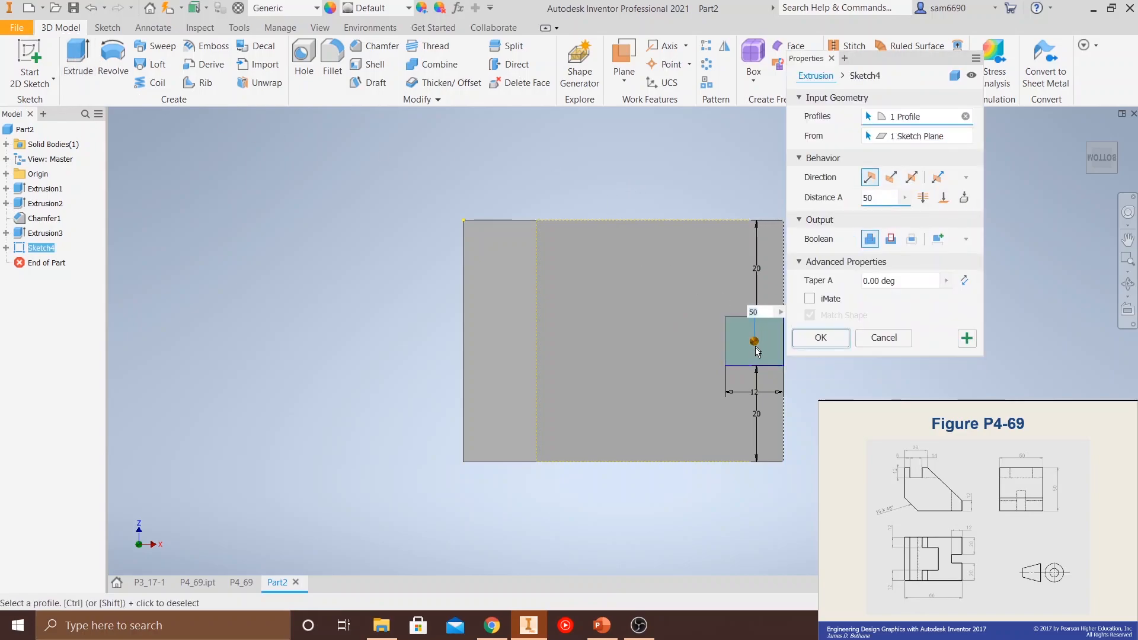
{"action": "left_click", "coordinate": [1083, 130]}
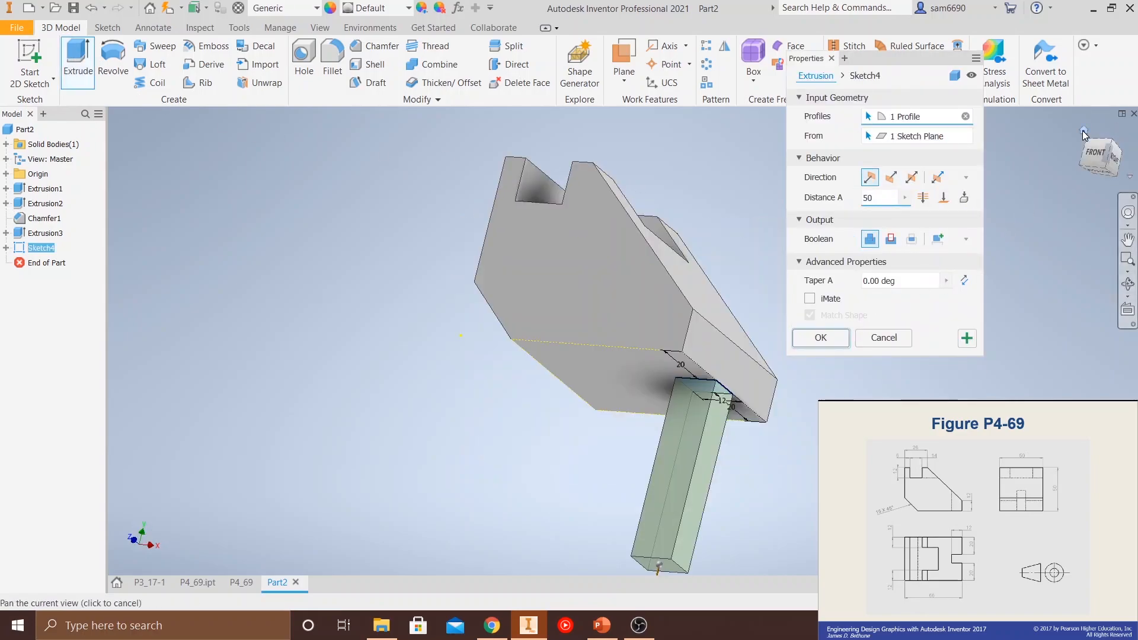
{"action": "left_click", "coordinate": [891, 238]}
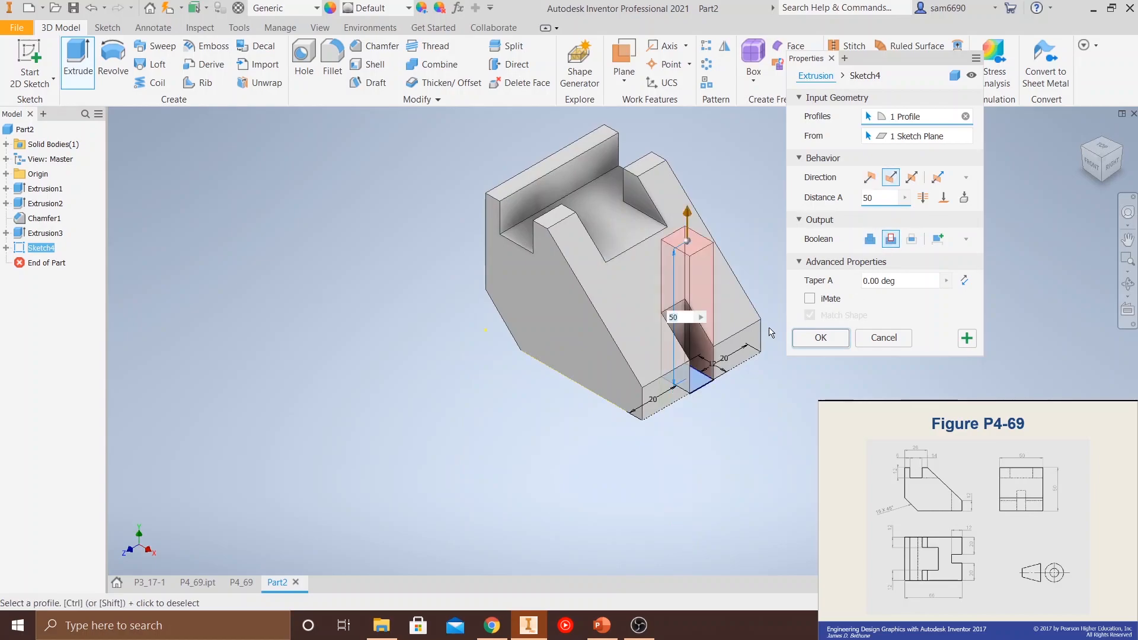
{"action": "left_click", "coordinate": [944, 197]}
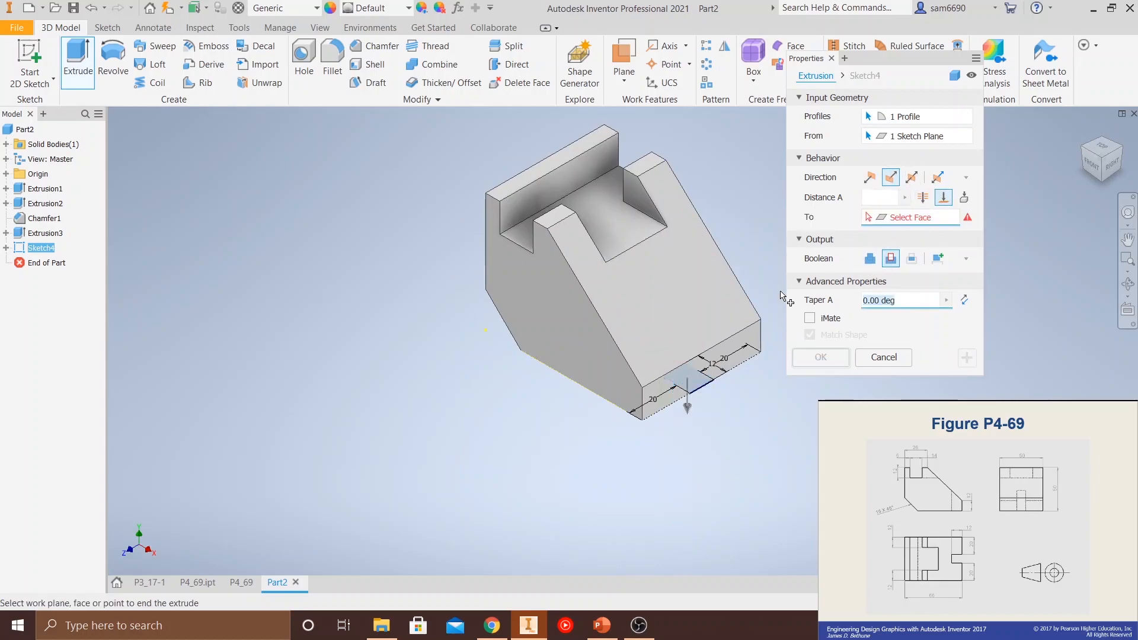
{"action": "left_click", "coordinate": [712, 338]}
{"action": "left_click", "coordinate": [821, 358]}
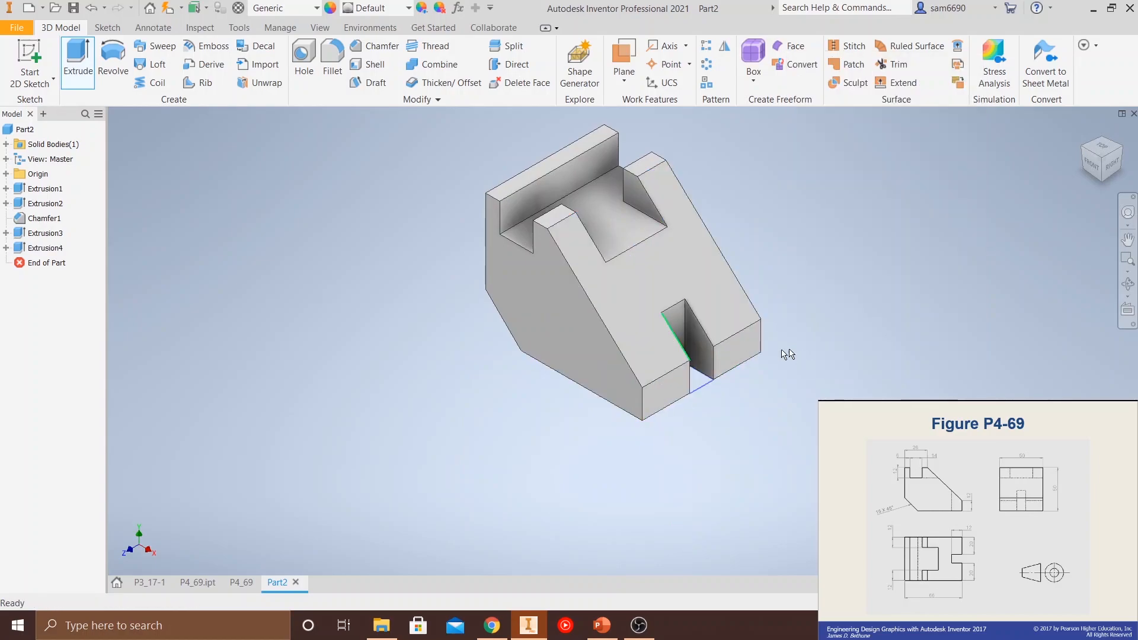
- Create a new drawing from the metric ANSI (mm).dwg template
{"action": "left_click", "coordinate": [1093, 166]}
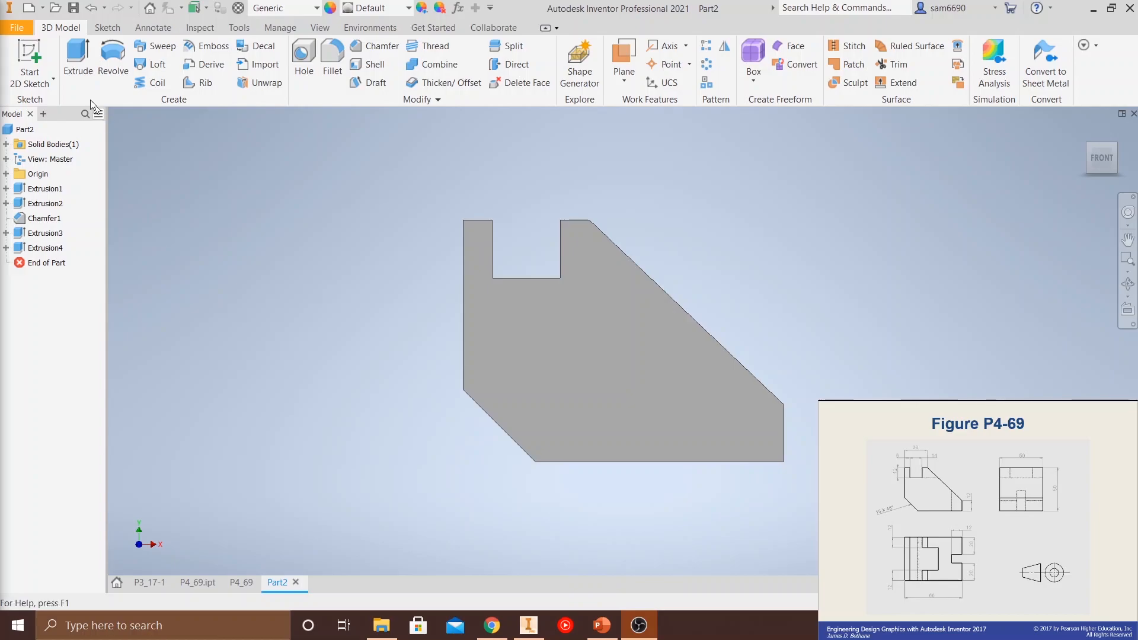
{"action": "left_click", "coordinate": [23, 29]}
{"action": "mouse_move", "coordinate": [59, 84]}
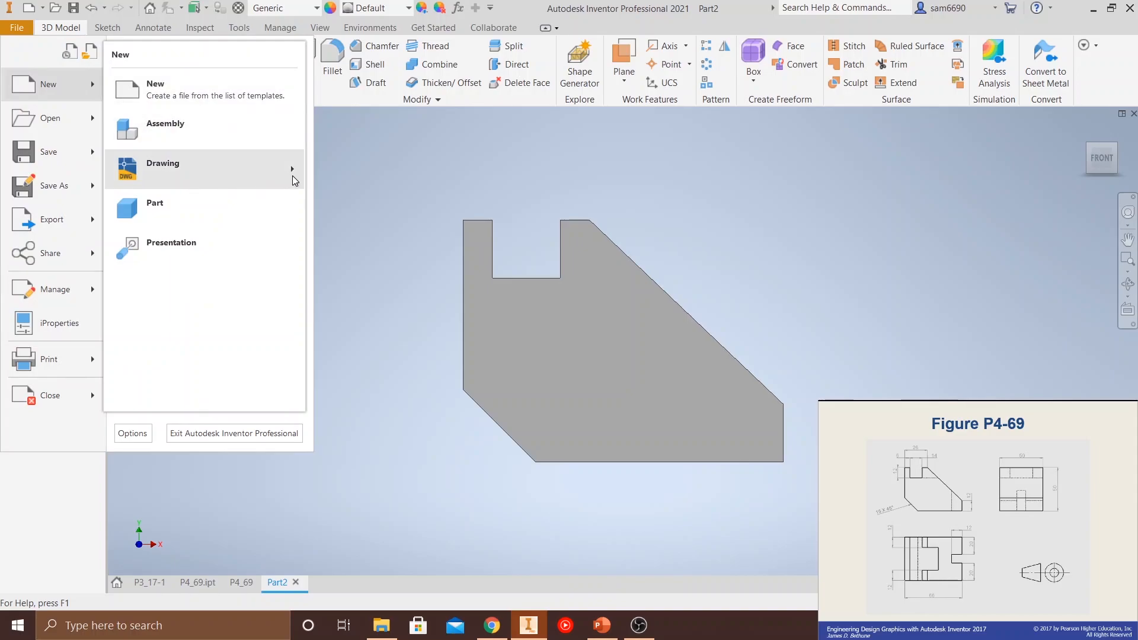
{"action": "mouse_move", "coordinate": [294, 176]}
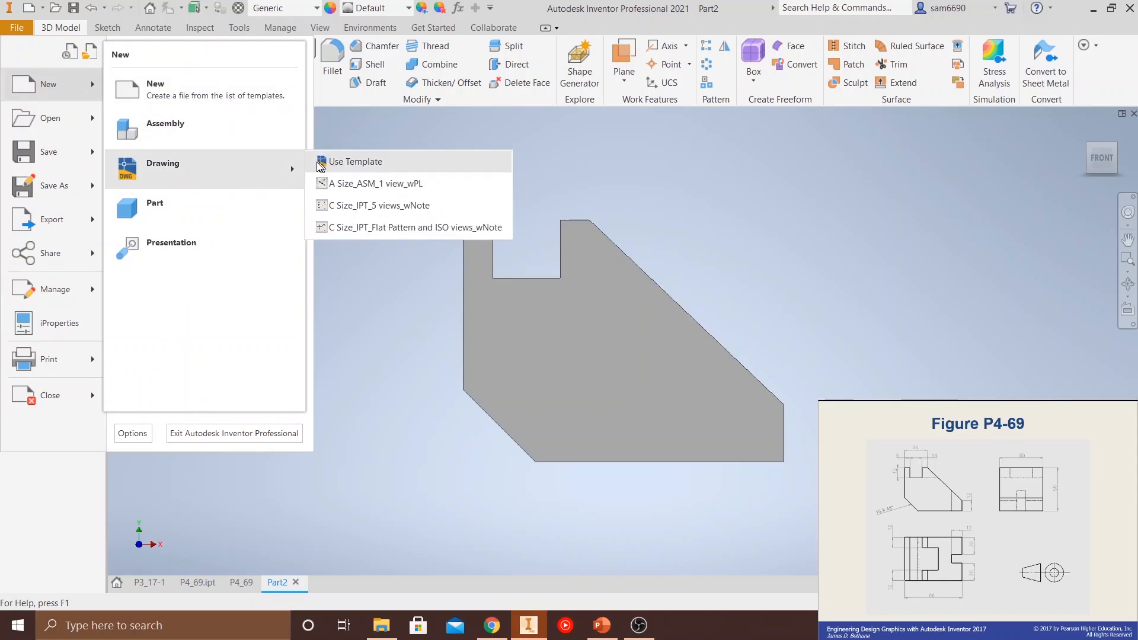
{"action": "left_click", "coordinate": [183, 95]}
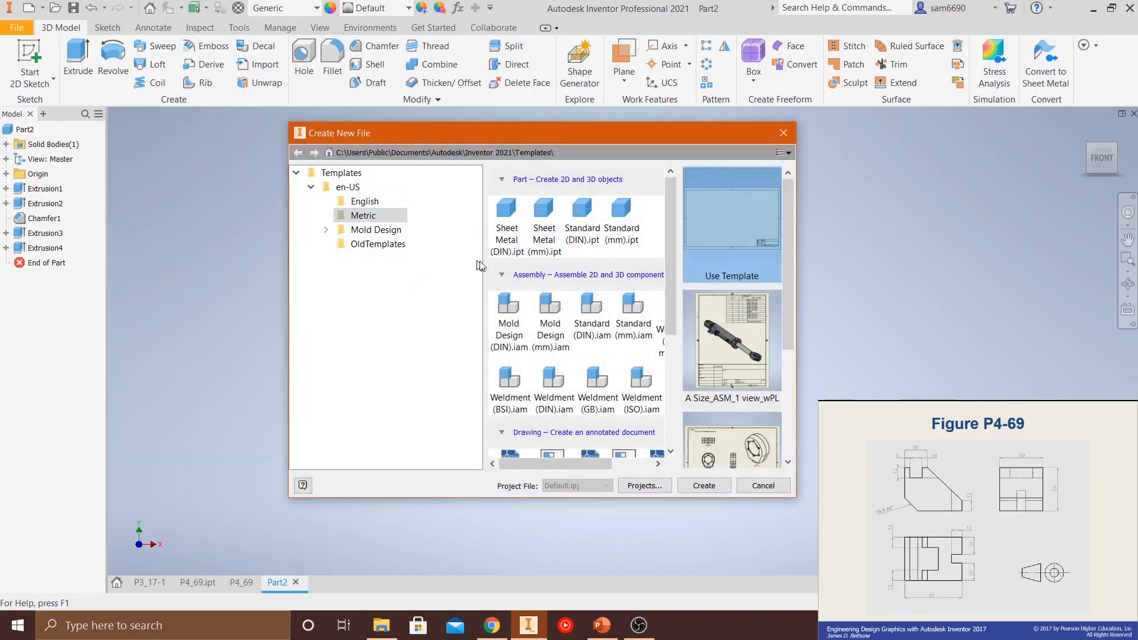
{"action": "scroll", "coordinate": [608, 351], "scroll_direction": "down", "scroll_amount": 3}
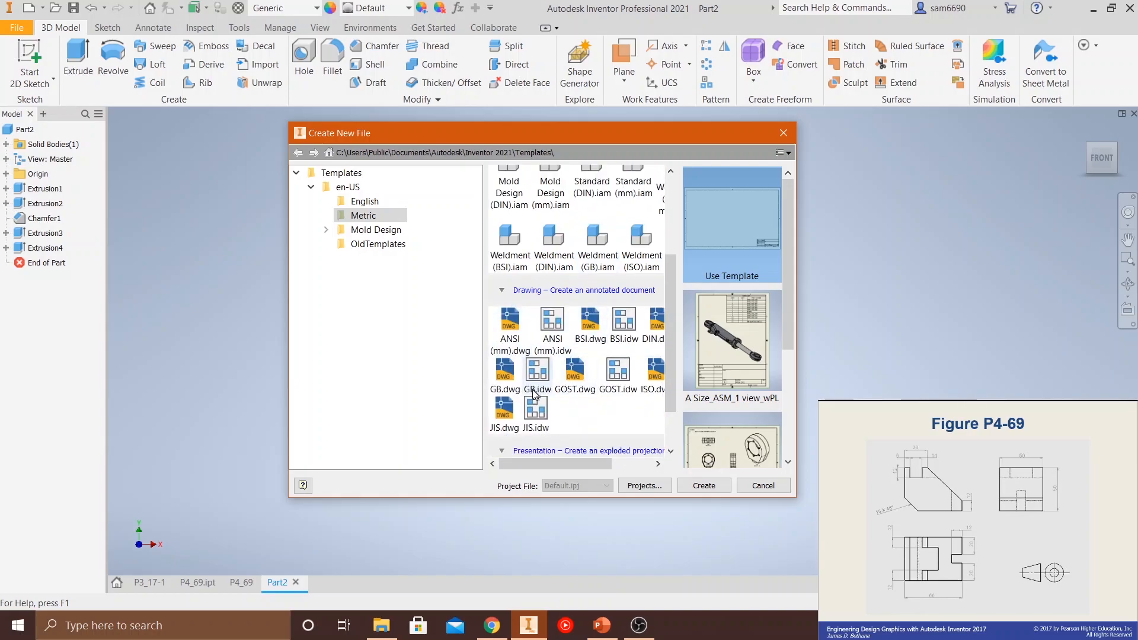
{"action": "left_click", "coordinate": [507, 343]}
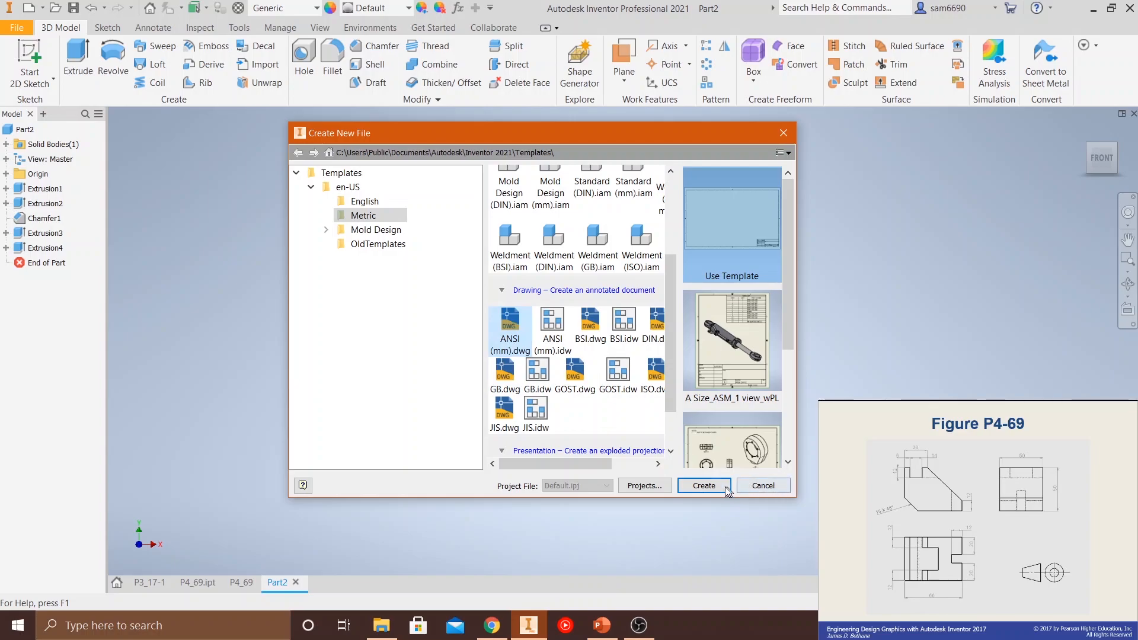
{"action": "left_click", "coordinate": [705, 487]}
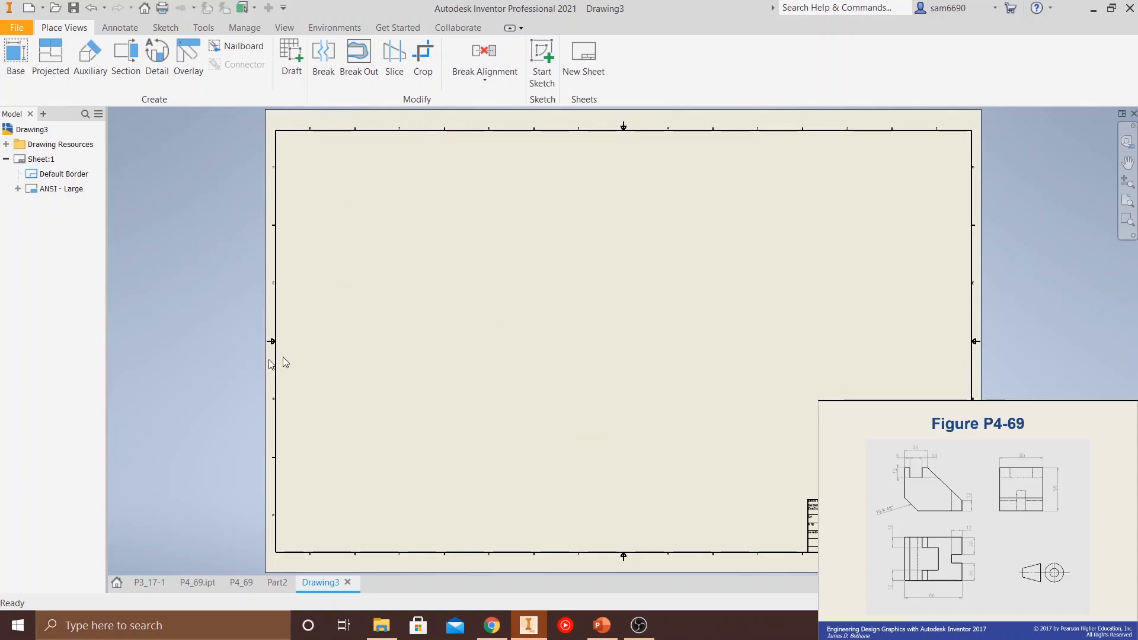
- Expand the drawing resources to list the sheet formats, borders, title blocks and AutoCAD blocks
{"action": "scroll", "coordinate": [298, 361], "scroll_direction": "down", "scroll_amount": 3}
{"action": "mouse_move", "coordinate": [421, 351]}
{"action": "middle_mouse_down"}
{"action": "mouse_move", "coordinate": [311, 374]}
{"action": "mouse_move", "coordinate": [315, 358]}
{"action": "mouse_move", "coordinate": [345, 360]}
{"action": "middle_mouse_up"}
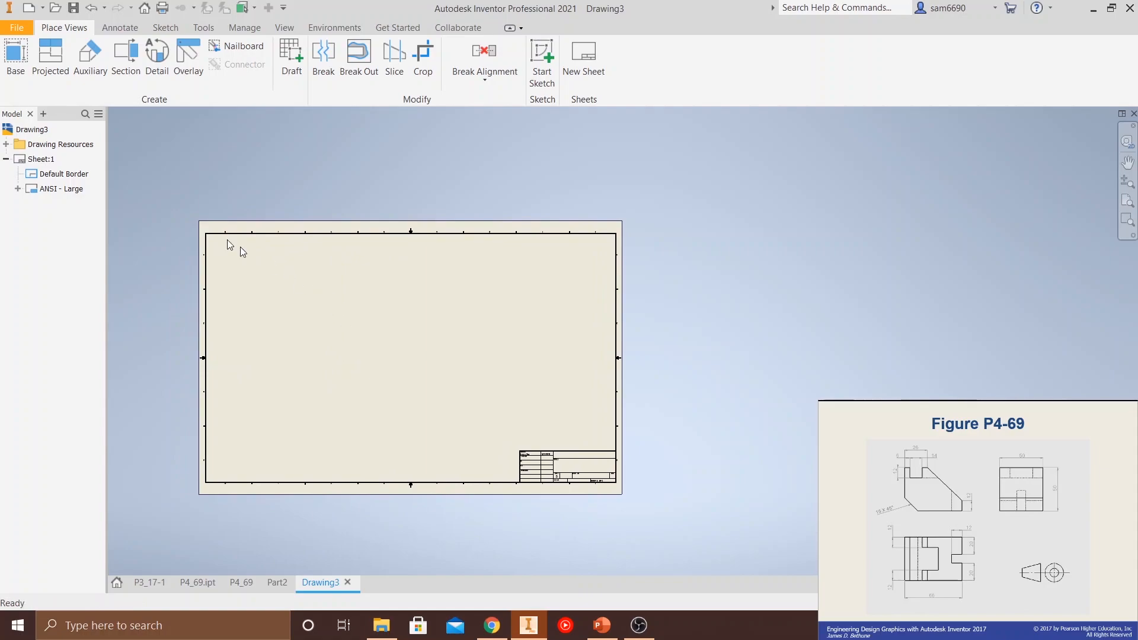
{"action": "left_click", "coordinate": [6, 144]}
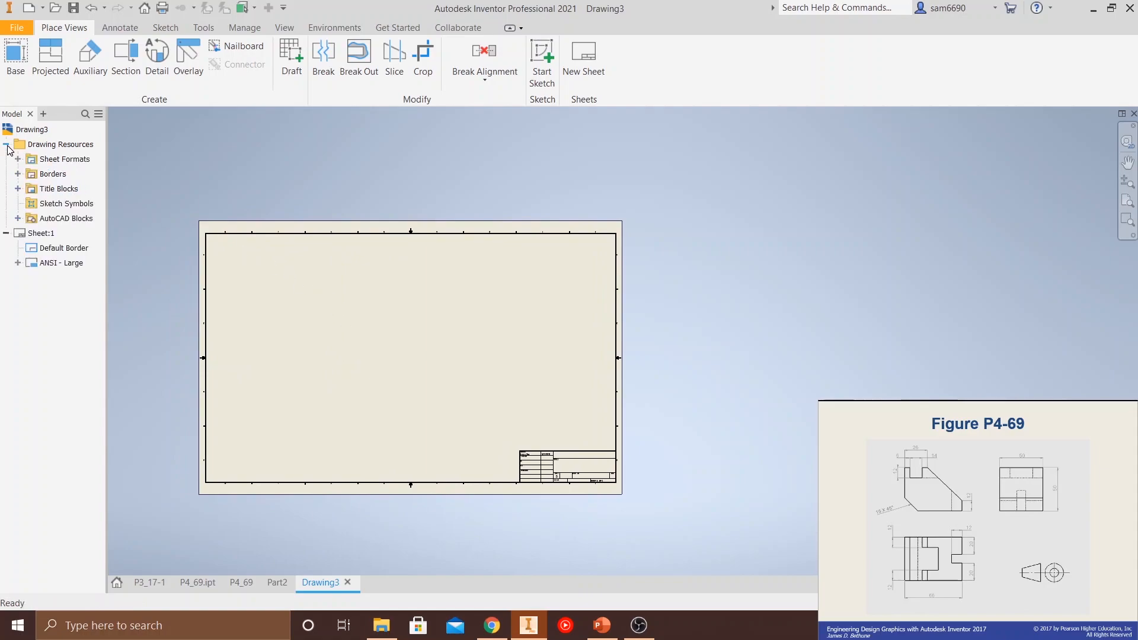
{"action": "left_click", "coordinate": [18, 159]}
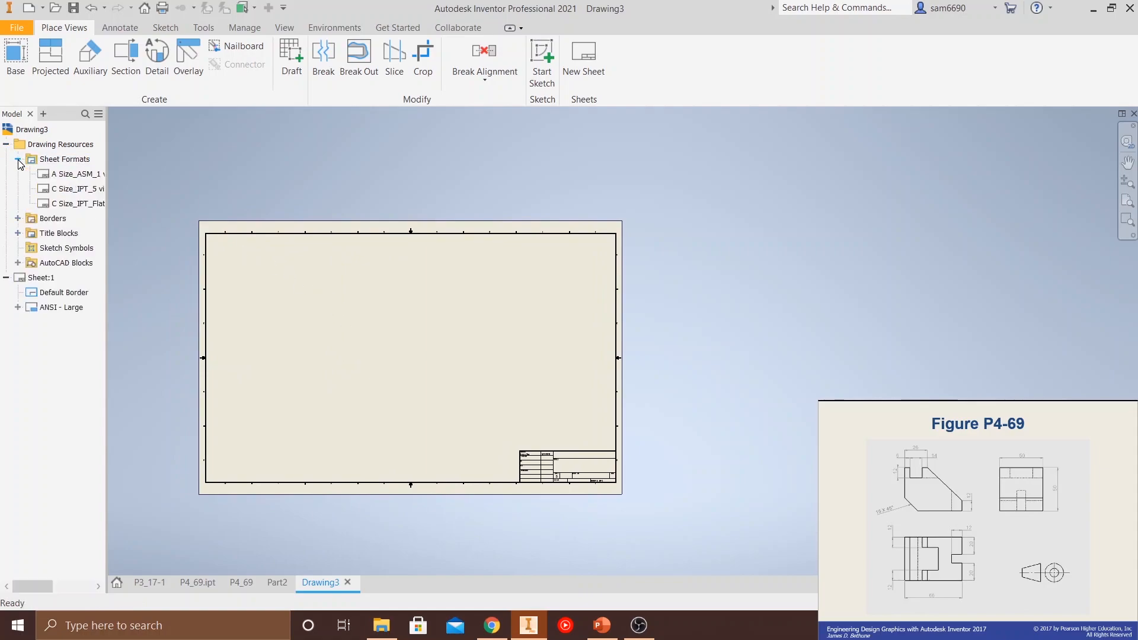
{"action": "left_click", "coordinate": [18, 219]}
{"action": "left_click", "coordinate": [18, 248]}
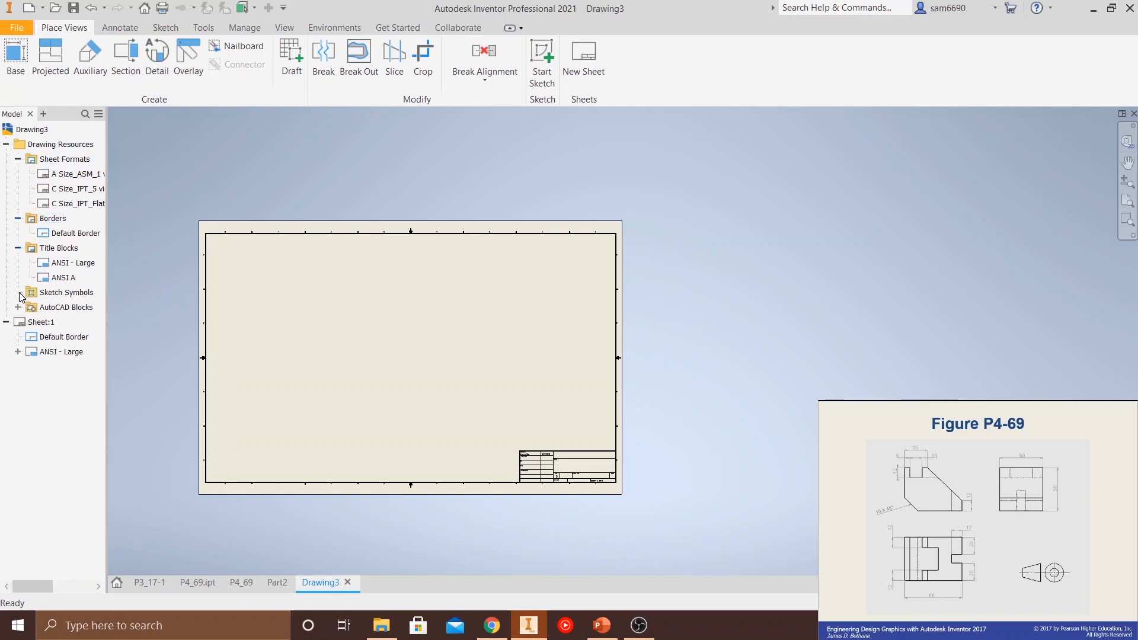
{"action": "left_click", "coordinate": [18, 307]}
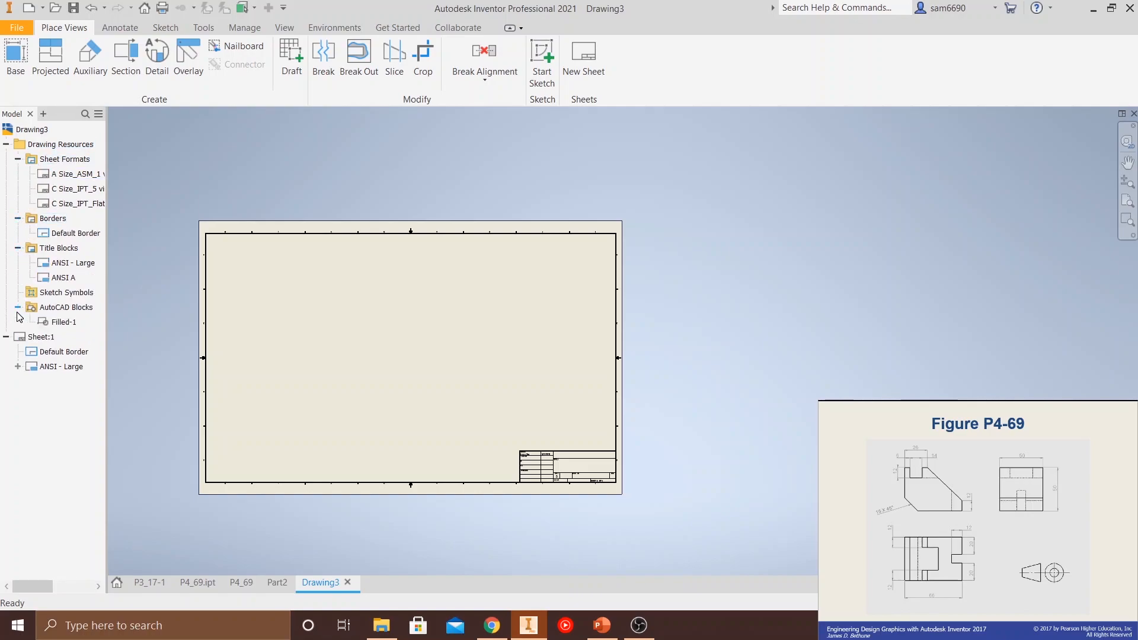
- Change the drawing sheet's size to A, keeping the landscape orientation
{"action": "right_click", "coordinate": [39, 339]}
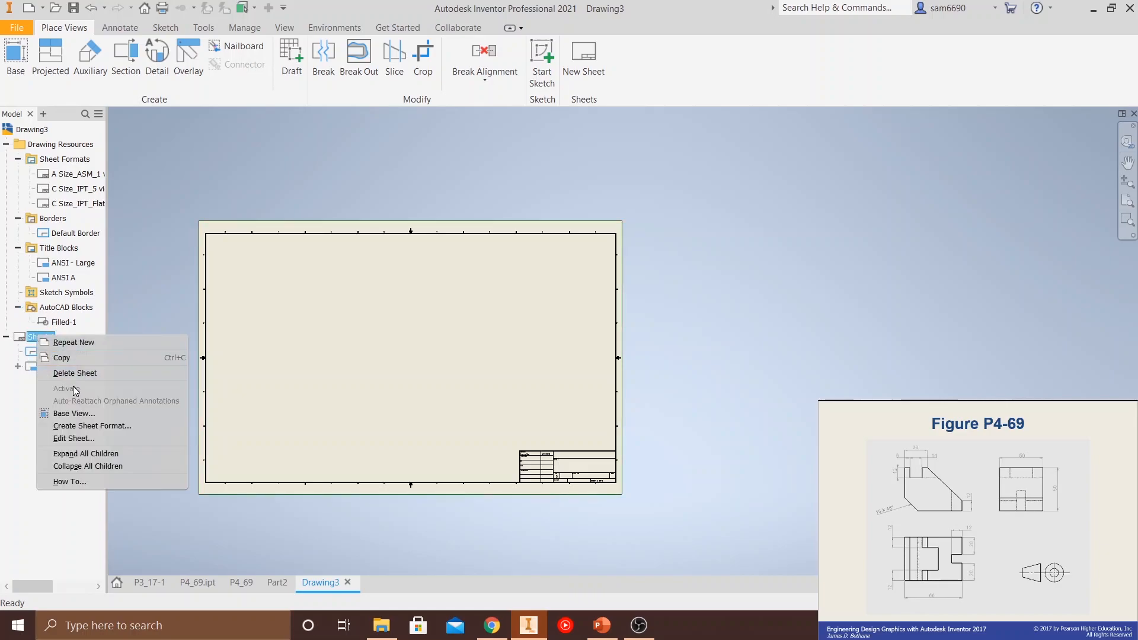
{"action": "left_click", "coordinate": [17, 390]}
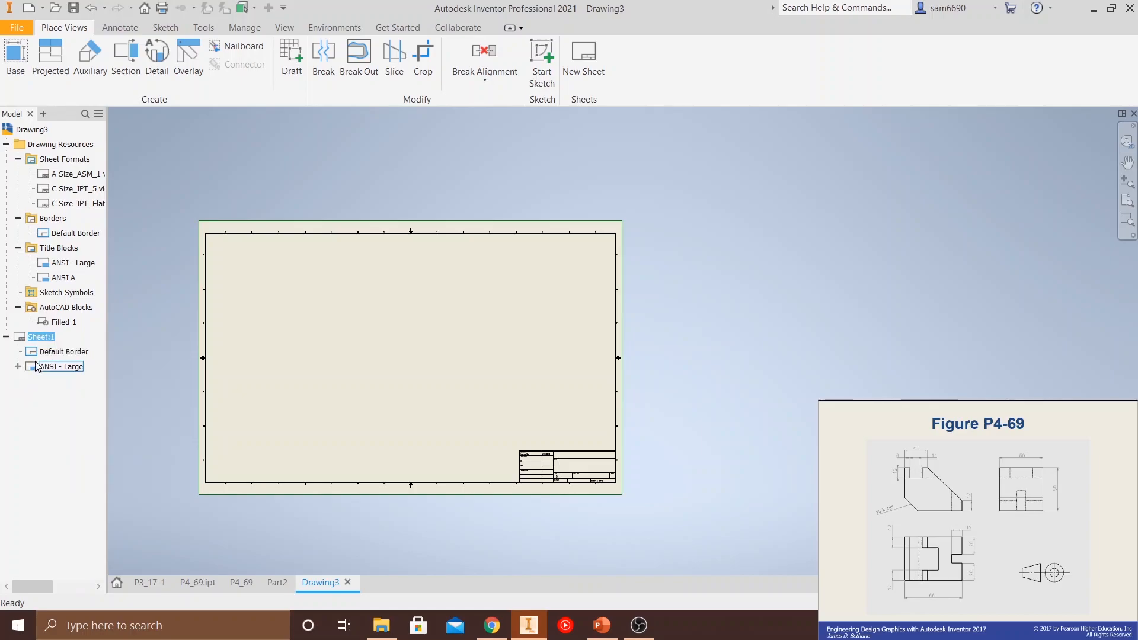
{"action": "right_click", "coordinate": [41, 343]}
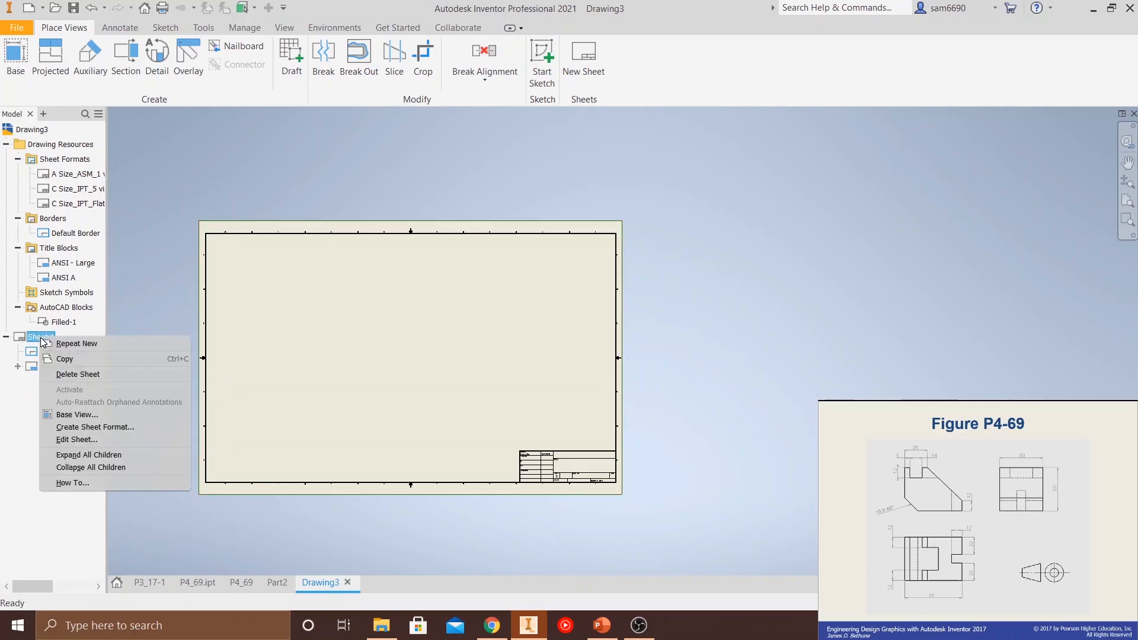
{"action": "left_click", "coordinate": [65, 440]}
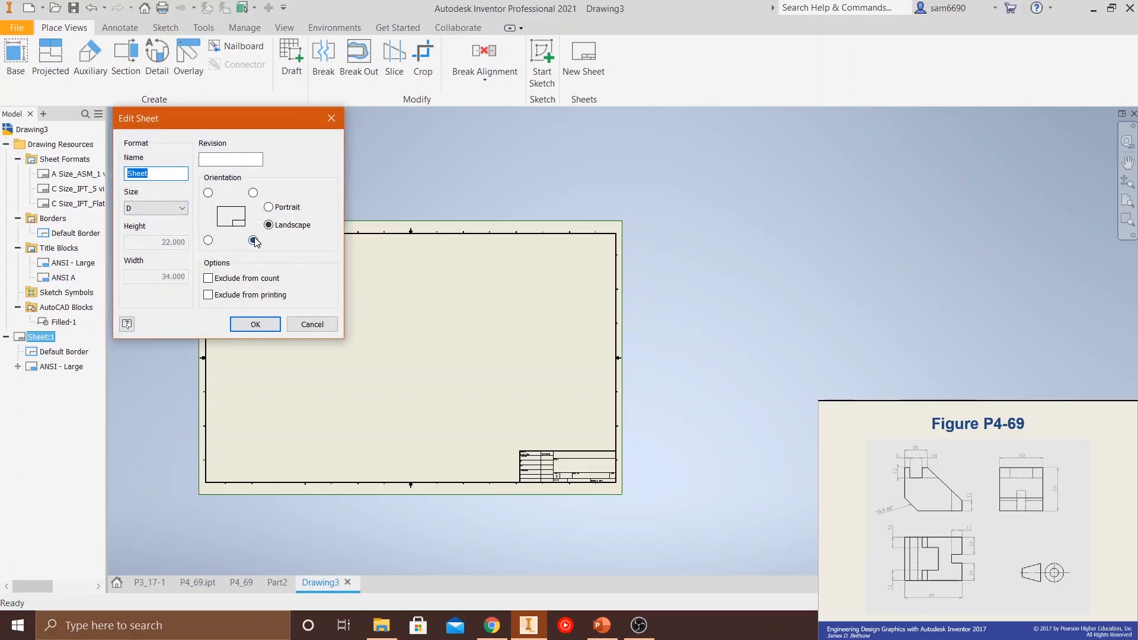
{"action": "left_click", "coordinate": [171, 209]}
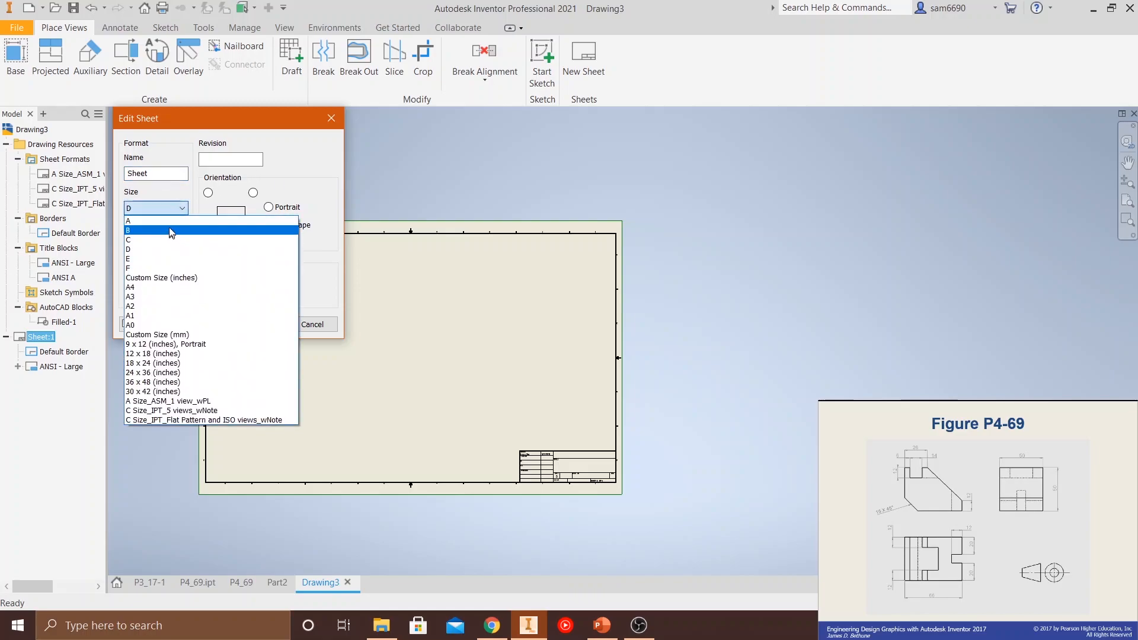
{"action": "left_click", "coordinate": [159, 195]}
{"action": "left_click", "coordinate": [171, 208]}
{"action": "left_click", "coordinate": [156, 227]}
{"action": "left_click", "coordinate": [241, 327]}
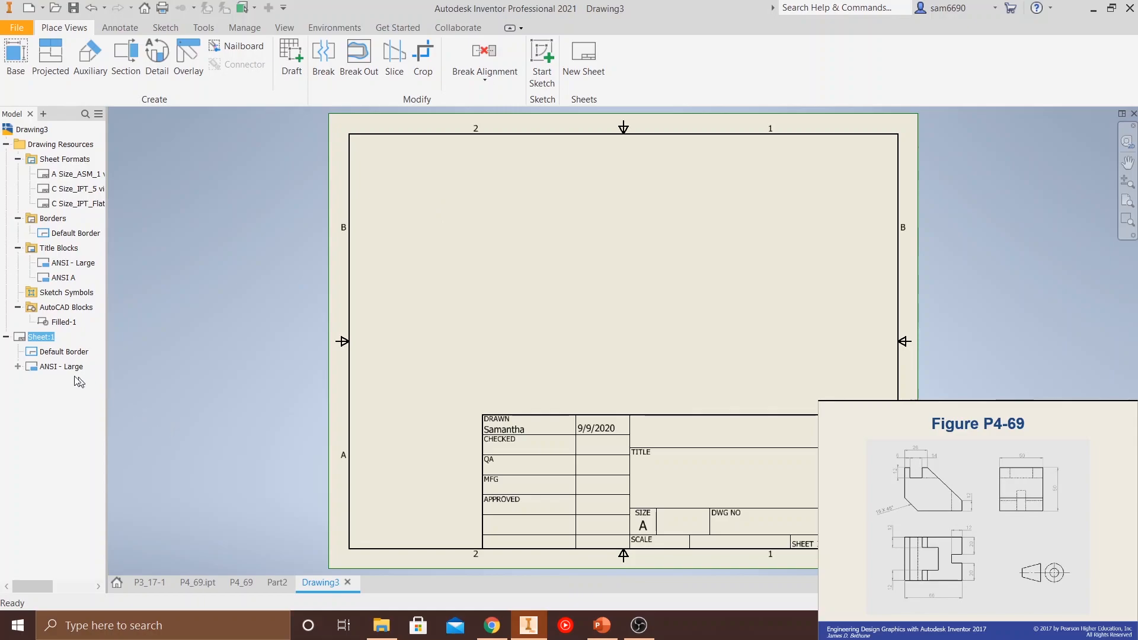
- Replace the sheet's ANSI - Large title block with the ANSI A title block
{"action": "left_click", "coordinate": [22, 368]}
{"action": "left_click", "coordinate": [64, 366]}
{"action": "right_click", "coordinate": [63, 368]}
{"action": "left_click", "coordinate": [78, 393]}
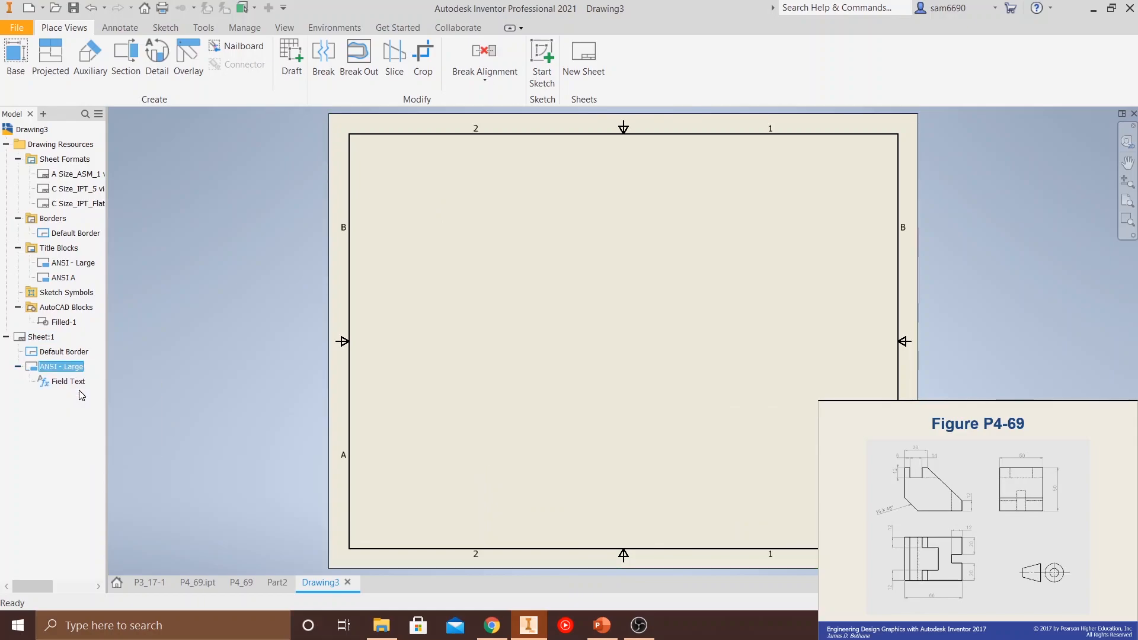
{"action": "double_click", "coordinate": [64, 278]}
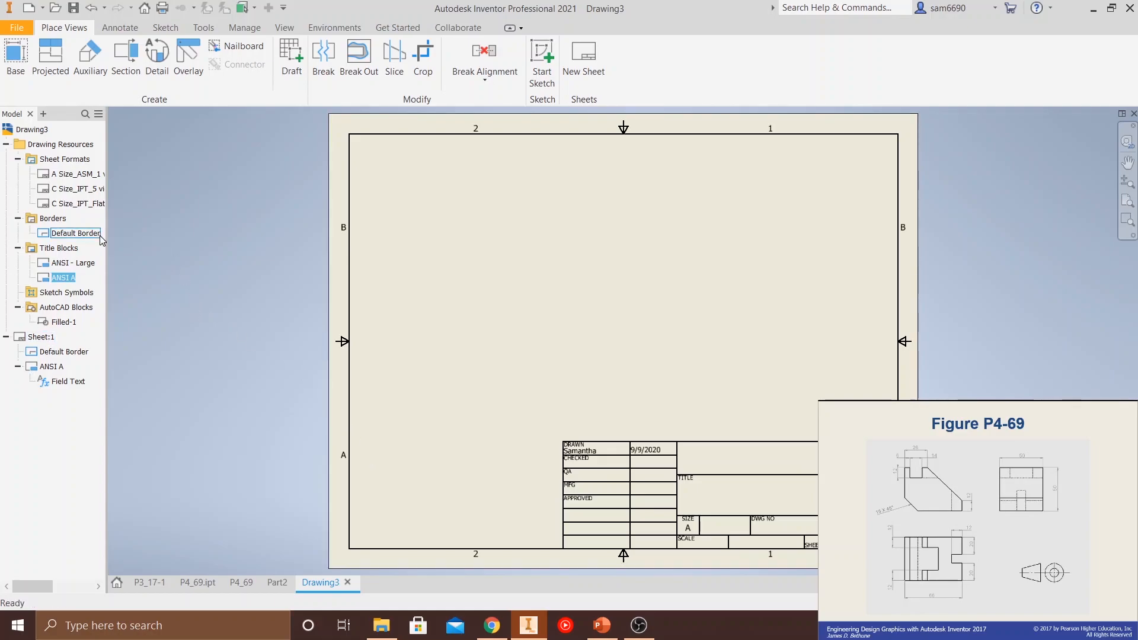
- Start a base view of the part and save the part document as P4_69_1 in the Lab 3 folder
{"action": "left_click", "coordinate": [28, 76]}
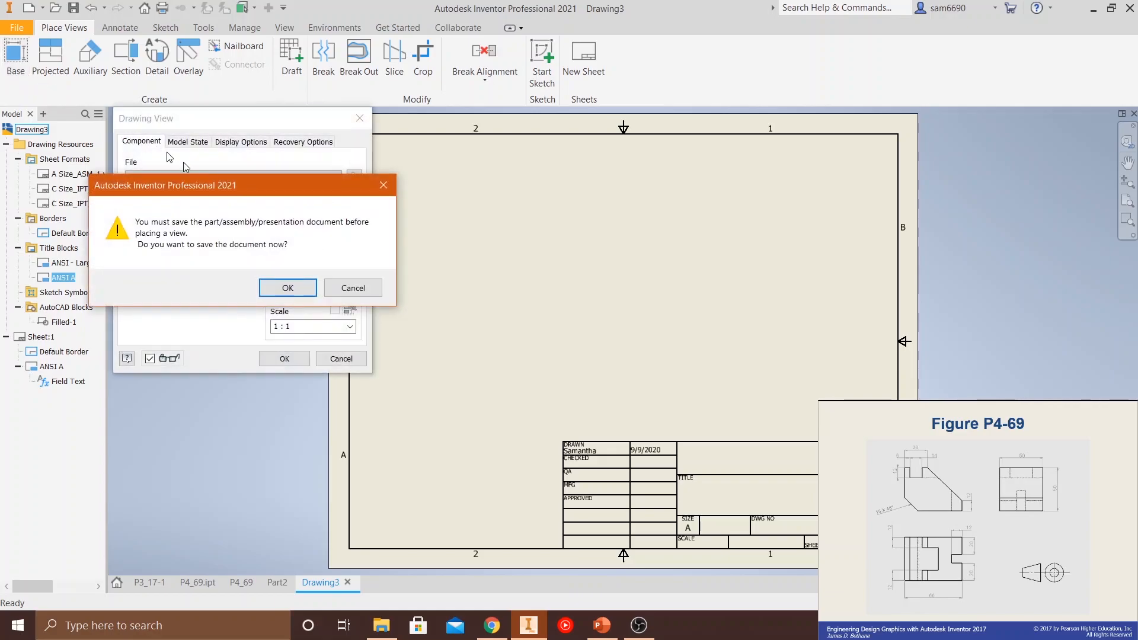
{"action": "left_click", "coordinate": [289, 288]}
{"action": "left_click", "coordinate": [371, 260]}
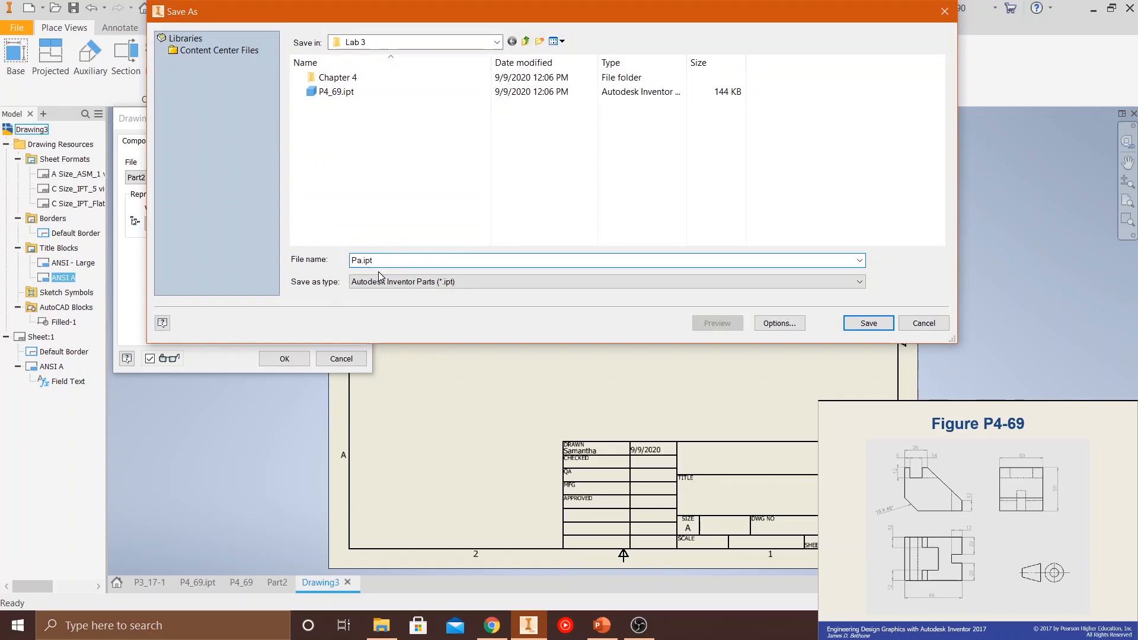
{"action": "type", "text": "_69_1"}
{"action": "left_click", "coordinate": [869, 323]}
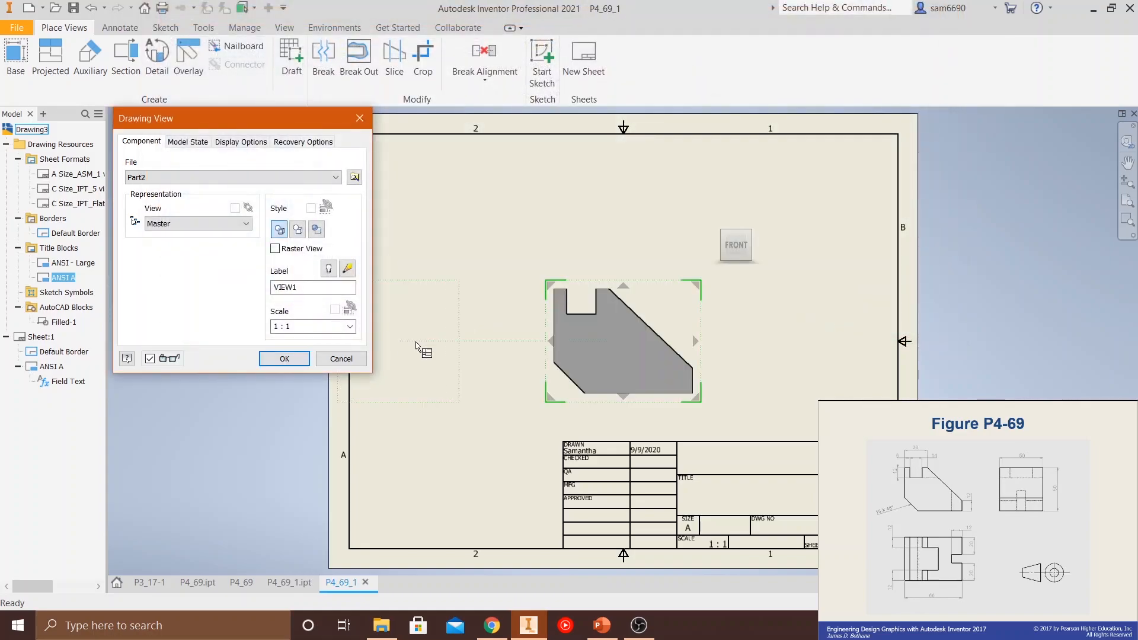
- Move the front base view to the left half of the sheet and set its scale to .8
{"action": "mouse_move", "coordinate": [616, 340]}
{"action": "left_mouse_down"}
{"action": "mouse_move", "coordinate": [455, 380]}
{"action": "mouse_move", "coordinate": [457, 445]}
{"action": "mouse_move", "coordinate": [448, 360]}
{"action": "left_mouse_up"}
{"action": "left_click", "coordinate": [303, 327]}
{"action": "left_click", "coordinate": [304, 327]}
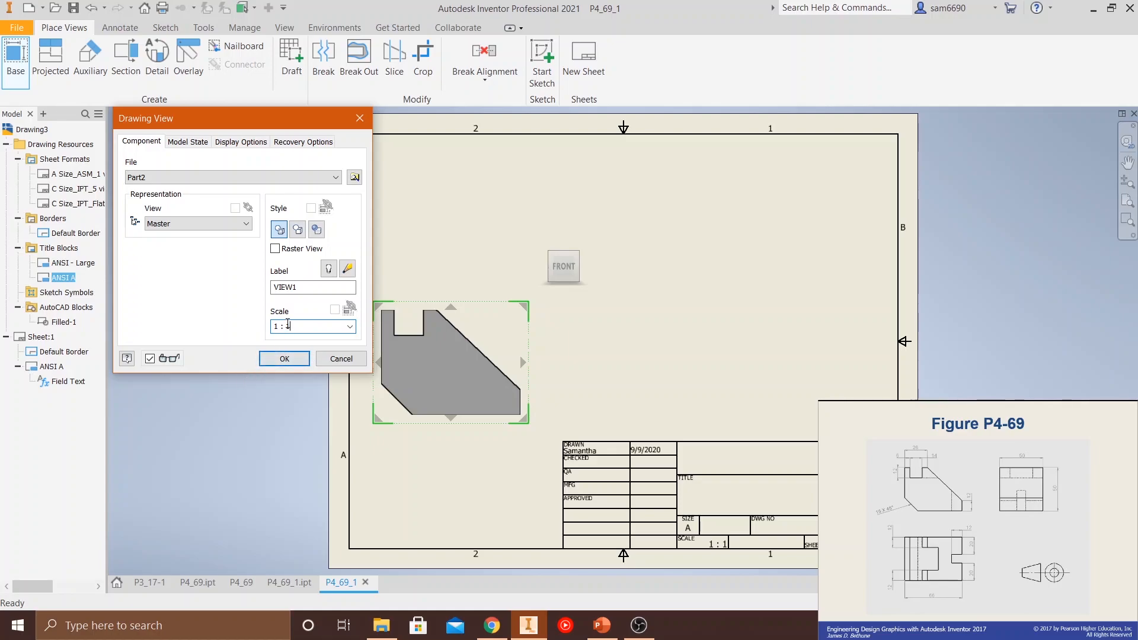
{"action": "type", "text": "/"}
{"action": "key", "text": "BackSpace"}
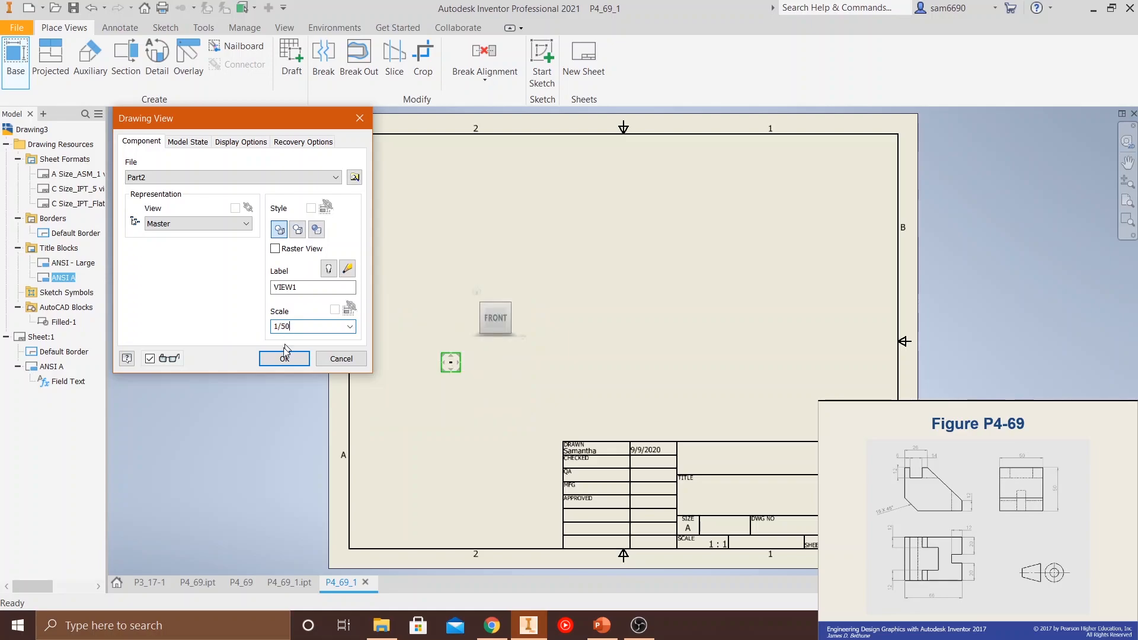
{"action": "key", "text": "BackSpace"}
{"action": "key", "text": "BackSpace"}
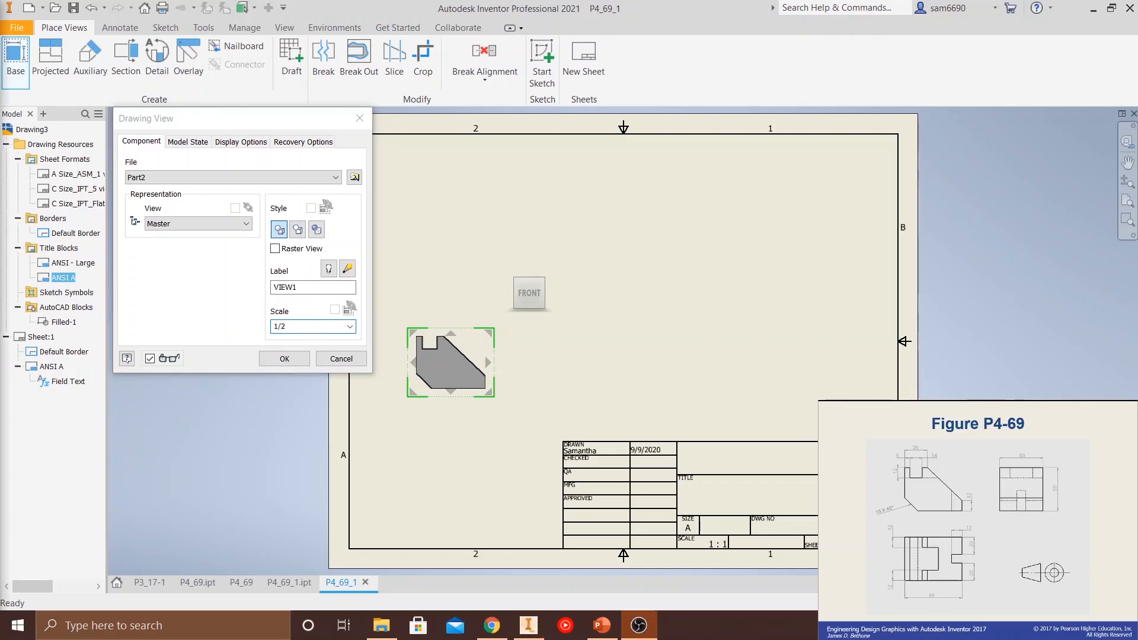
{"action": "type", "text": "2"}
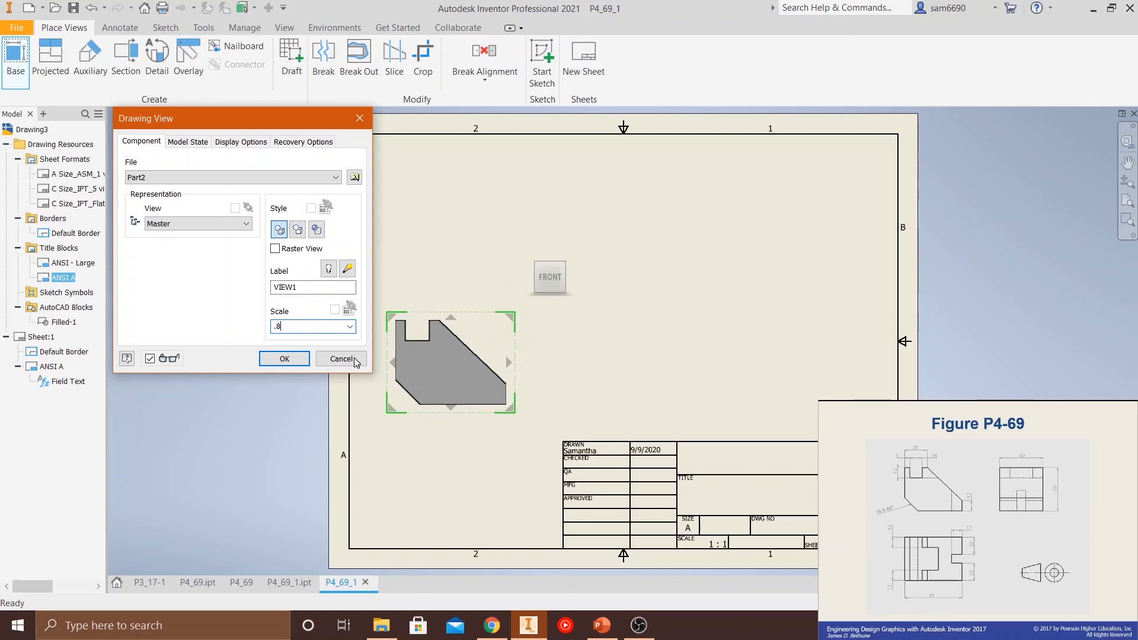
- Create the front base view with the Master representation and hidden lines shown, without shading
{"action": "left_click", "coordinate": [239, 226]}
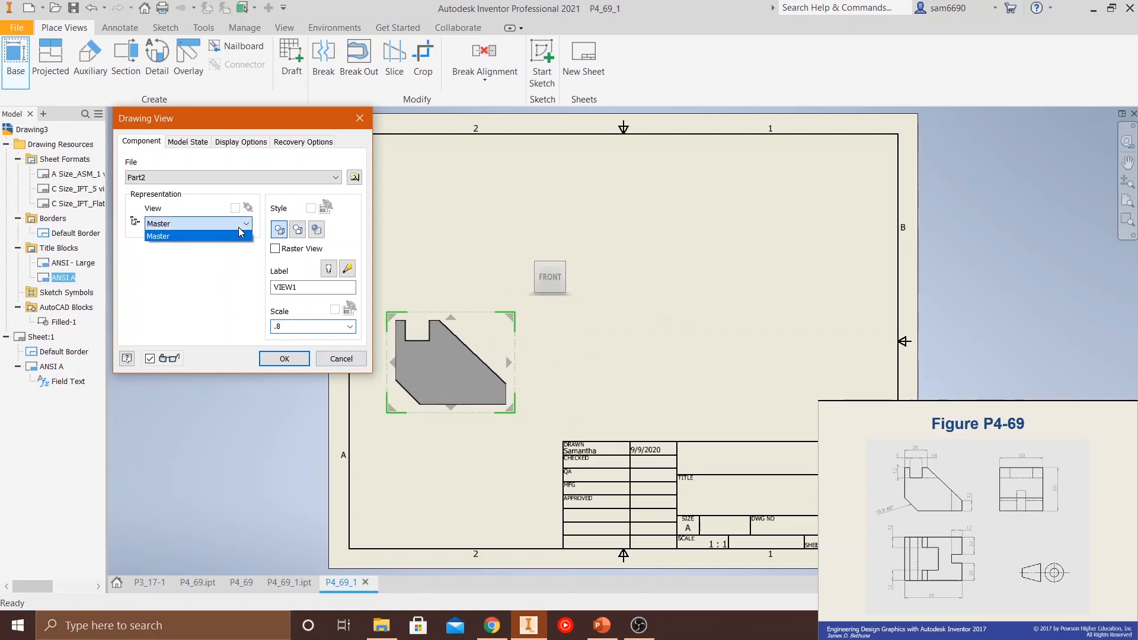
{"action": "left_click", "coordinate": [174, 256]}
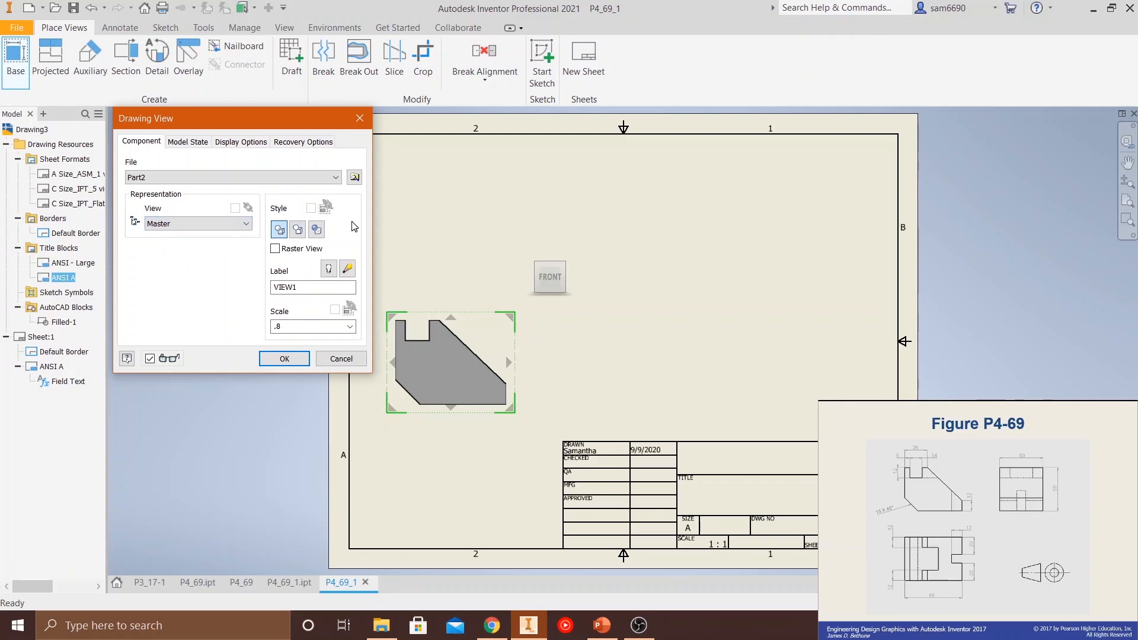
{"action": "left_click", "coordinate": [298, 230]}
{"action": "left_click", "coordinate": [317, 230]}
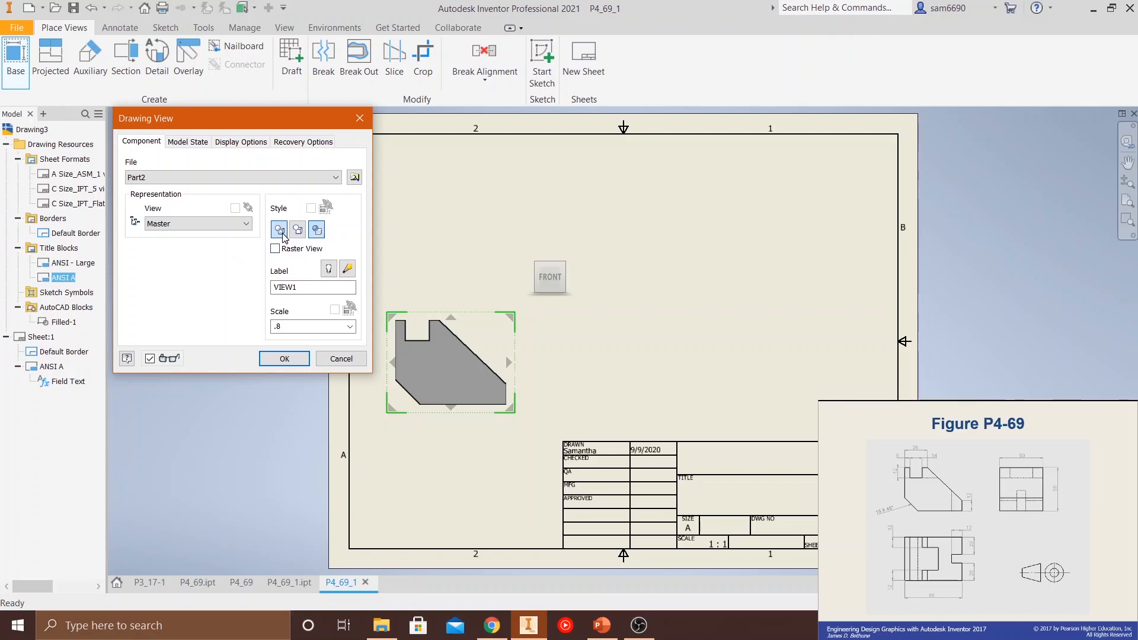
{"action": "left_click", "coordinate": [293, 233]}
{"action": "left_click", "coordinate": [279, 230]}
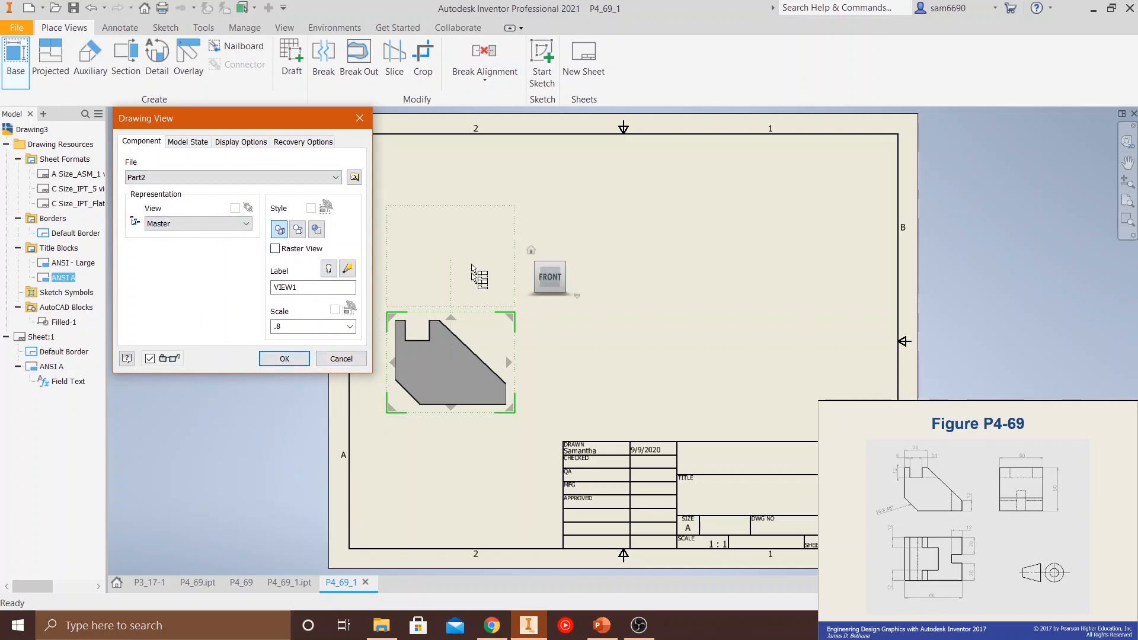
{"action": "left_click", "coordinate": [285, 361]}
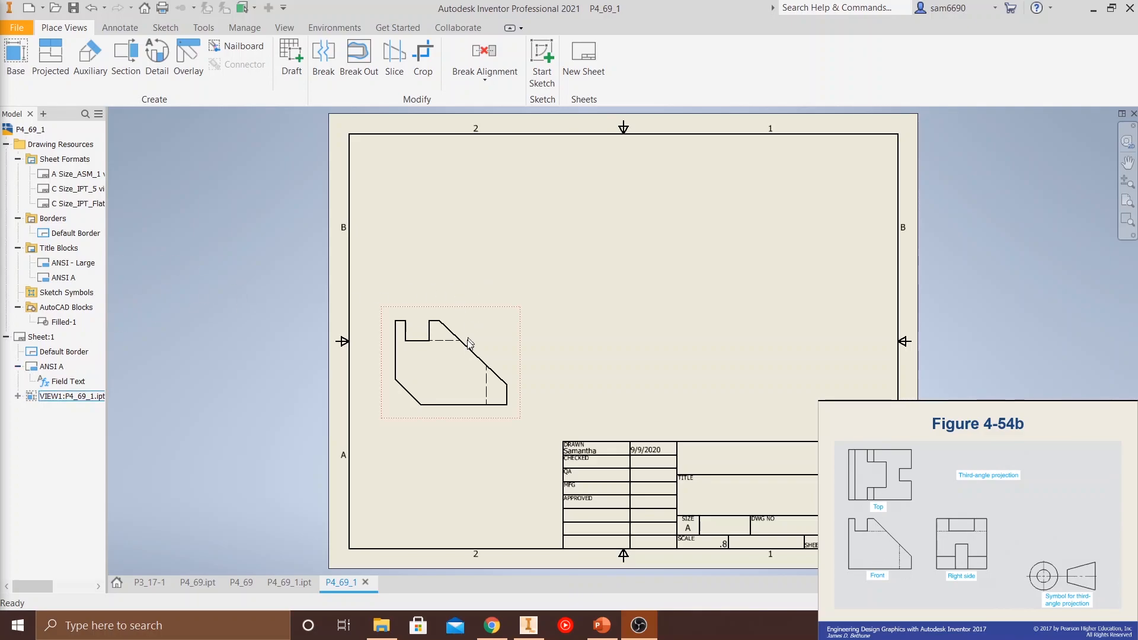
- Project the top, right side and isometric views from the front view onto the sheet
{"action": "left_click", "coordinate": [48, 74]}
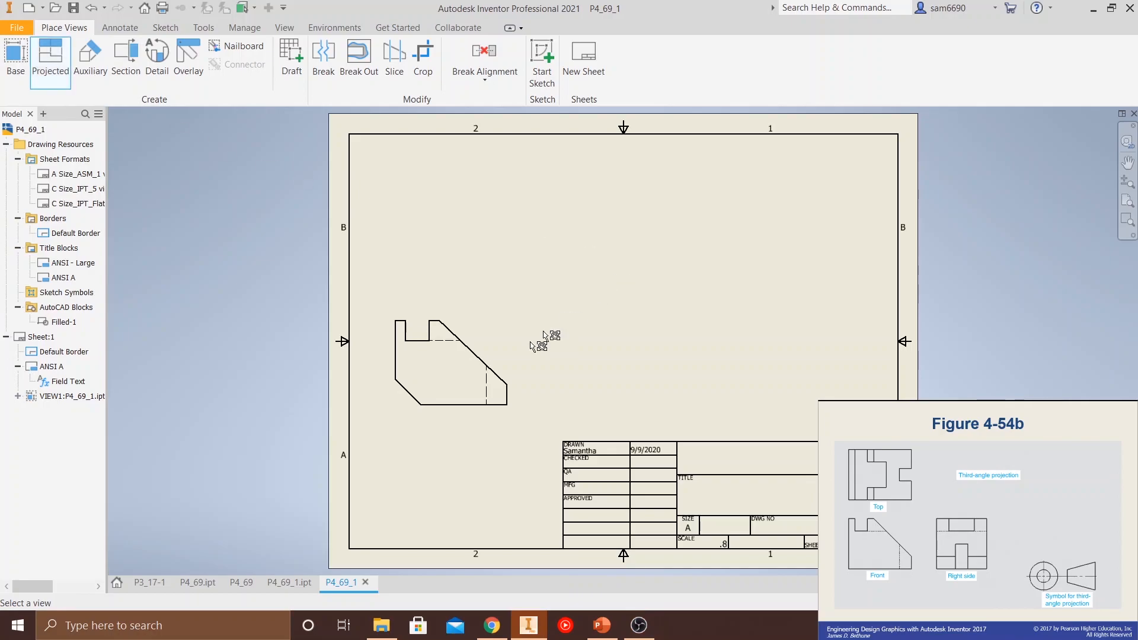
{"action": "left_click", "coordinate": [465, 355]}
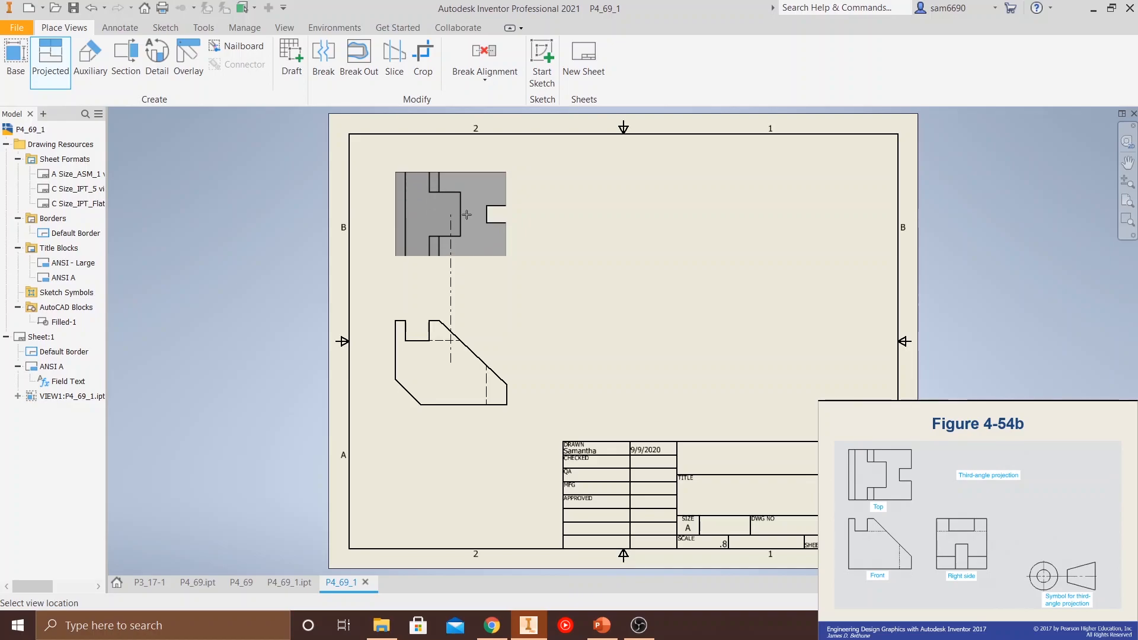
{"action": "left_click", "coordinate": [467, 215]}
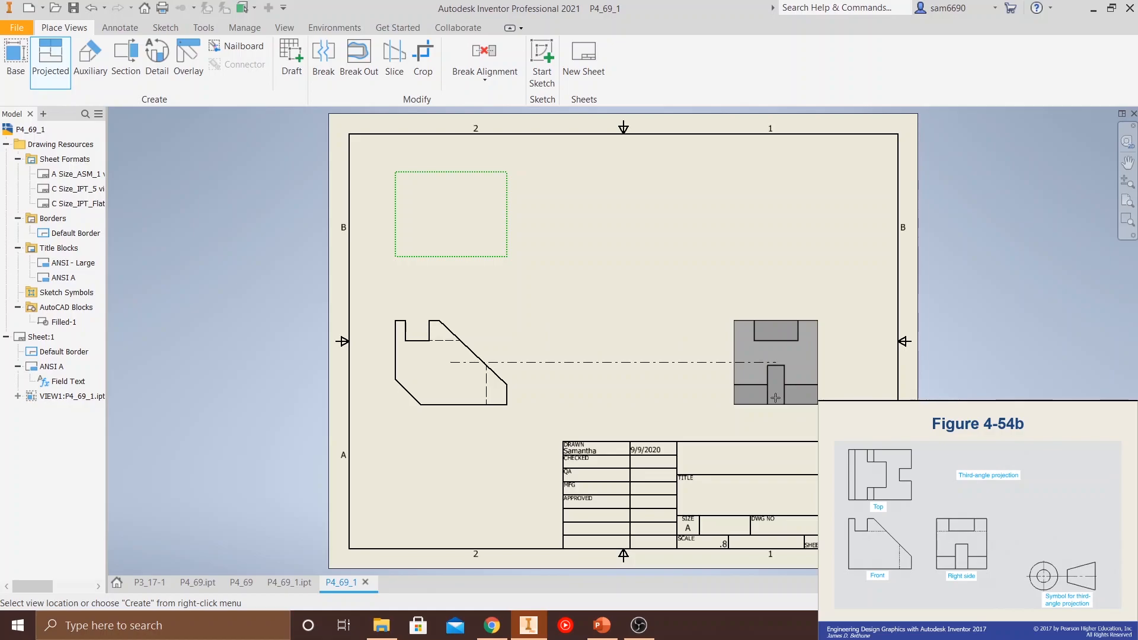
{"action": "left_click", "coordinate": [772, 398]}
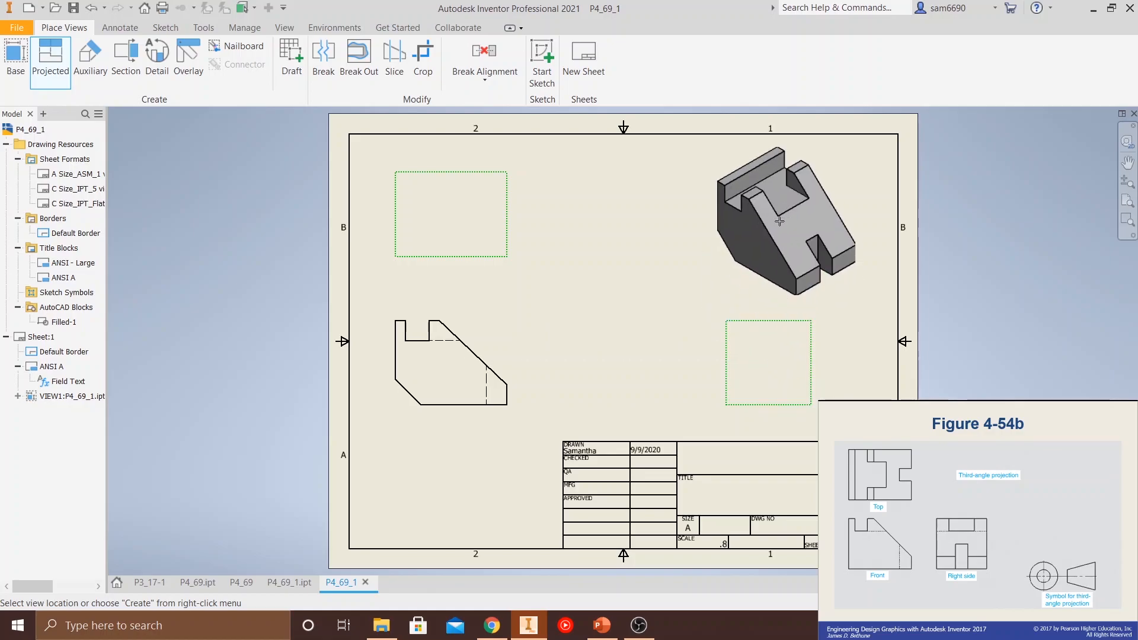
{"action": "left_click", "coordinate": [770, 218]}
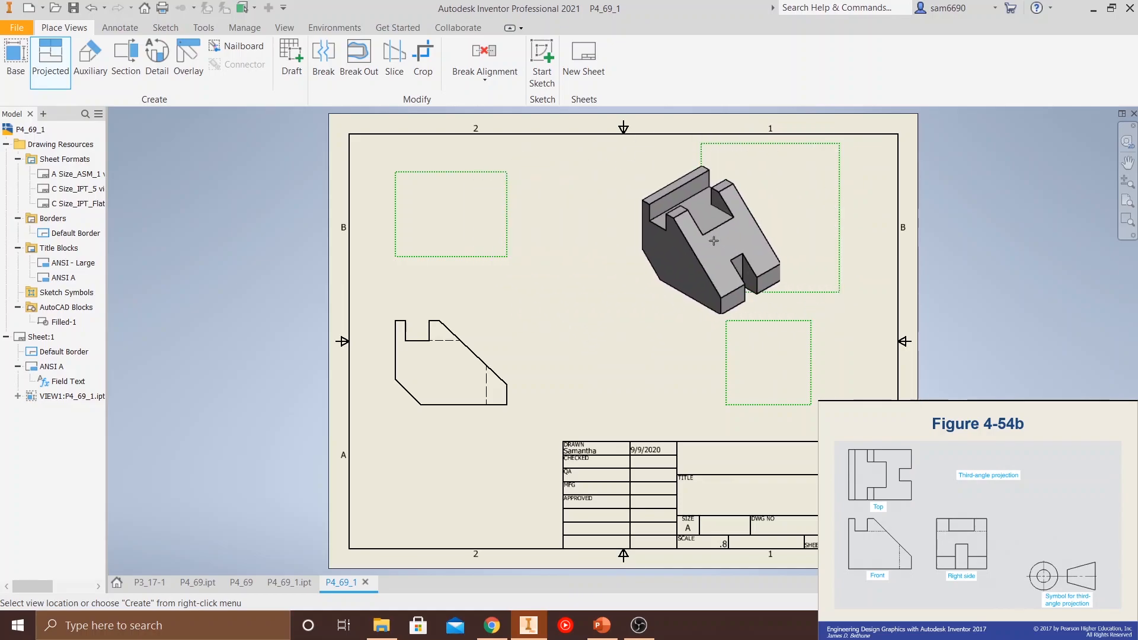
{"action": "right_click", "coordinate": [774, 230]}
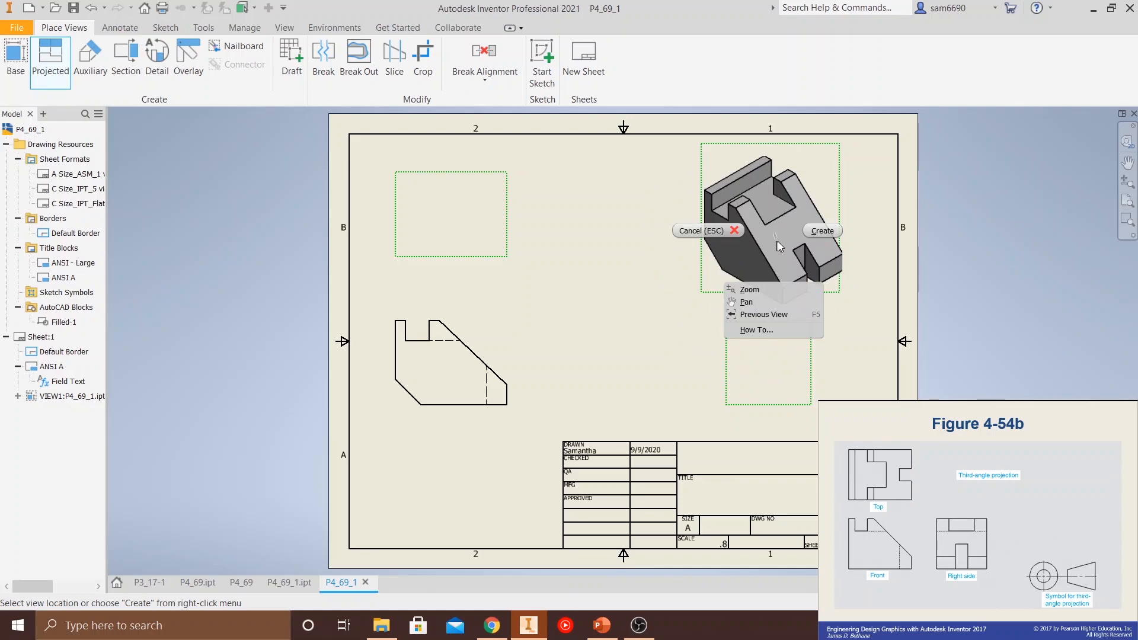
{"action": "left_click", "coordinate": [823, 231]}
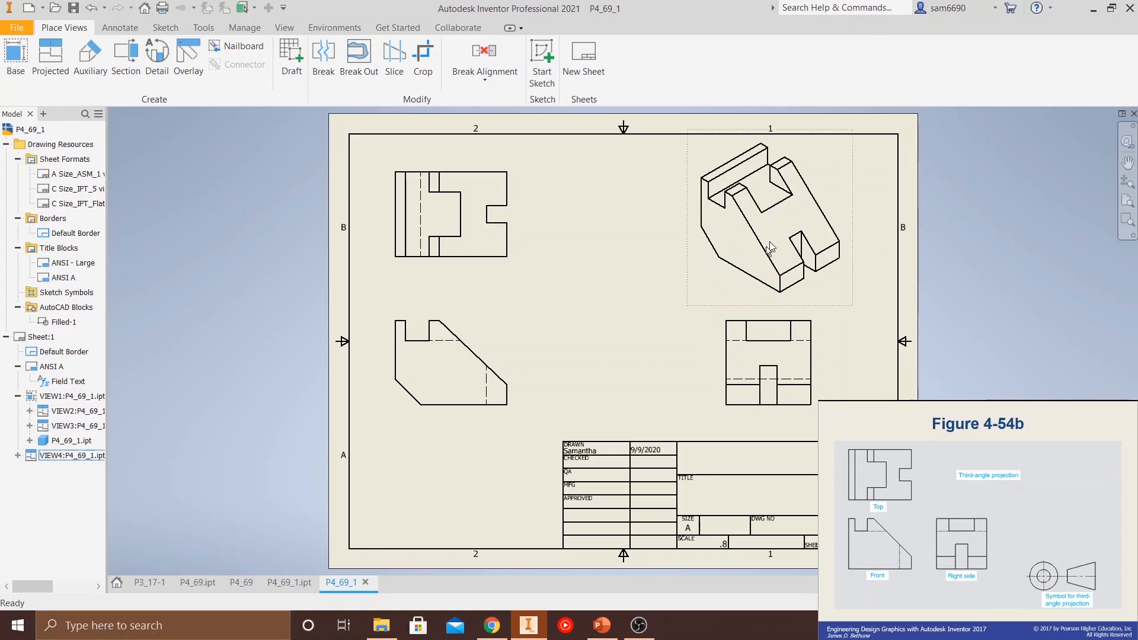
- Set the isometric view's scale to .5 and shift the view slightly toward the sheet's upper-right corner
{"action": "double_click", "coordinate": [709, 286]}
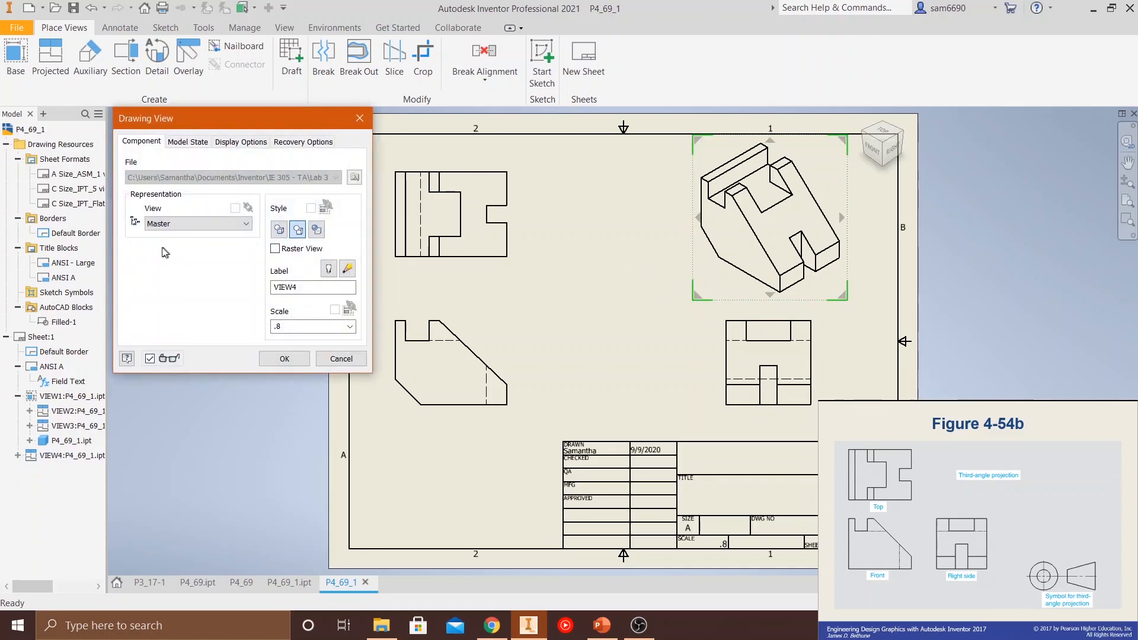
{"action": "left_click", "coordinate": [289, 326]}
{"action": "type", "text": "."}
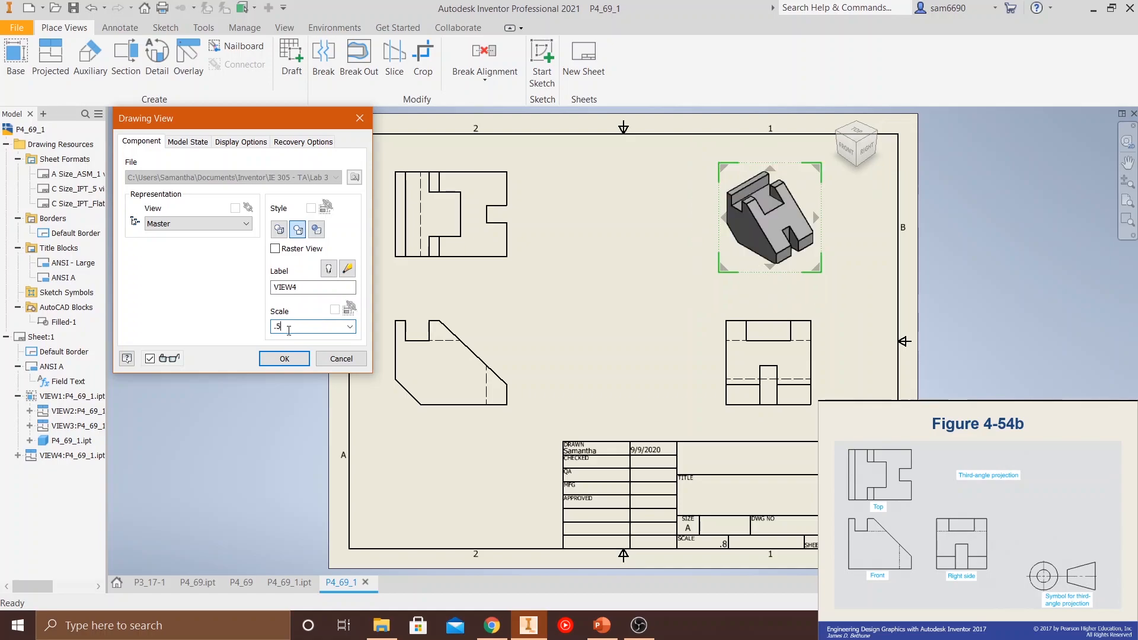
{"action": "left_click", "coordinate": [285, 359]}
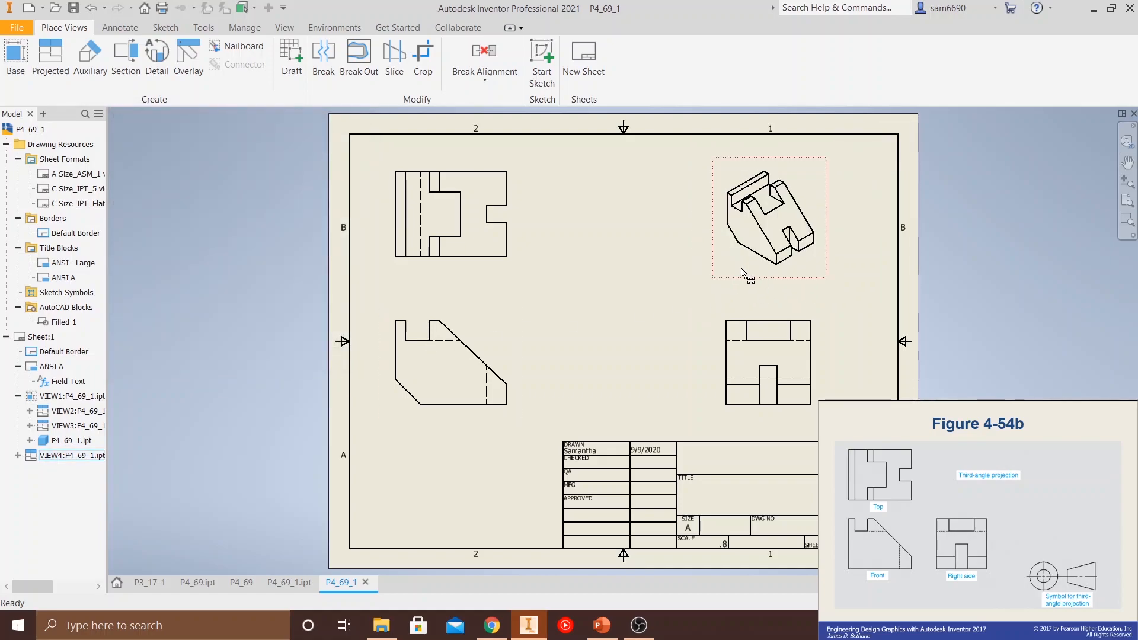
{"action": "mouse_move", "coordinate": [743, 270]}
{"action": "left_mouse_down"}
{"action": "mouse_move", "coordinate": [791, 262]}
{"action": "mouse_move", "coordinate": [778, 264]}
{"action": "left_mouse_up"}
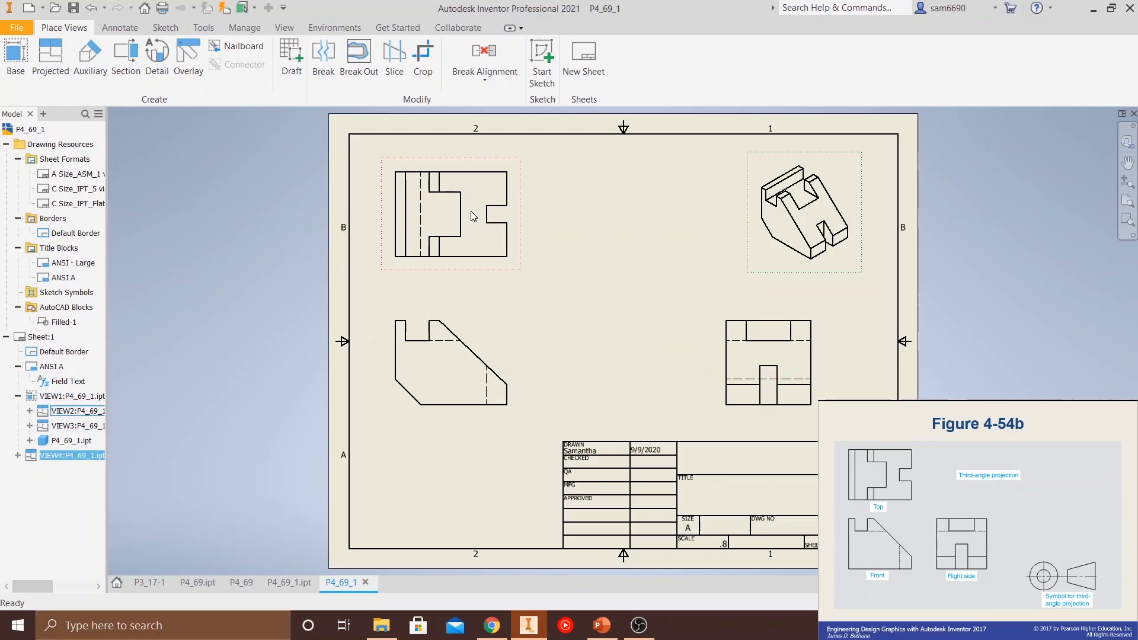
- Dimension the depth of the top slot in the front view, keeping the default text, and place the text below the dimension's arrows
{"action": "left_click", "coordinate": [121, 28]}
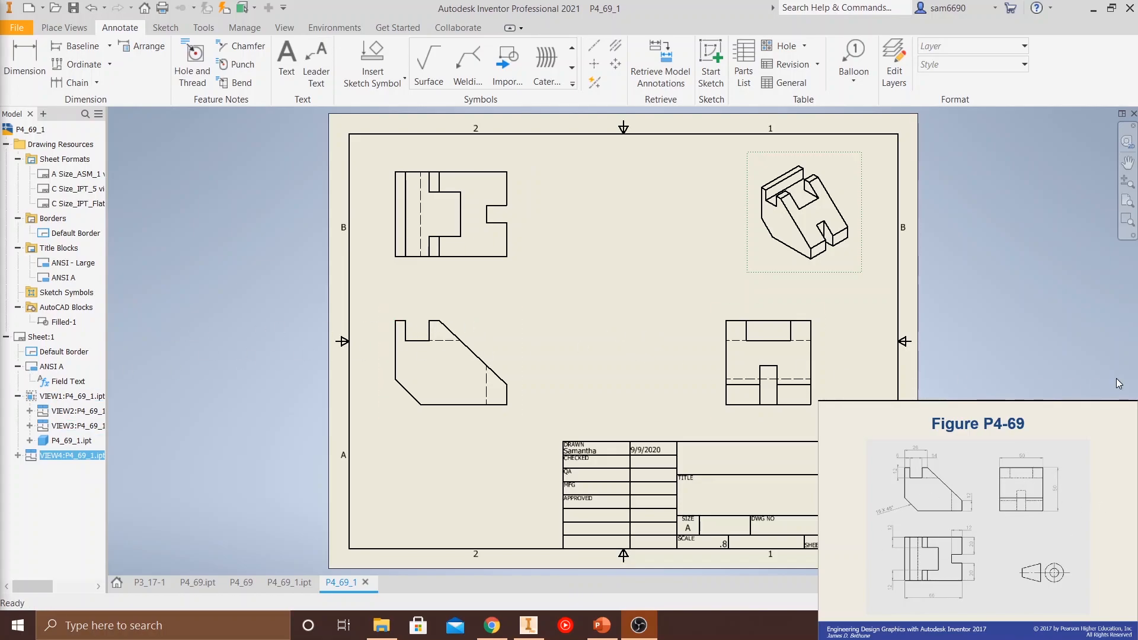
{"action": "middle_click_drag", "start_coordinate": [979, 323], "coordinate": [858, 318]}
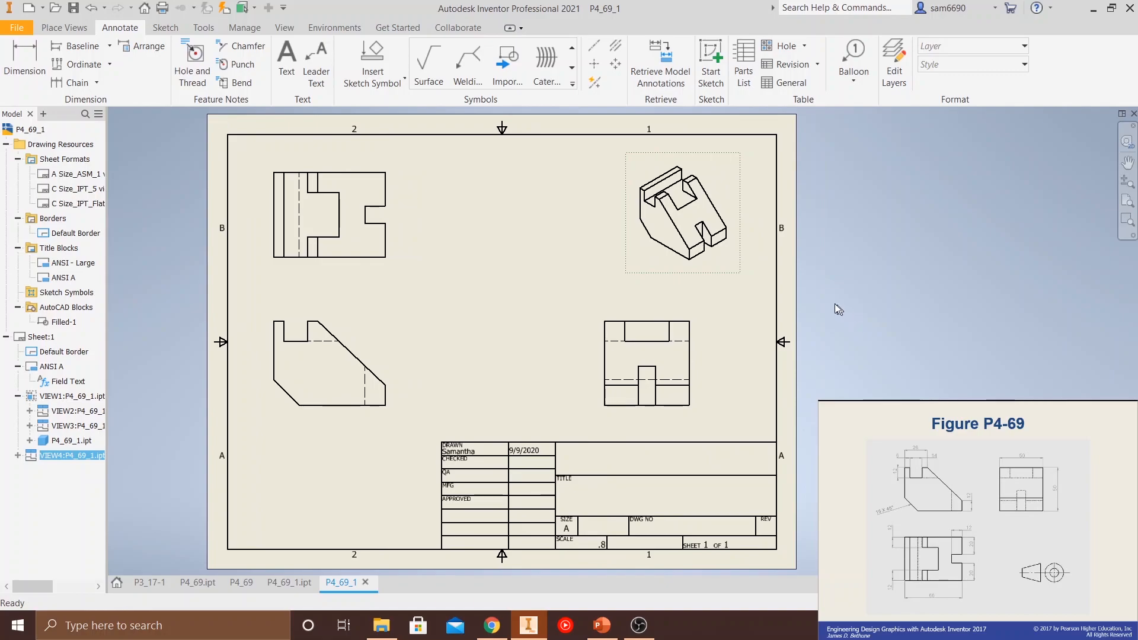
{"action": "key", "text": "d"}
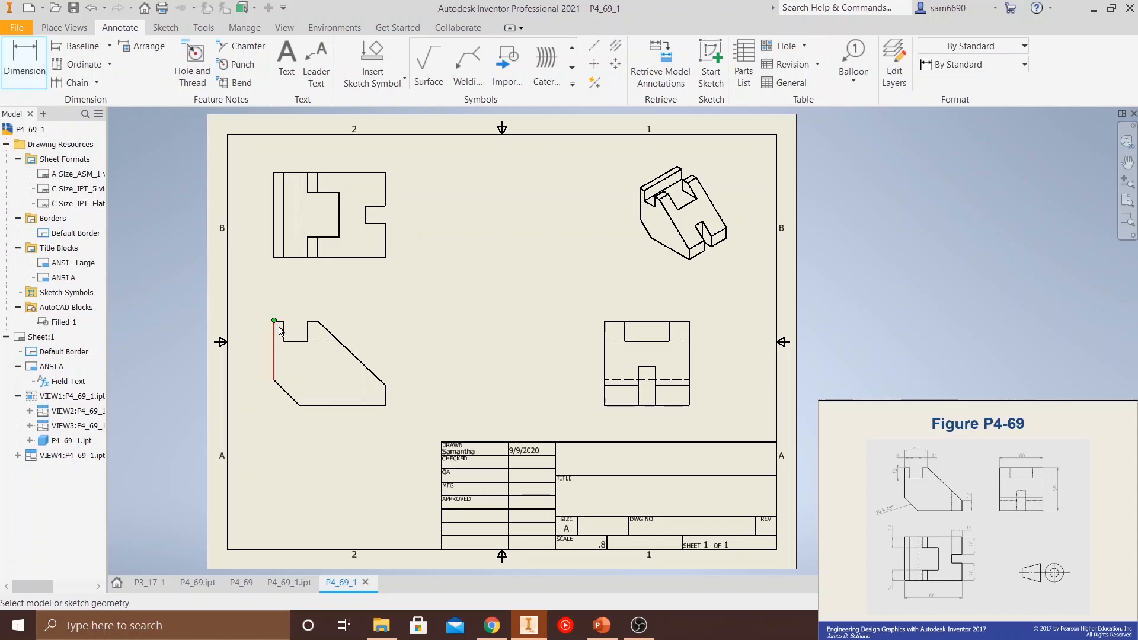
{"action": "left_click", "coordinate": [294, 341]}
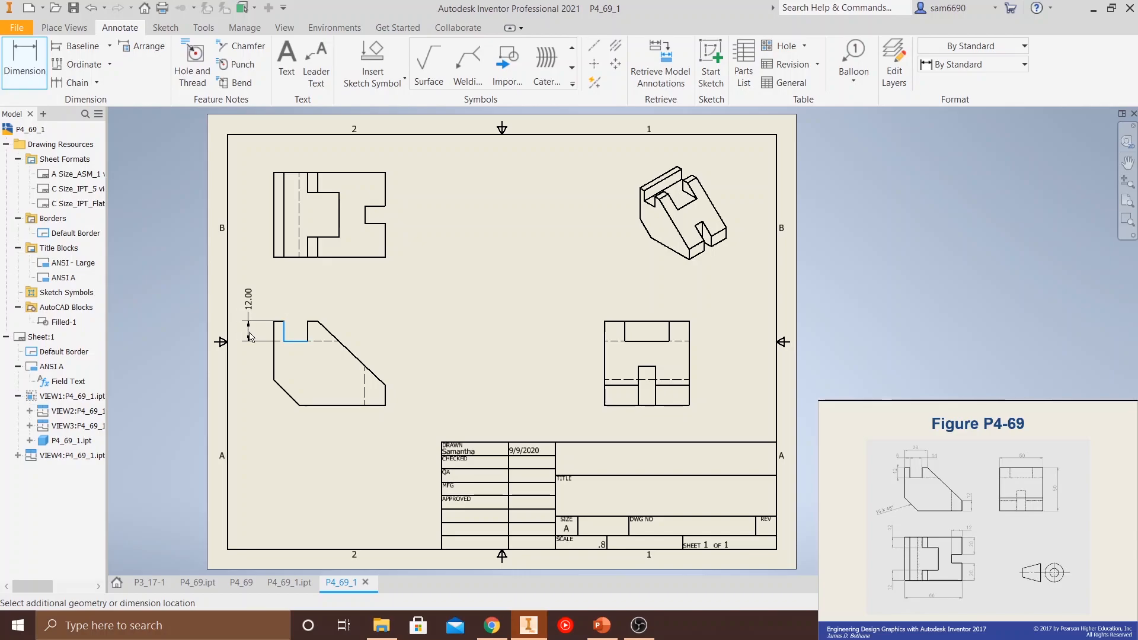
{"action": "left_click", "coordinate": [255, 336]}
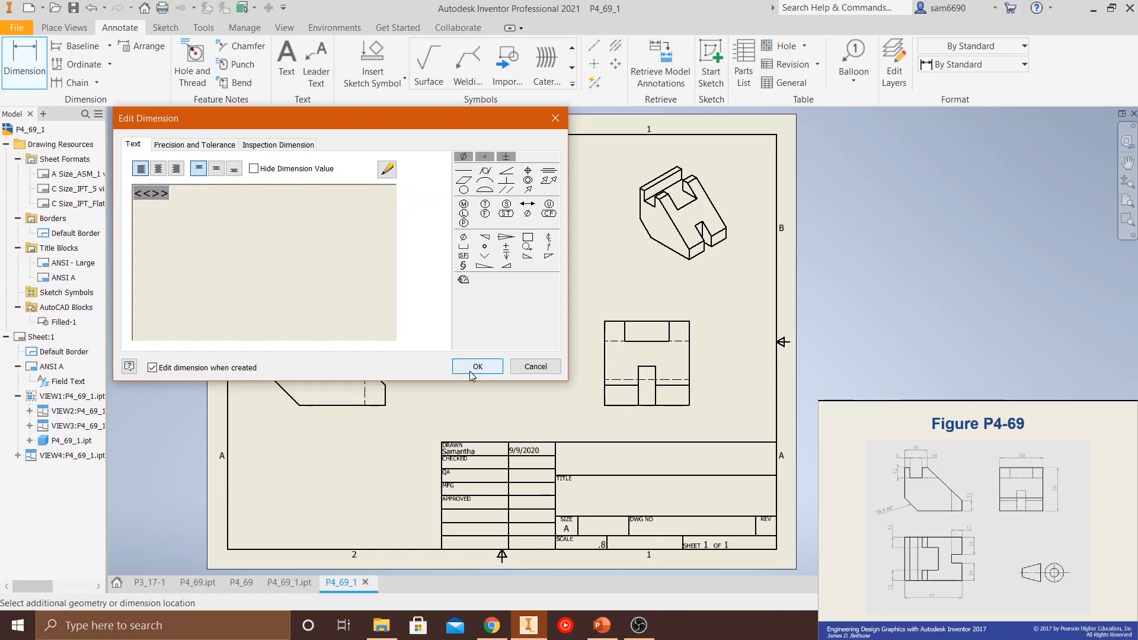
{"action": "left_click", "coordinate": [185, 145]}
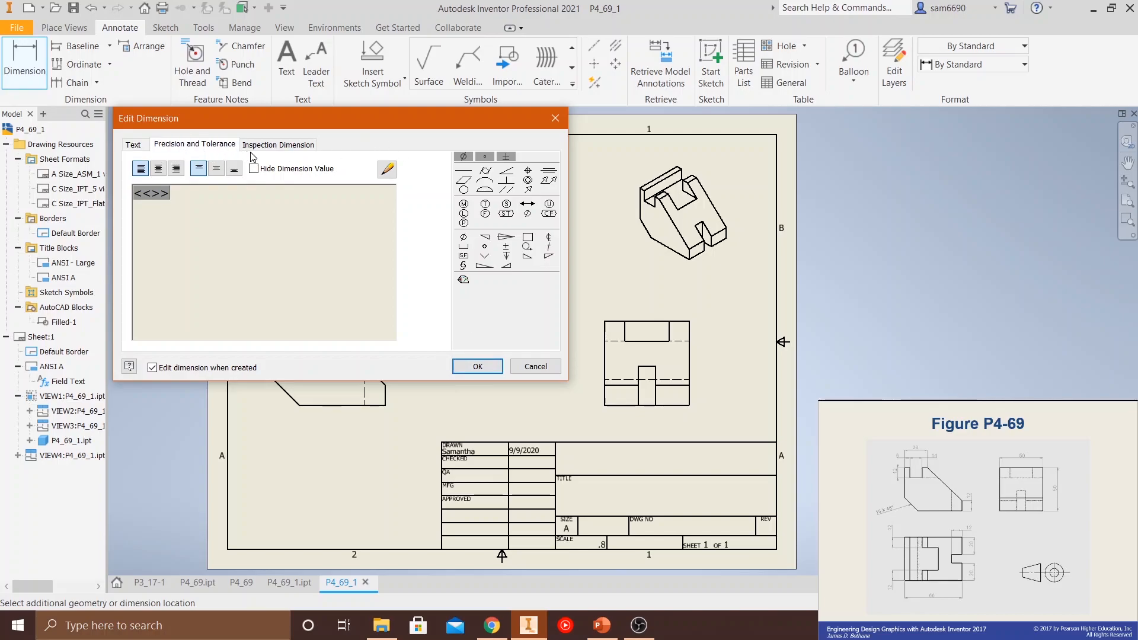
{"action": "left_click", "coordinate": [133, 144]}
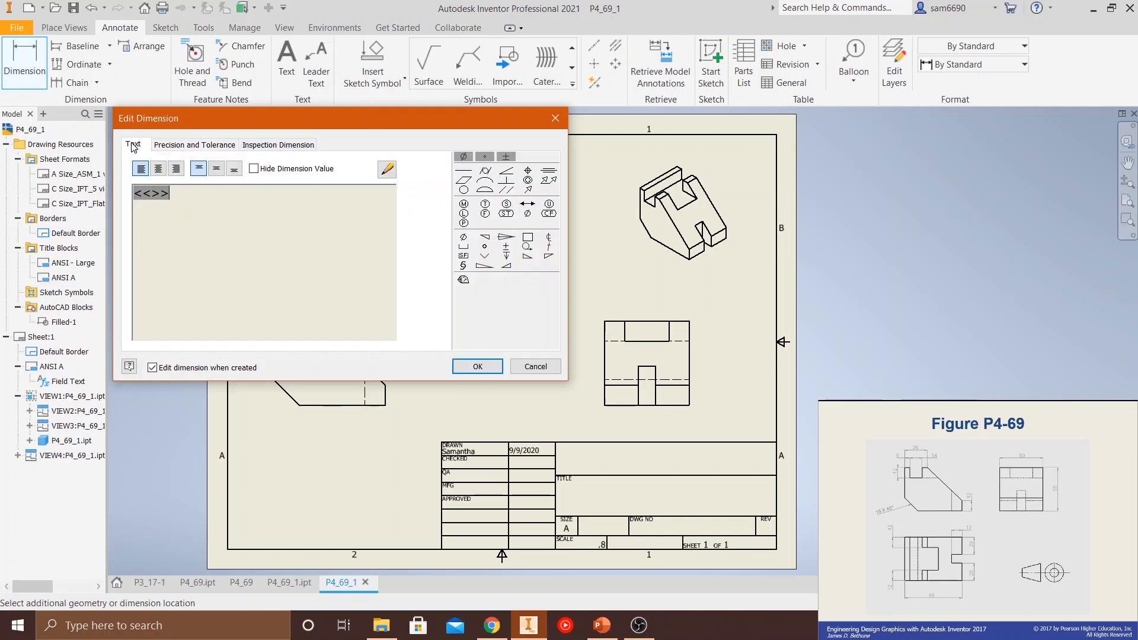
{"action": "left_click", "coordinate": [477, 367]}
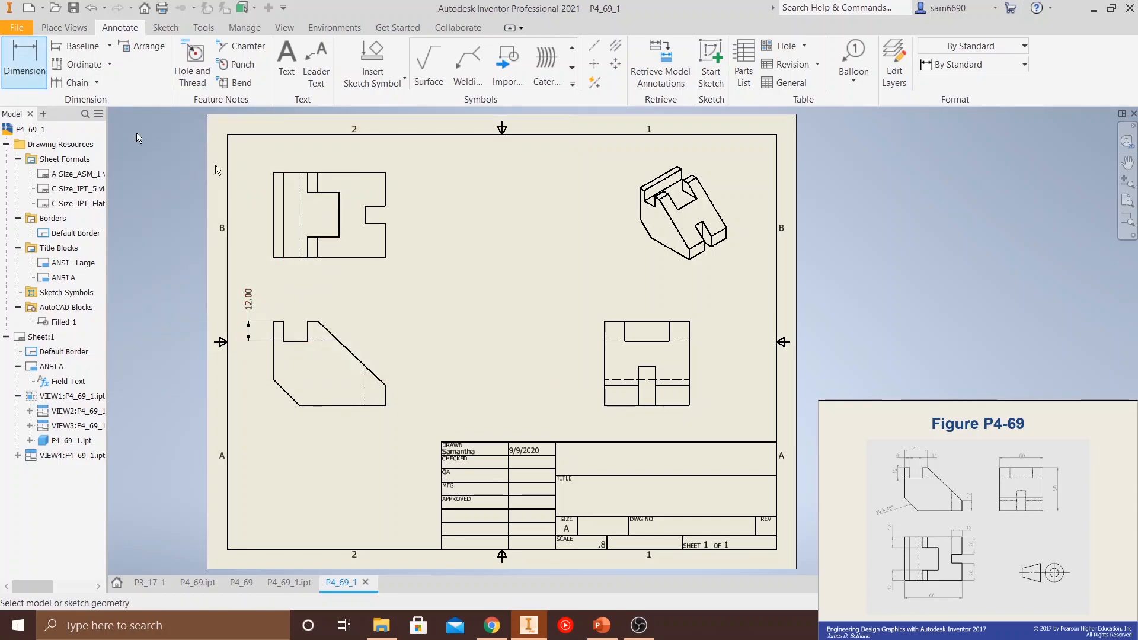
{"action": "key", "text": "Escape"}
{"action": "left_click_drag", "start_coordinate": [247, 330], "coordinate": [247, 354]}
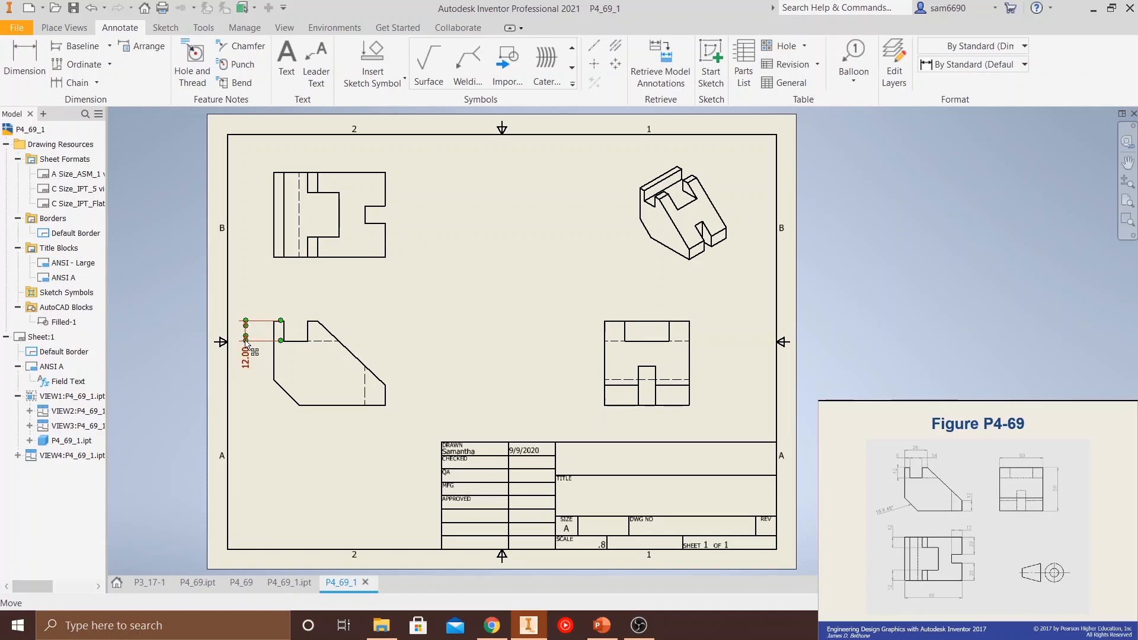
{"action": "mouse_move", "coordinate": [245, 361]}
{"action": "left_mouse_down"}
{"action": "mouse_move", "coordinate": [249, 317]}
{"action": "mouse_move", "coordinate": [251, 389]}
{"action": "mouse_move", "coordinate": [248, 357]}
{"action": "left_mouse_up"}
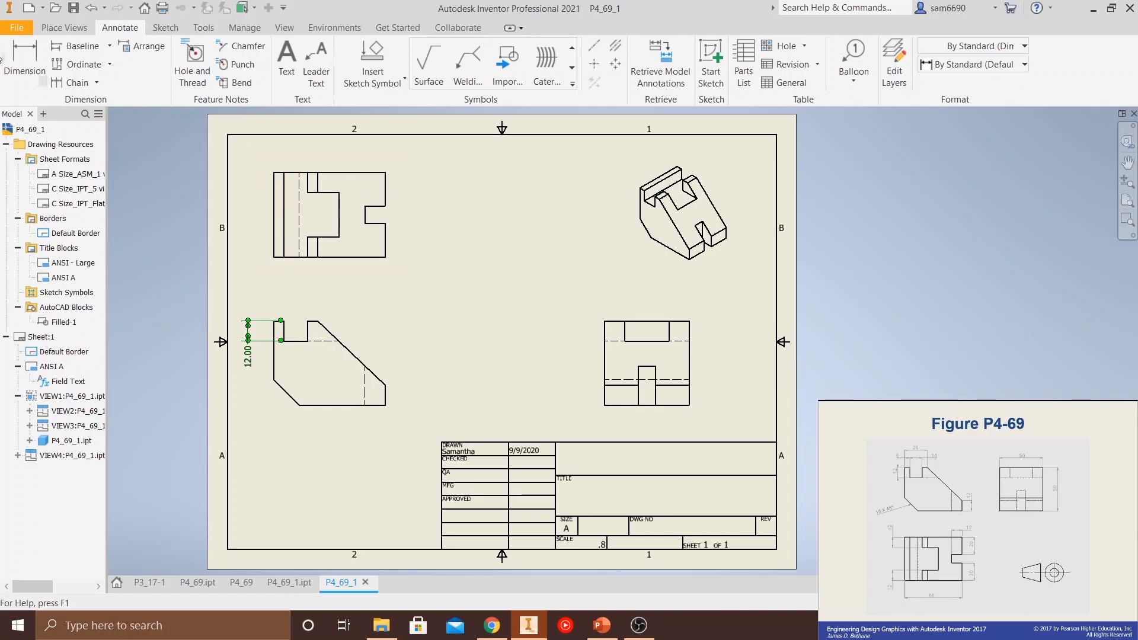
- Dimension the width across the top of the front view, from the vertical side to the slope's start, above the view with default text
{"action": "left_click", "coordinate": [25, 57]}
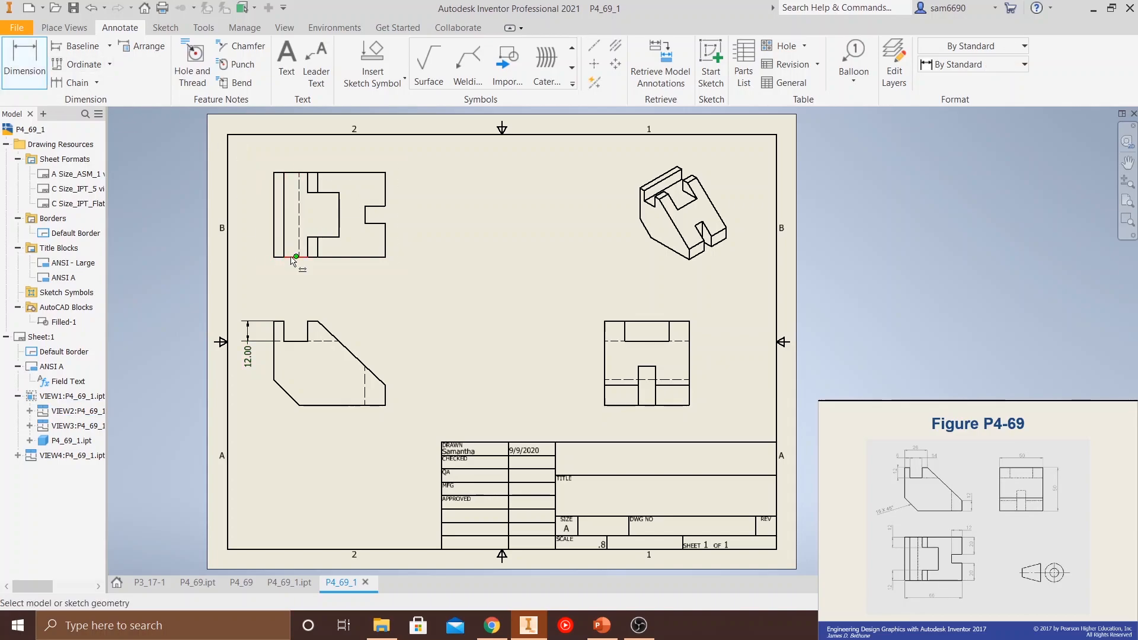
{"action": "left_click", "coordinate": [274, 321]}
{"action": "left_click", "coordinate": [317, 321]}
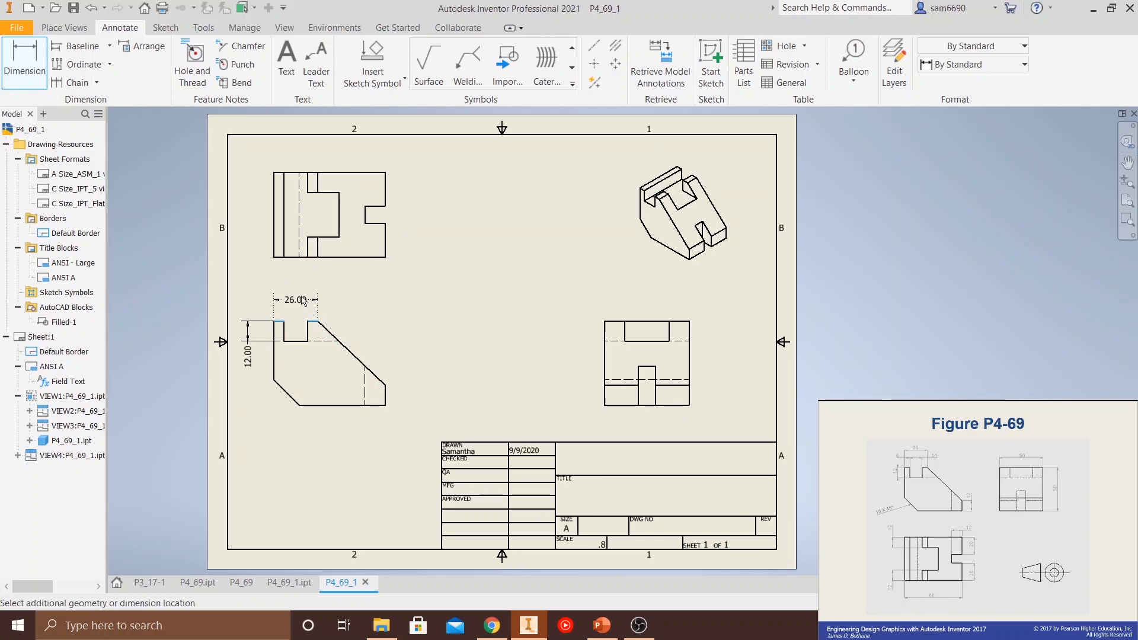
{"action": "left_click", "coordinate": [306, 289]}
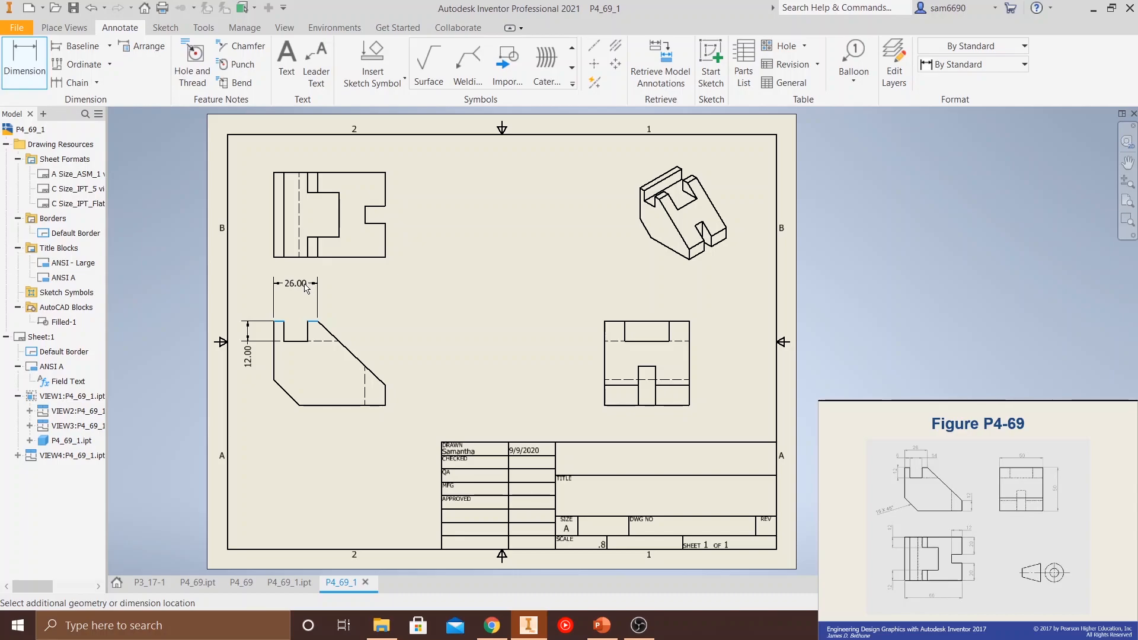
{"action": "left_click", "coordinate": [304, 288]}
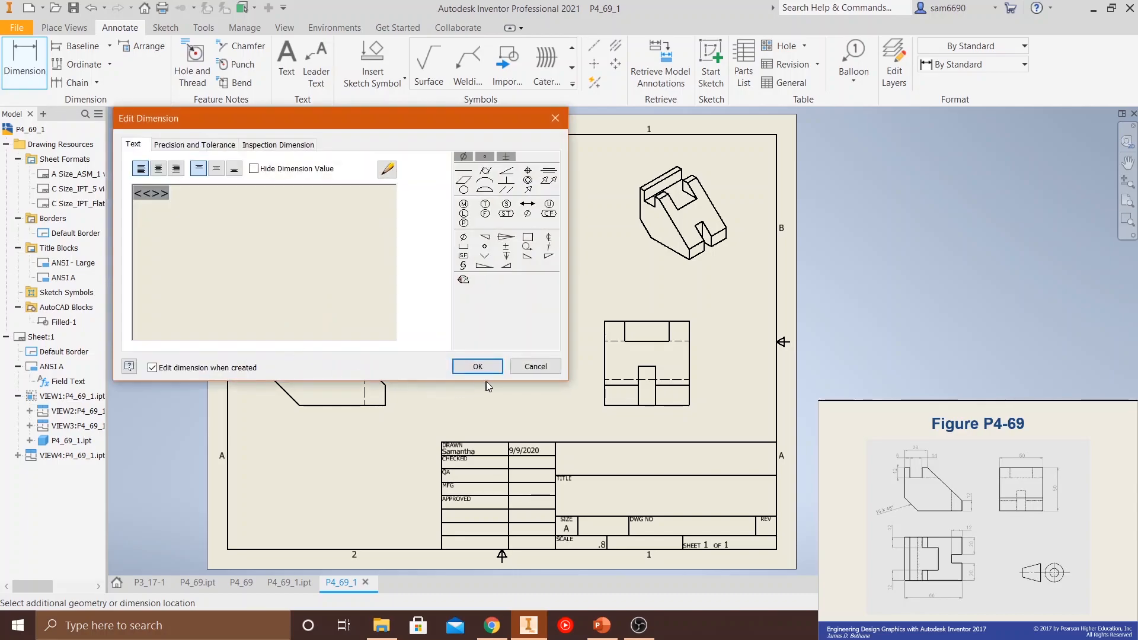
{"action": "key", "text": "Return"}
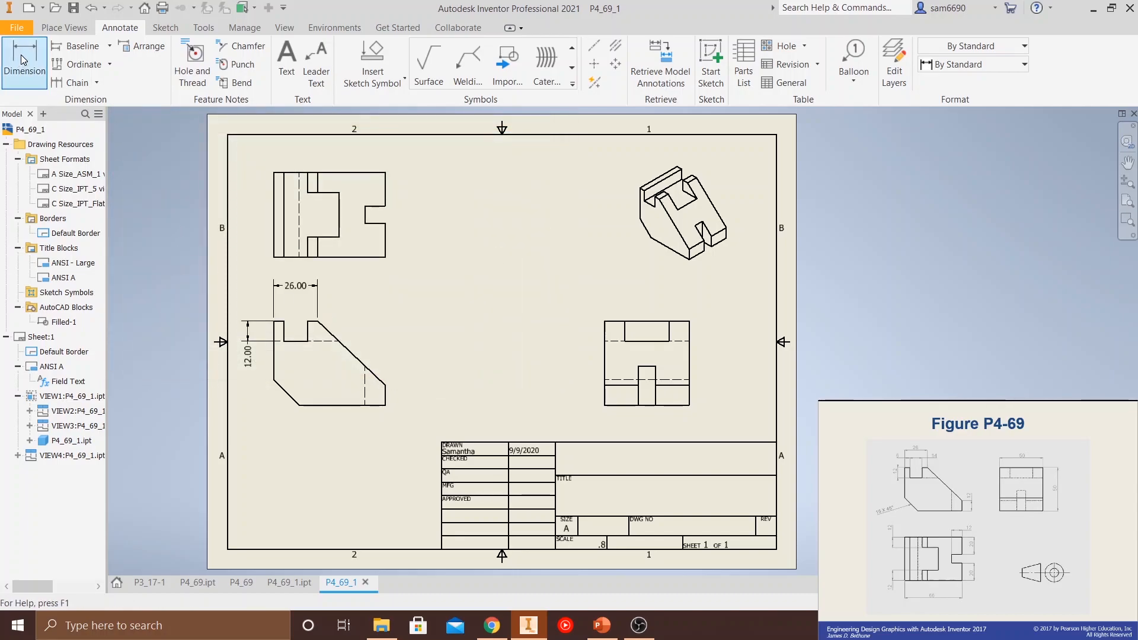
- Dimension the thickness of the thin wall beside the top slot in the front view, above the view with default text
{"action": "left_click", "coordinate": [283, 327]}
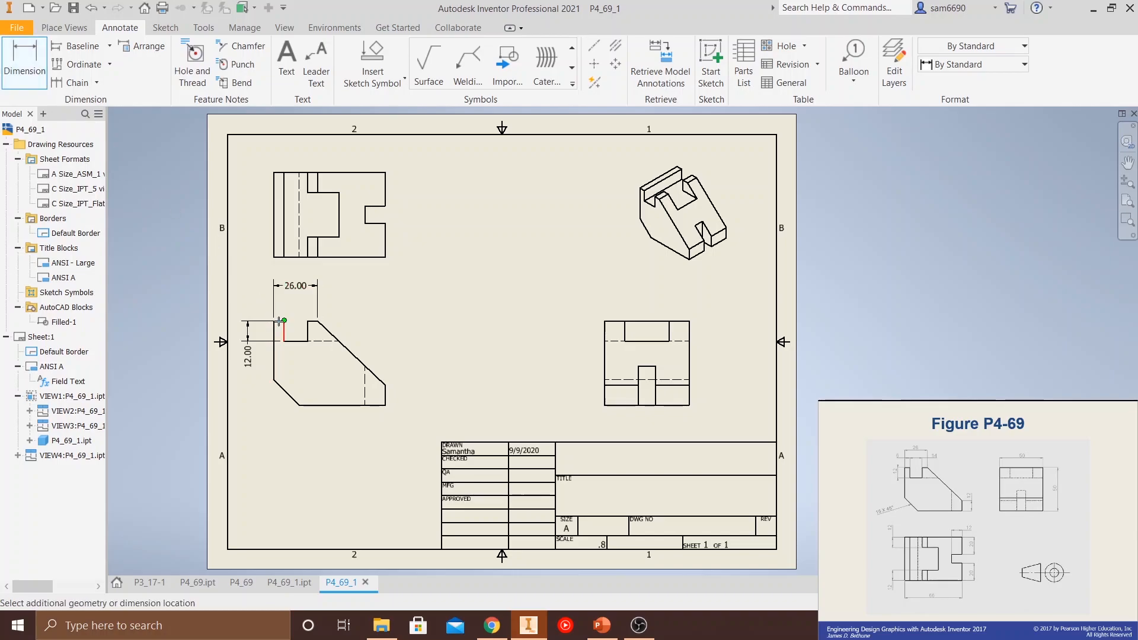
{"action": "left_click", "coordinate": [282, 321]}
{"action": "left_click", "coordinate": [285, 311]}
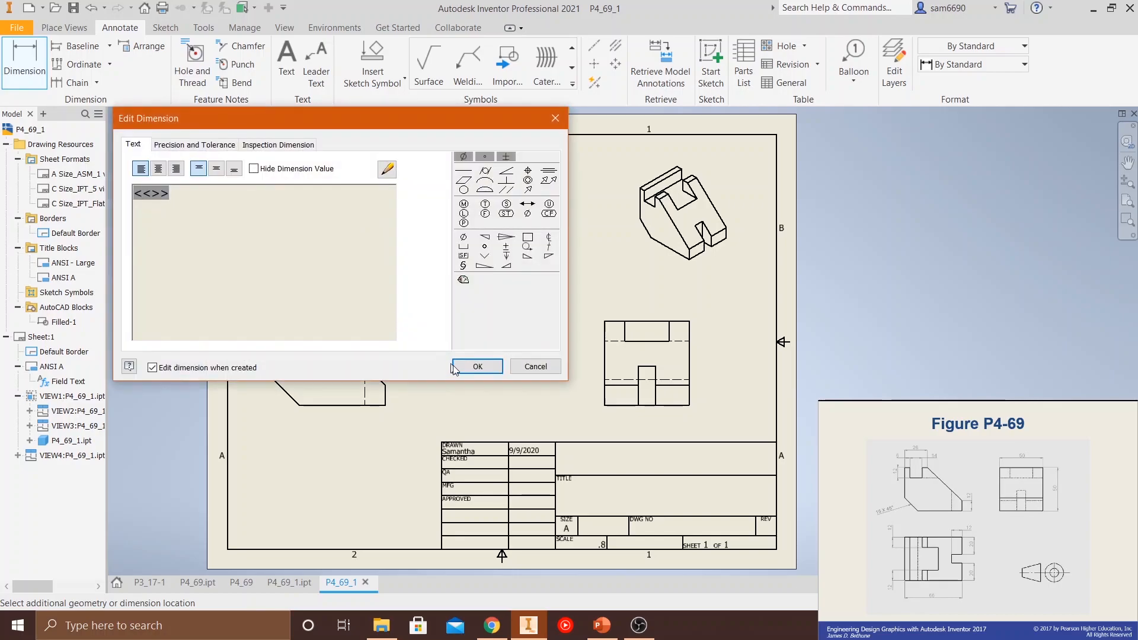
{"action": "left_click", "coordinate": [467, 363]}
- Dimension the top slot's width in the front view and shift its text to the right of the arrows
{"action": "left_click", "coordinate": [32, 58]}
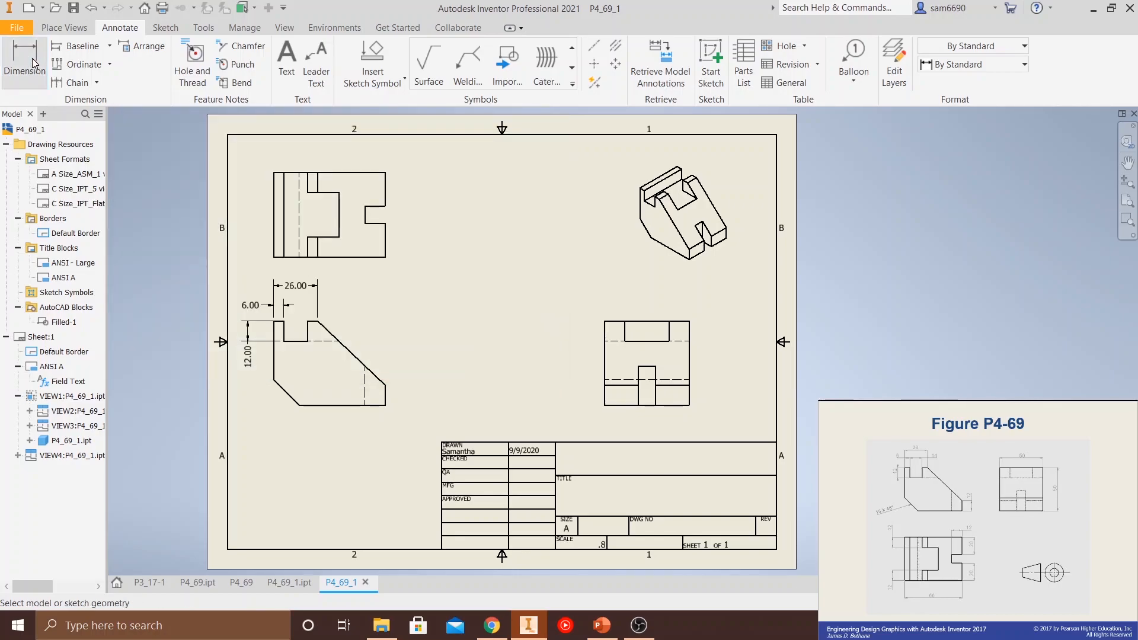
{"action": "left_click", "coordinate": [285, 326]}
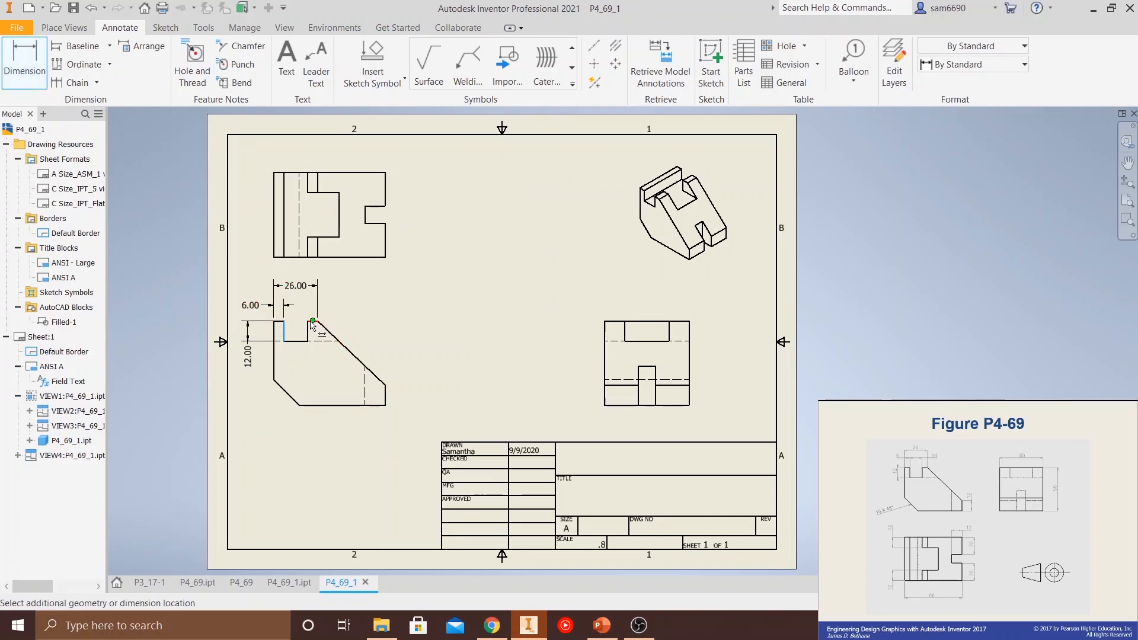
{"action": "left_click", "coordinate": [310, 322]}
{"action": "left_click", "coordinate": [299, 352]}
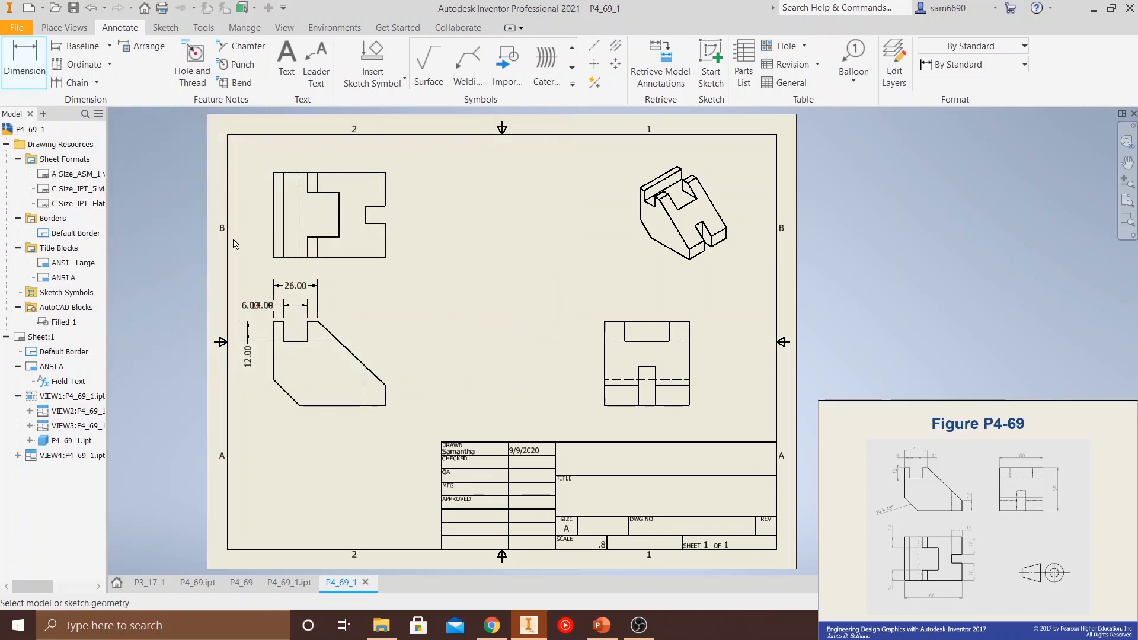
{"action": "left_click_drag", "start_coordinate": [258, 305], "coordinate": [336, 311]}
{"action": "left_click", "coordinate": [414, 322]}
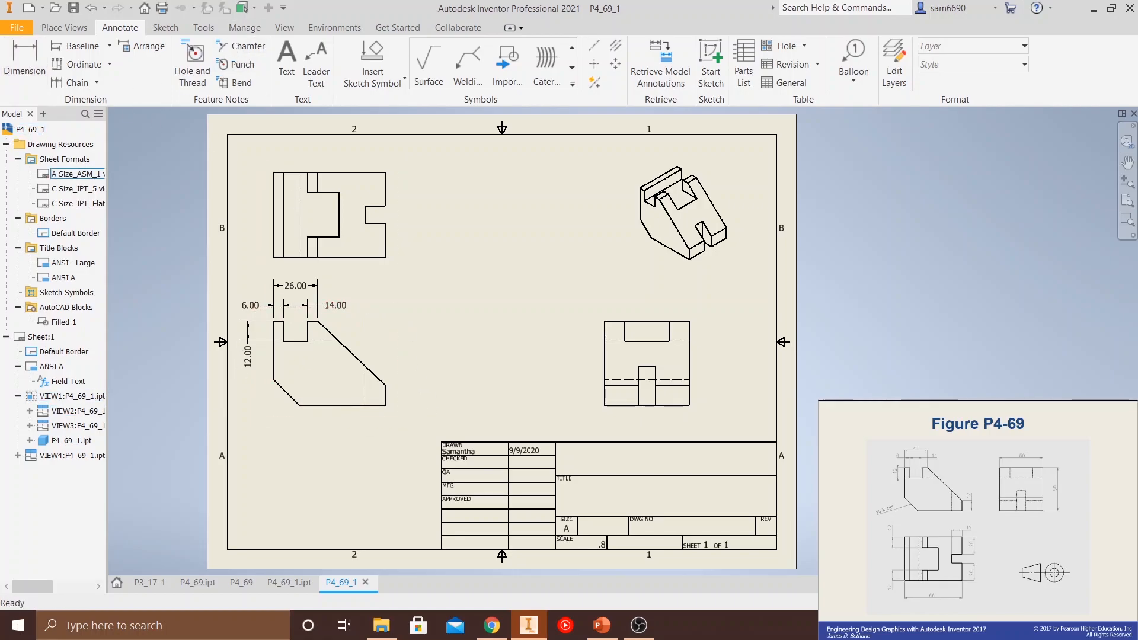
- Dimension the height of the short vertical edge below the slope in the front view, to the right of the view with default text
{"action": "left_click", "coordinate": [24, 57]}
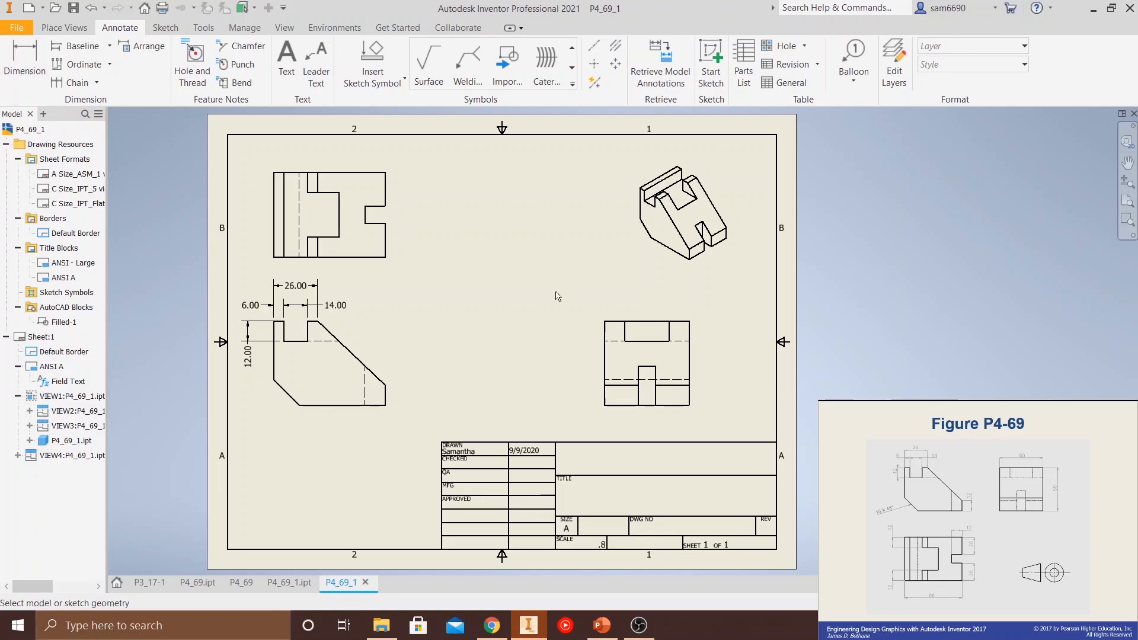
{"action": "left_click", "coordinate": [386, 393]}
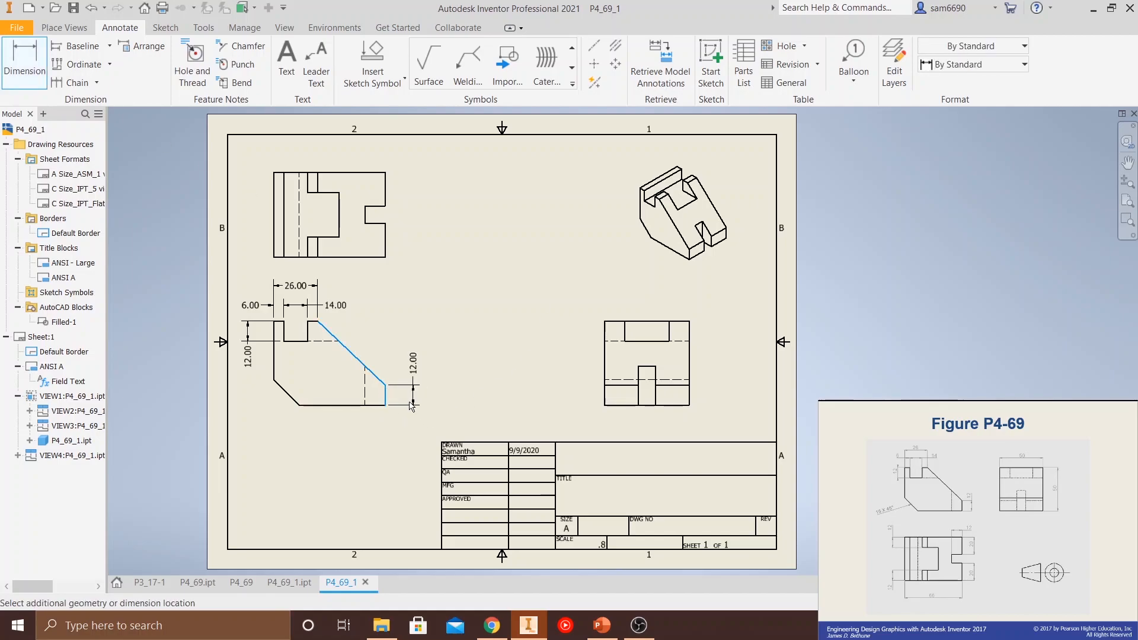
{"action": "left_click", "coordinate": [430, 351]}
{"action": "left_click", "coordinate": [472, 364]}
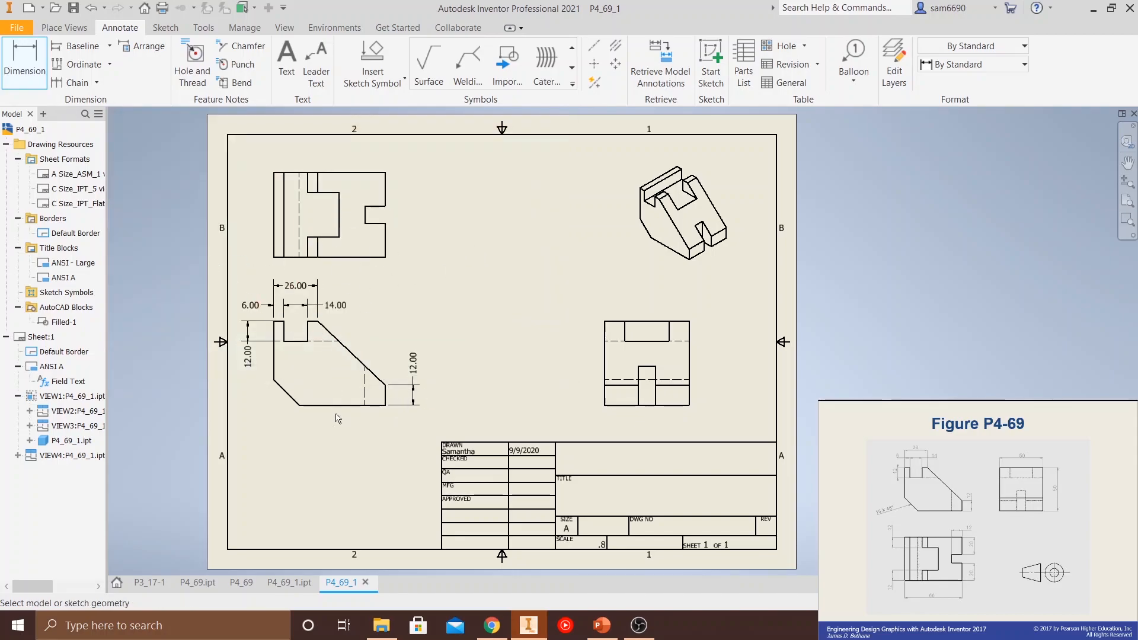
{"action": "key", "text": "Escape"}
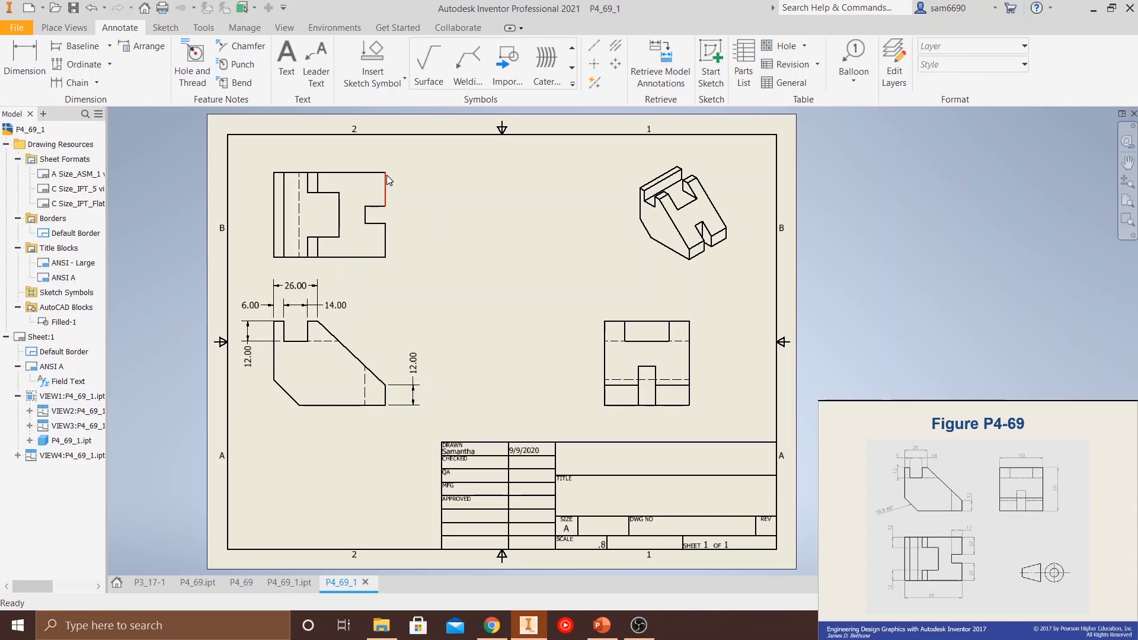
{"action": "left_click", "coordinate": [240, 46]}
{"action": "left_click", "coordinate": [283, 394]}
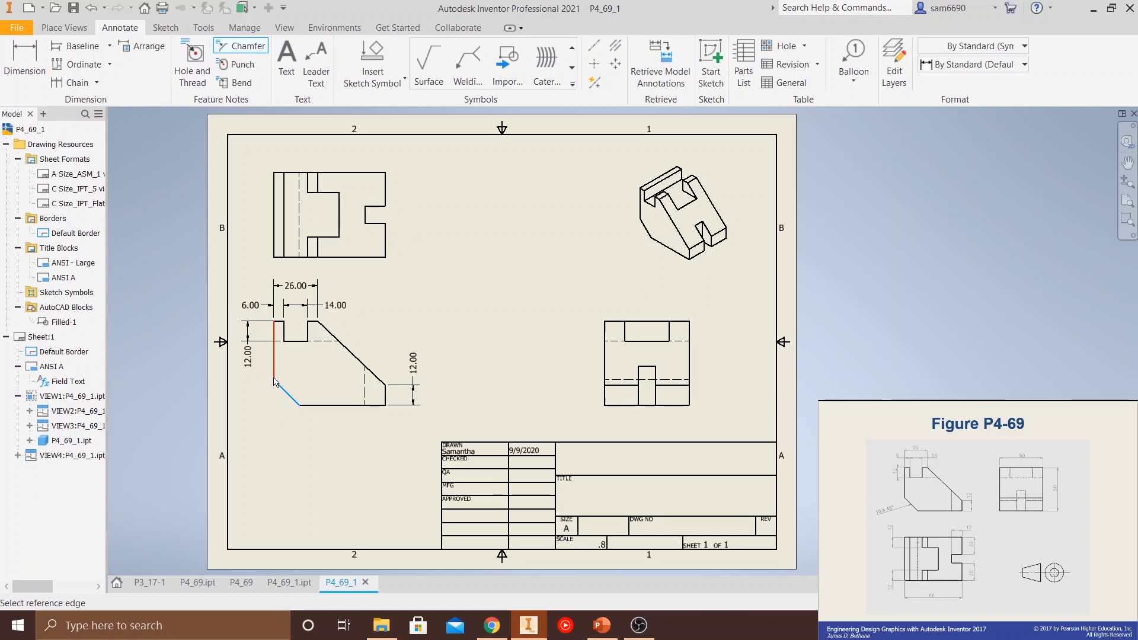
{"action": "left_click", "coordinate": [299, 405]}
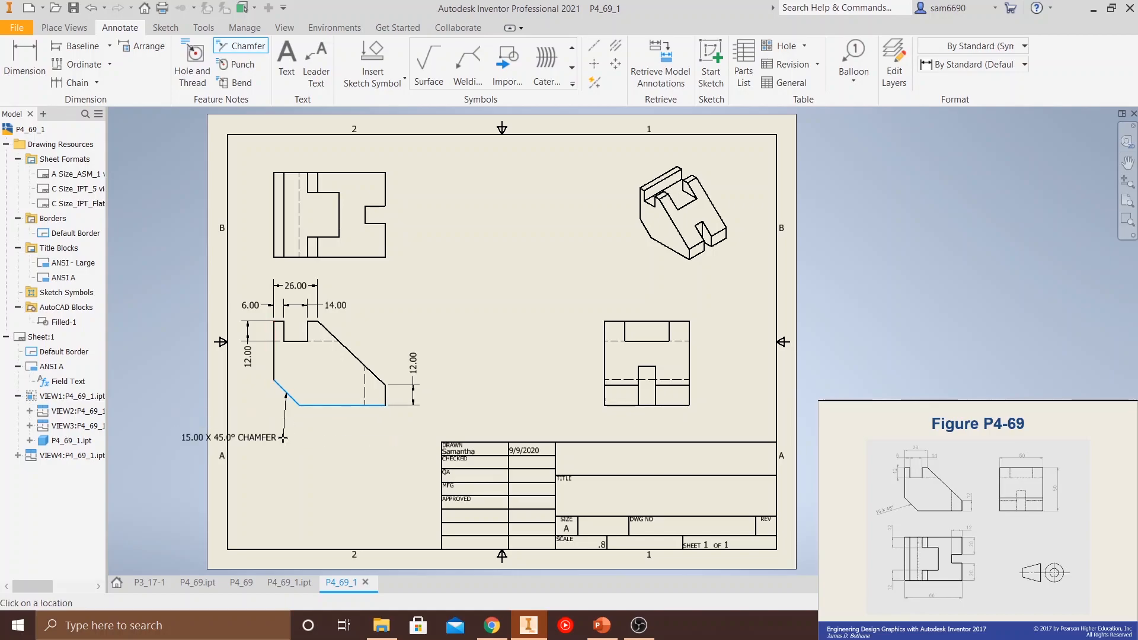
{"action": "key", "text": "Escape"}
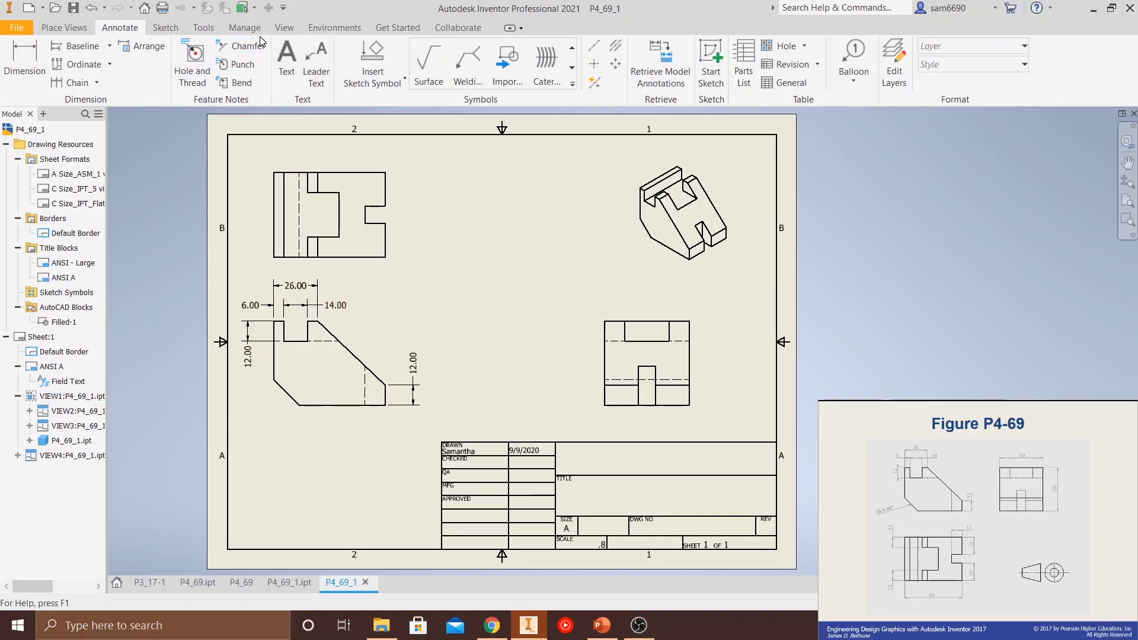
- Add a chamfer note below the front view for its lower-left bevel, and move the view slightly down the sheet
{"action": "left_click", "coordinate": [243, 47]}
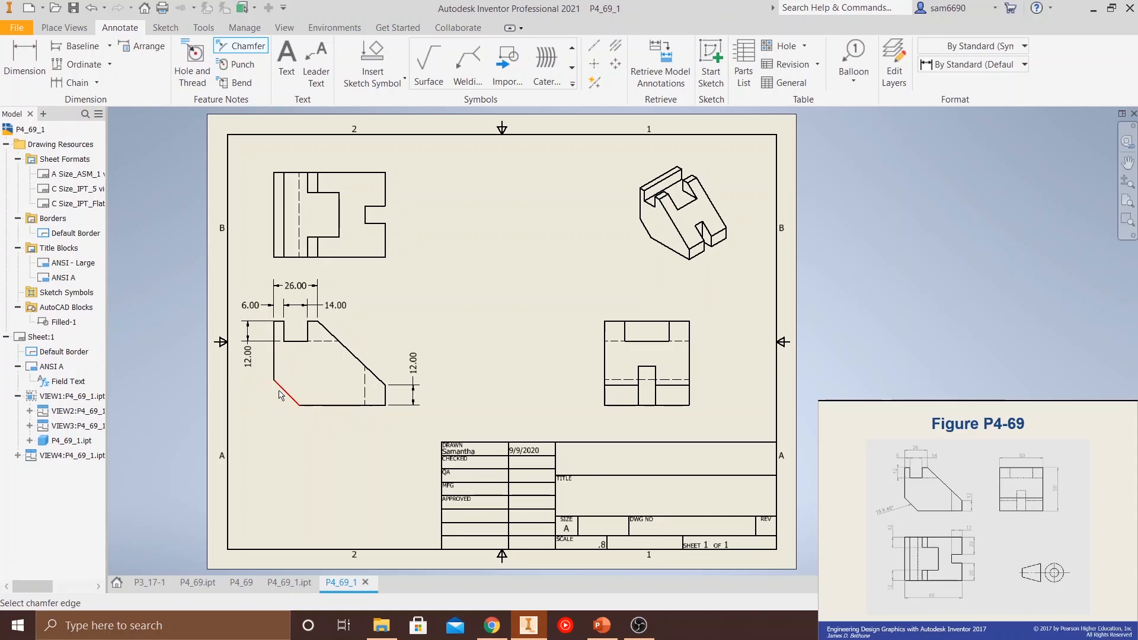
{"action": "left_click", "coordinate": [282, 391]}
{"action": "left_click", "coordinate": [331, 405]}
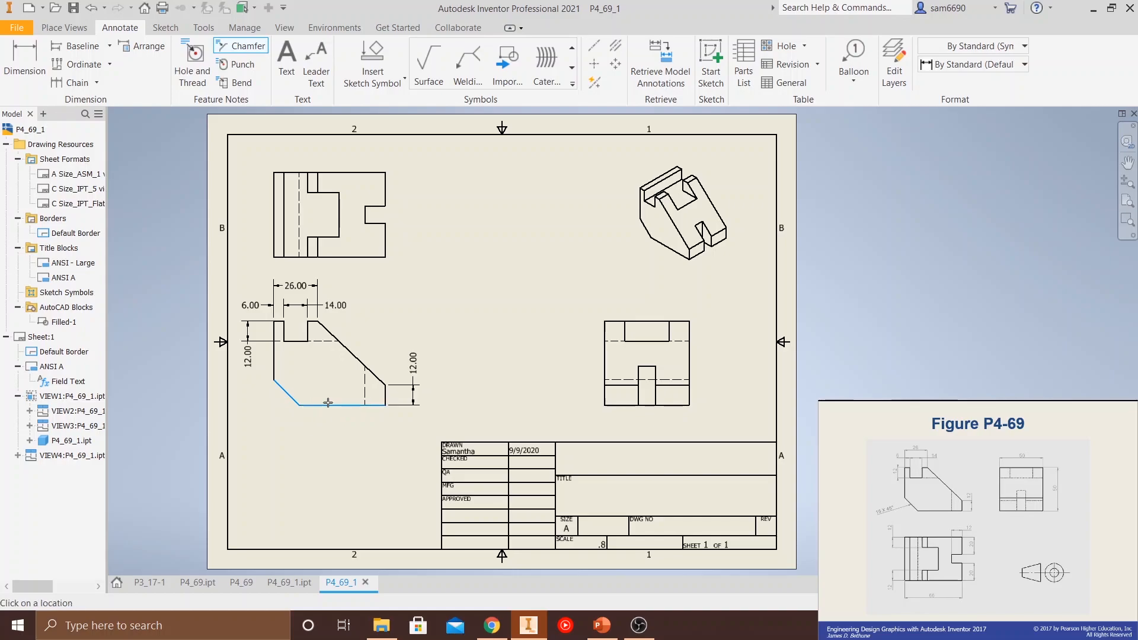
{"action": "left_click", "coordinate": [291, 436]}
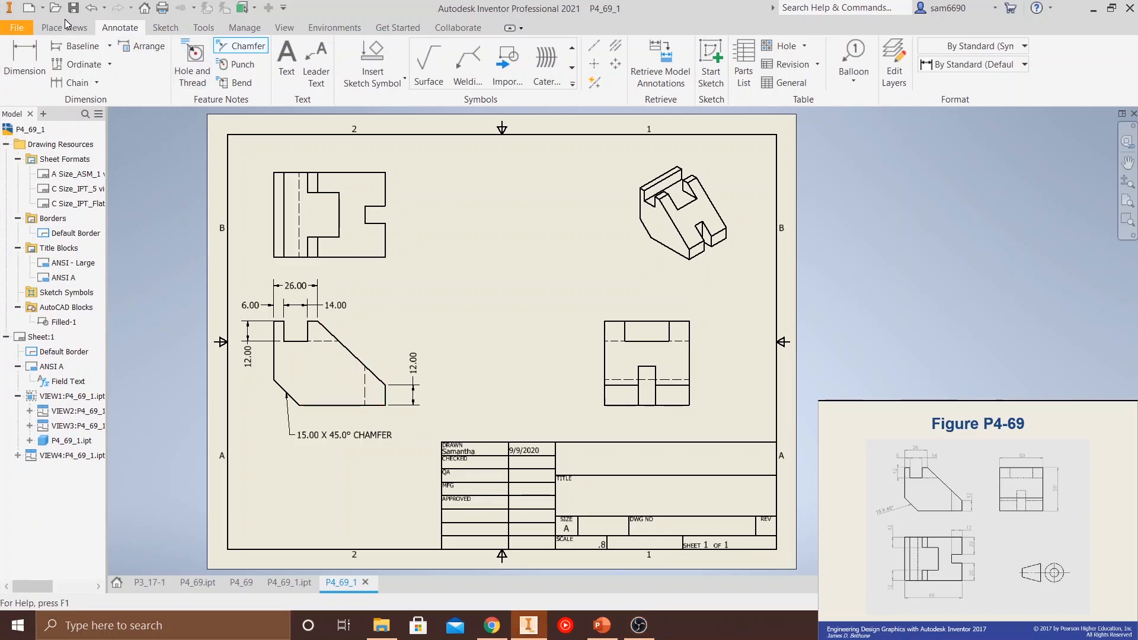
{"action": "key", "text": "Escape"}
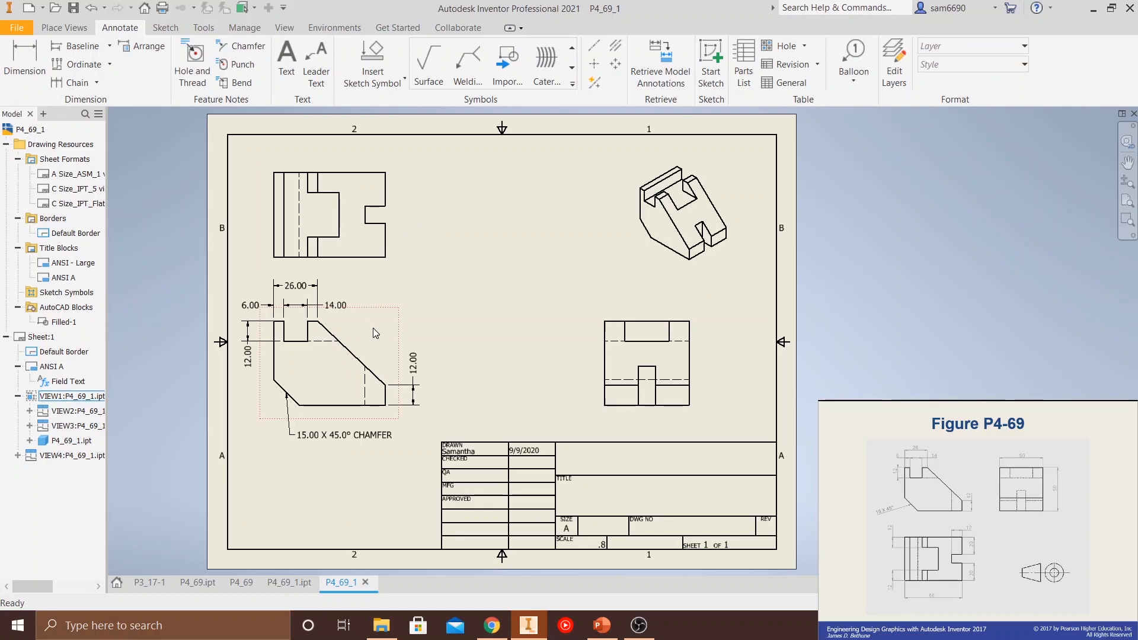
{"action": "left_click_drag", "start_coordinate": [375, 314], "coordinate": [376, 339]}
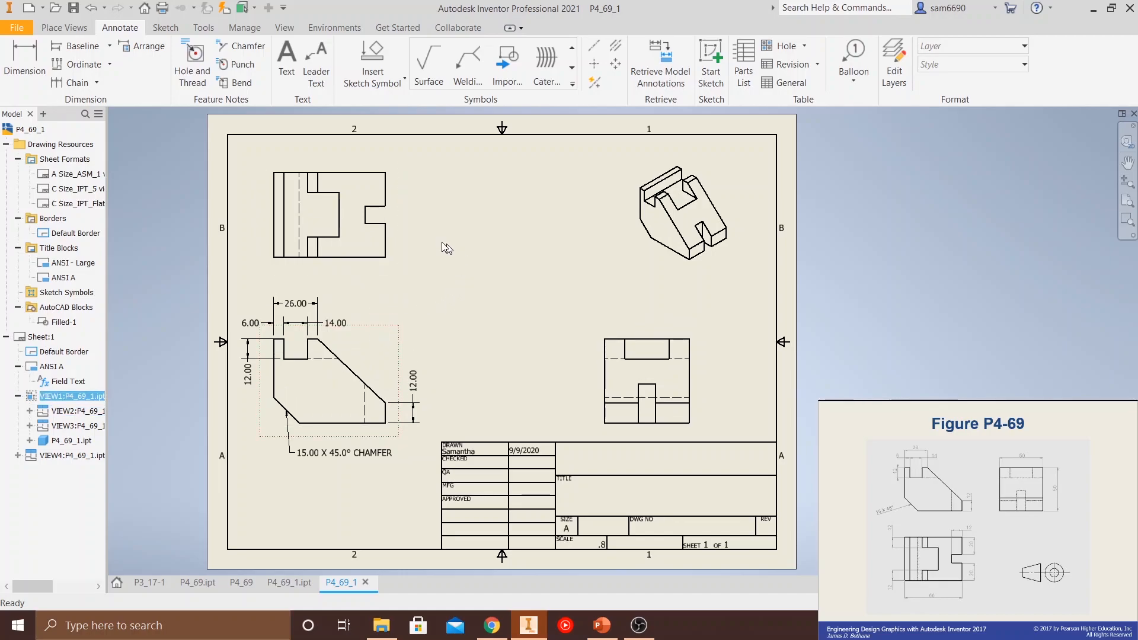
- Dimension the two right-hand edge segments above and below the notch in the top view, keeping the default text
{"action": "left_click", "coordinate": [22, 51]}
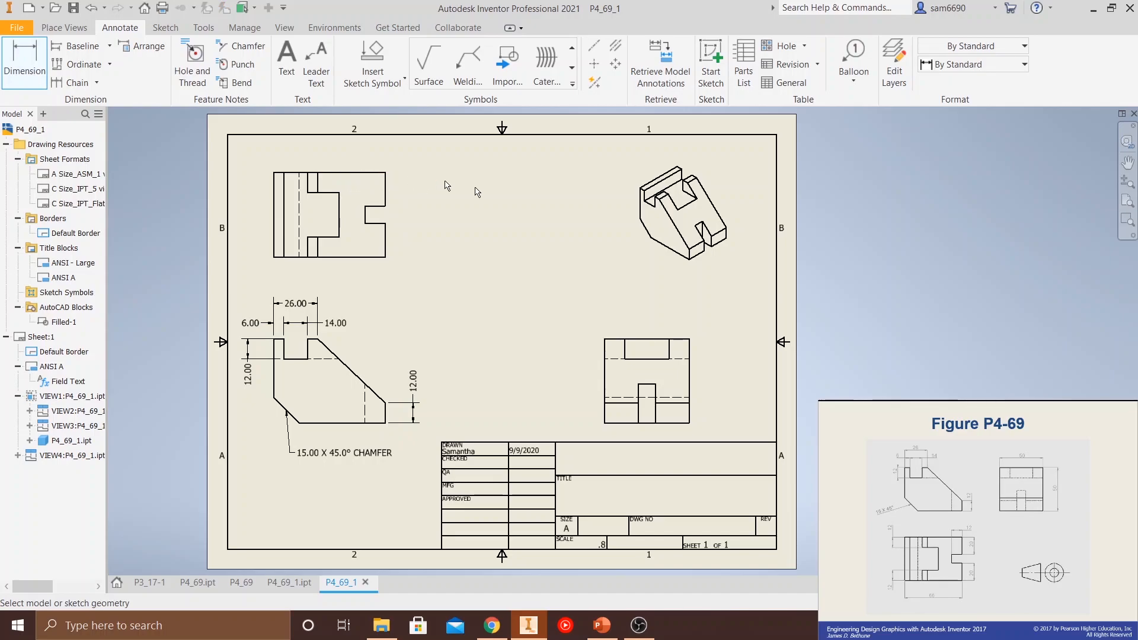
{"action": "left_click", "coordinate": [386, 189]}
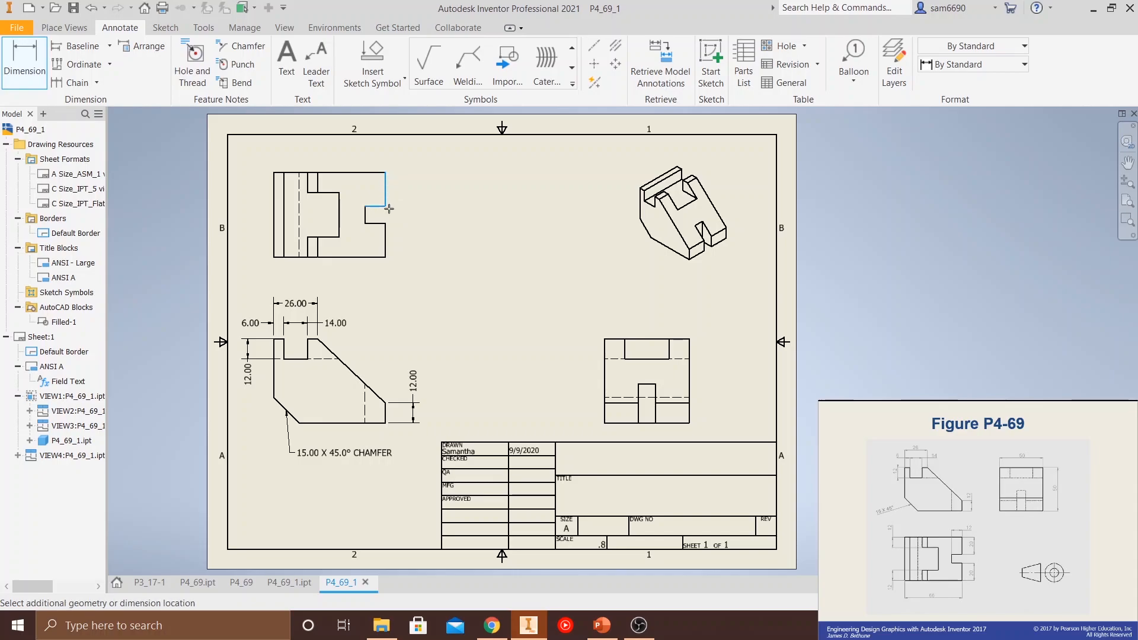
{"action": "left_click", "coordinate": [424, 202]}
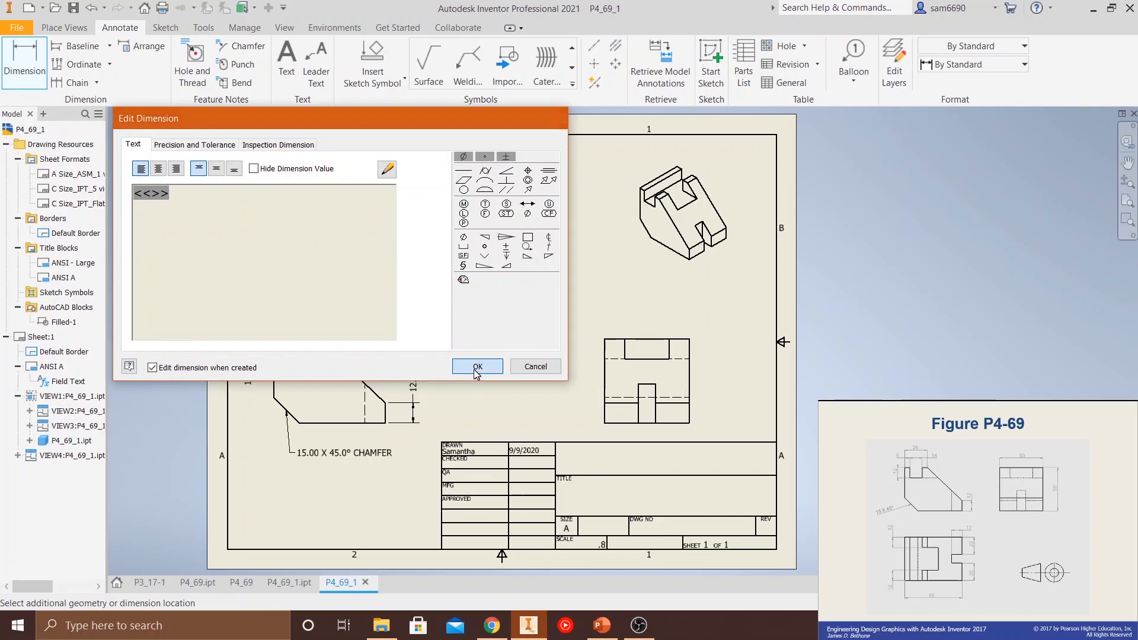
{"action": "left_click", "coordinate": [476, 364]}
{"action": "left_click", "coordinate": [386, 225]}
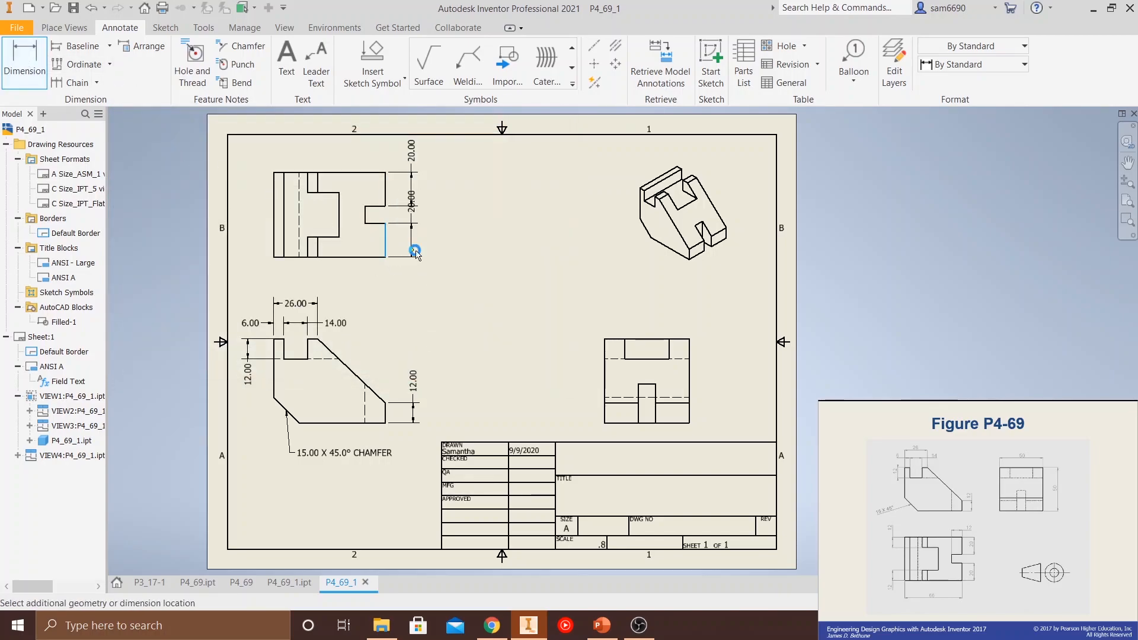
{"action": "key", "text": "Escape"}
- Shift the text of the top view's lower edge-segment dimension below its arrows, keeping the default text
{"action": "left_click", "coordinate": [418, 191]}
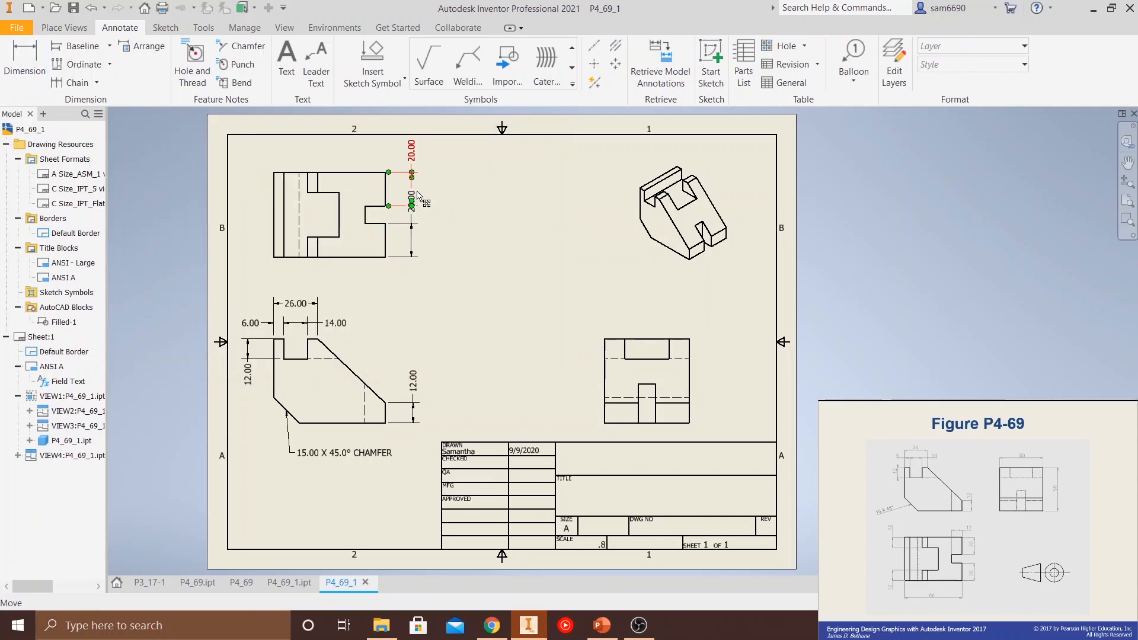
{"action": "left_click_drag", "start_coordinate": [417, 199], "coordinate": [412, 280]}
{"action": "left_click", "coordinate": [442, 260]}
{"action": "mouse_move", "coordinate": [413, 277]}
{"action": "left_mouse_down"}
{"action": "mouse_move", "coordinate": [408, 249]}
{"action": "mouse_move", "coordinate": [414, 256]}
{"action": "left_mouse_up"}
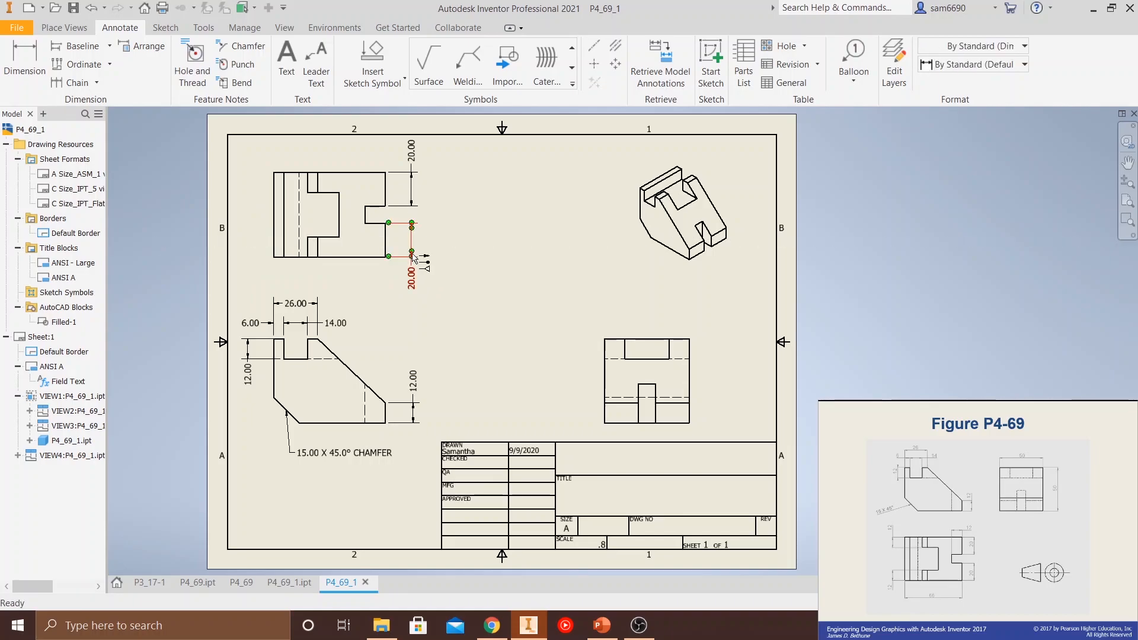
{"action": "double_click", "coordinate": [414, 276]}
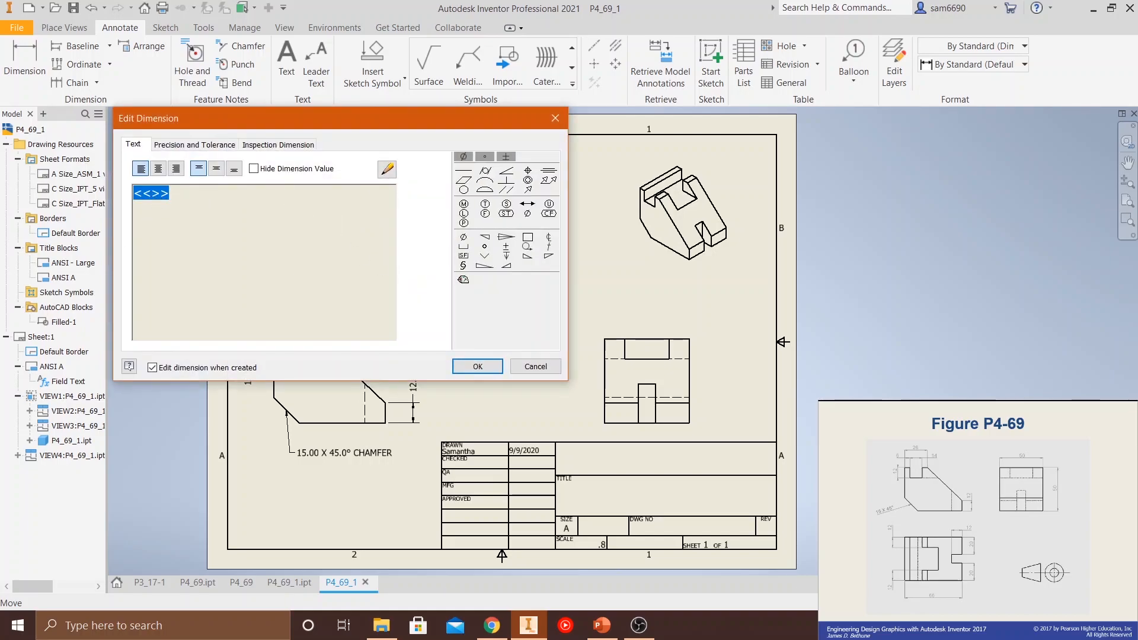
{"action": "key", "text": "Return"}
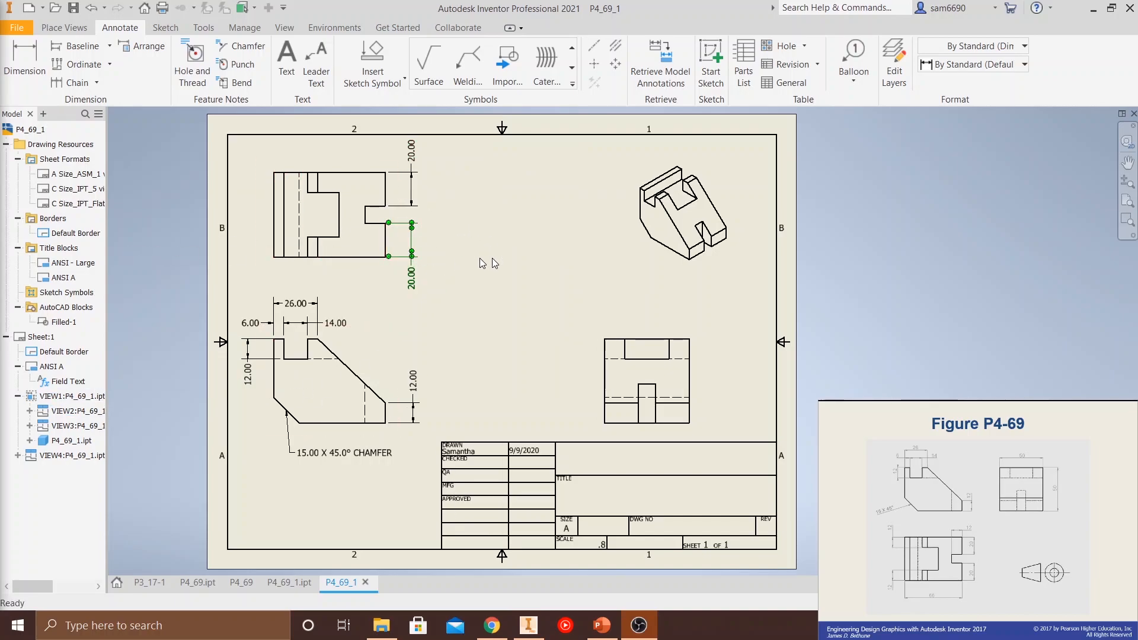
{"action": "left_click", "coordinate": [553, 256]}
{"action": "left_click", "coordinate": [75, 233]}
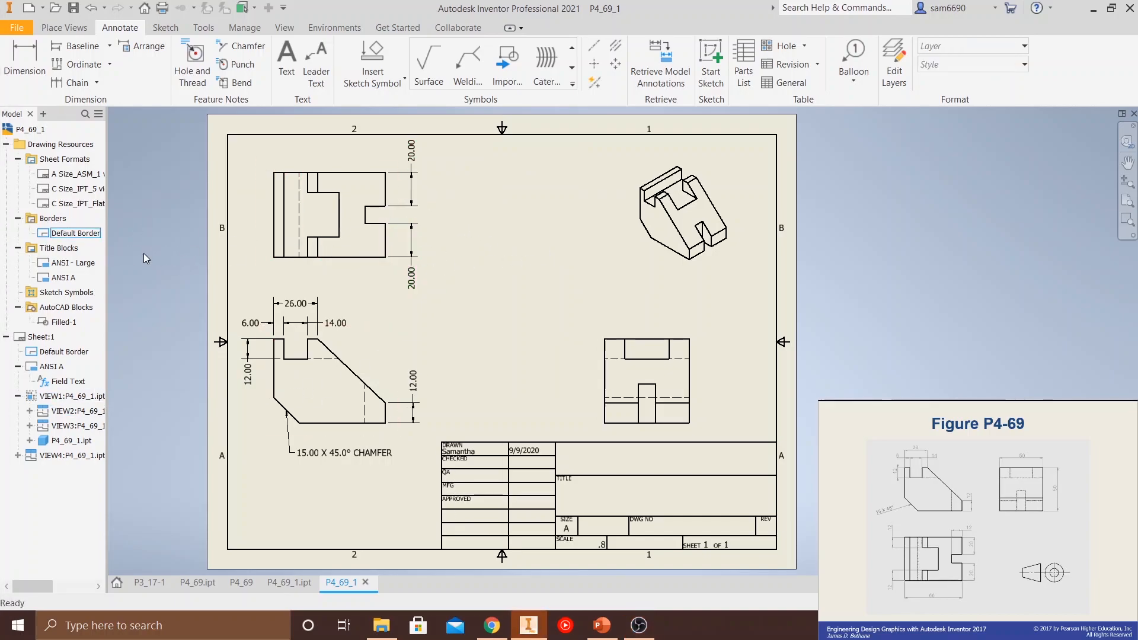
- Dimension the right-hand notch's depth above the top view with default text, and shift the text to the left of the arrows
{"action": "left_click", "coordinate": [24, 58]}
{"action": "left_click", "coordinate": [385, 189]}
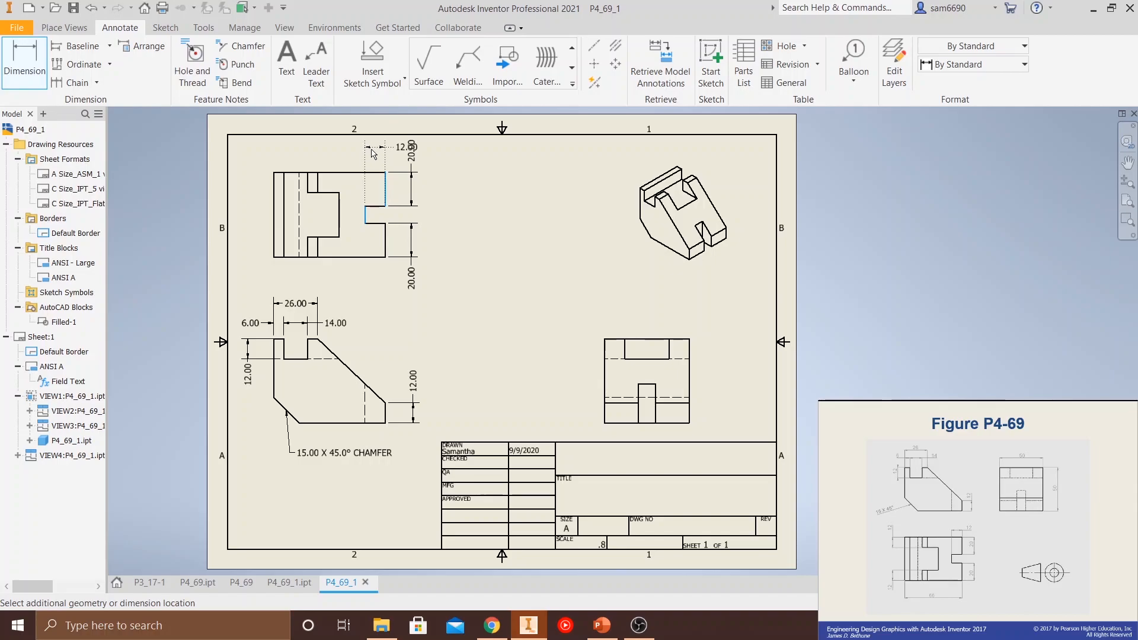
{"action": "left_click", "coordinate": [372, 154]}
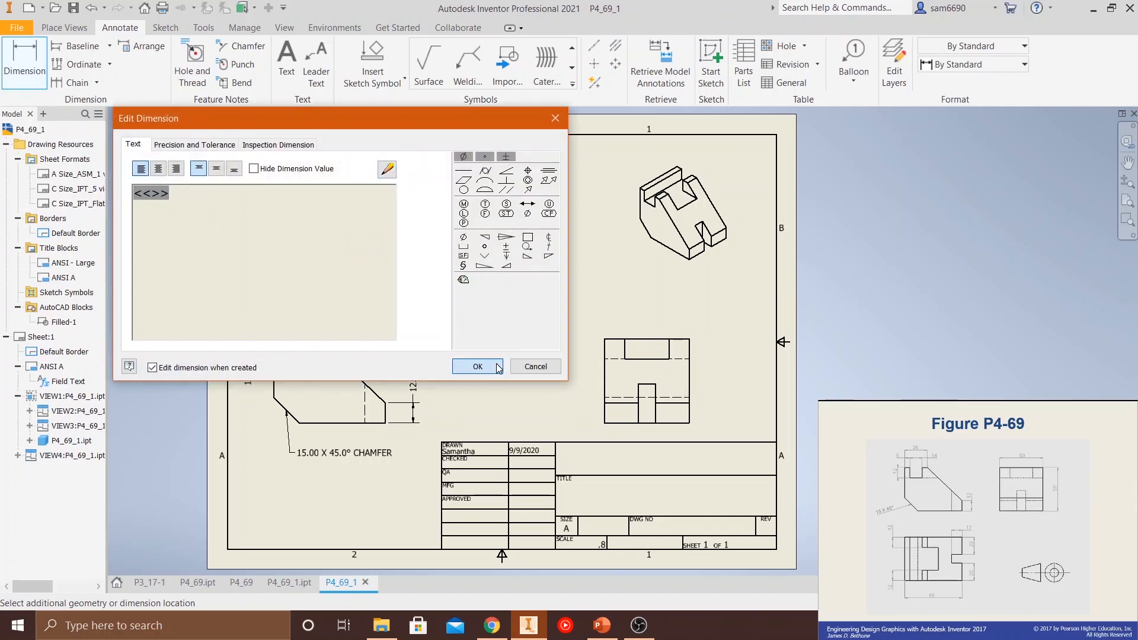
{"action": "left_click", "coordinate": [475, 366]}
{"action": "key", "text": "Escape"}
{"action": "left_click_drag", "start_coordinate": [406, 148], "coordinate": [350, 153]}
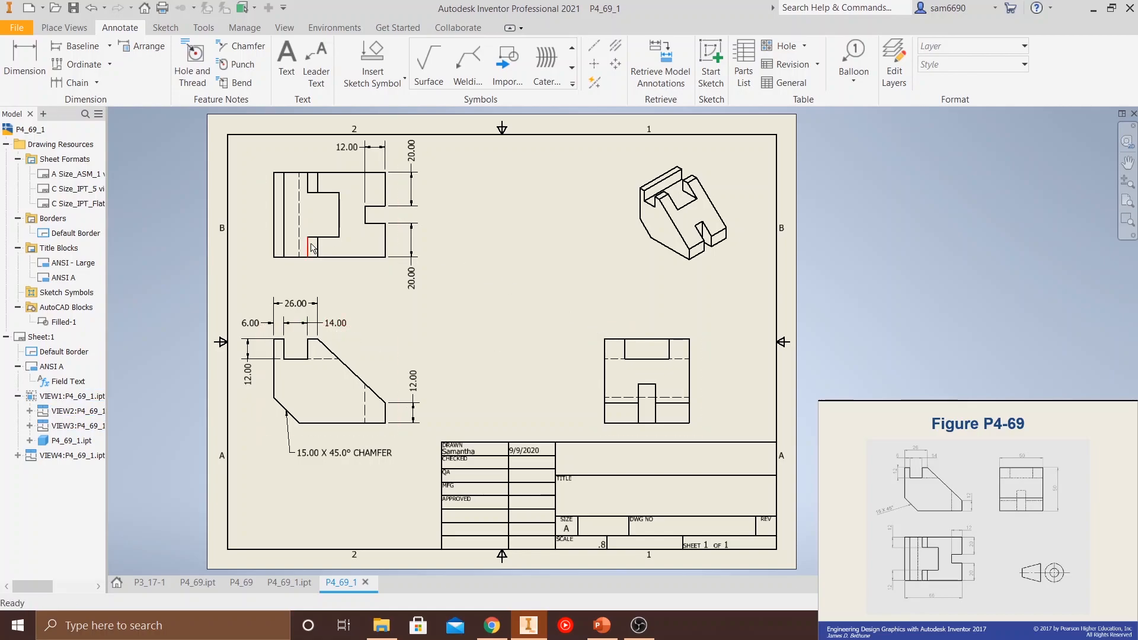
- Dimension the short edge segments above and below the central cutout on the left side of the top view, keeping the default text
{"action": "key", "text": "d"}
{"action": "left_click", "coordinate": [309, 178]}
{"action": "left_click", "coordinate": [309, 193]}
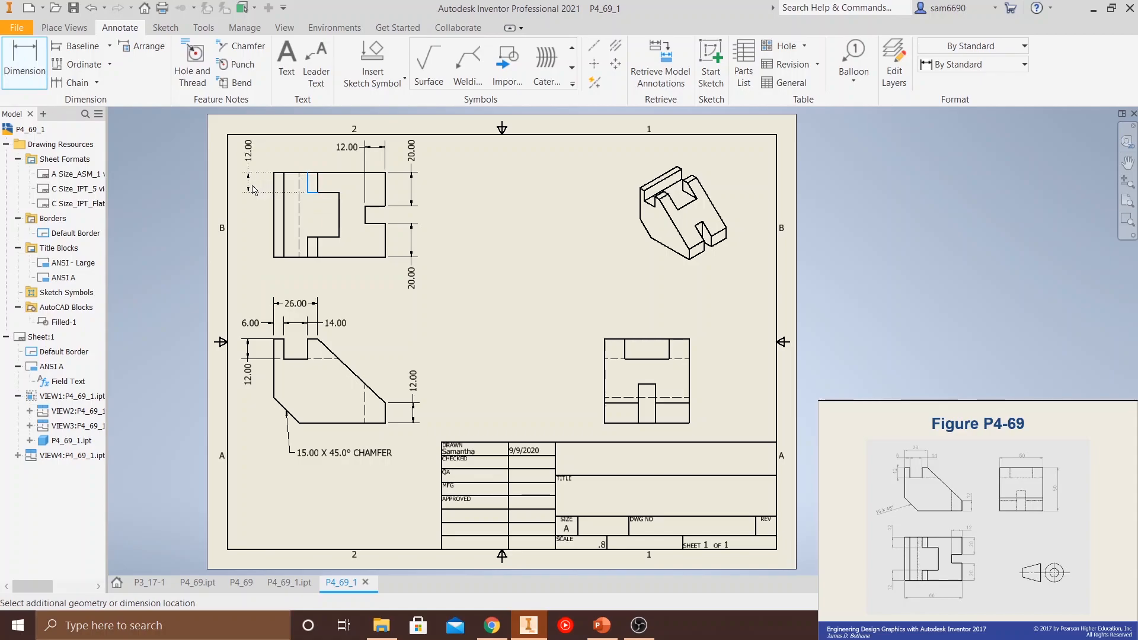
{"action": "left_click", "coordinate": [356, 231]}
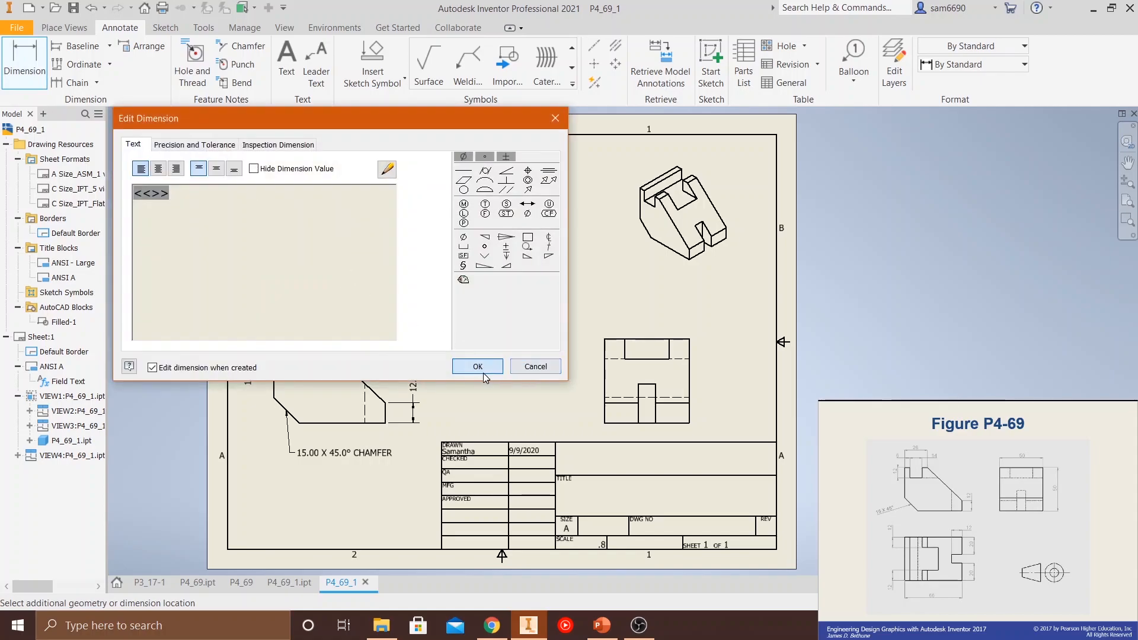
{"action": "left_click", "coordinate": [464, 366]}
{"action": "left_click", "coordinate": [306, 236]}
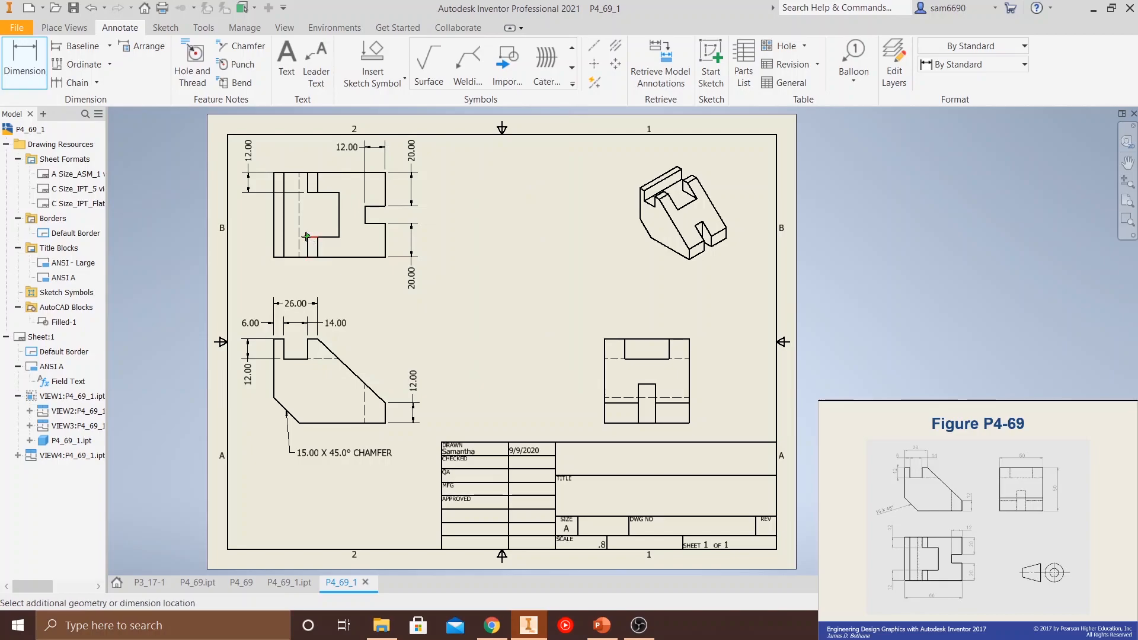
{"action": "left_click", "coordinate": [305, 257]}
{"action": "left_click", "coordinate": [260, 214]}
{"action": "left_click", "coordinate": [477, 366]}
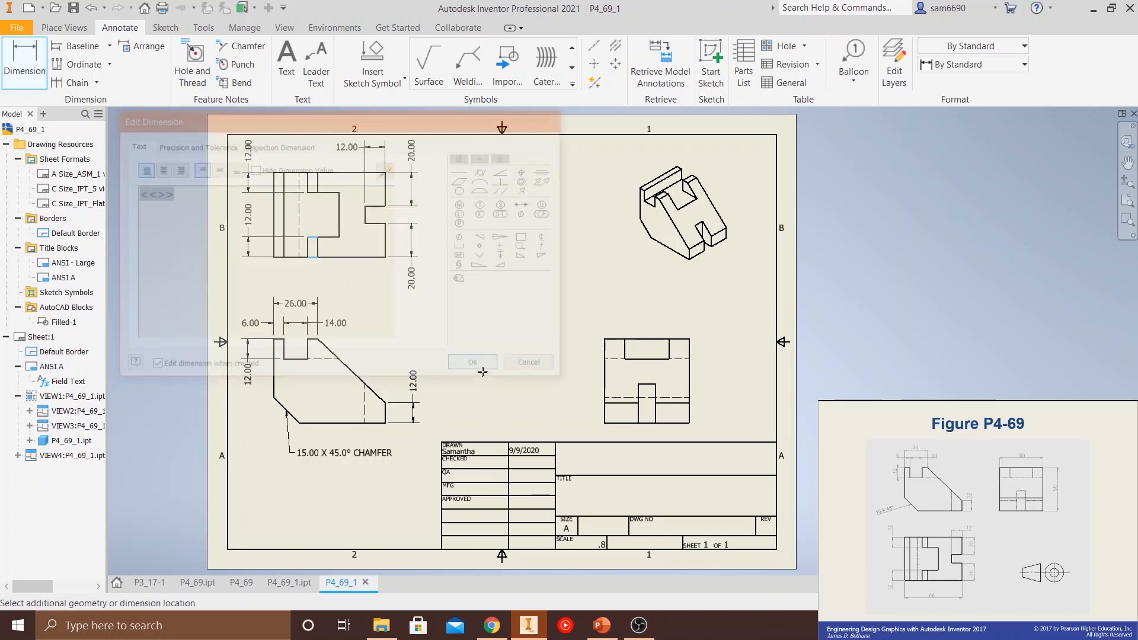
{"action": "key", "text": "Escape"}
- Shift the text of the lower cutout-edge dimension below its arrows on the left side of the top view
{"action": "left_click_drag", "start_coordinate": [248, 214], "coordinate": [250, 285]}
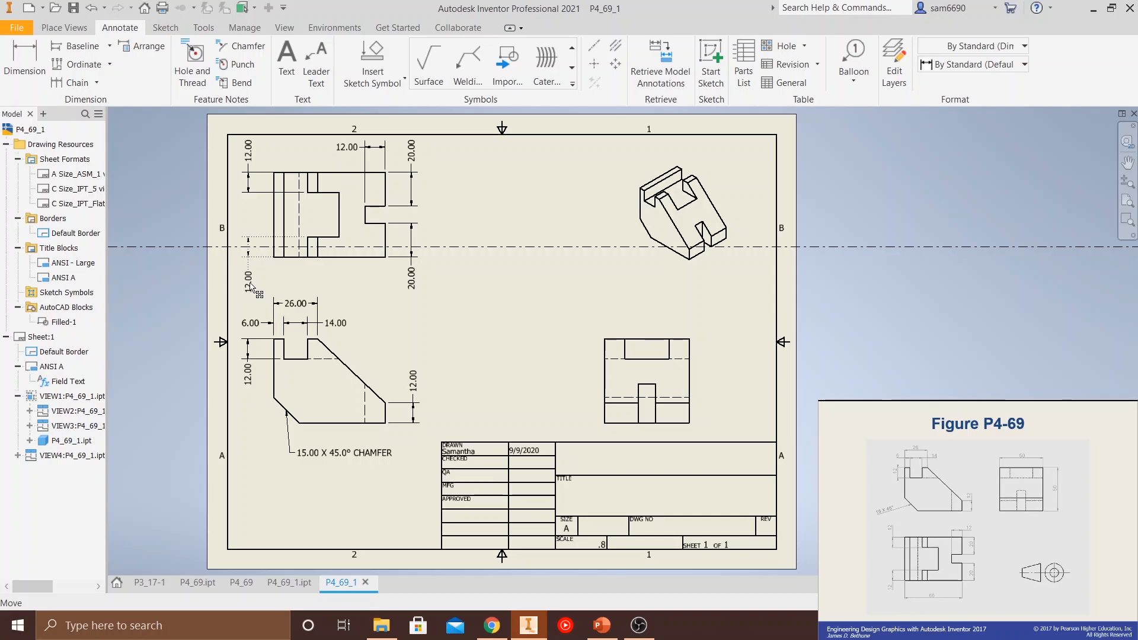
{"action": "left_click_drag", "start_coordinate": [250, 286], "coordinate": [249, 281]}
{"action": "left_click", "coordinate": [249, 284]}
{"action": "left_click", "coordinate": [250, 151]}
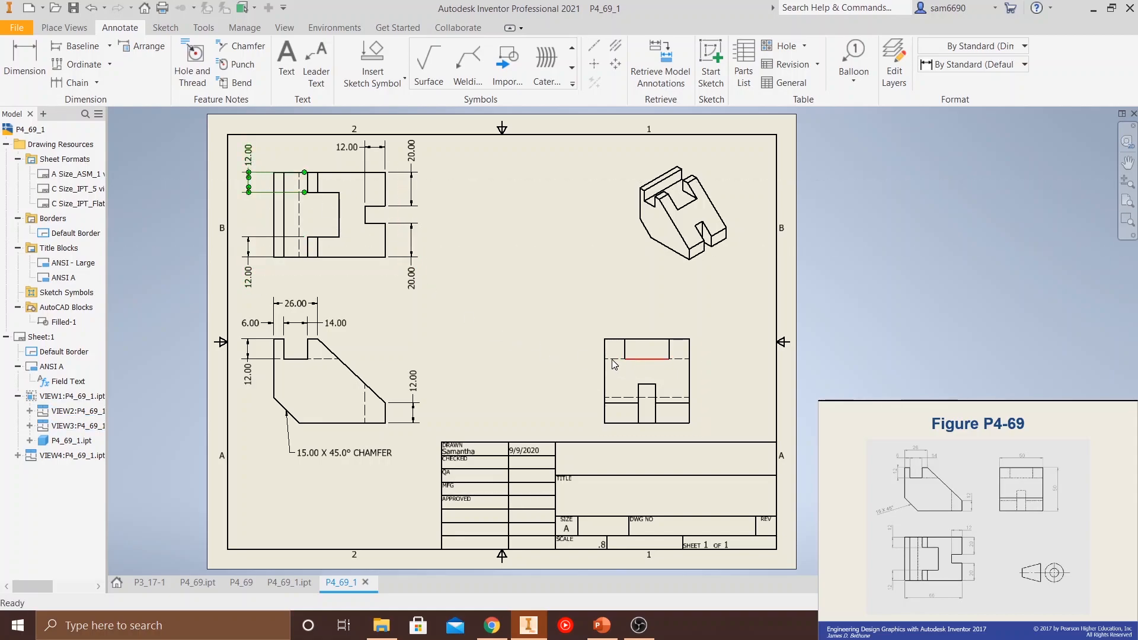
{"action": "left_click", "coordinate": [560, 322]}
- Dimension the top view's overall length below the view, keeping the default text
{"action": "key", "text": "d"}
{"action": "left_click", "coordinate": [276, 259]}
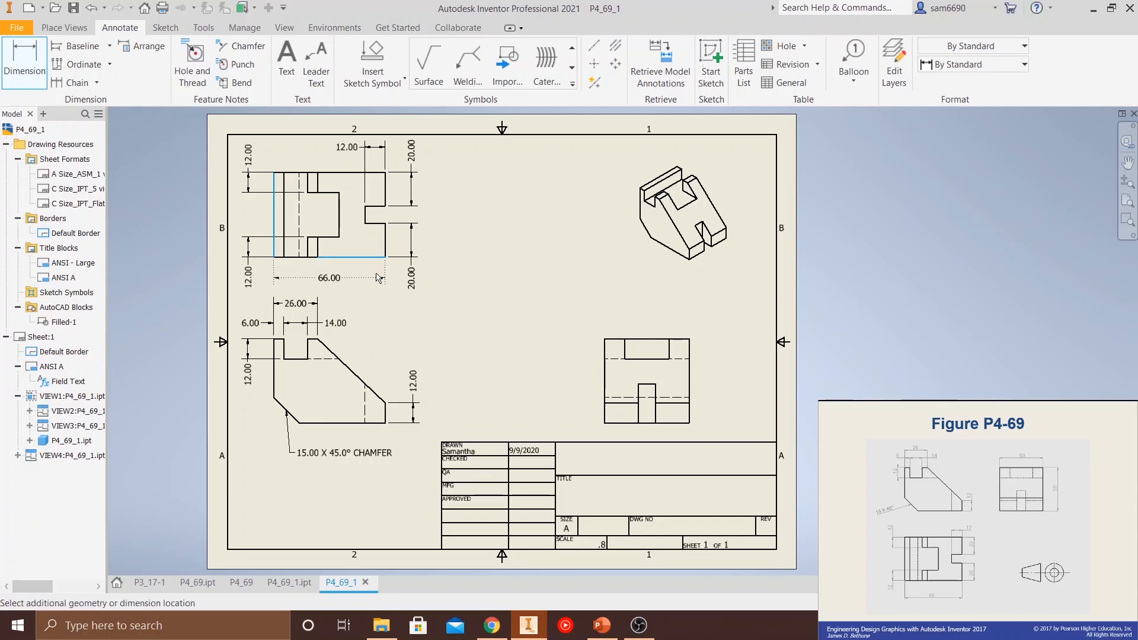
{"action": "left_click", "coordinate": [377, 279]}
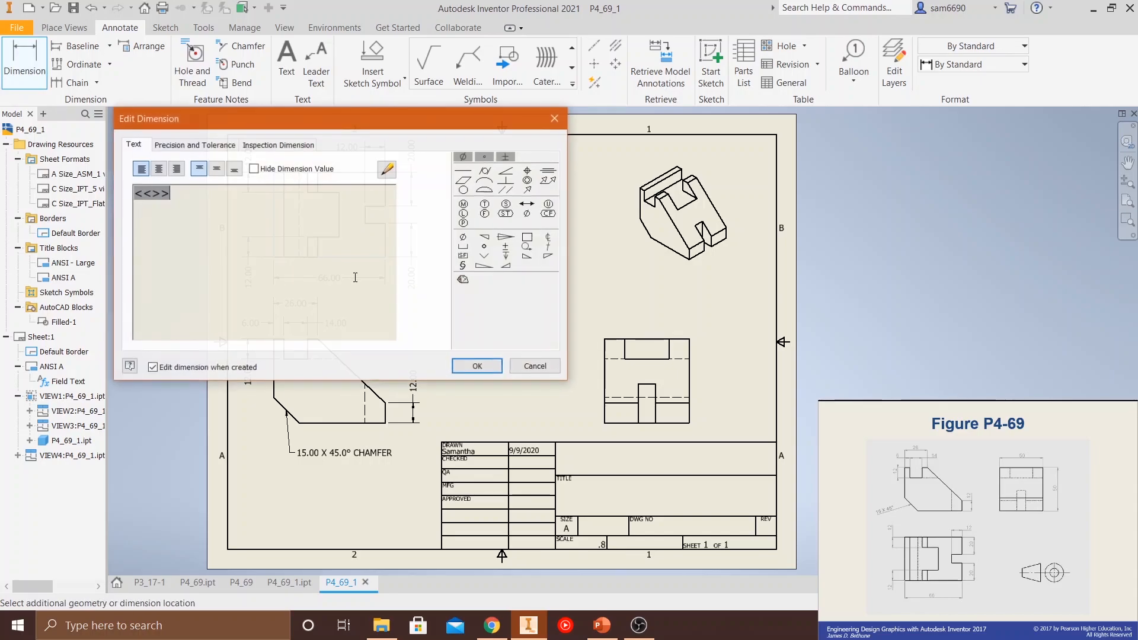
{"action": "left_click", "coordinate": [477, 364]}
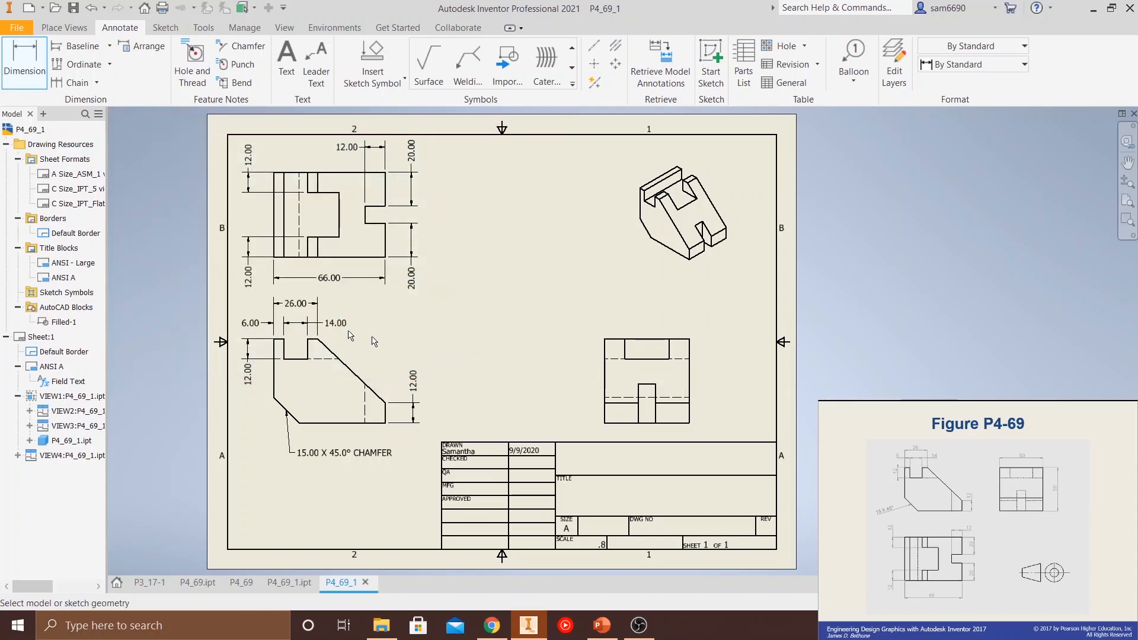
{"action": "key", "text": "Escape"}
- Move the front view slightly down the sheet and set the base view's scale to .7
{"action": "left_click_drag", "start_coordinate": [372, 332], "coordinate": [371, 341]}
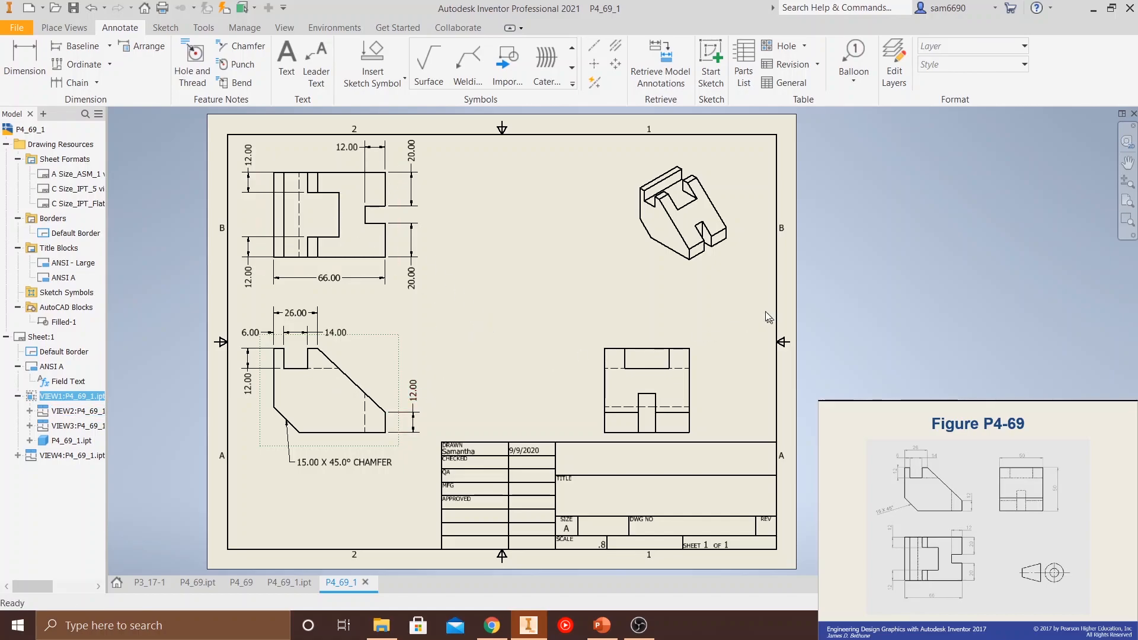
{"action": "left_click", "coordinate": [597, 305]}
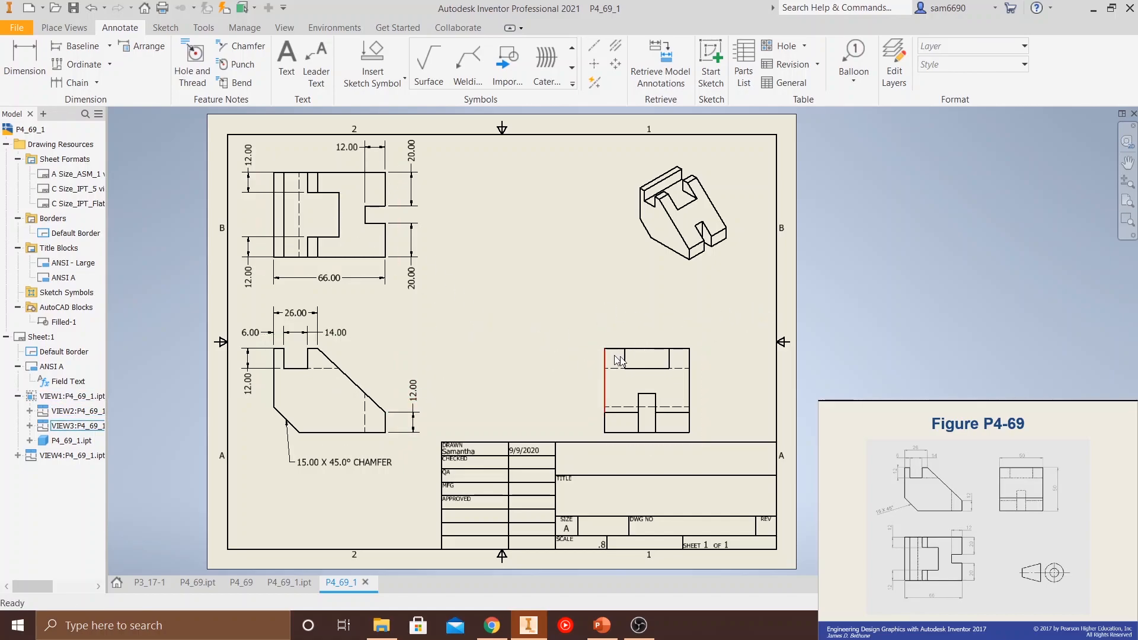
{"action": "left_click", "coordinate": [374, 251]}
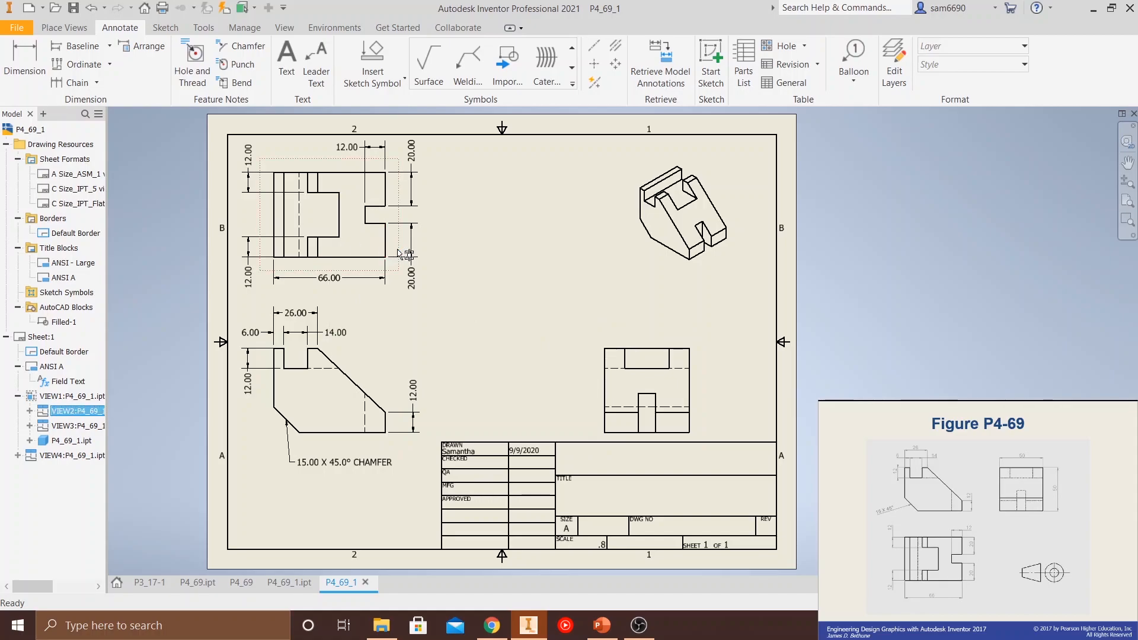
{"action": "double_click", "coordinate": [399, 251]}
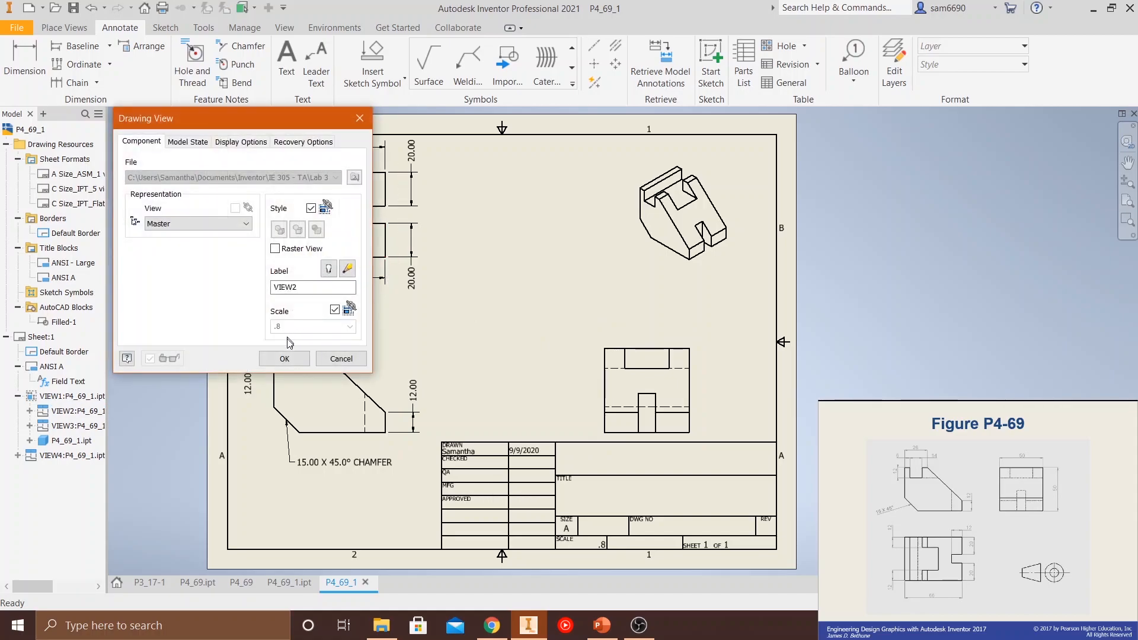
{"action": "left_click", "coordinate": [357, 360]}
{"action": "double_click", "coordinate": [388, 371]}
{"action": "double_click", "coordinate": [287, 326]}
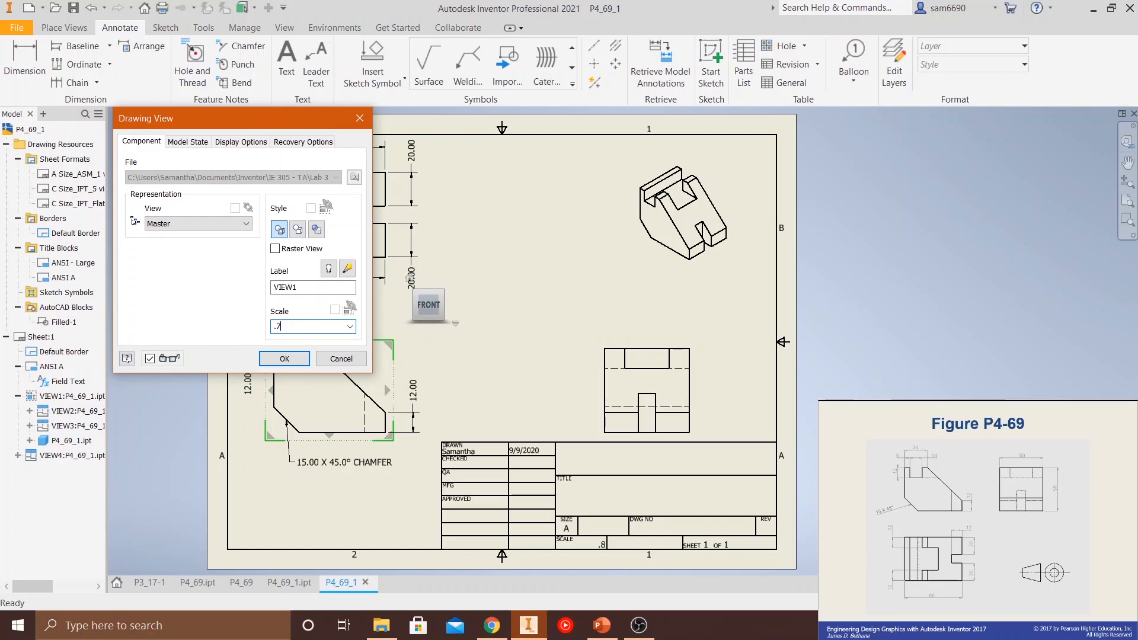
{"action": "type", "text": ".7"}
{"action": "left_click", "coordinate": [296, 362]}
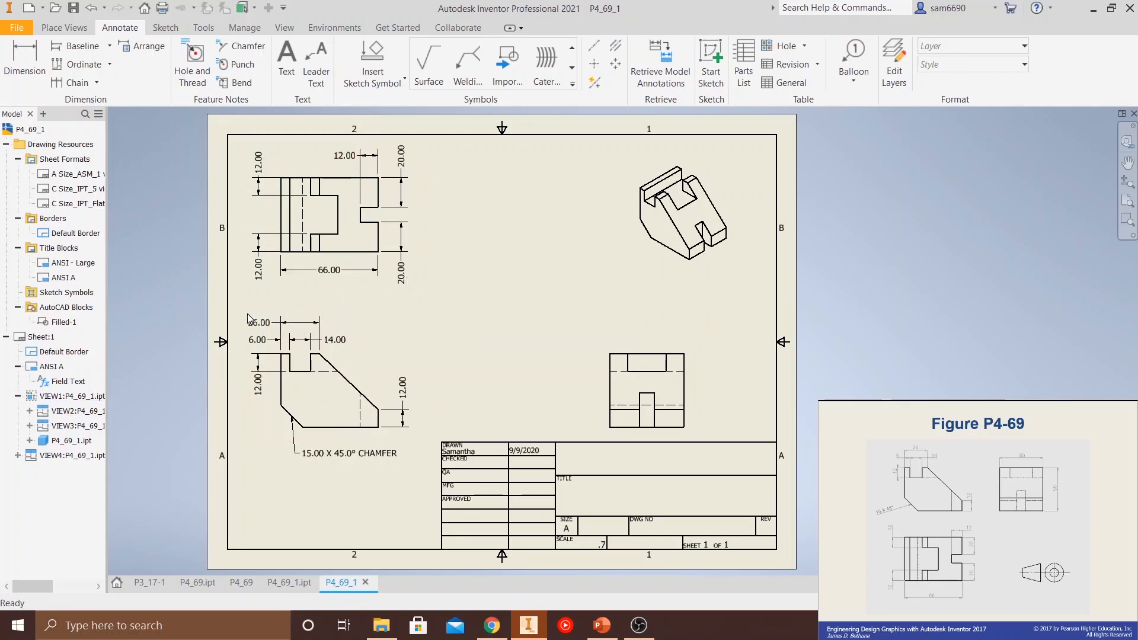
- Raise the 26.00 dimension slightly above the front view and move the front view up the sheet
{"action": "mouse_move", "coordinate": [275, 323]}
{"action": "left_mouse_down"}
{"action": "mouse_move", "coordinate": [307, 321]}
{"action": "mouse_move", "coordinate": [293, 321]}
{"action": "left_mouse_up"}
{"action": "left_click", "coordinate": [451, 328]}
{"action": "left_click_drag", "start_coordinate": [389, 356], "coordinate": [383, 337]}
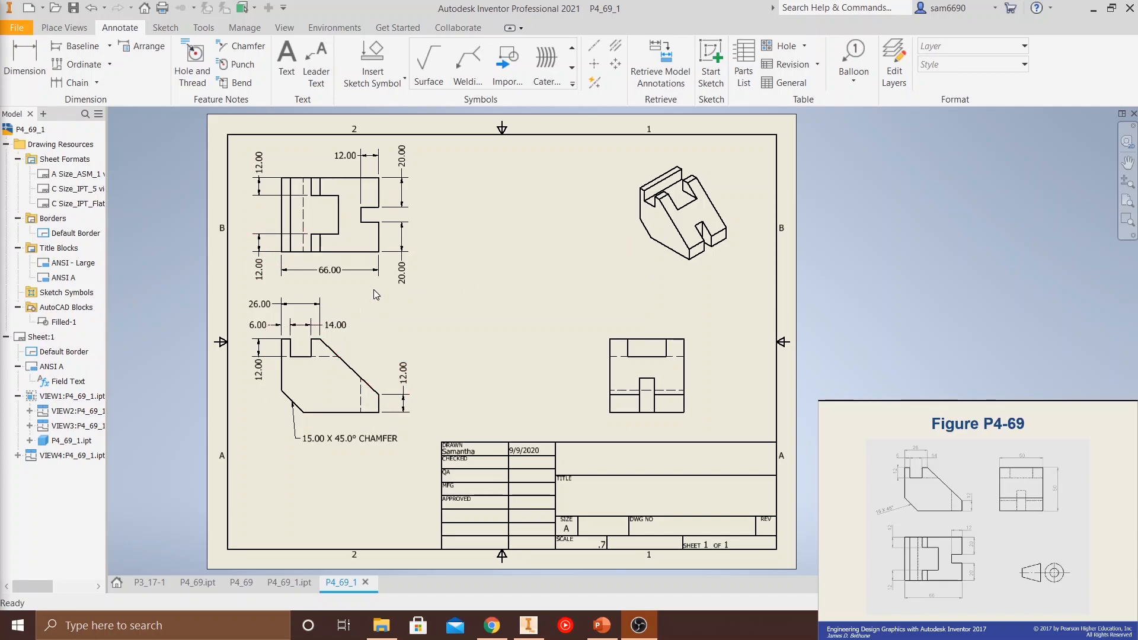
{"action": "left_click", "coordinate": [380, 207]}
- Dimension the overall height to the right of the right side view, keeping the default text
{"action": "left_click", "coordinate": [24, 59]}
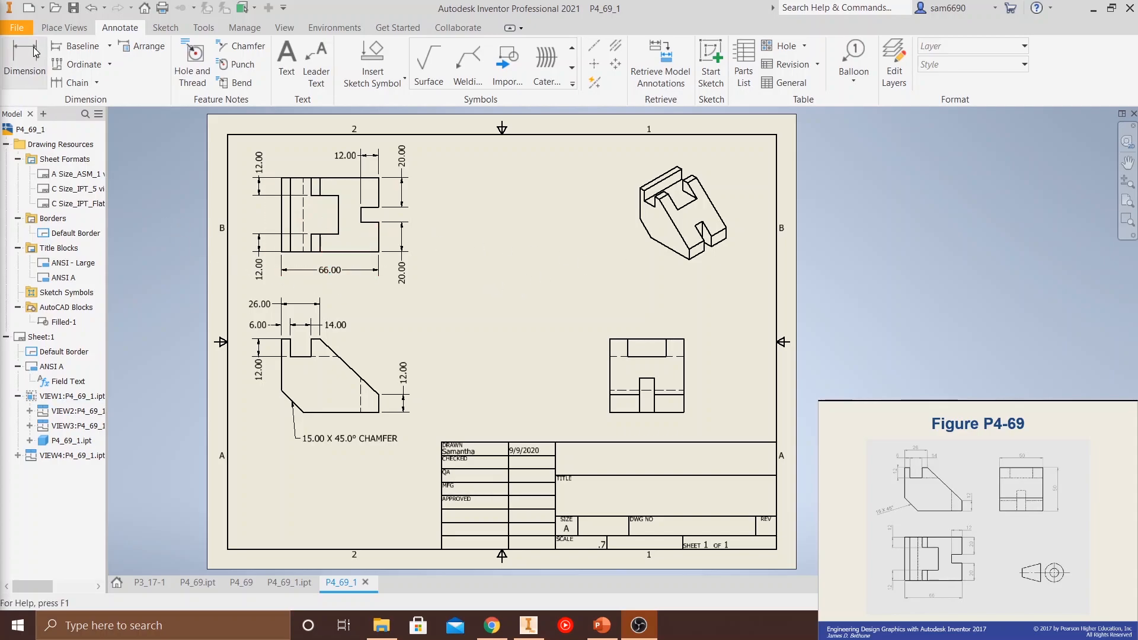
{"action": "left_click", "coordinate": [685, 356]}
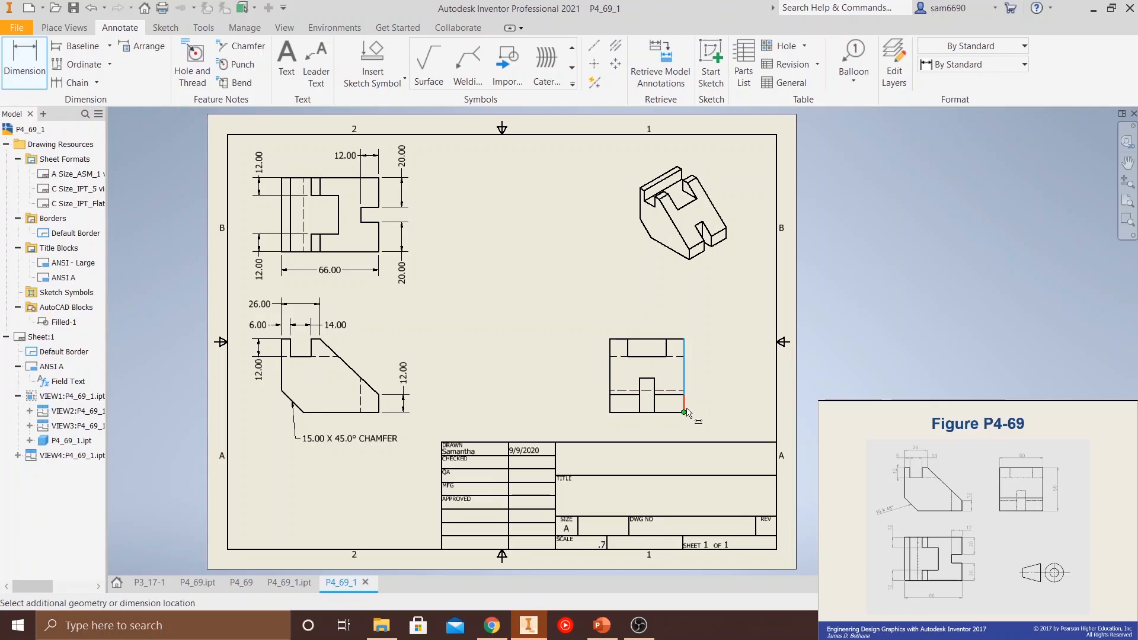
{"action": "left_click", "coordinate": [700, 393]}
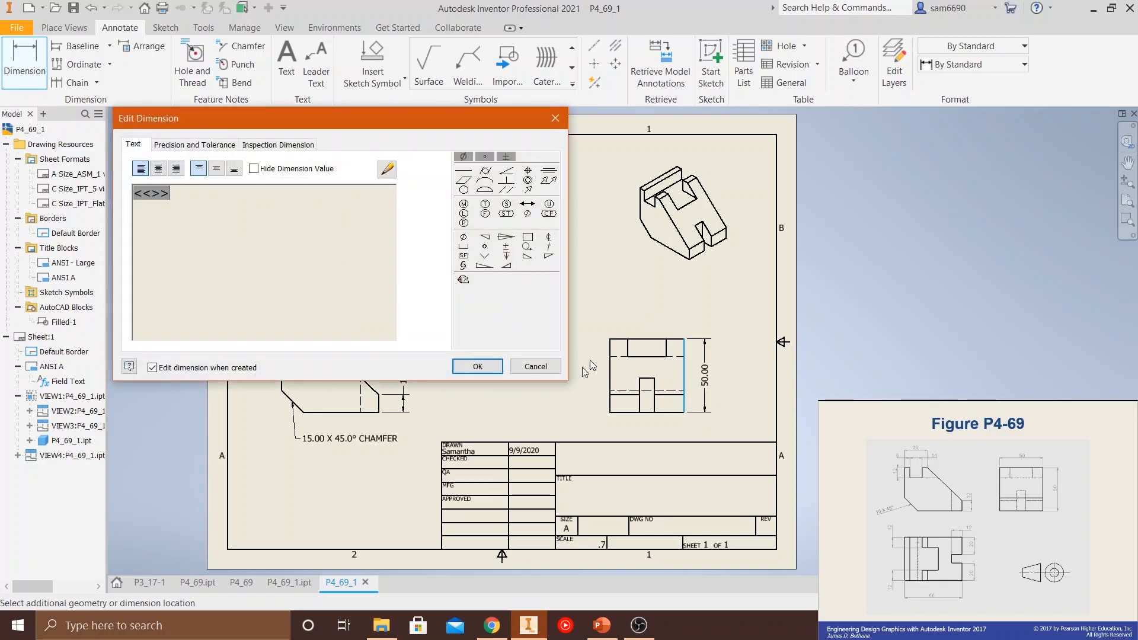
{"action": "left_click", "coordinate": [478, 366]}
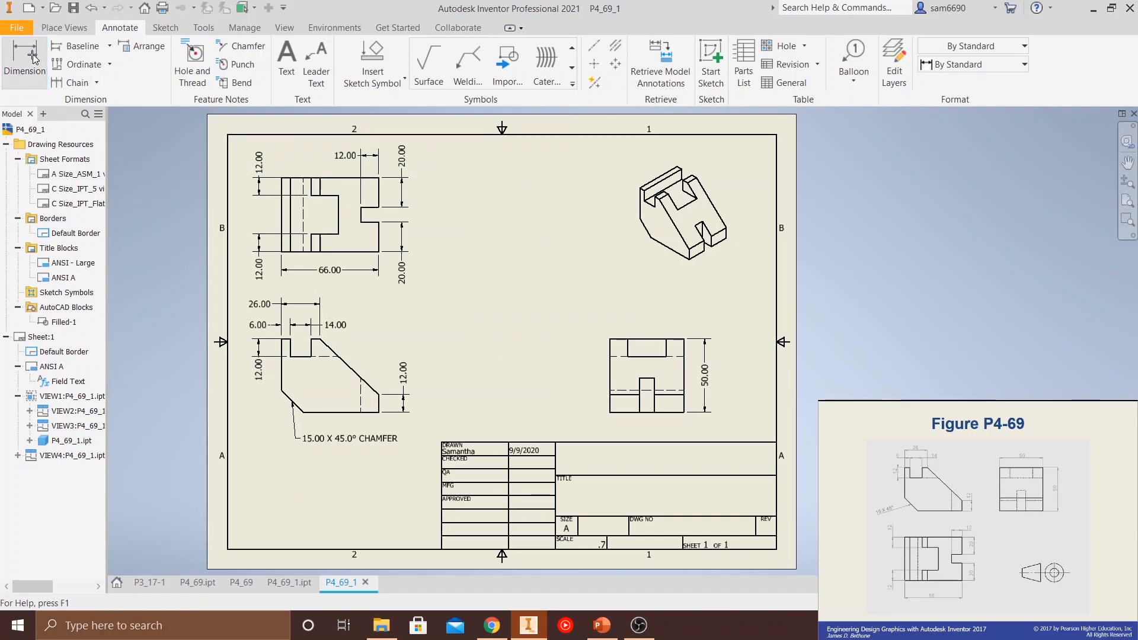
- Dimension the right side view's overall width above the view with default text, and bring the dimension closer to the view
{"action": "left_click", "coordinate": [610, 345]}
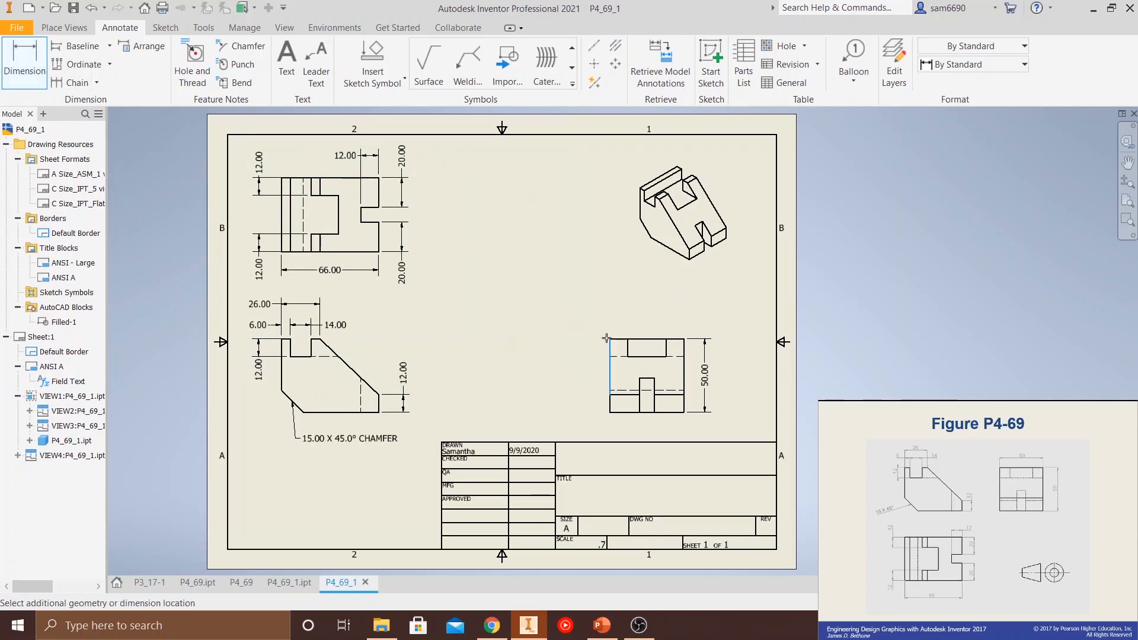
{"action": "key", "text": "Escape"}
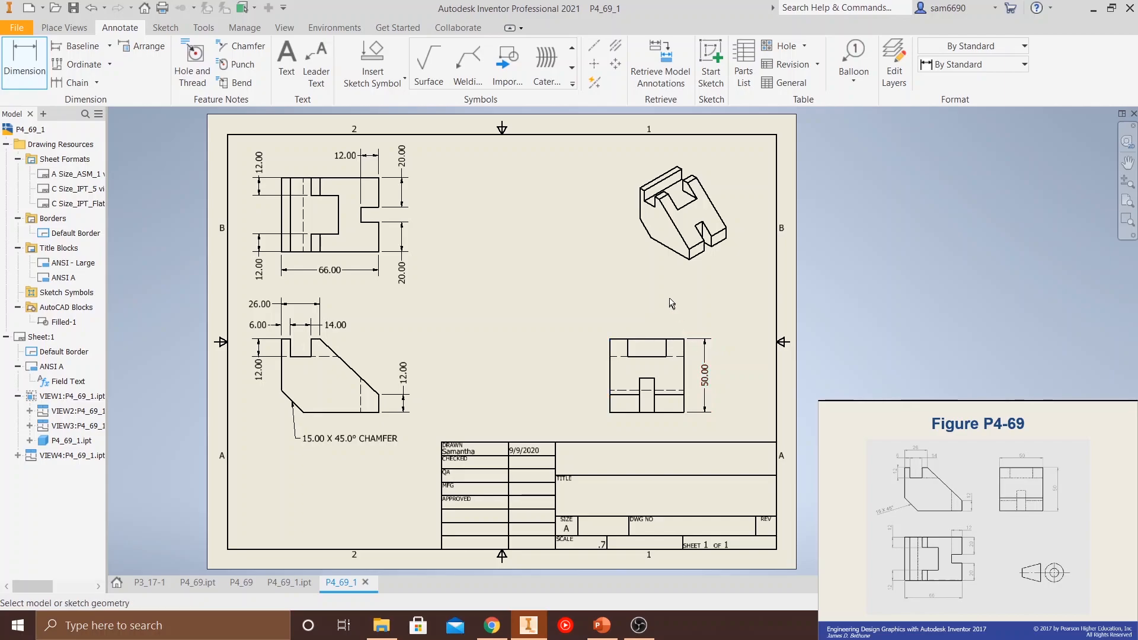
{"action": "left_click", "coordinate": [613, 339]}
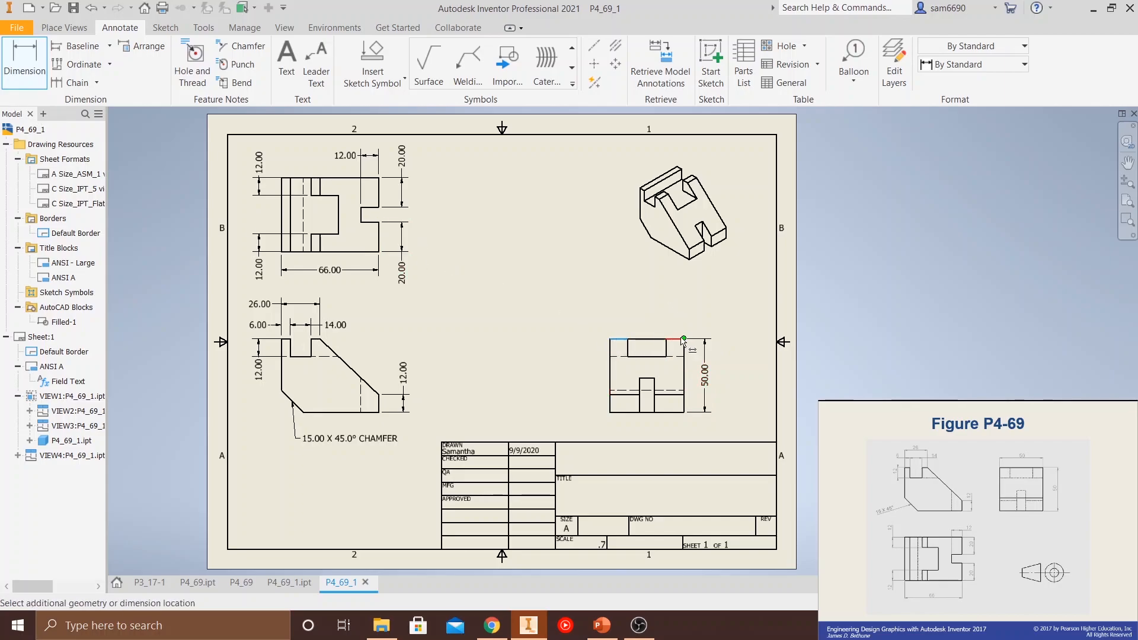
{"action": "left_click", "coordinate": [665, 304]}
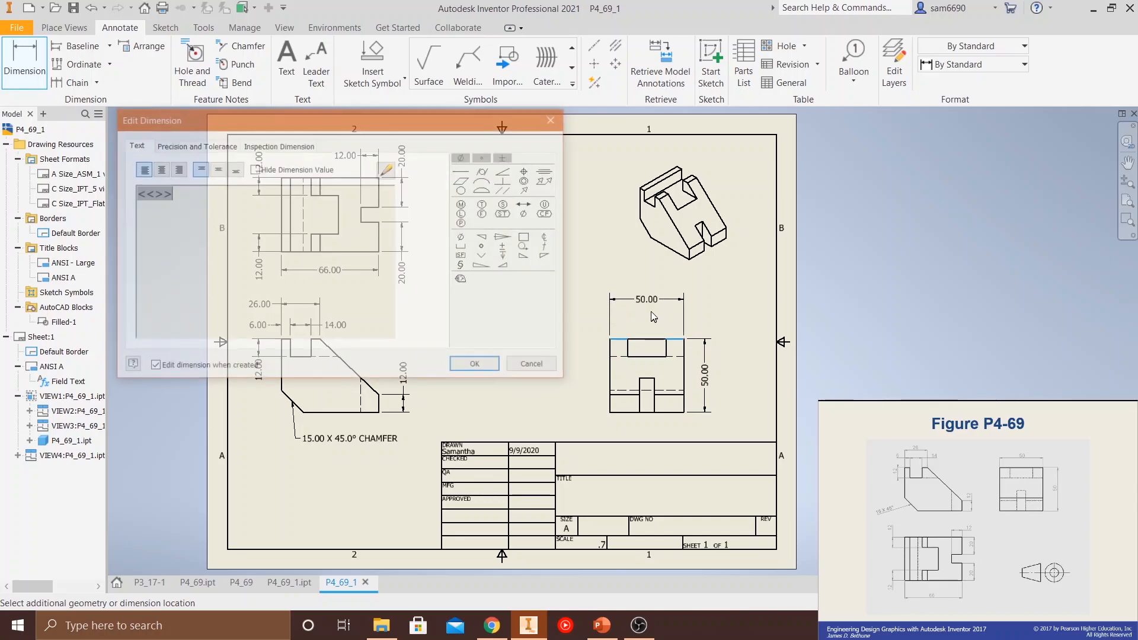
{"action": "key", "text": "Return"}
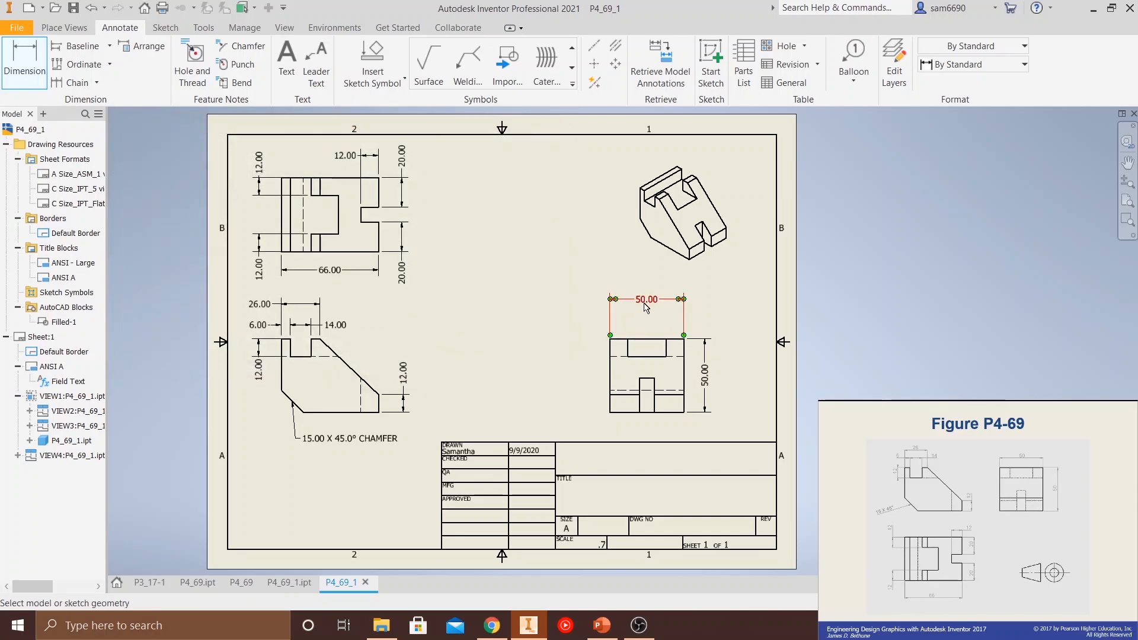
{"action": "left_click_drag", "start_coordinate": [651, 304], "coordinate": [650, 323]}
{"action": "key", "text": "Escape"}
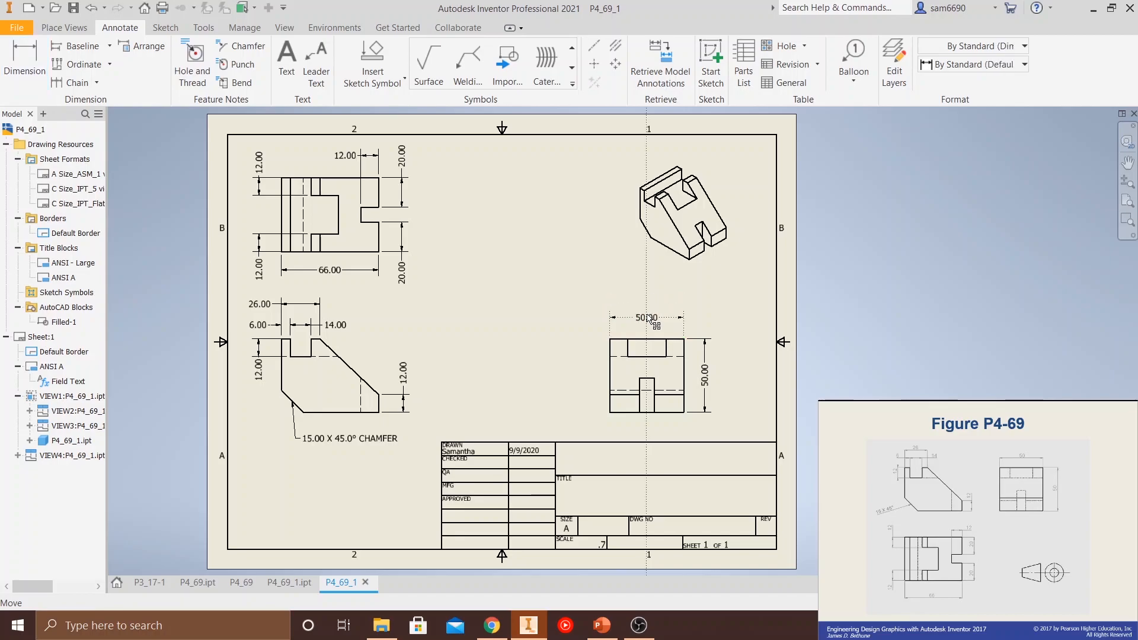
- Shift the front and top views right, and the right side and isometric views left, to space them evenly on the sheet
{"action": "left_click_drag", "start_coordinate": [386, 353], "coordinate": [414, 348]}
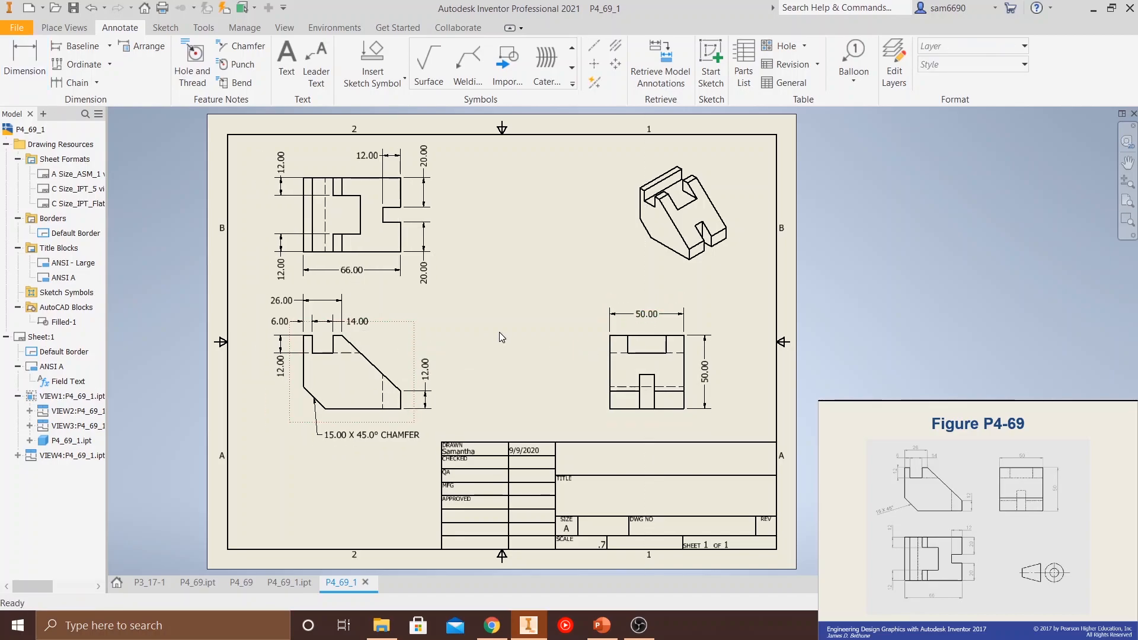
{"action": "left_click_drag", "start_coordinate": [610, 359], "coordinate": [593, 358]}
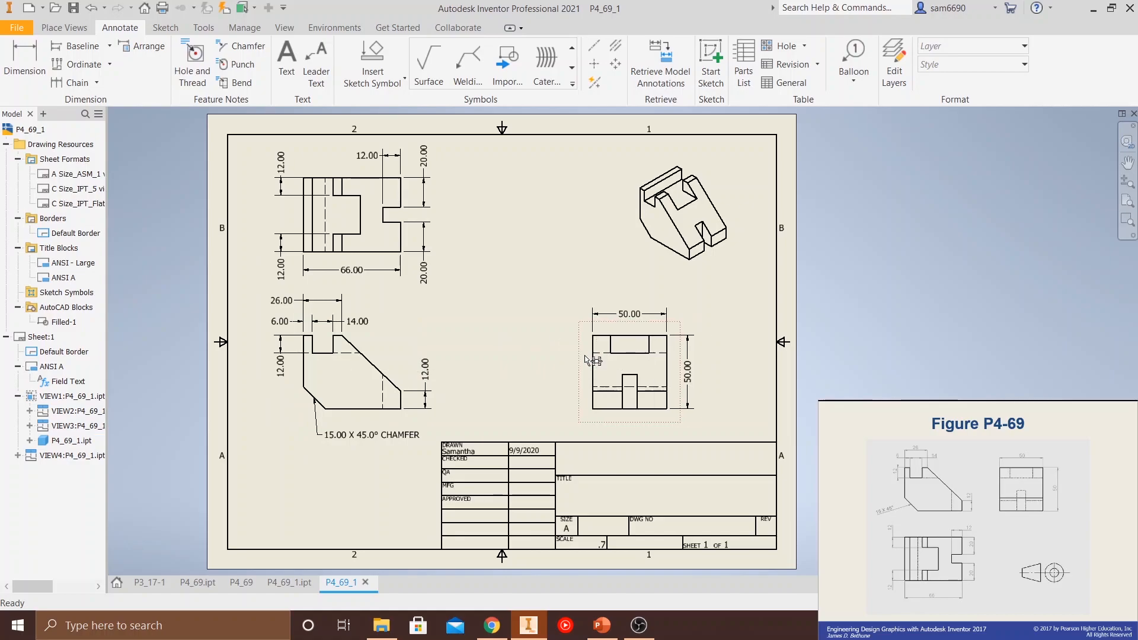
{"action": "left_click_drag", "start_coordinate": [639, 256], "coordinate": [613, 256]}
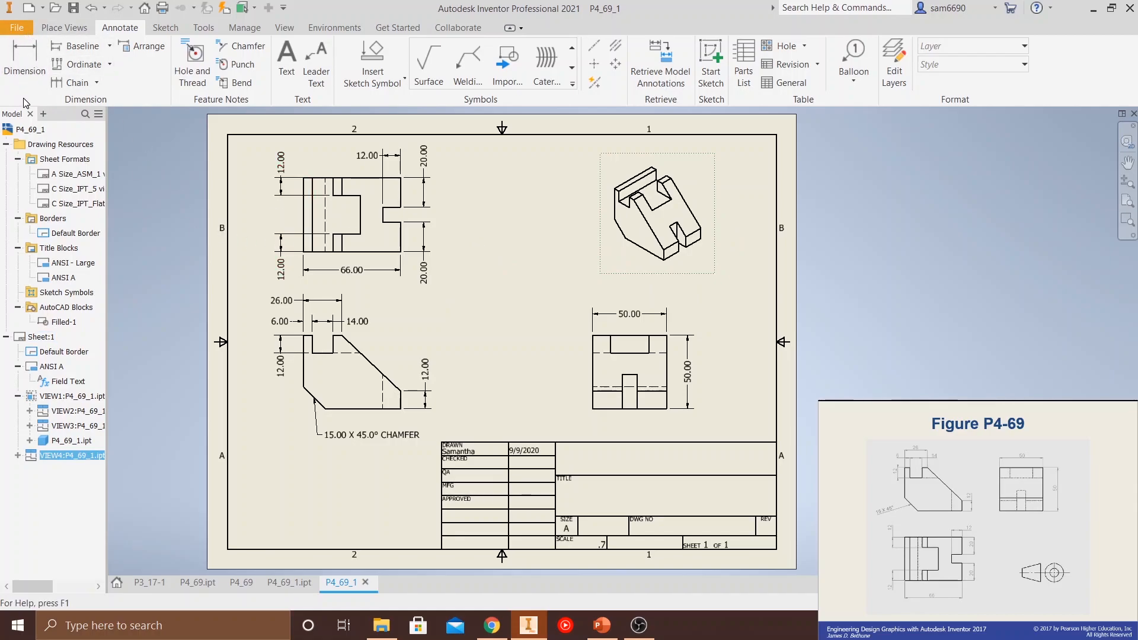
- In the drawing's iProperties summary, set the title to P4-69 and the company to Penn State Behrend, and fill in the subject
{"action": "left_click", "coordinate": [23, 30]}
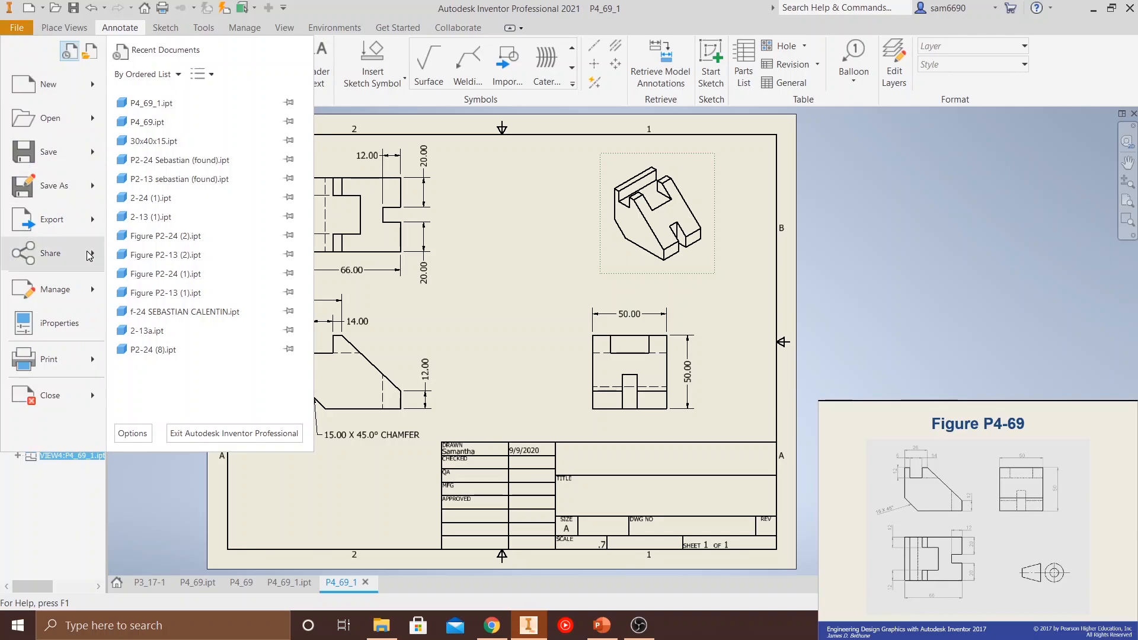
{"action": "left_click", "coordinate": [68, 334]}
{"action": "mouse_move", "coordinate": [588, 85]}
{"action": "left_mouse_down"}
{"action": "mouse_move", "coordinate": [820, 126]}
{"action": "mouse_move", "coordinate": [944, 118]}
{"action": "mouse_move", "coordinate": [990, 130]}
{"action": "mouse_move", "coordinate": [975, 122]}
{"action": "left_mouse_up"}
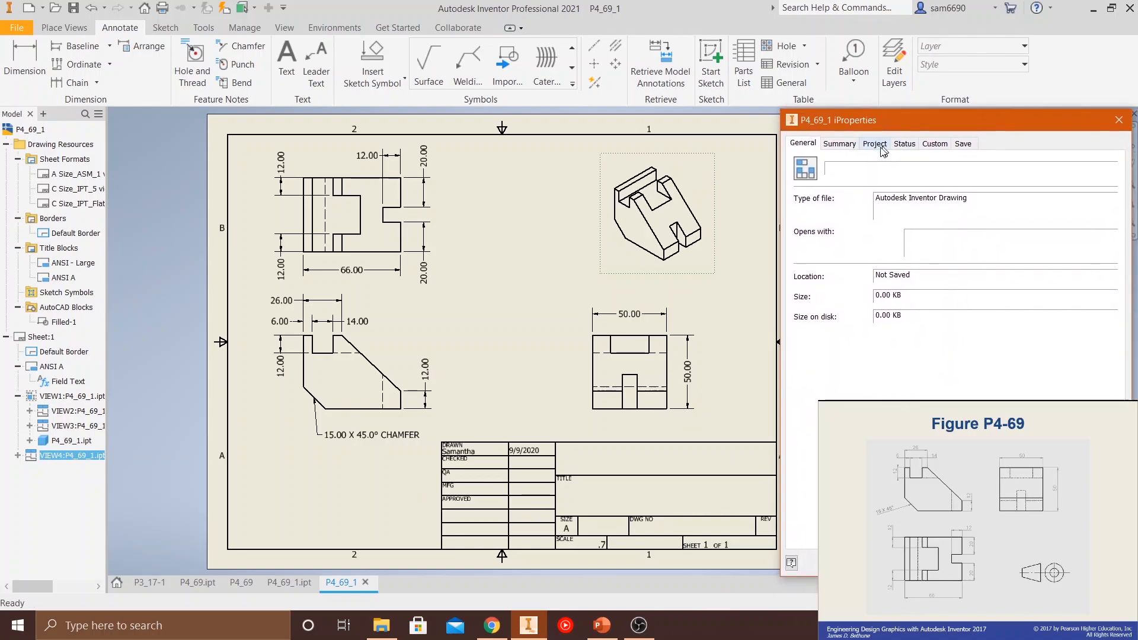
{"action": "left_click", "coordinate": [841, 143]}
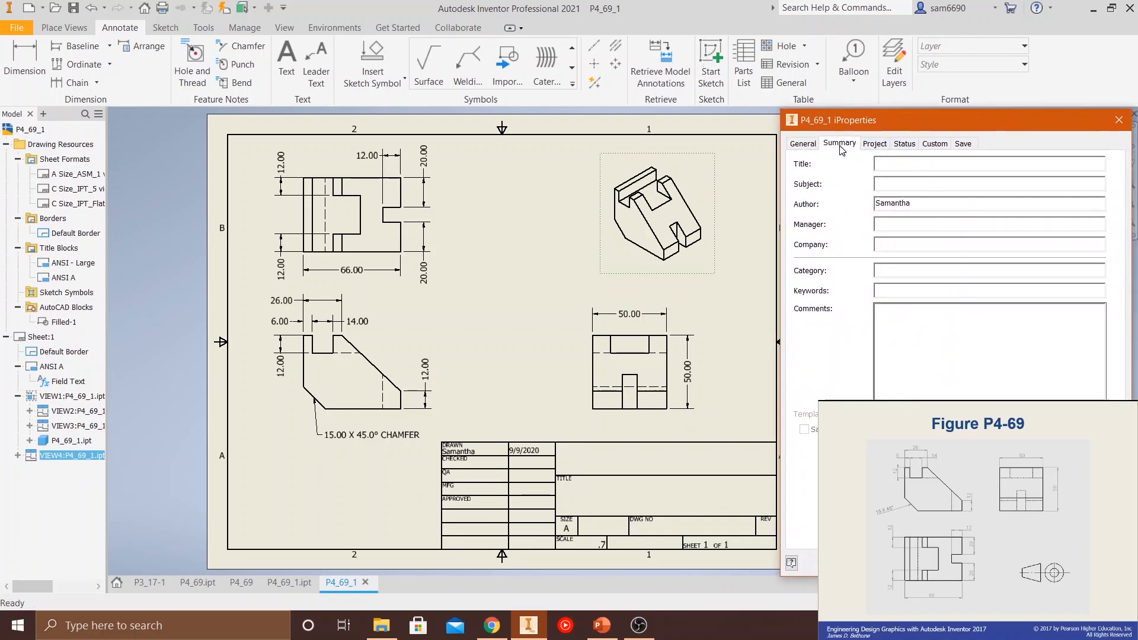
{"action": "left_click", "coordinate": [875, 144]}
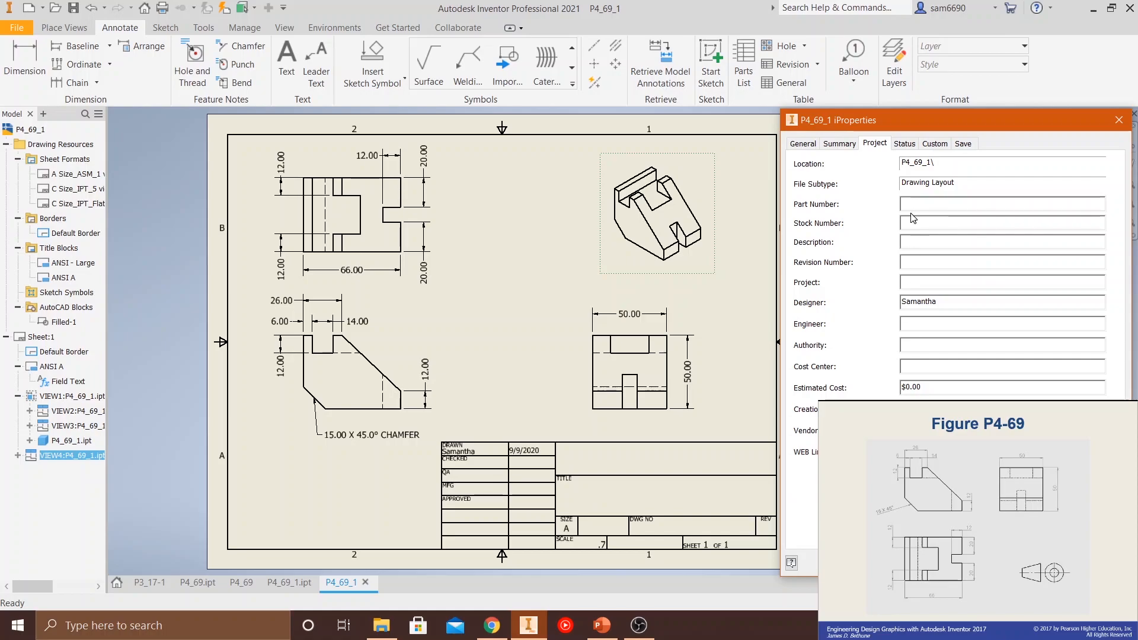
{"action": "left_click", "coordinate": [839, 144]}
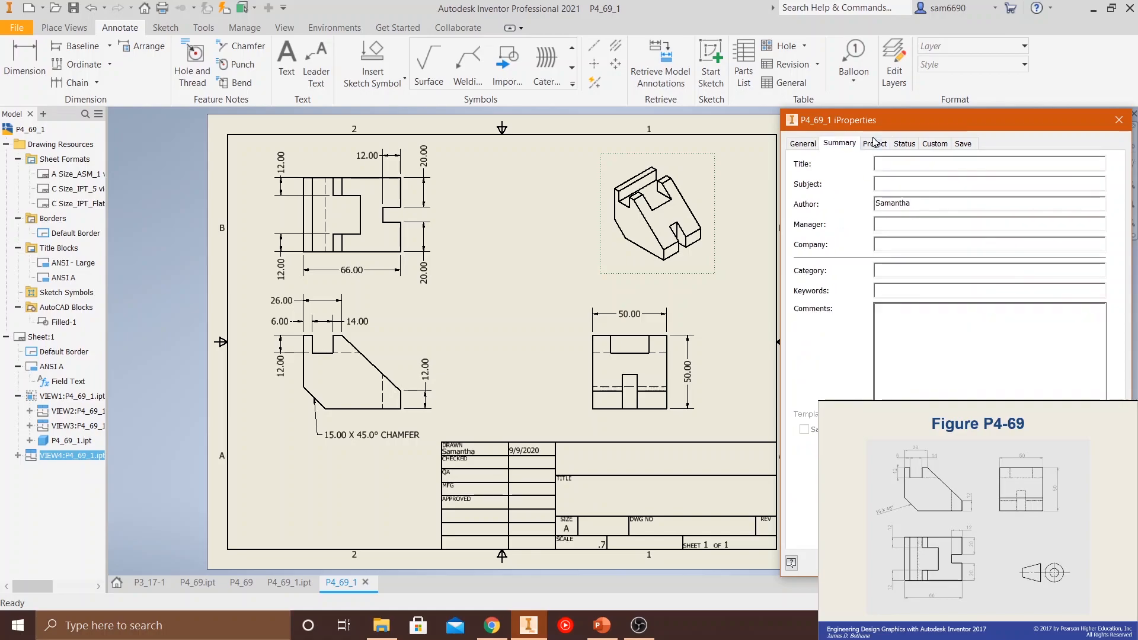
{"action": "left_click", "coordinate": [896, 169]}
{"action": "type", "text": "P4-69"}
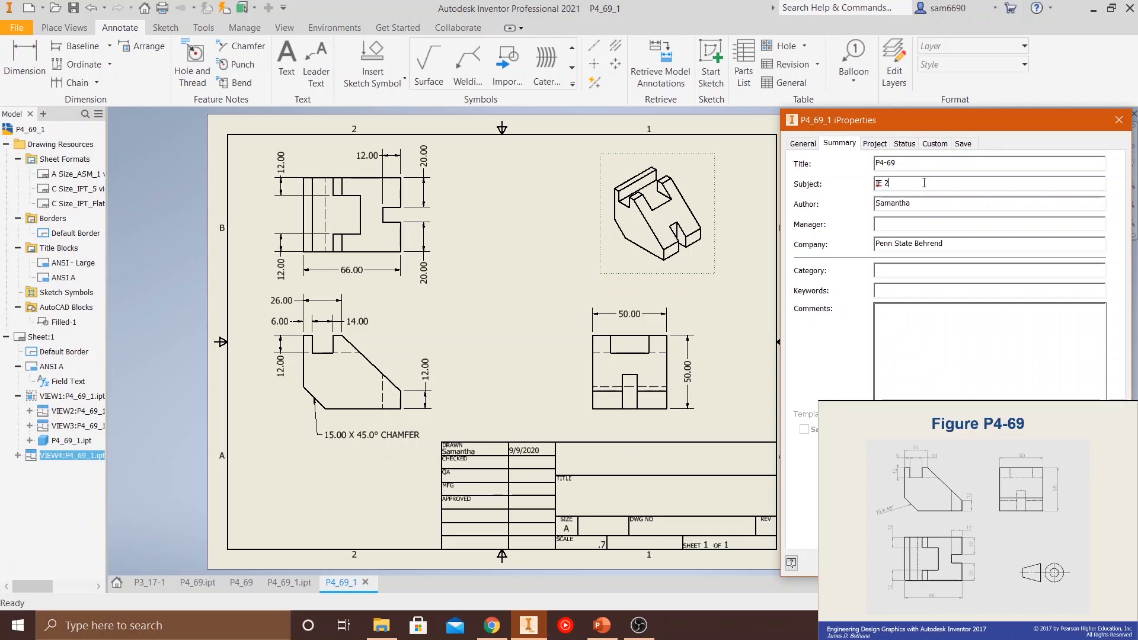
- Set the drawing's part number to 1 in its project properties and apply the properties to the title block
{"action": "left_click", "coordinate": [875, 143]}
{"action": "left_click", "coordinate": [839, 143]}
{"action": "left_click", "coordinate": [875, 144]}
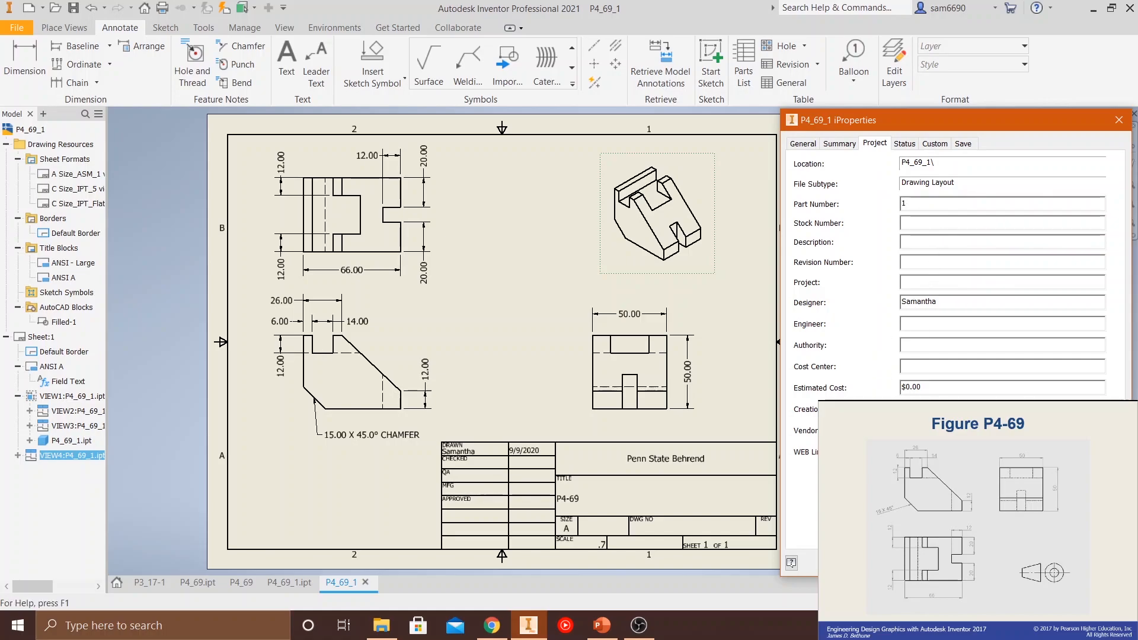
{"action": "key", "text": "Return"}
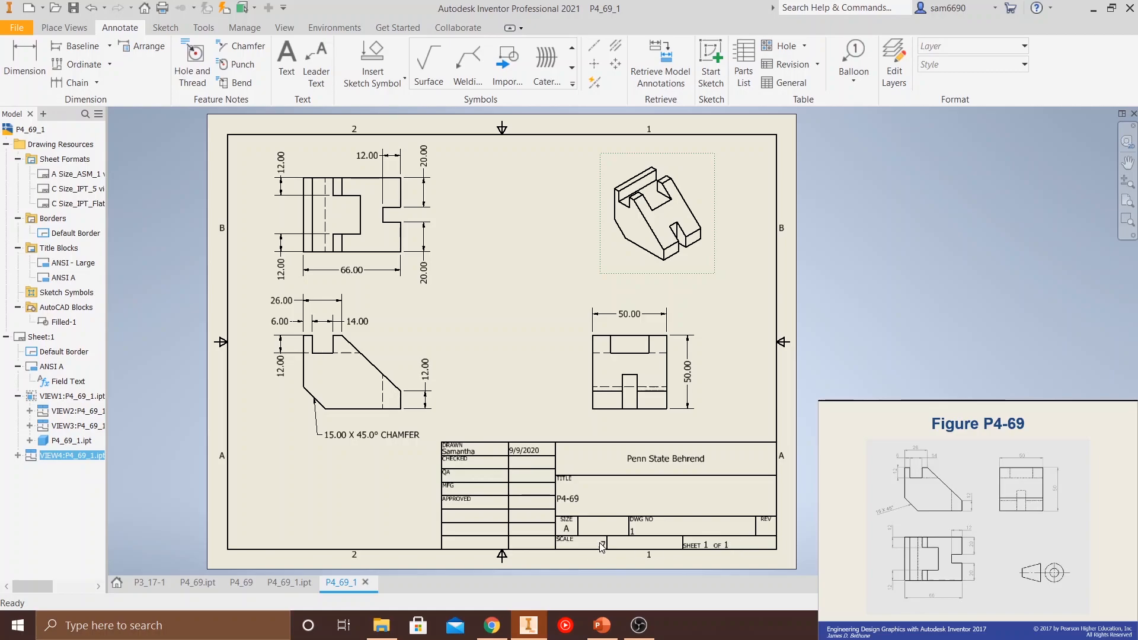
- Delete the ANSI A title block from Sheet:1
{"action": "left_click", "coordinate": [485, 327]}
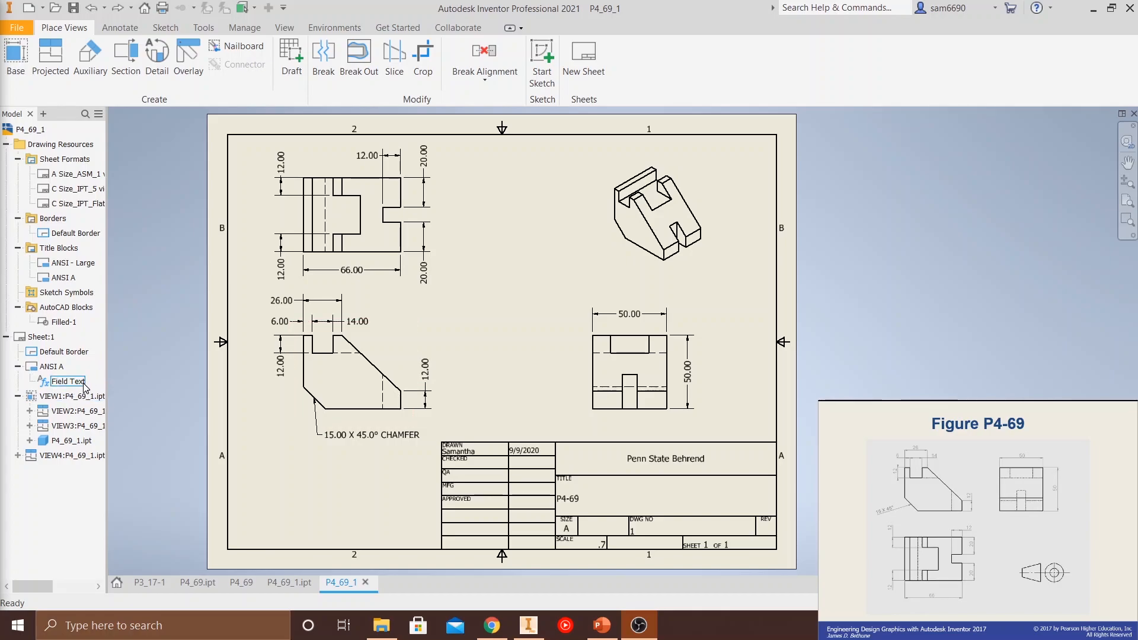
{"action": "left_click", "coordinate": [52, 368]}
{"action": "key", "text": "Delete"}
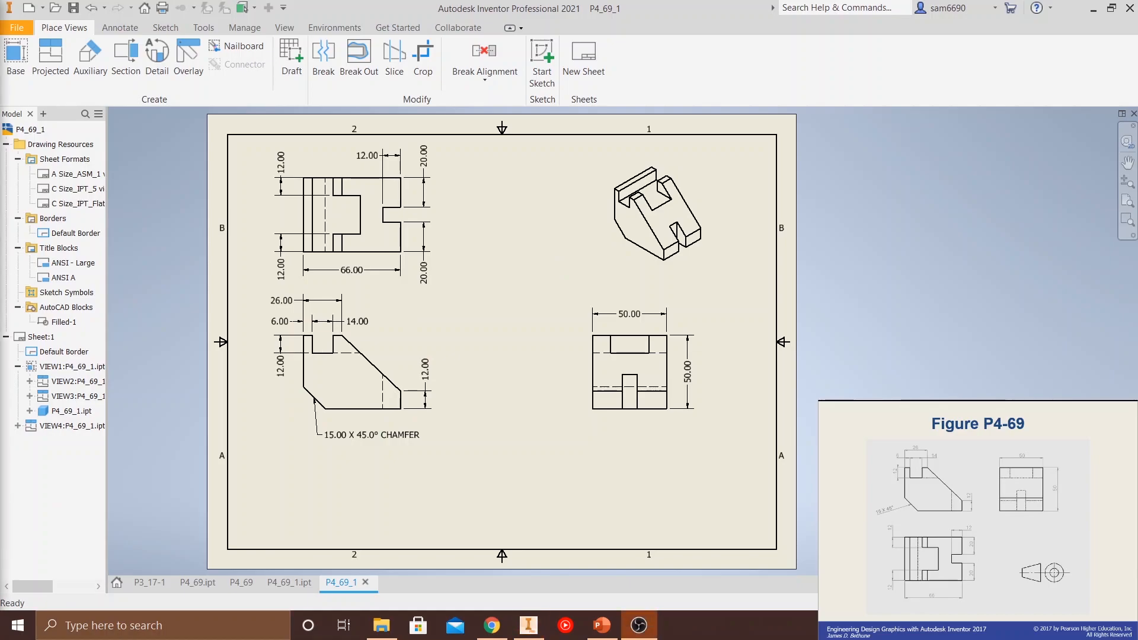
- Try a section view cut horizontally through the middle of the top view, placed at scale .7, and undo it
{"action": "left_click", "coordinate": [128, 66]}
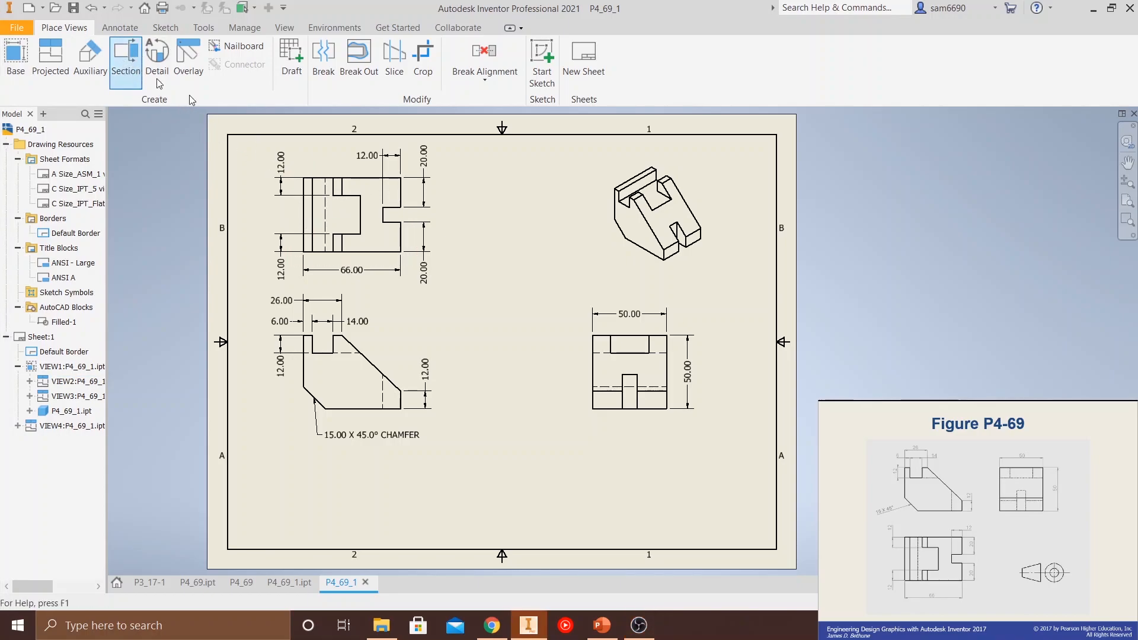
{"action": "left_click", "coordinate": [341, 175]}
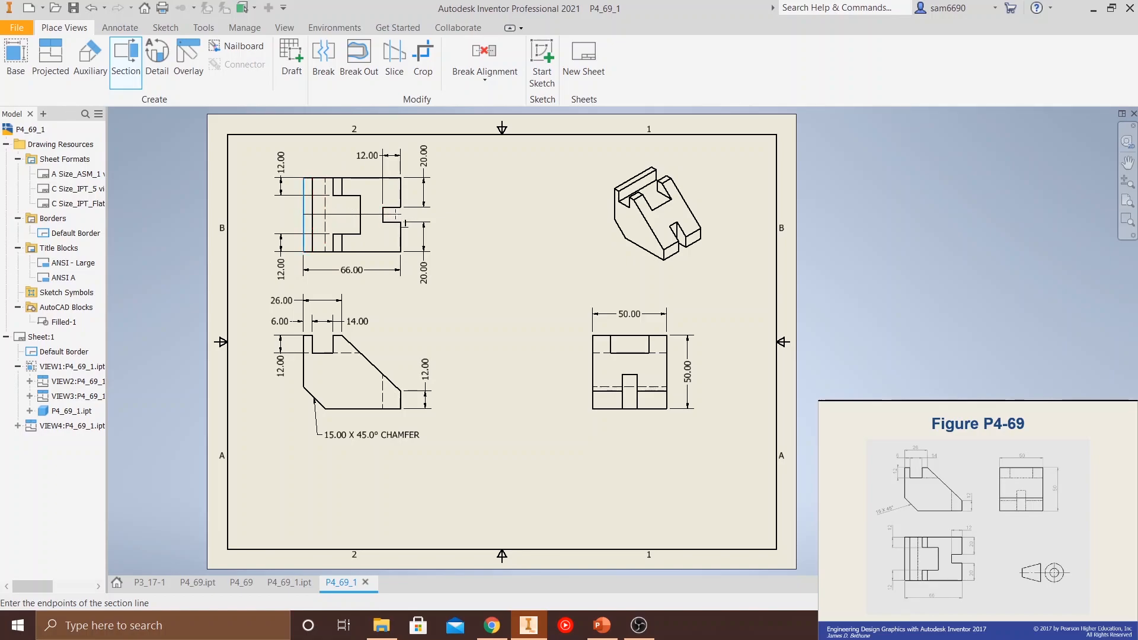
{"action": "left_click", "coordinate": [384, 215]}
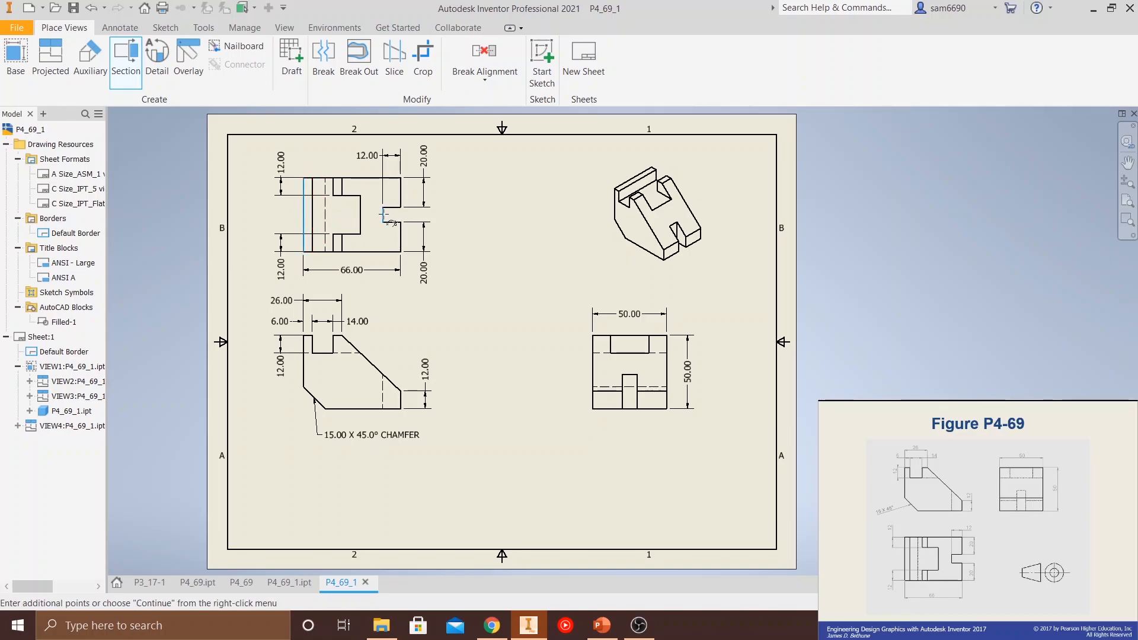
{"action": "right_click", "coordinate": [392, 215]}
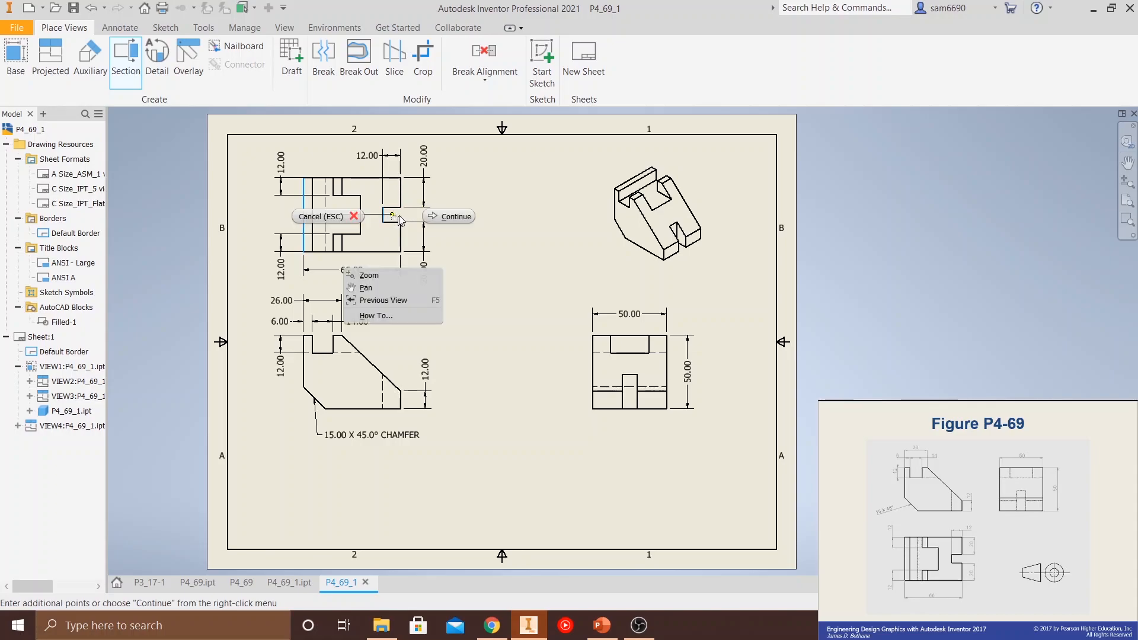
{"action": "left_click", "coordinate": [440, 216]}
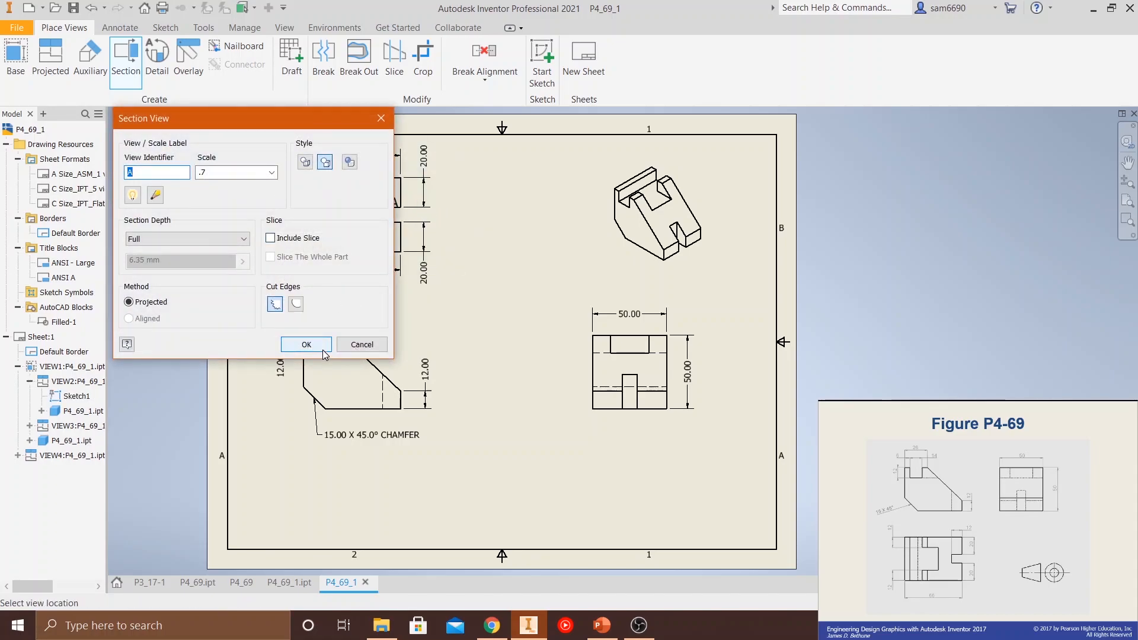
{"action": "left_click", "coordinate": [306, 344]}
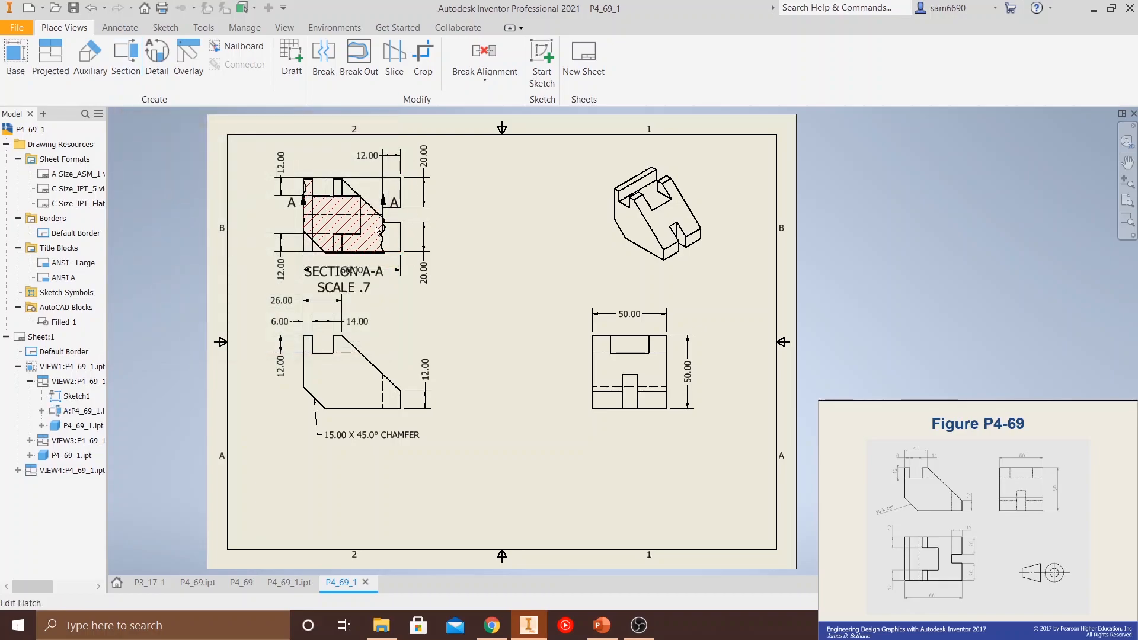
{"action": "left_click_drag", "start_coordinate": [372, 221], "coordinate": [370, 219]}
{"action": "key", "text": "ctrl+z"}
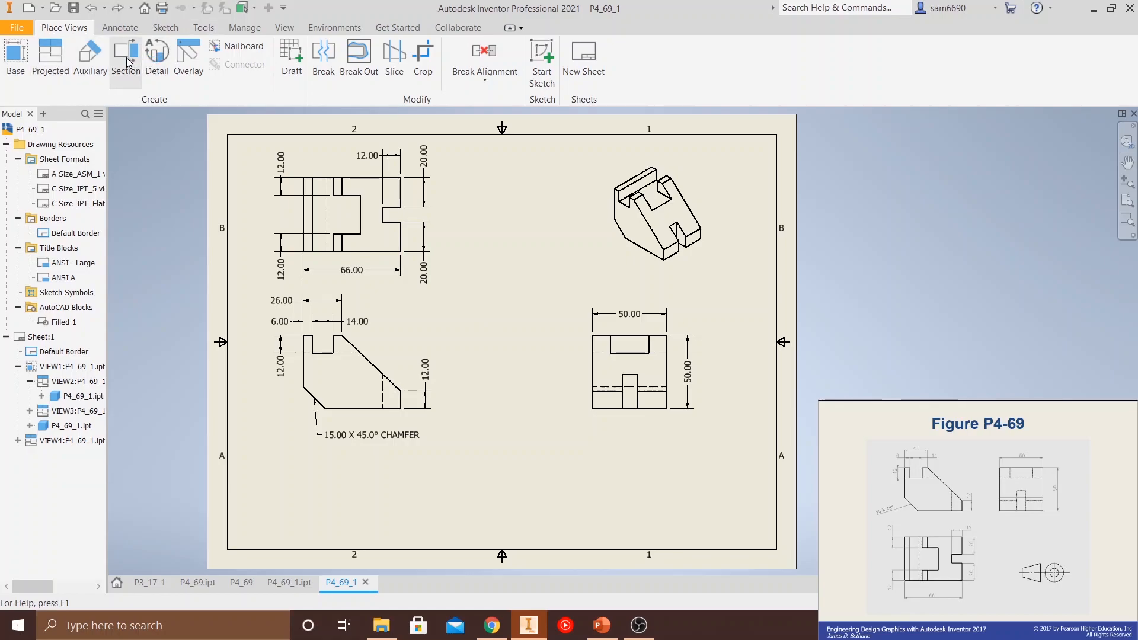
{"action": "left_click", "coordinate": [127, 61]}
{"action": "left_click", "coordinate": [380, 184]}
{"action": "left_click", "coordinate": [303, 212]}
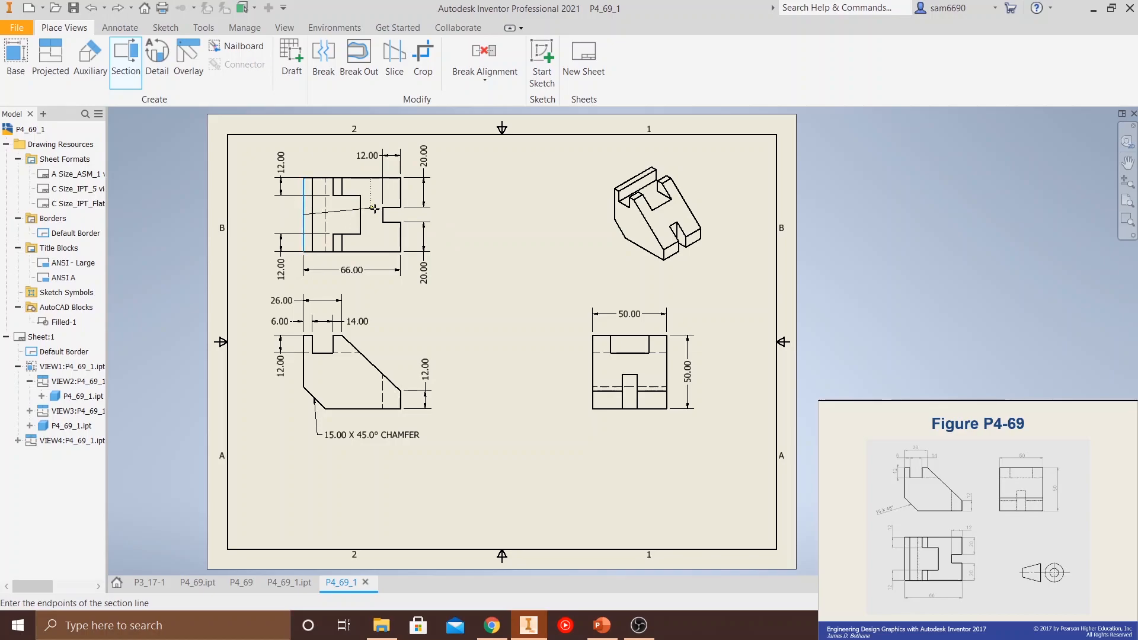
{"action": "left_click", "coordinate": [386, 215]}
{"action": "right_click", "coordinate": [335, 224]}
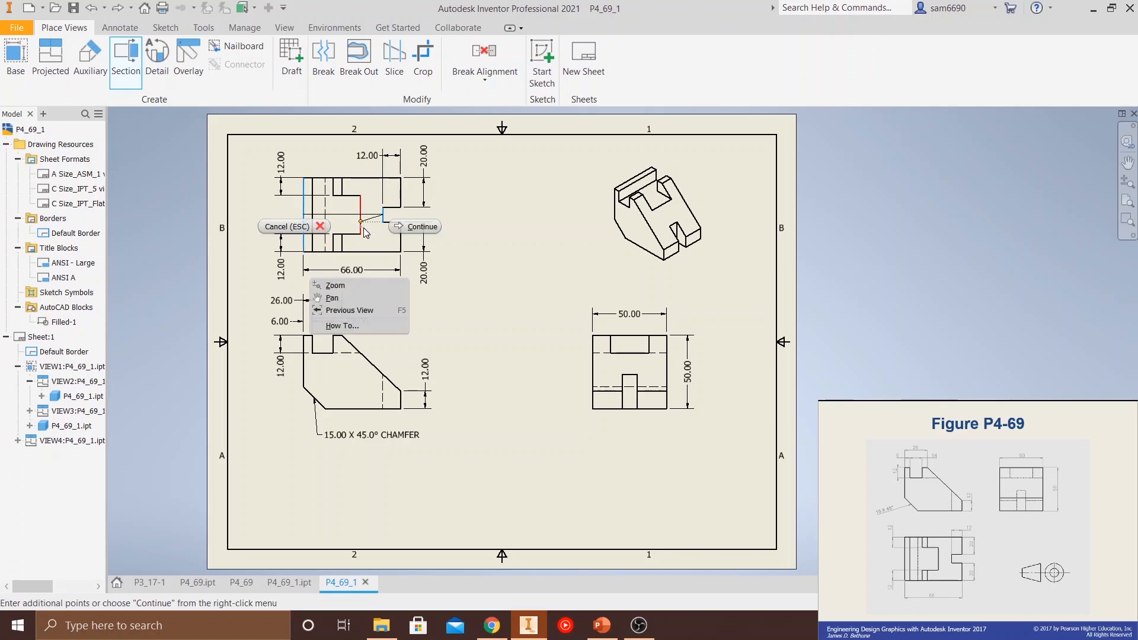
{"action": "left_click", "coordinate": [409, 225]}
{"action": "left_click_drag", "start_coordinate": [325, 123], "coordinate": [743, 153]}
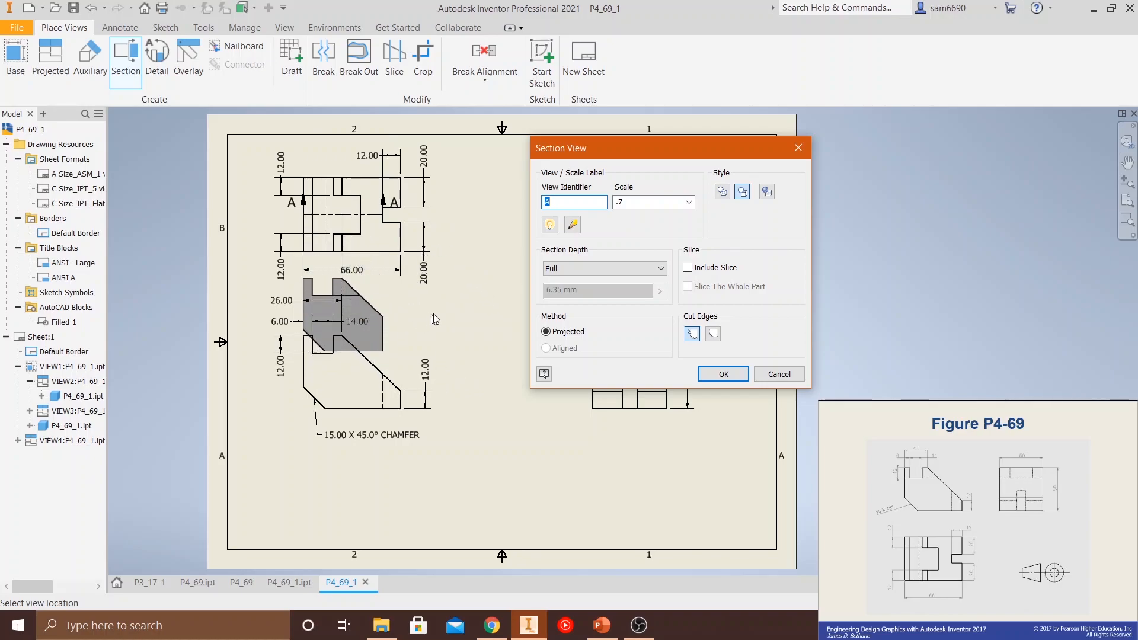
{"action": "key", "text": "Escape"}
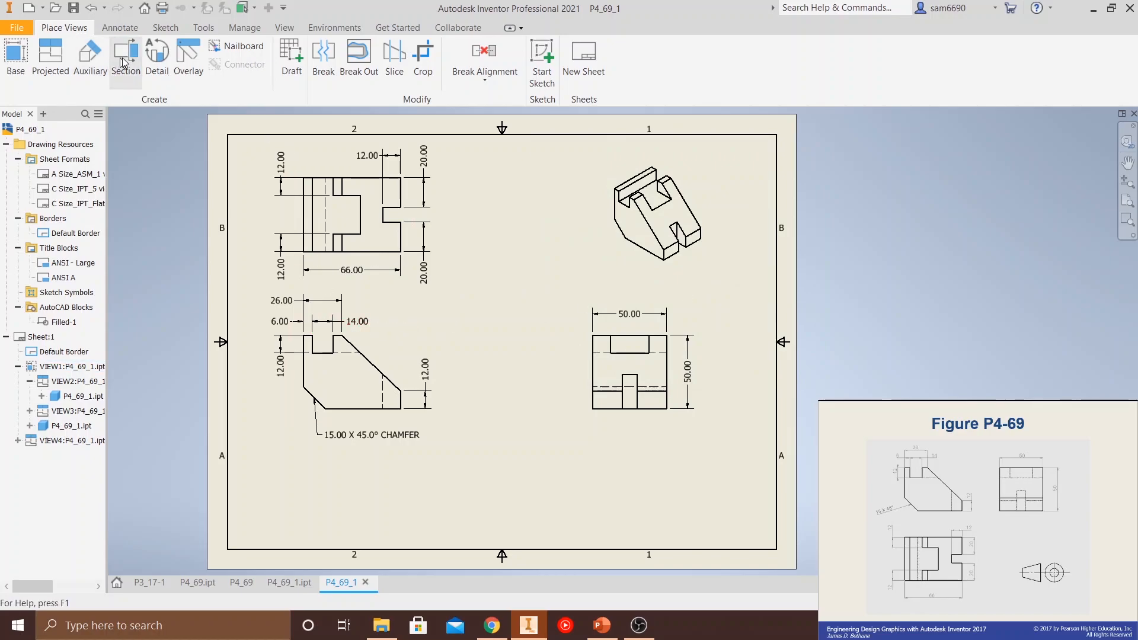
{"action": "left_click", "coordinate": [125, 61]}
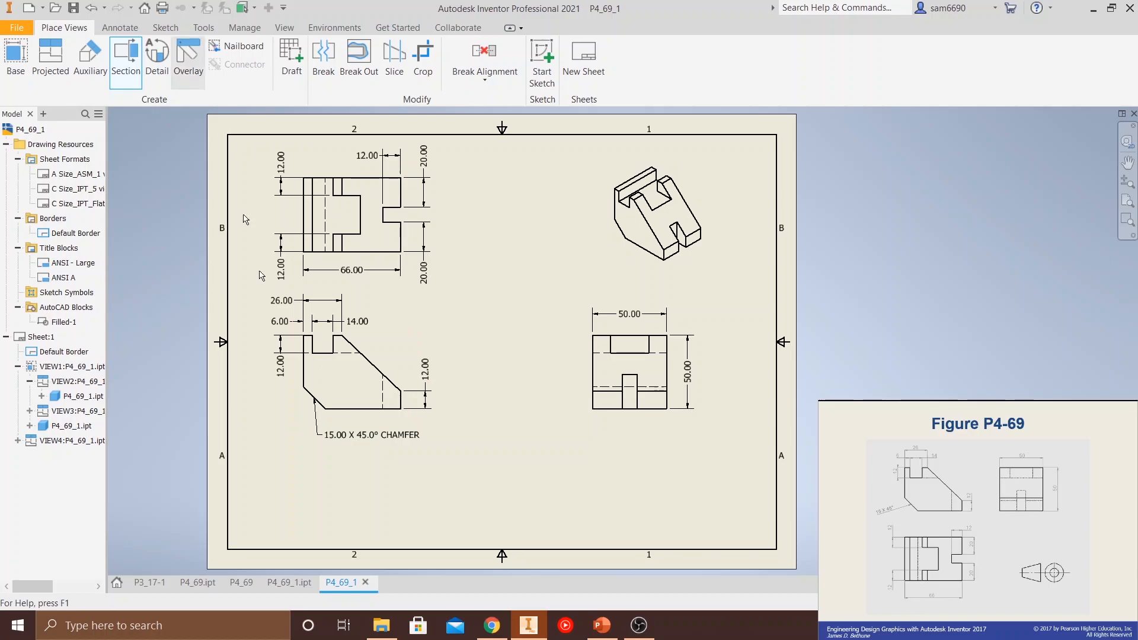
{"action": "left_click", "coordinate": [372, 342]}
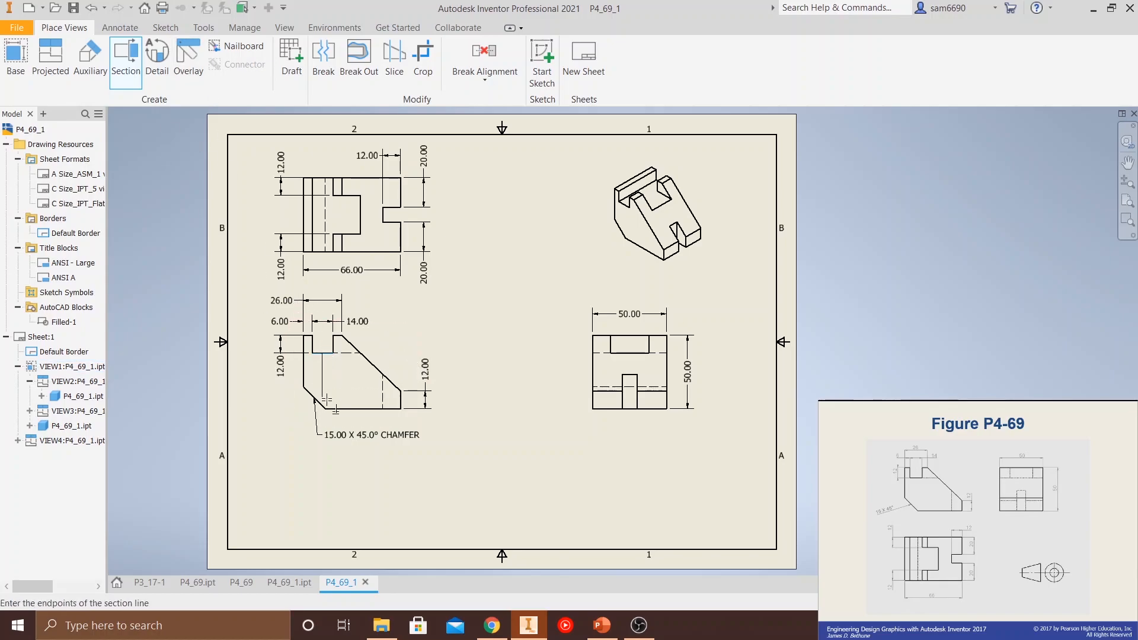
{"action": "key", "text": "Escape"}
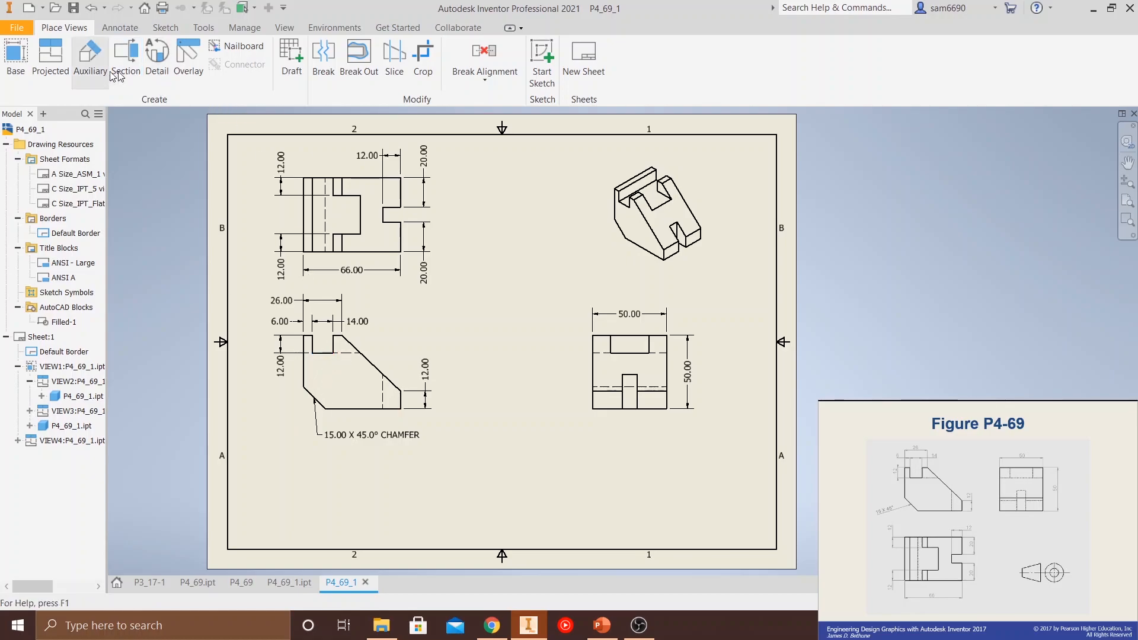
- Try a section view cut vertically through the front view at the slot's right edge, placed between the front and right side views
{"action": "left_click", "coordinate": [125, 59]}
{"action": "left_click", "coordinate": [370, 345]}
{"action": "left_click", "coordinate": [333, 335]}
{"action": "left_click", "coordinate": [333, 408]}
{"action": "right_click", "coordinate": [401, 374]}
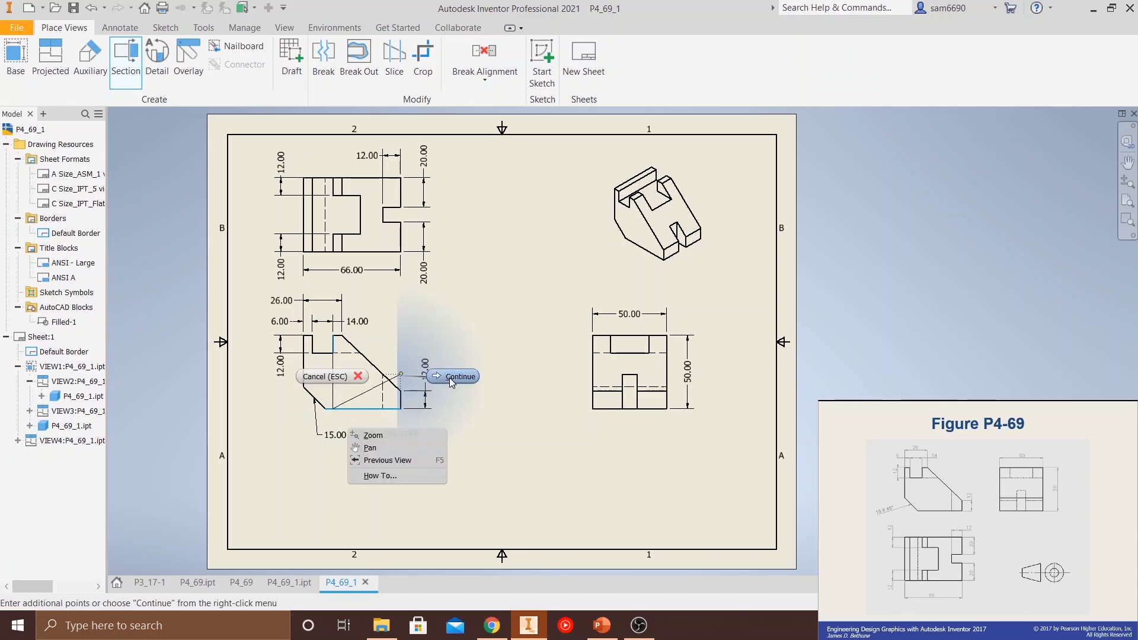
{"action": "left_click", "coordinate": [450, 377]}
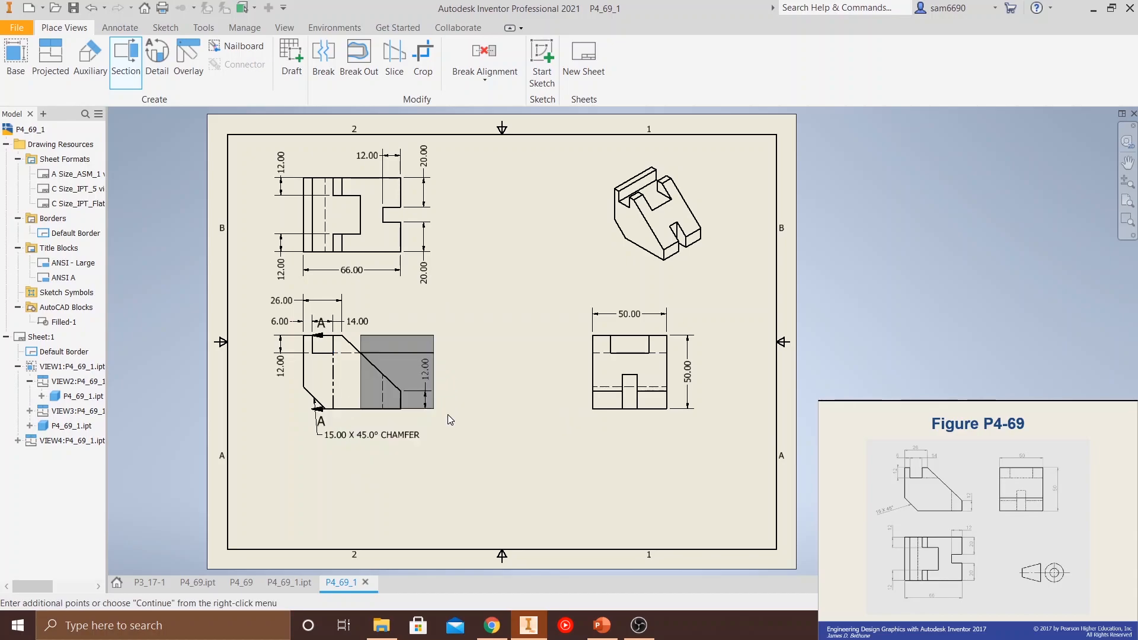
{"action": "left_click", "coordinate": [507, 414]}
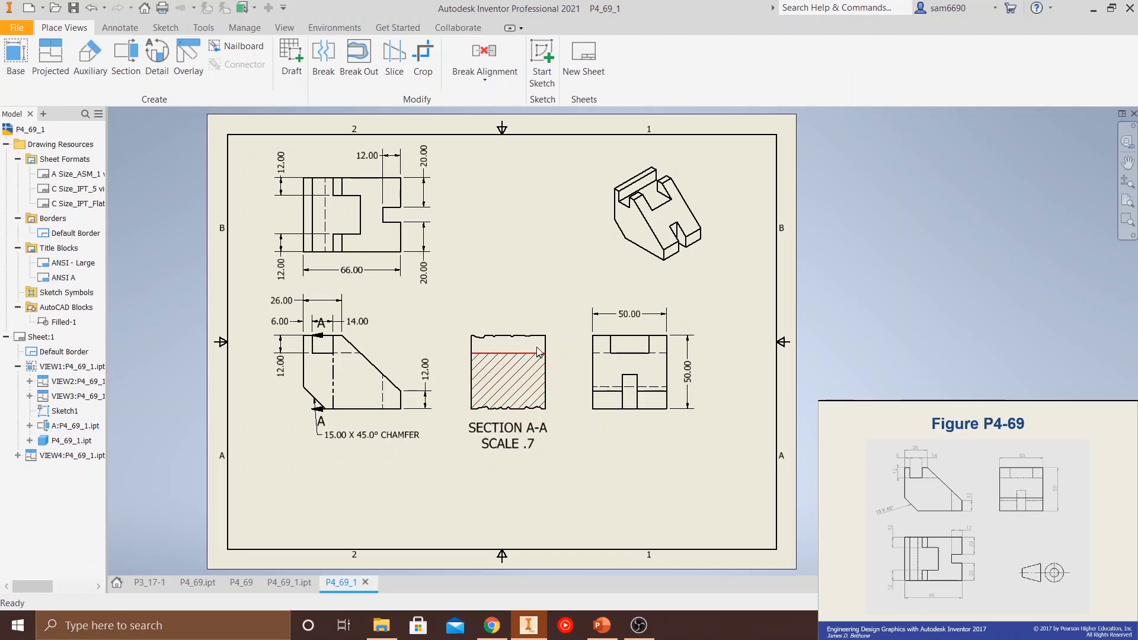
- Try shifting the section line in the front view, and undo the section view
{"action": "left_click_drag", "start_coordinate": [323, 342], "coordinate": [335, 343]}
{"action": "left_click_drag", "start_coordinate": [333, 346], "coordinate": [330, 370]}
{"action": "key", "text": "ctrl+z"}
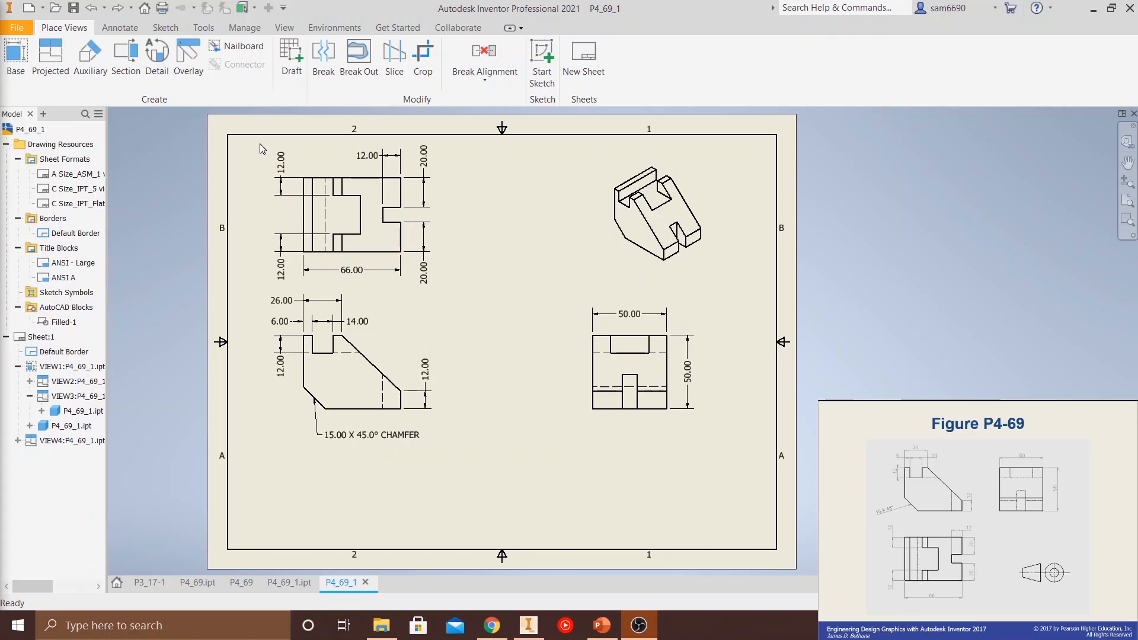
- Create shaded detail view A at scale 1.40 : 1 with a circular fence around the right side view's lower notch, placed below that view
{"action": "left_click", "coordinate": [156, 60]}
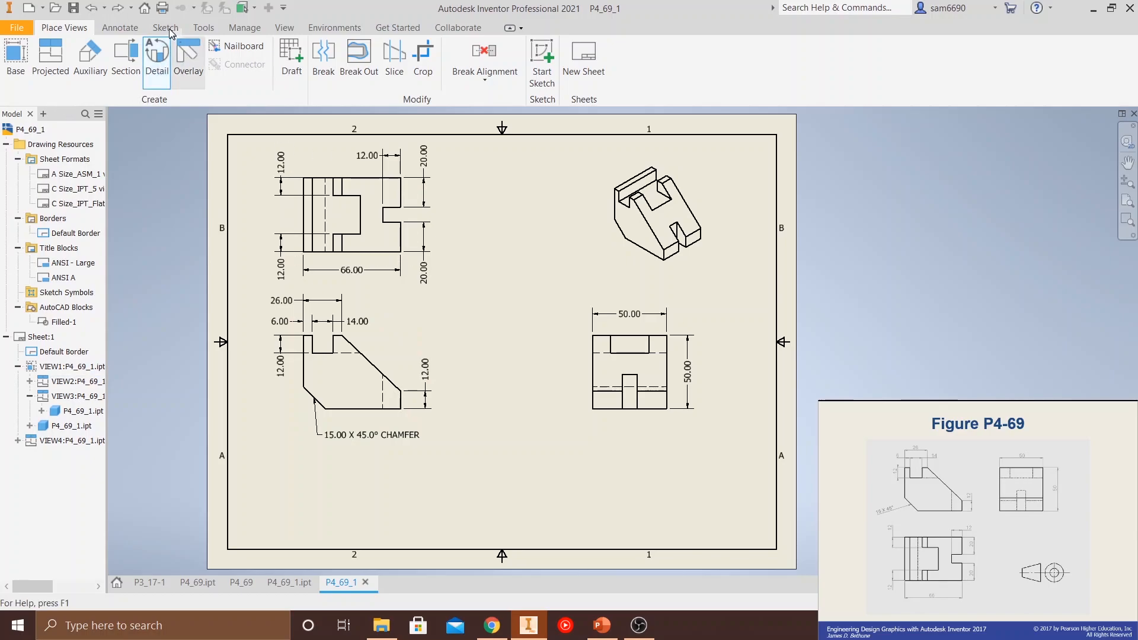
{"action": "left_click", "coordinate": [156, 59]}
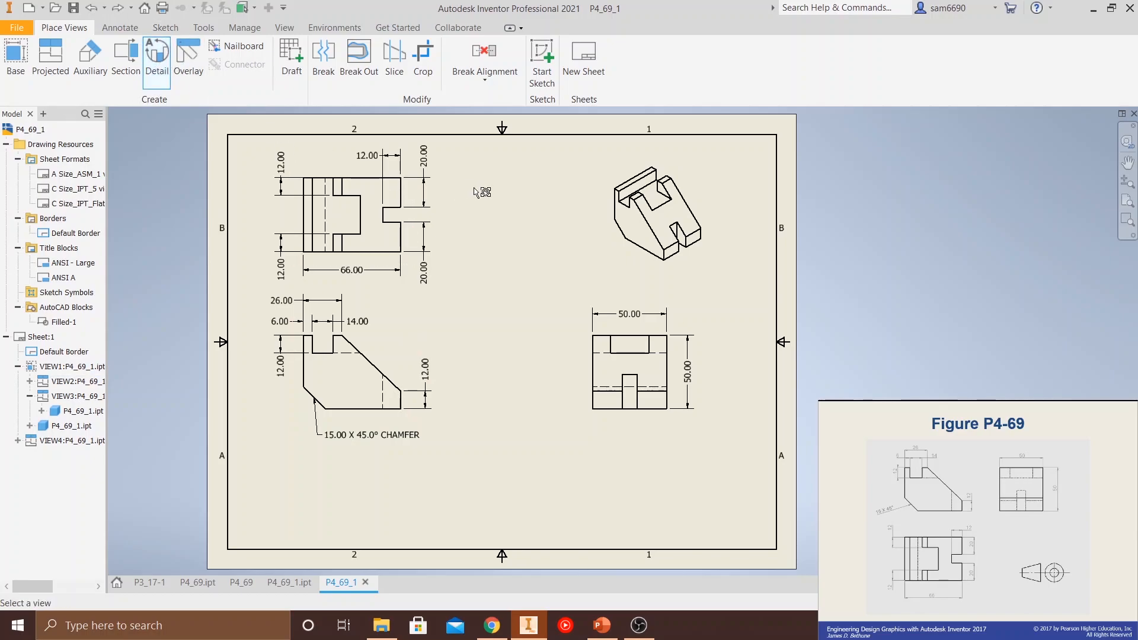
{"action": "left_click", "coordinate": [589, 404]}
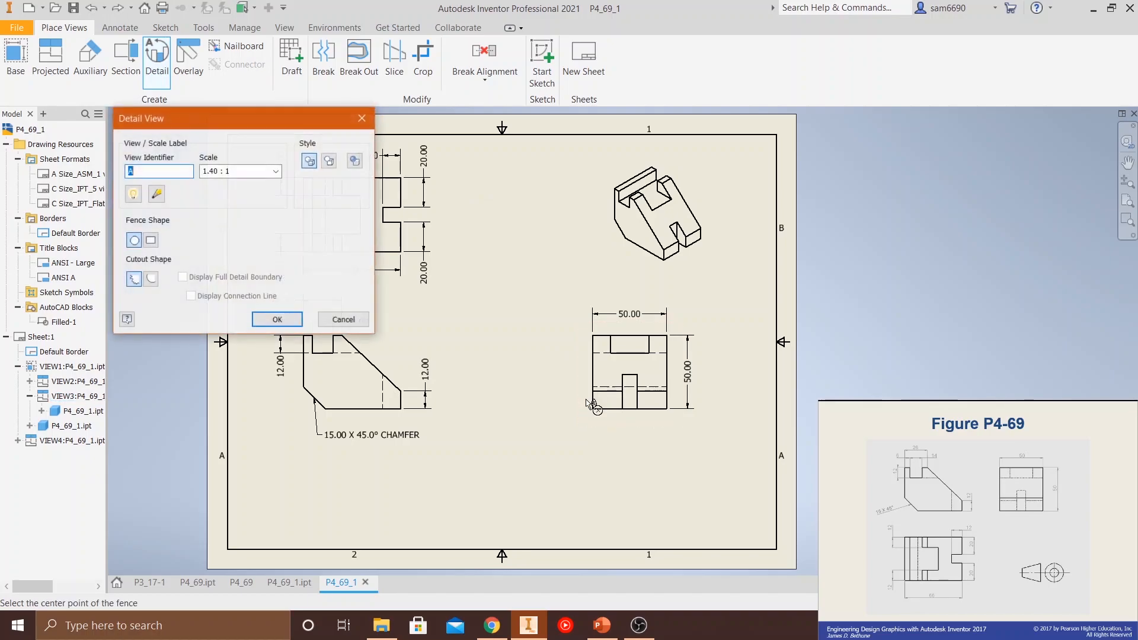
{"action": "left_click", "coordinate": [629, 391]}
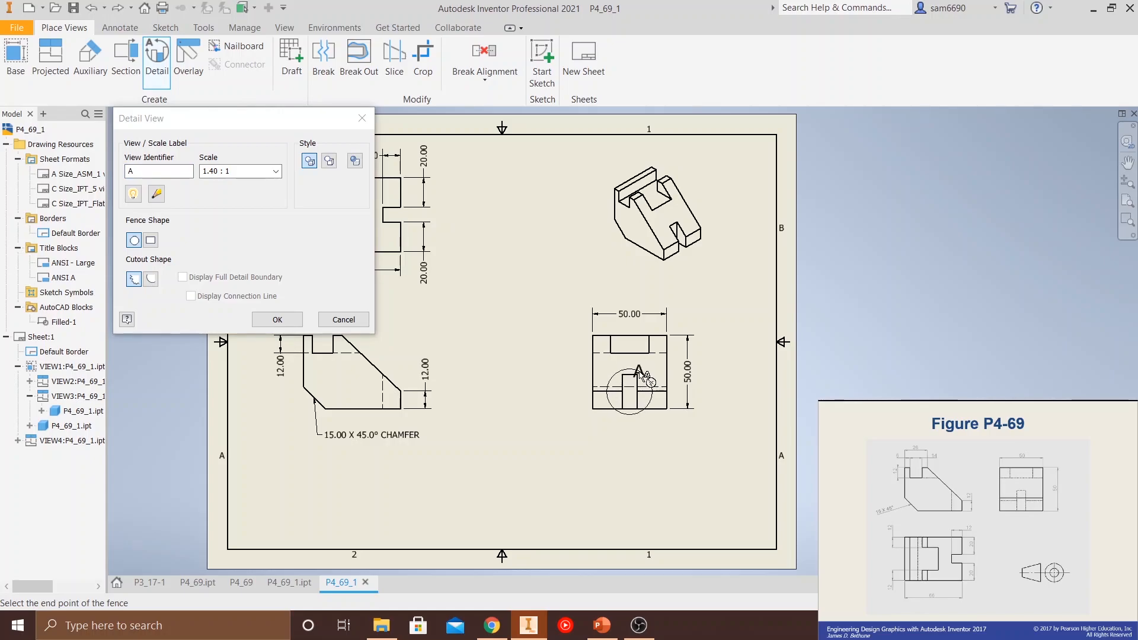
{"action": "left_click", "coordinate": [643, 365]}
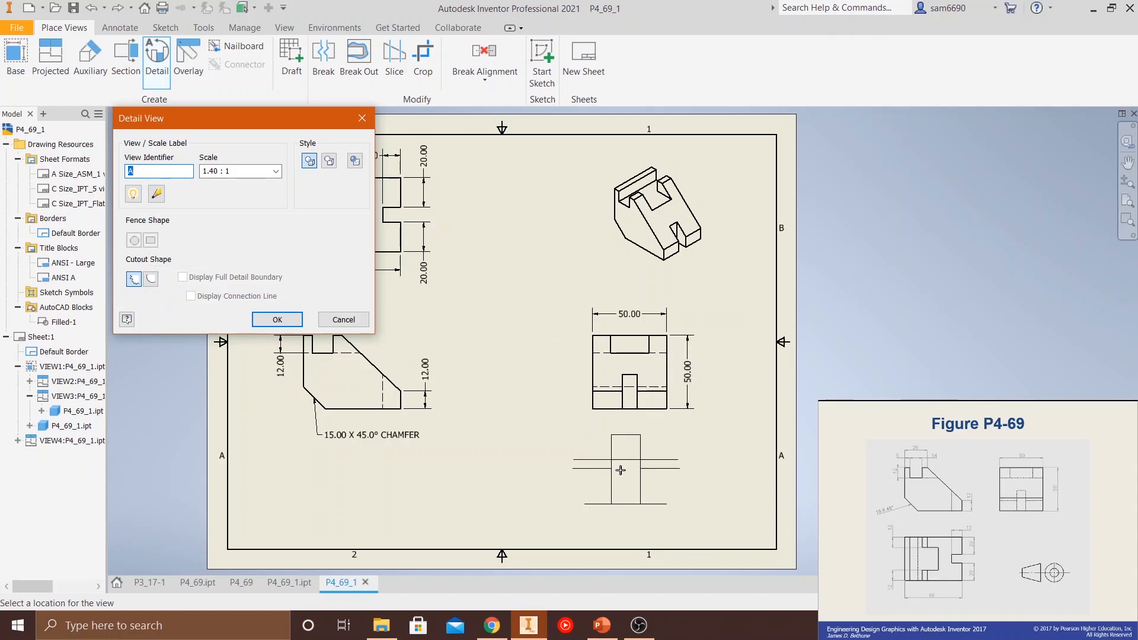
{"action": "left_click", "coordinate": [356, 166]}
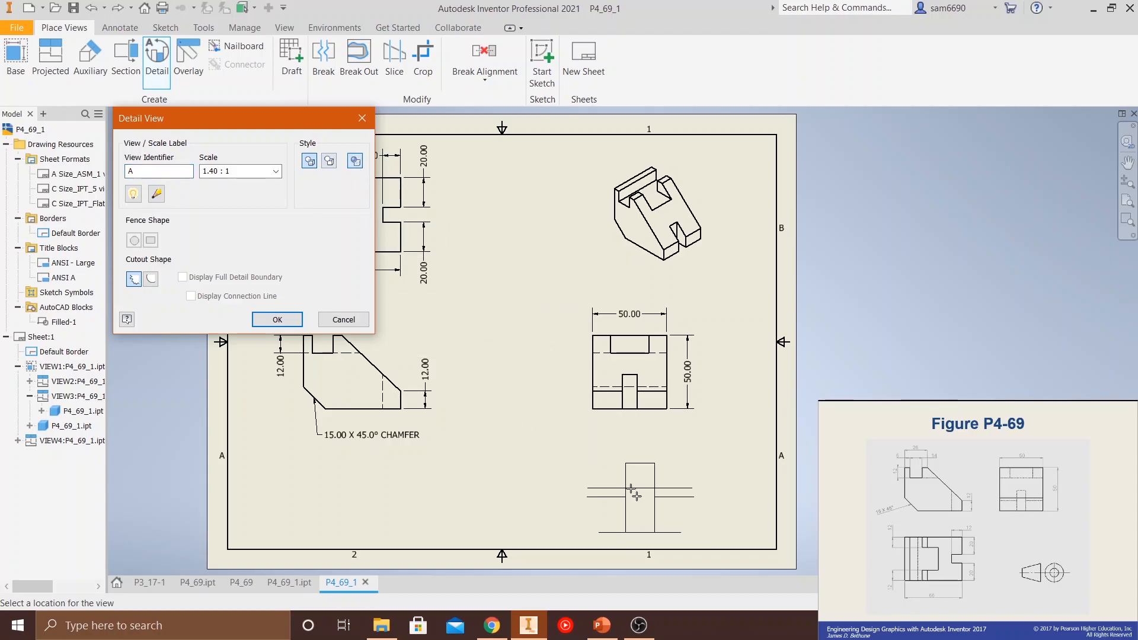
{"action": "left_click", "coordinate": [625, 464]}
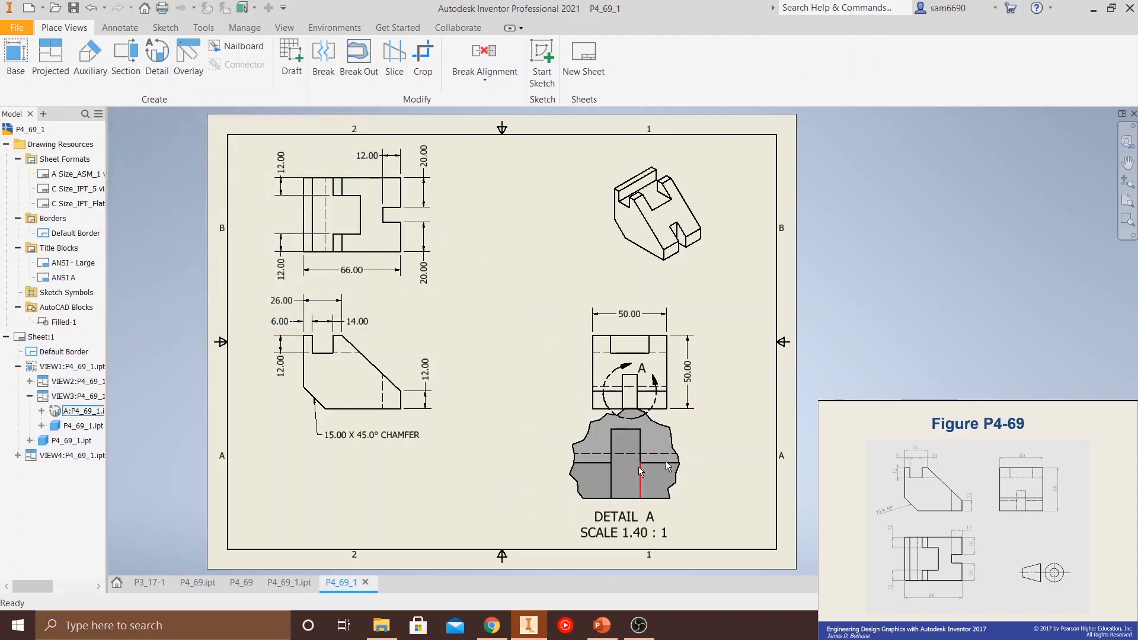
- Move detail view A lower on the sheet, the top view up to the border, and the front view down
{"action": "mouse_move", "coordinate": [687, 449]}
{"action": "left_mouse_down"}
{"action": "mouse_move", "coordinate": [696, 478]}
{"action": "mouse_move", "coordinate": [696, 432]}
{"action": "left_mouse_up"}
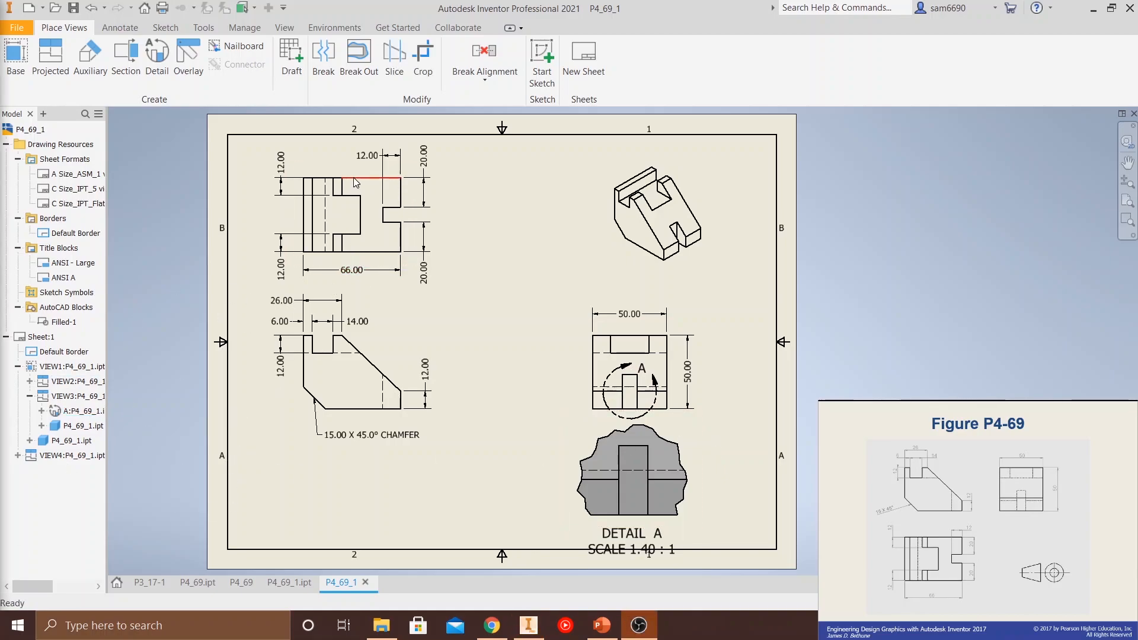
{"action": "left_click_drag", "start_coordinate": [315, 162], "coordinate": [316, 138]}
{"action": "left_click_drag", "start_coordinate": [397, 340], "coordinate": [398, 388]}
- Delete detail view A and shift the front view further down the sheet
{"action": "left_click", "coordinate": [699, 515]}
{"action": "key", "text": "Delete"}
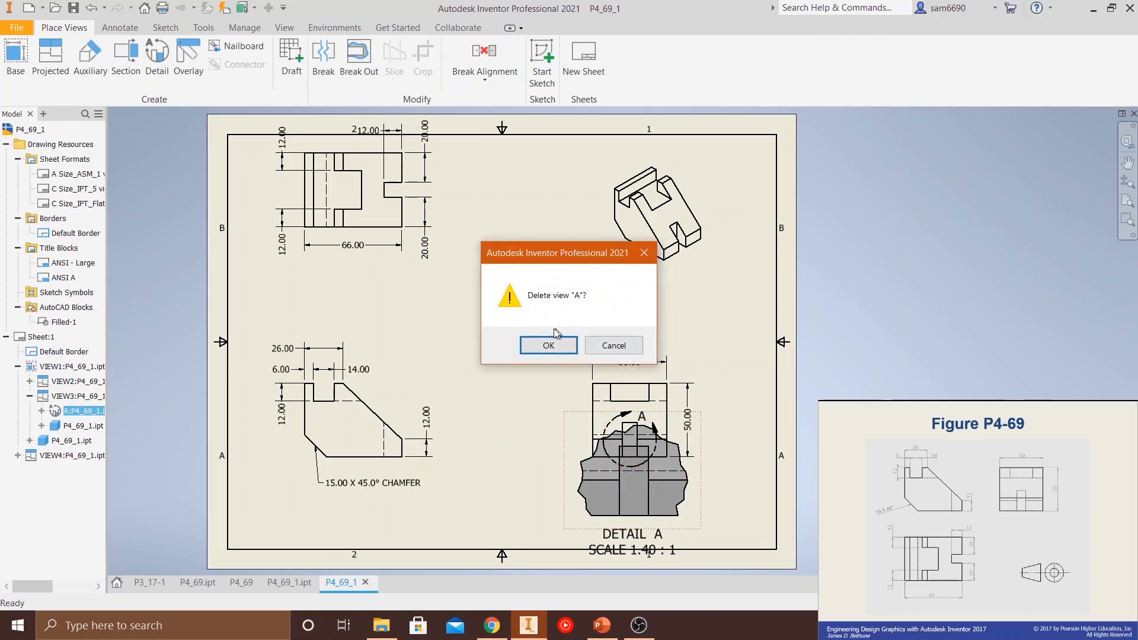
{"action": "left_click", "coordinate": [549, 346]}
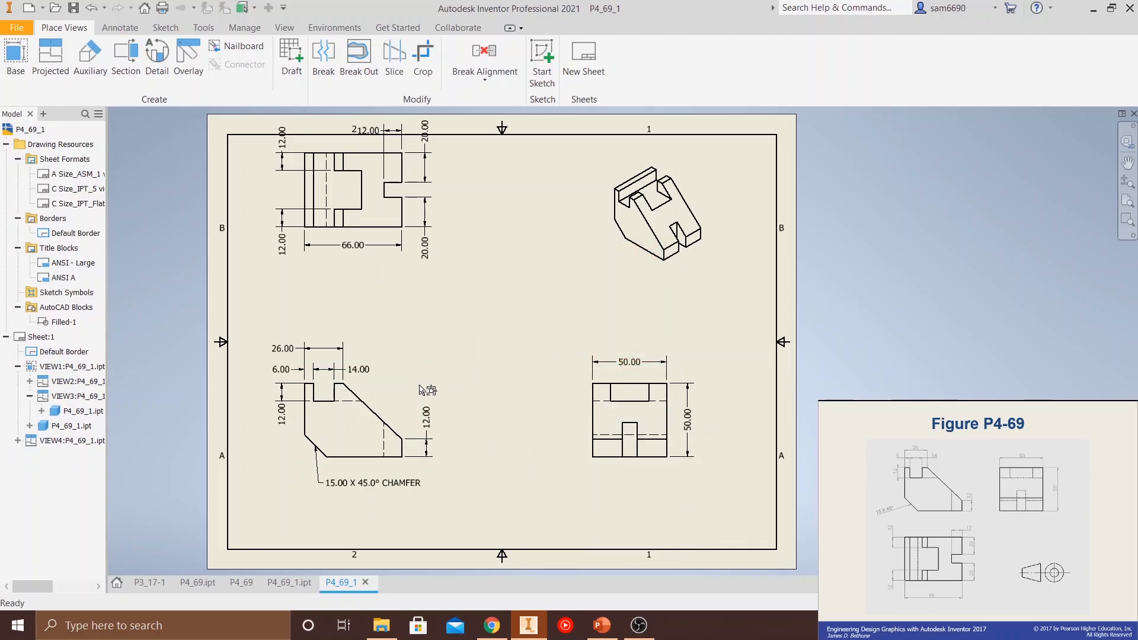
{"action": "left_click_drag", "start_coordinate": [409, 383], "coordinate": [408, 404]}
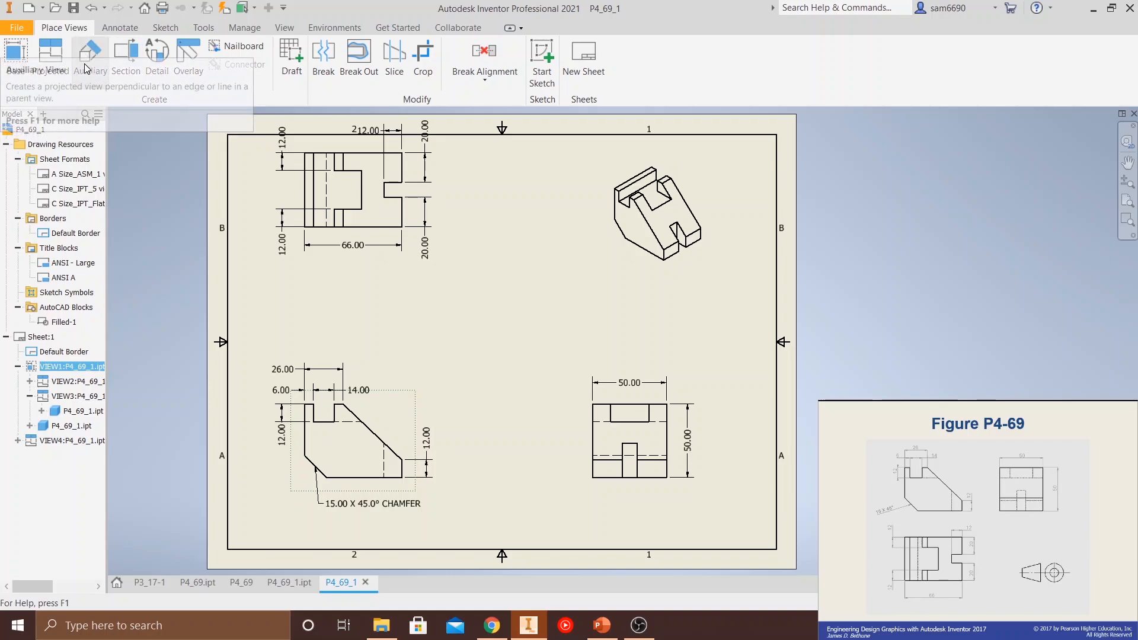
- Try an auxiliary view at scale .7 projected from the front view's long sloped edge, placed up and to its right, and delete it
{"action": "left_click", "coordinate": [102, 60]}
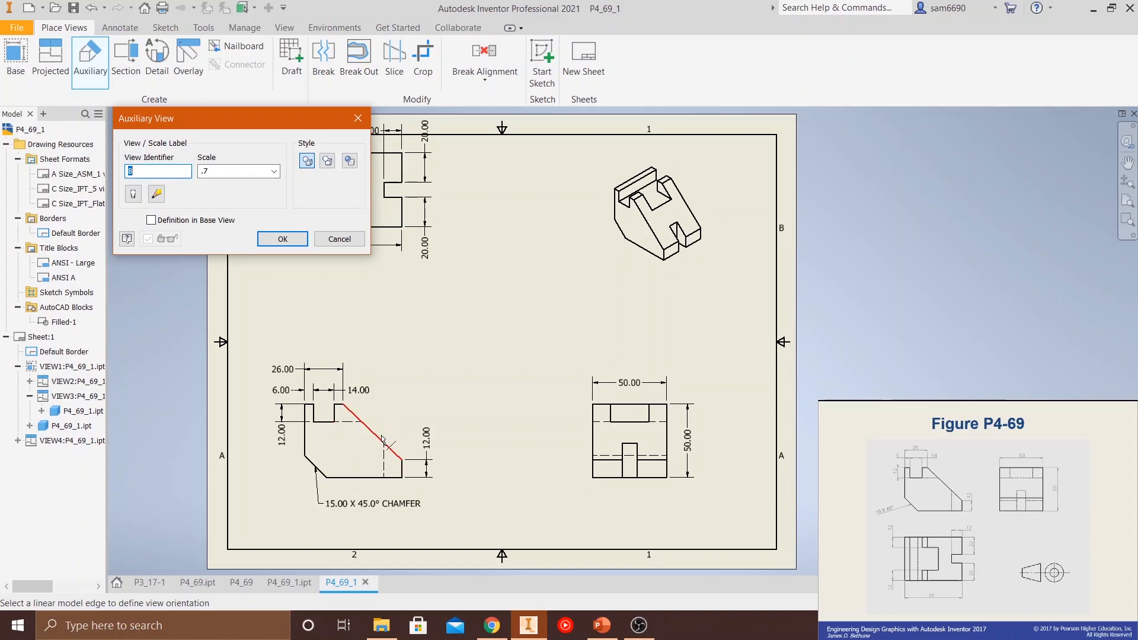
{"action": "left_click", "coordinate": [382, 440]}
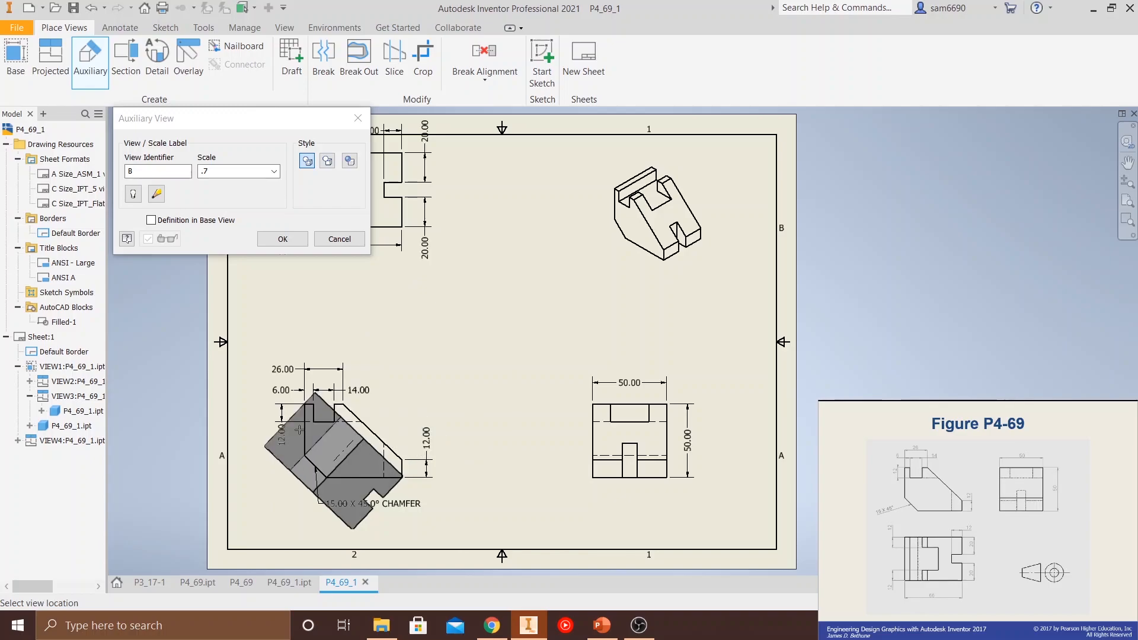
{"action": "left_click", "coordinate": [463, 369]}
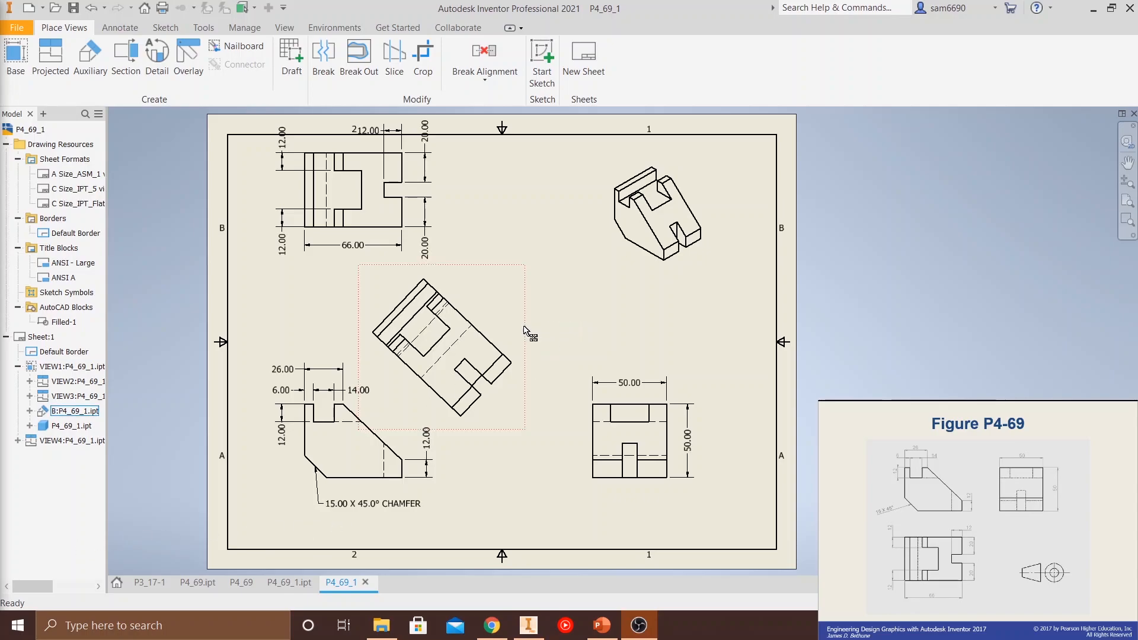
{"action": "key", "text": "Delete"}
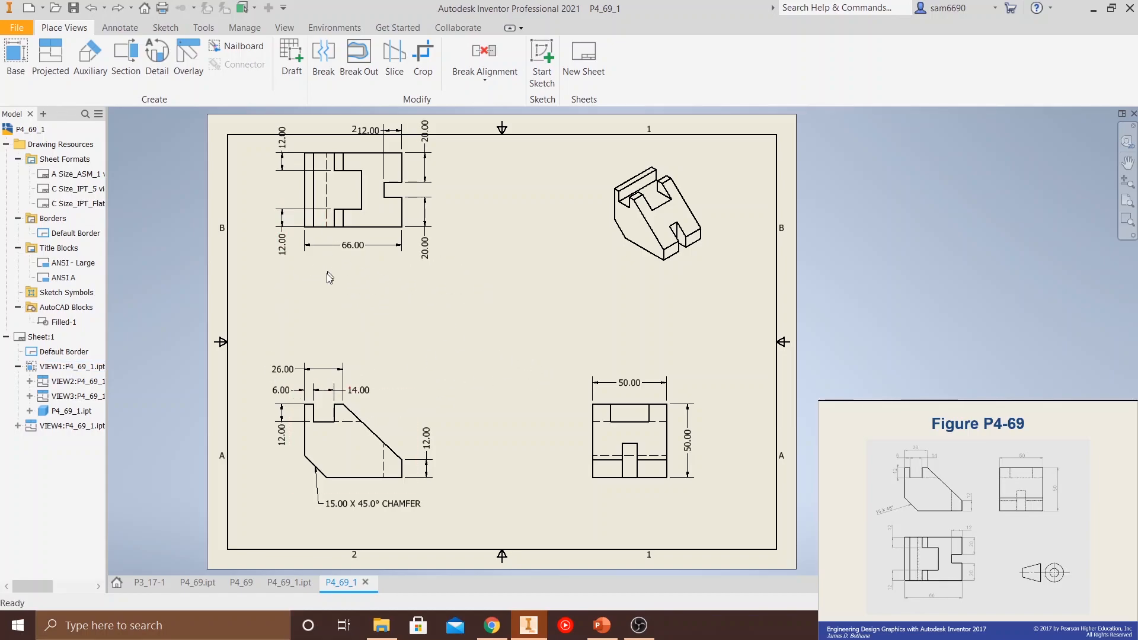
- Switch to the 30x40x15 drawing and add a center mark to the hole in the front view
{"action": "left_click", "coordinate": [62, 294]}
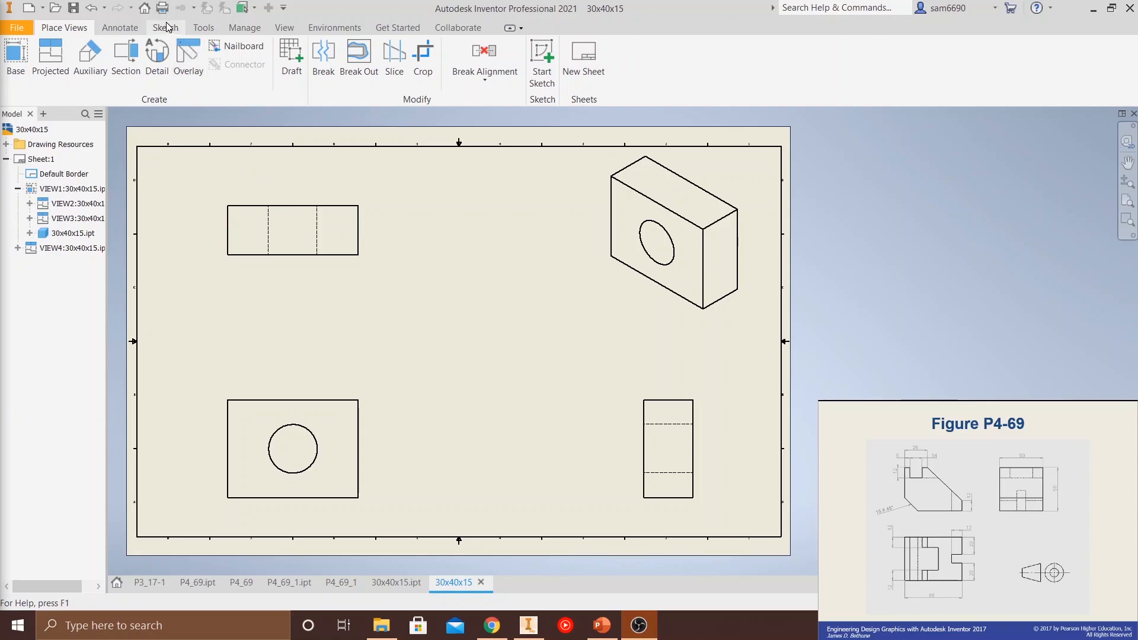
{"action": "left_click", "coordinate": [120, 27]}
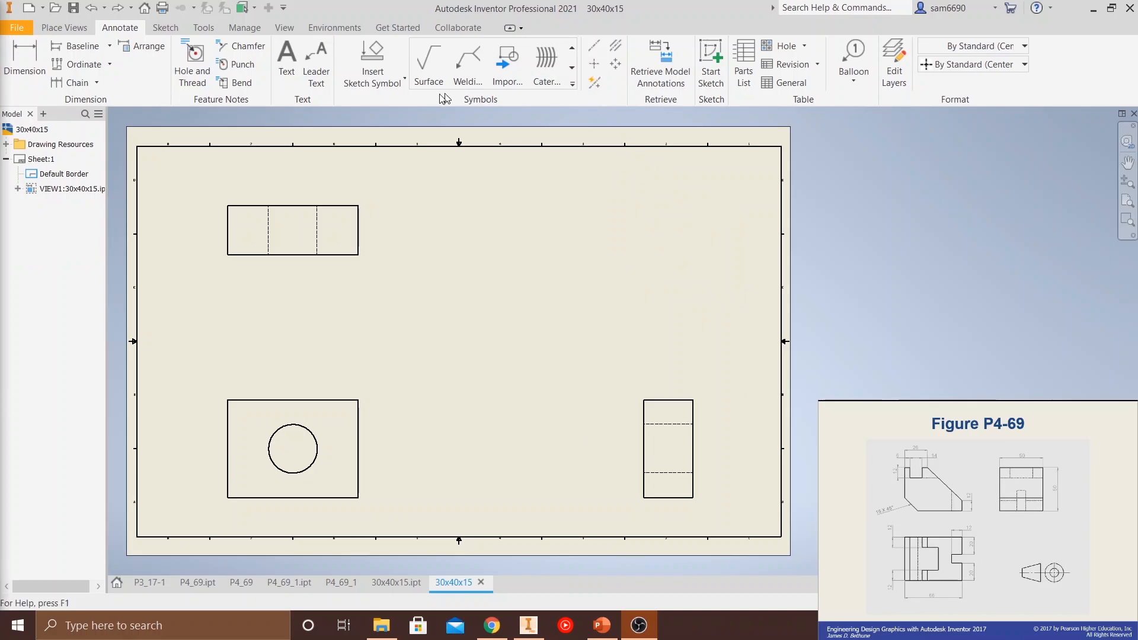
{"action": "left_click", "coordinate": [595, 64]}
{"action": "left_click", "coordinate": [308, 447]}
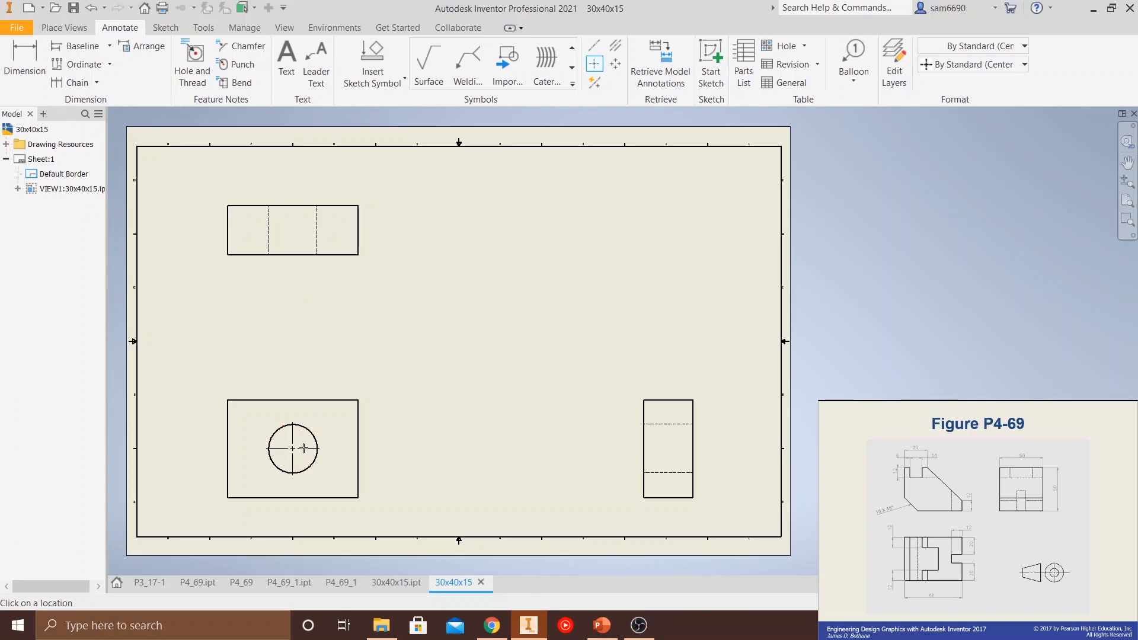
- Add centerlines along the hole's axis in the top and right side views, between the midpoints of opposite outer edges
{"action": "left_click", "coordinate": [594, 46]}
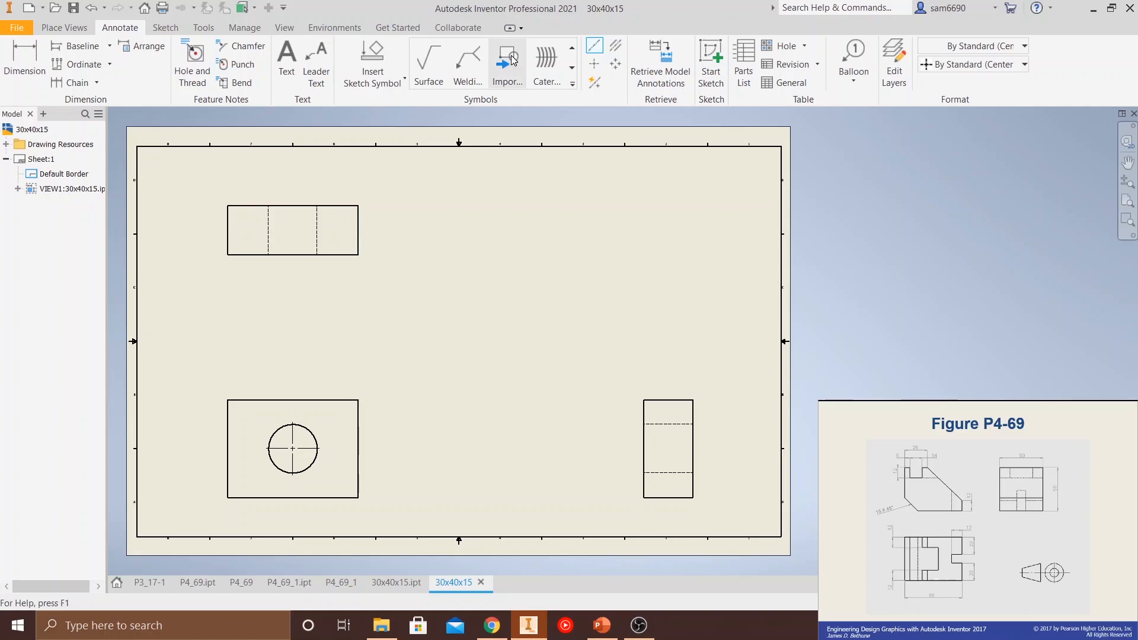
{"action": "left_click", "coordinate": [295, 206]}
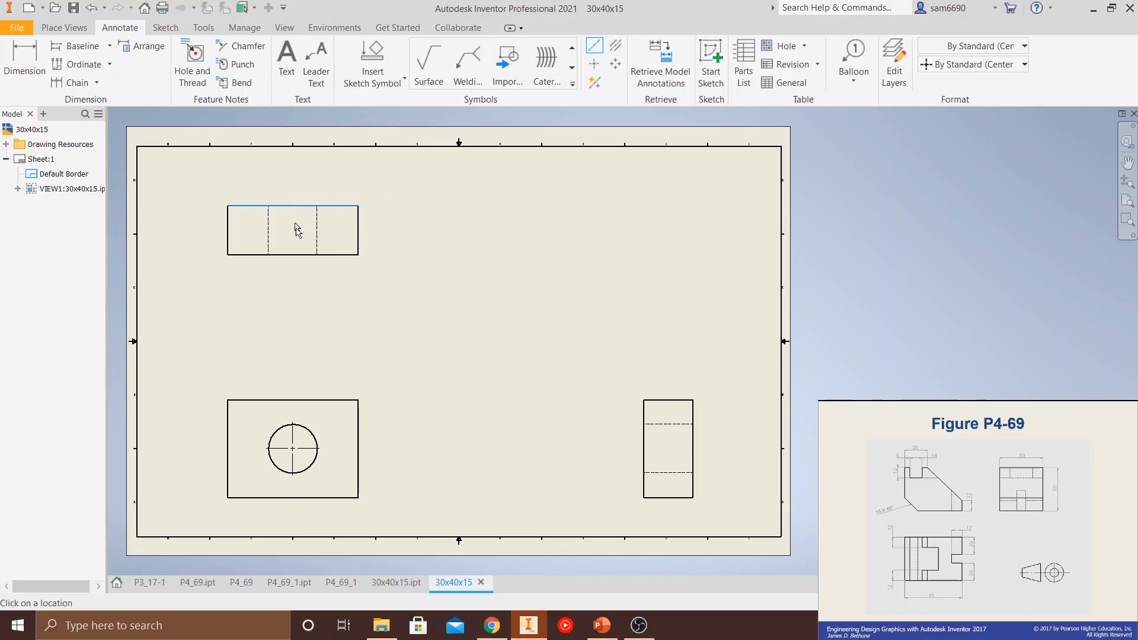
{"action": "left_click", "coordinate": [293, 254]}
{"action": "left_click", "coordinate": [644, 449]}
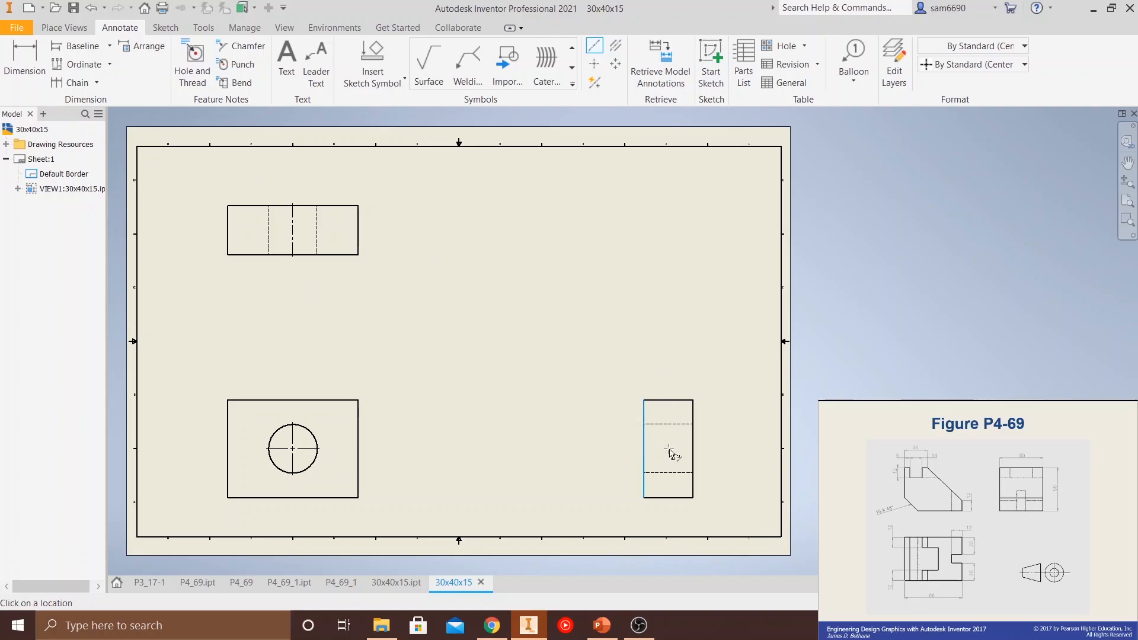
{"action": "left_click", "coordinate": [693, 448]}
- Try placing the note "Scale 1/6" in 1.000 in Tahoma text beside the top view, and undo it
{"action": "key", "text": "t"}
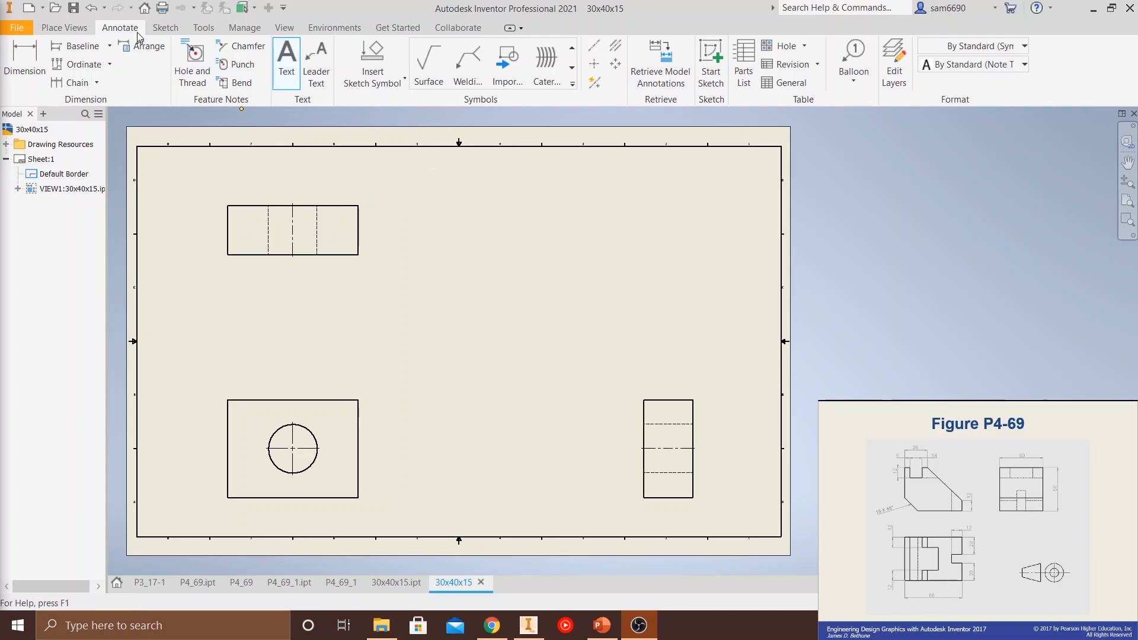
{"action": "left_click", "coordinate": [568, 264]}
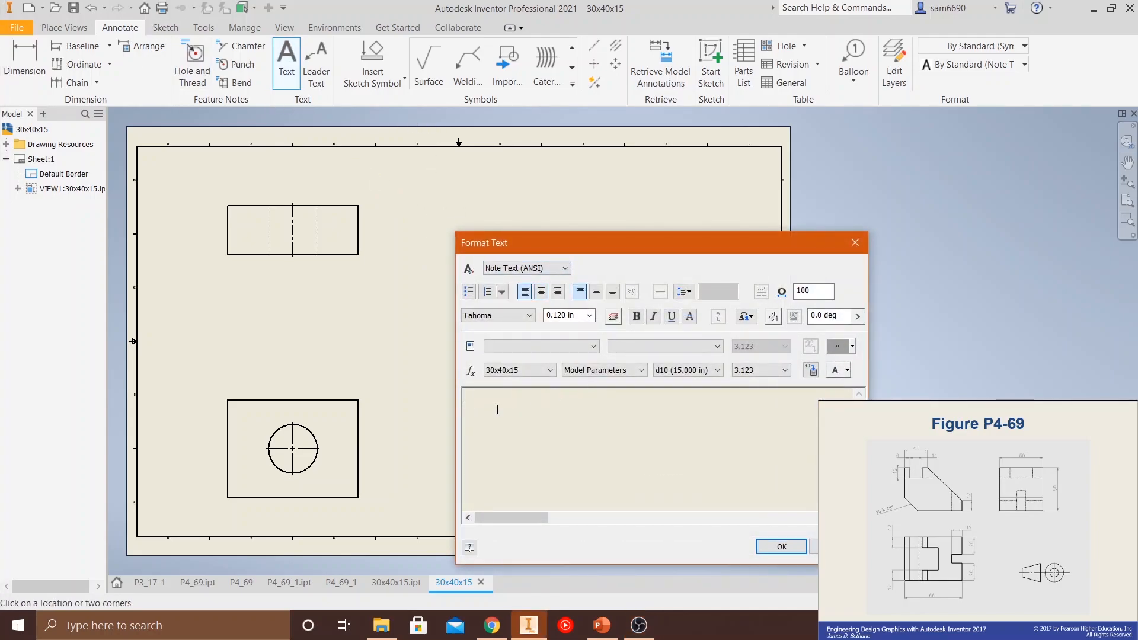
{"action": "left_click", "coordinate": [525, 316]}
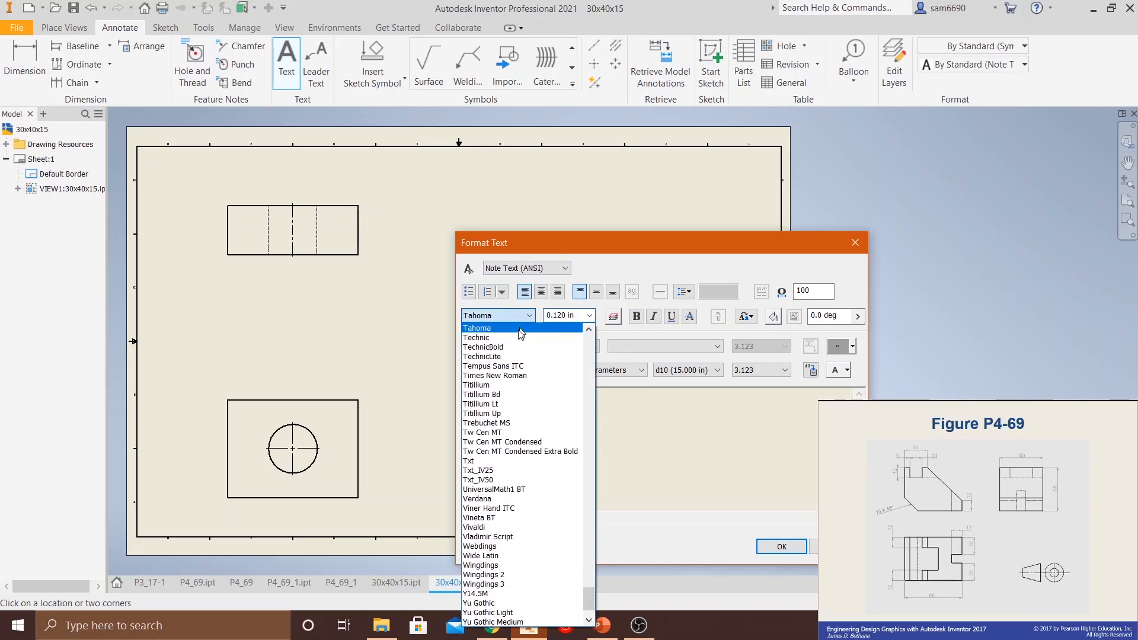
{"action": "left_click", "coordinate": [521, 328]}
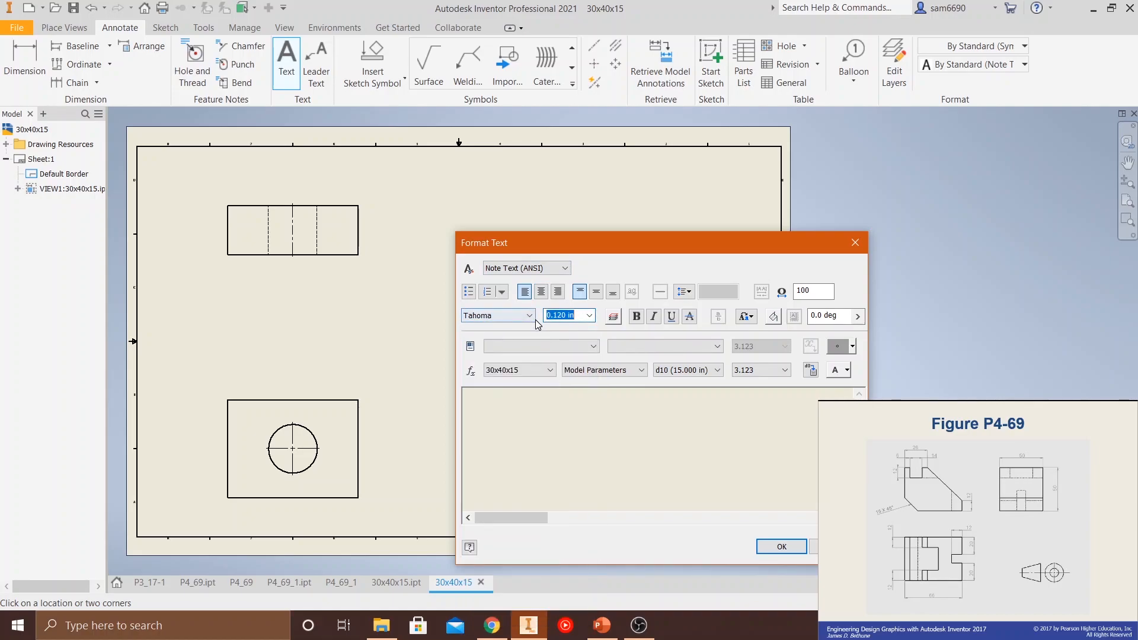
{"action": "type", "text": "1"}
{"action": "left_click", "coordinate": [525, 413]}
{"action": "left_click_drag", "start_coordinate": [604, 248], "coordinate": [822, 150]}
{"action": "type", "text": "Scale"}
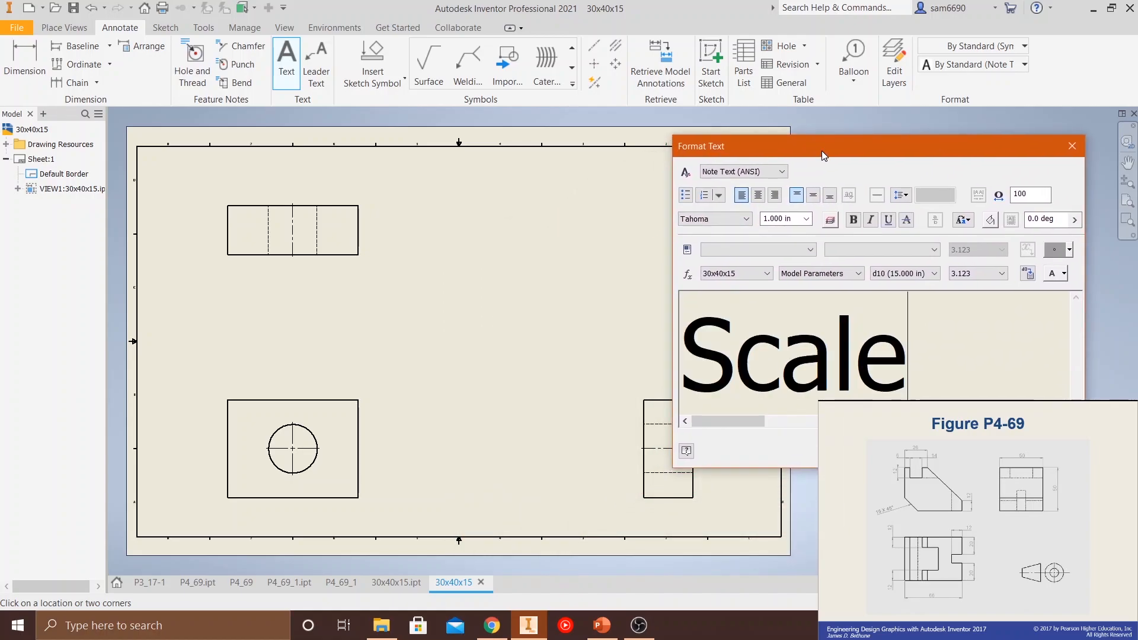
{"action": "type", "text": " 1/6"}
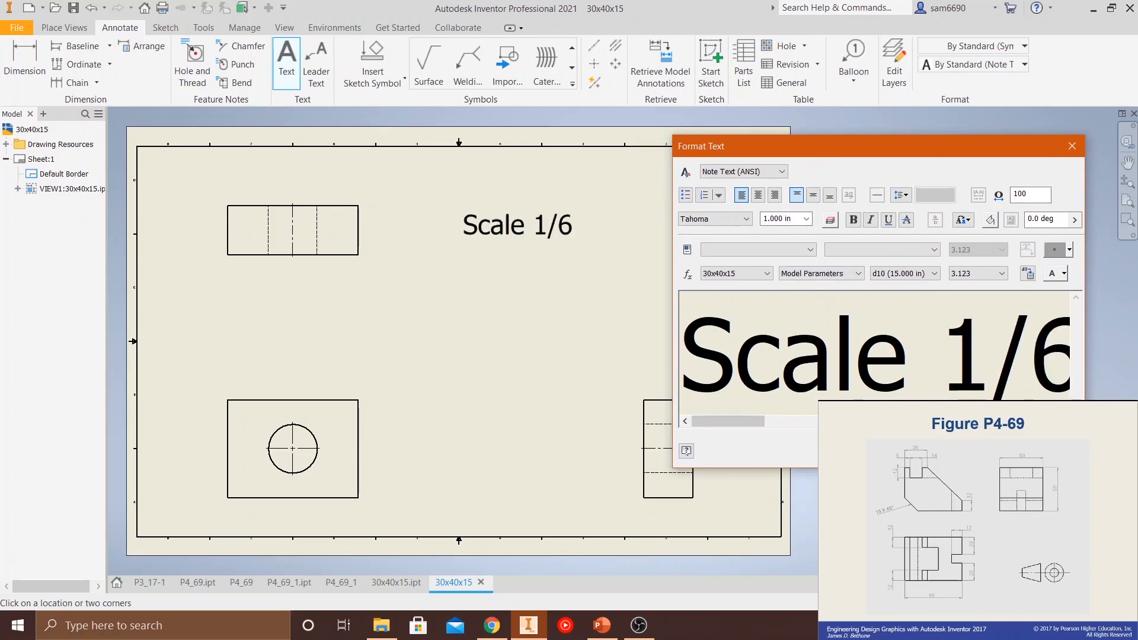
{"action": "left_click", "coordinate": [981, 451]}
{"action": "key", "text": "ctrl+z"}
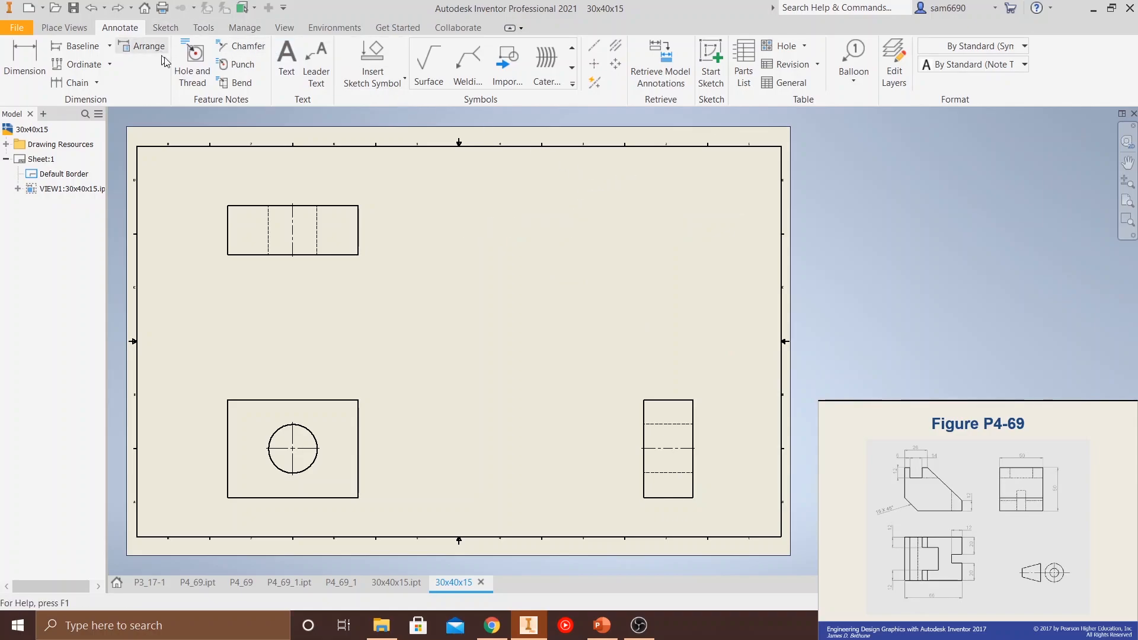
- Dimension the hole's diameter in the front view, with the leader text placed above the view
{"action": "left_click", "coordinate": [25, 59]}
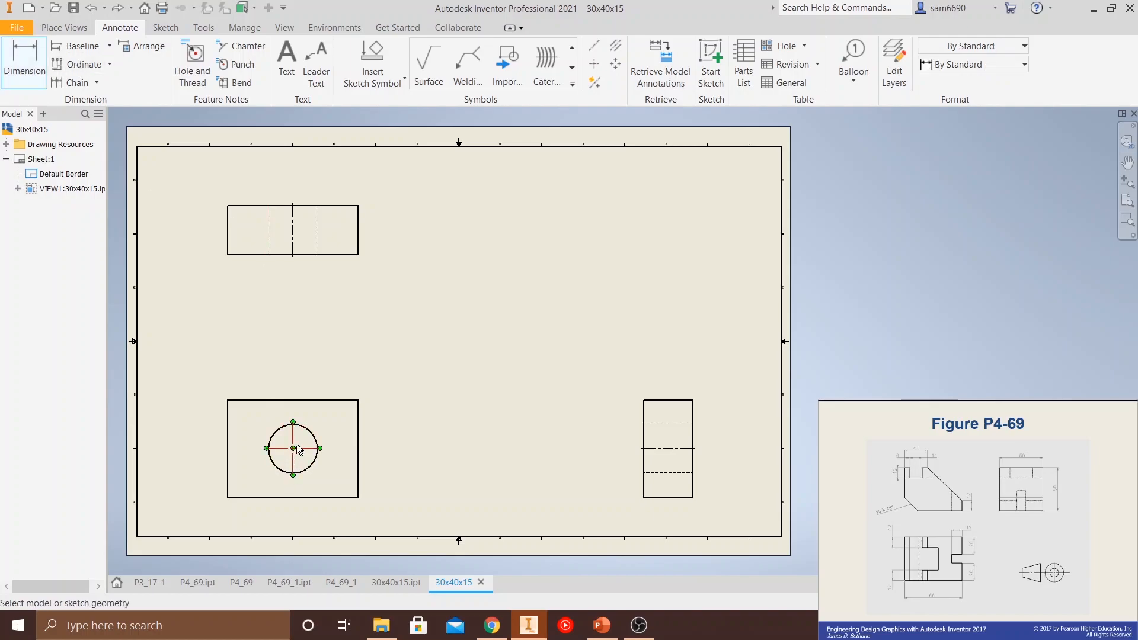
{"action": "left_click", "coordinate": [311, 432]}
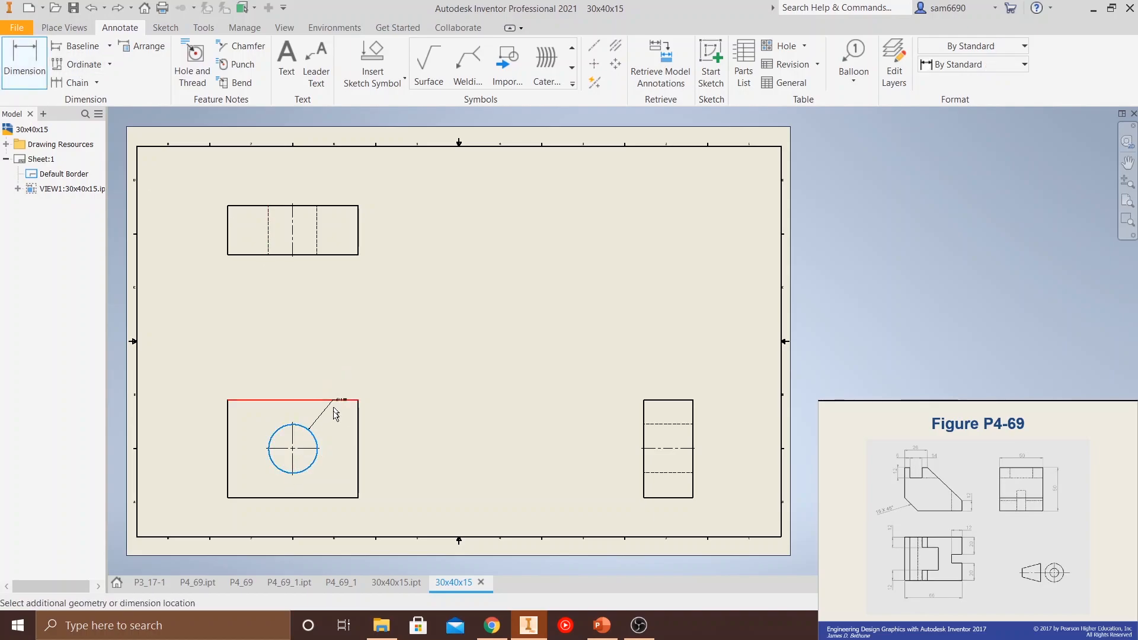
{"action": "left_click", "coordinate": [358, 437]}
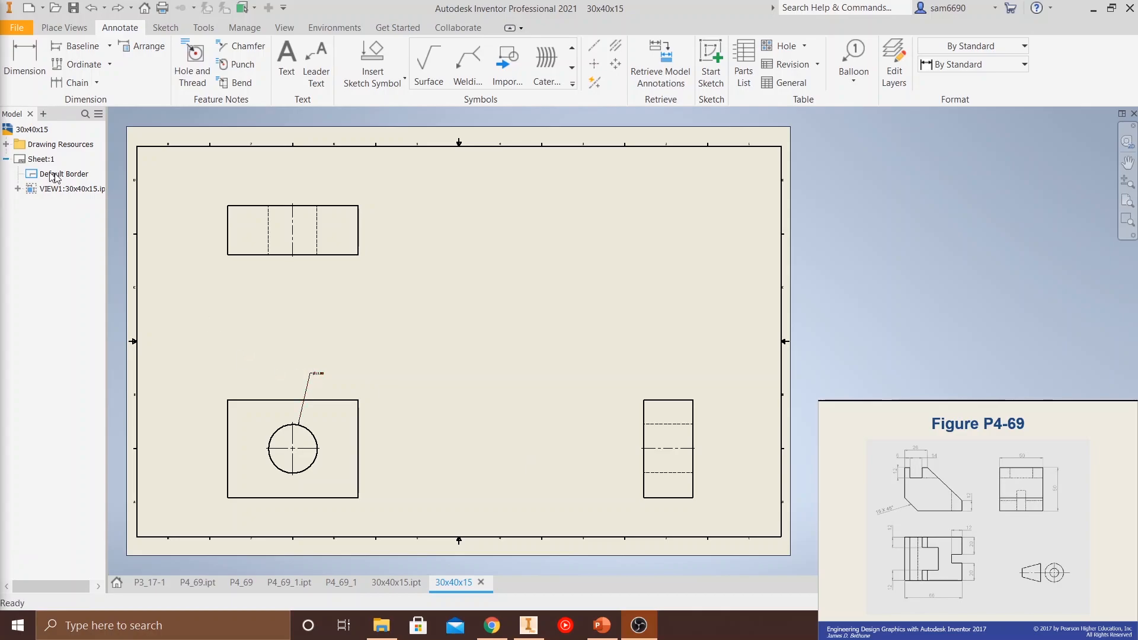
- Try changing the sheet size to A, inspect how the views fit, and undo the change
{"action": "left_click", "coordinate": [6, 144]}
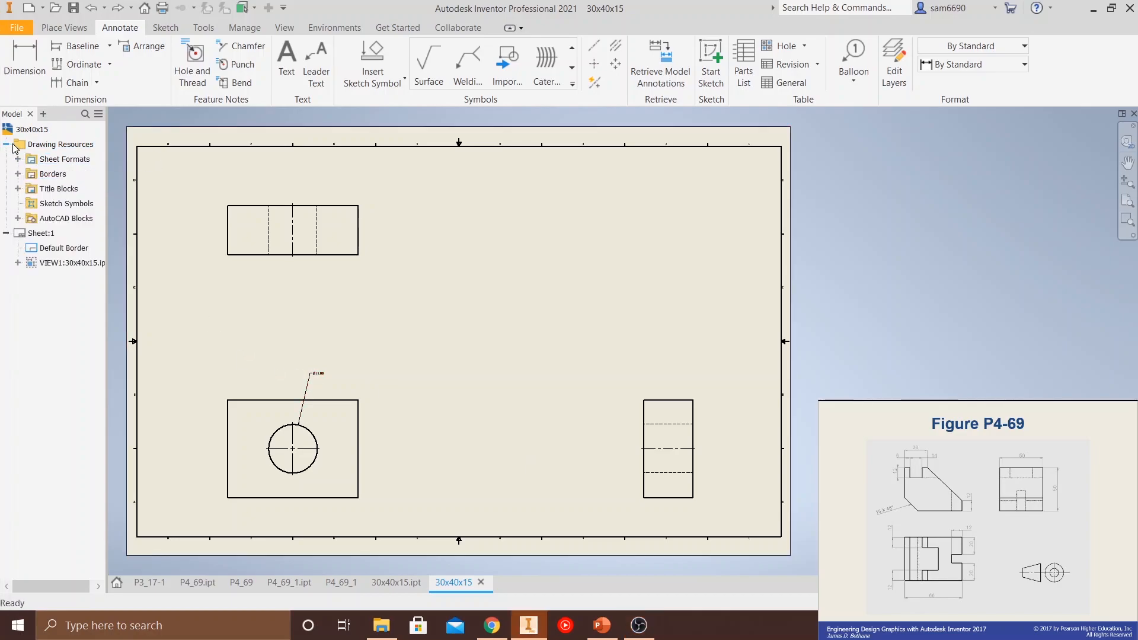
{"action": "right_click", "coordinate": [41, 233]}
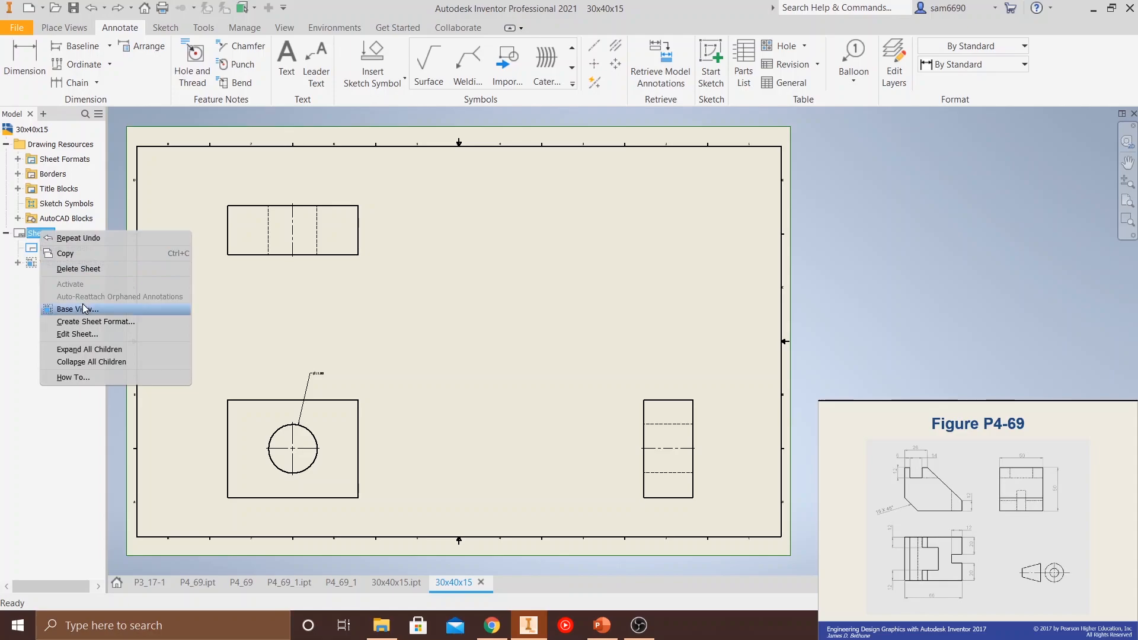
{"action": "left_click", "coordinate": [95, 335]}
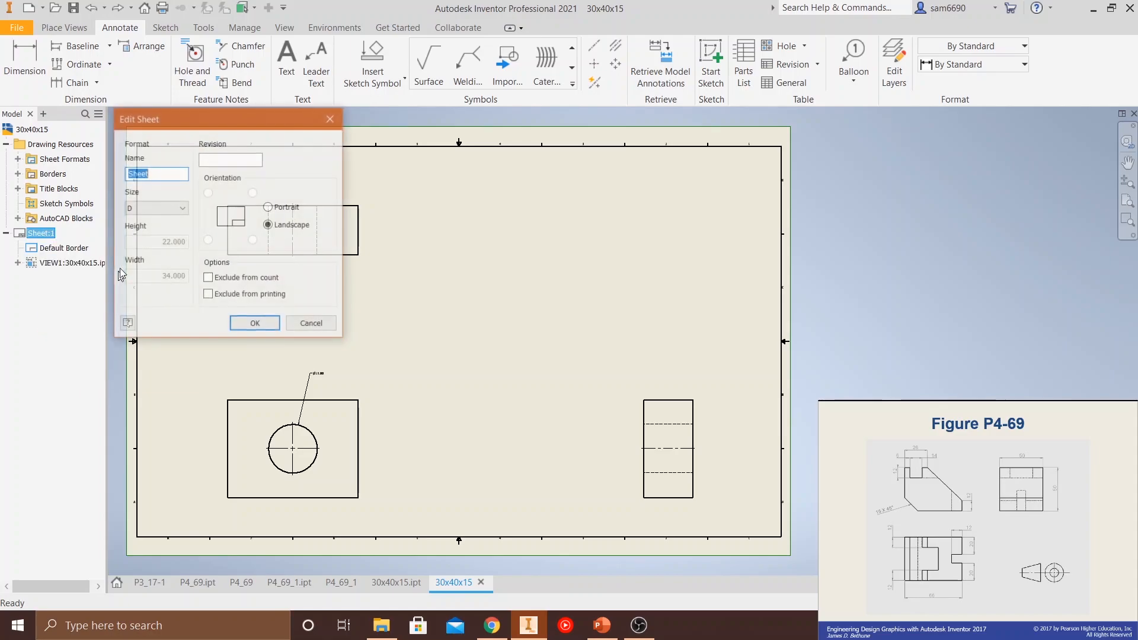
{"action": "left_click", "coordinate": [162, 213]}
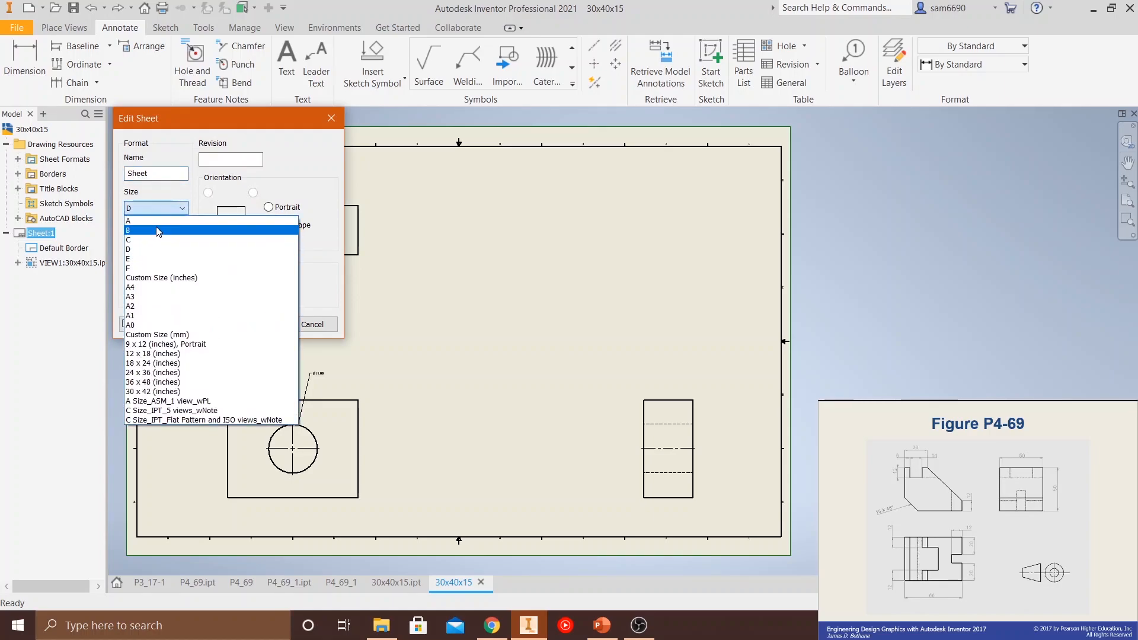
{"action": "left_click", "coordinate": [155, 221]}
{"action": "left_click", "coordinate": [260, 323]}
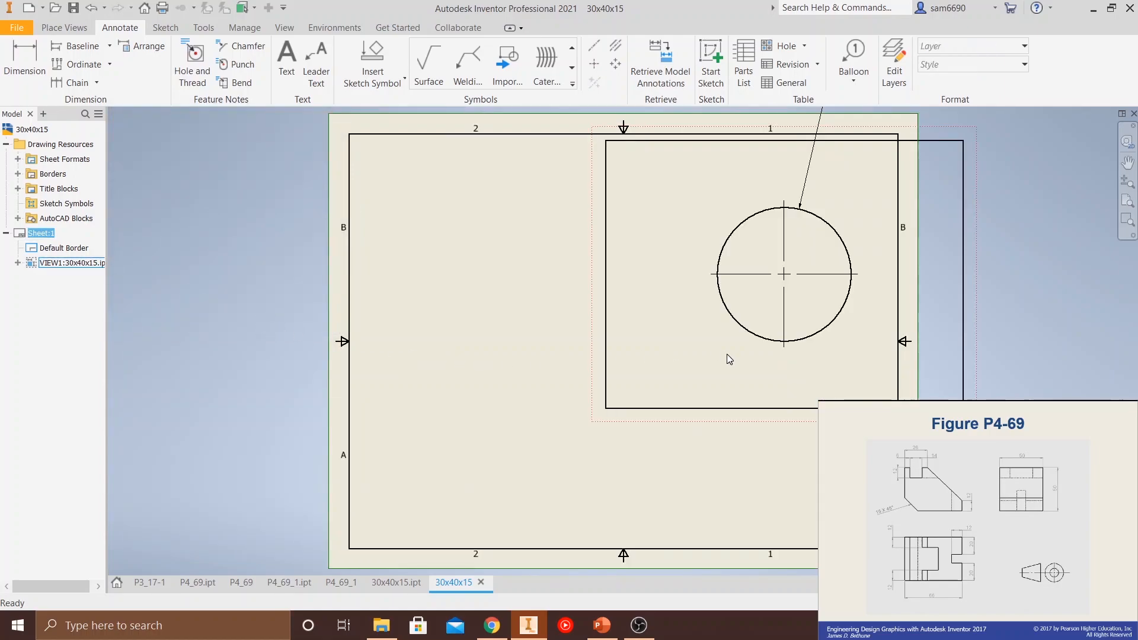
{"action": "middle_click_drag", "start_coordinate": [781, 393], "coordinate": [575, 501]}
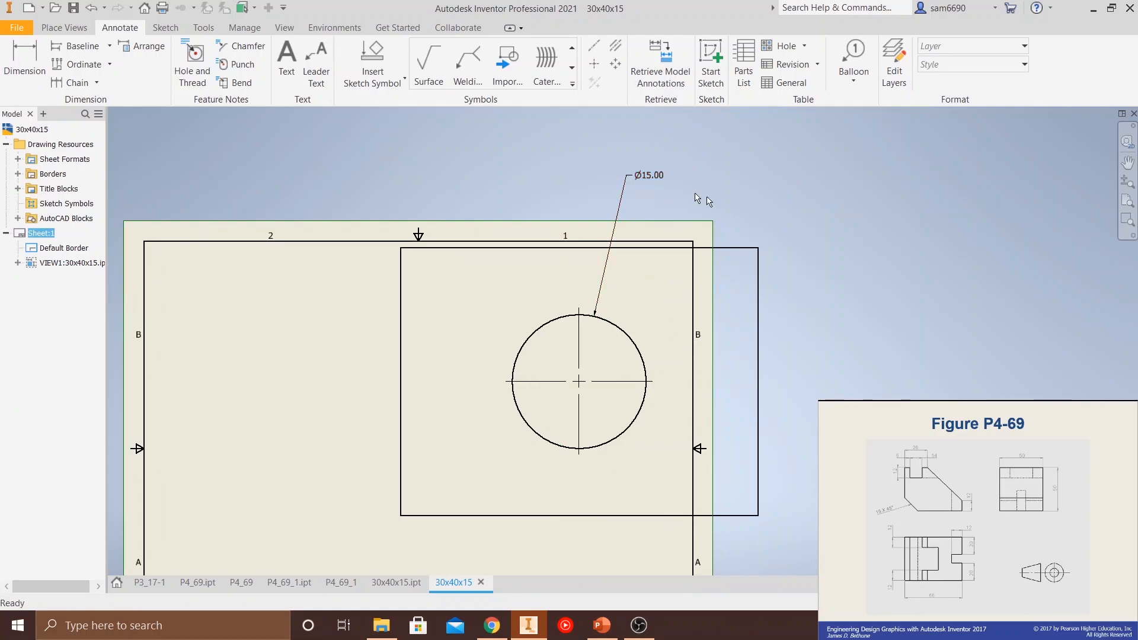
{"action": "scroll", "coordinate": [759, 212], "scroll_direction": "up", "scroll_amount": 8}
{"action": "mouse_move", "coordinate": [778, 203]}
{"action": "middle_mouse_down"}
{"action": "mouse_move", "coordinate": [780, 189]}
{"action": "mouse_move", "coordinate": [775, 257]}
{"action": "middle_mouse_up"}
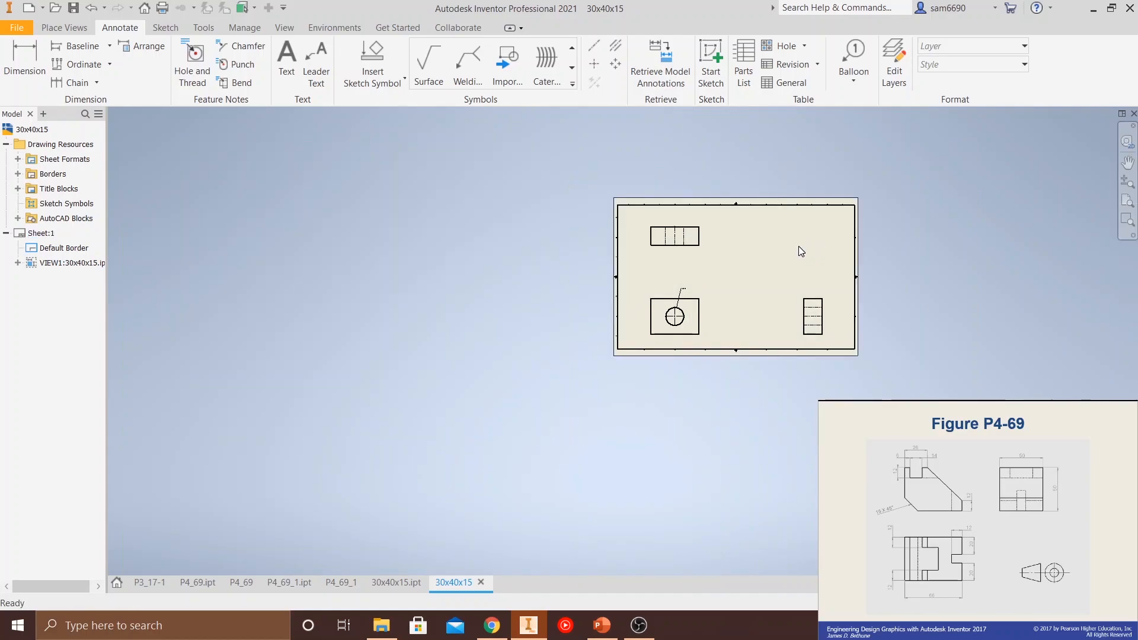
{"action": "scroll", "coordinate": [792, 250], "scroll_direction": "down", "scroll_amount": 6}
{"action": "scroll", "coordinate": [694, 297], "scroll_direction": "up", "scroll_amount": 3}
{"action": "middle_click_drag", "start_coordinate": [691, 325], "coordinate": [521, 305]}
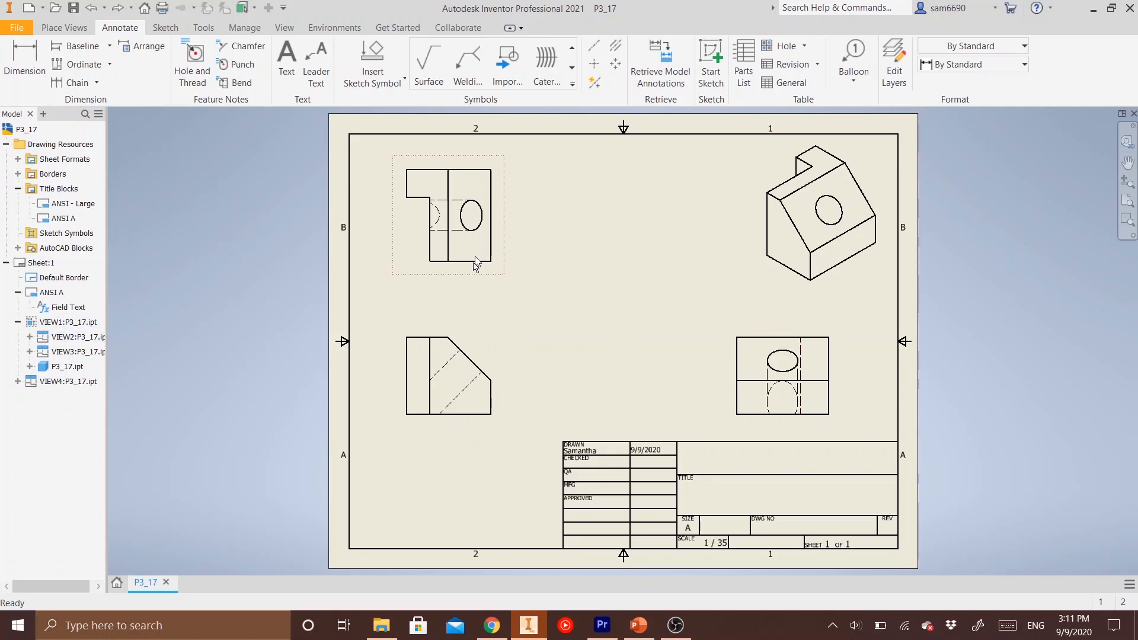
- Dimension the hole's elliptical outline in the right side view with the Radius dimension type, placing the leader text above the view
{"action": "key", "text": "d"}
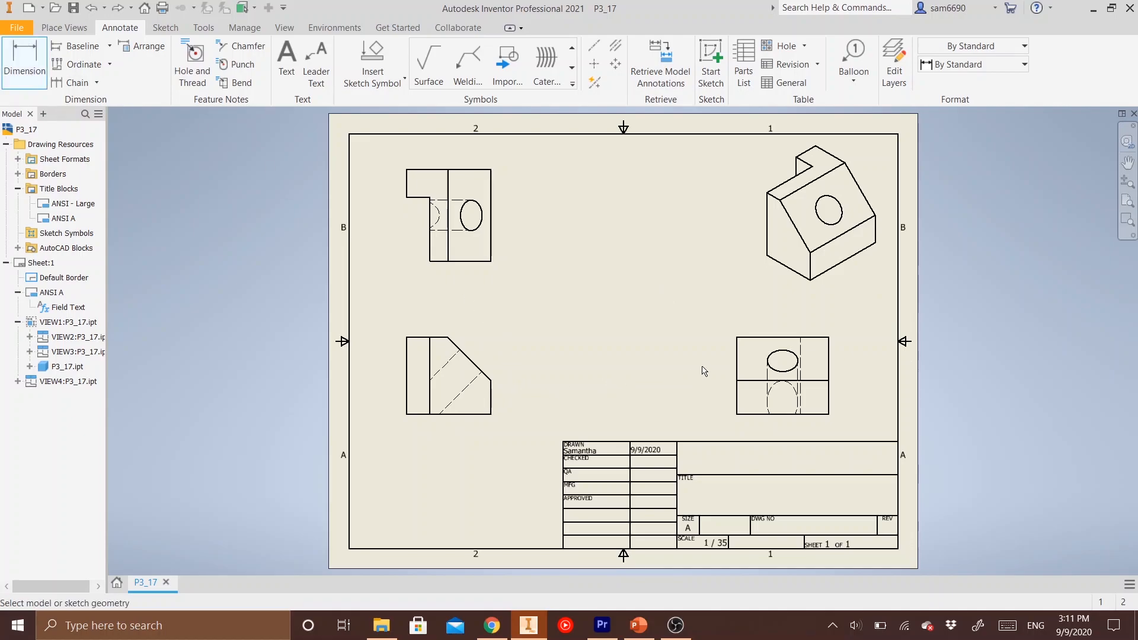
{"action": "key", "text": "Escape"}
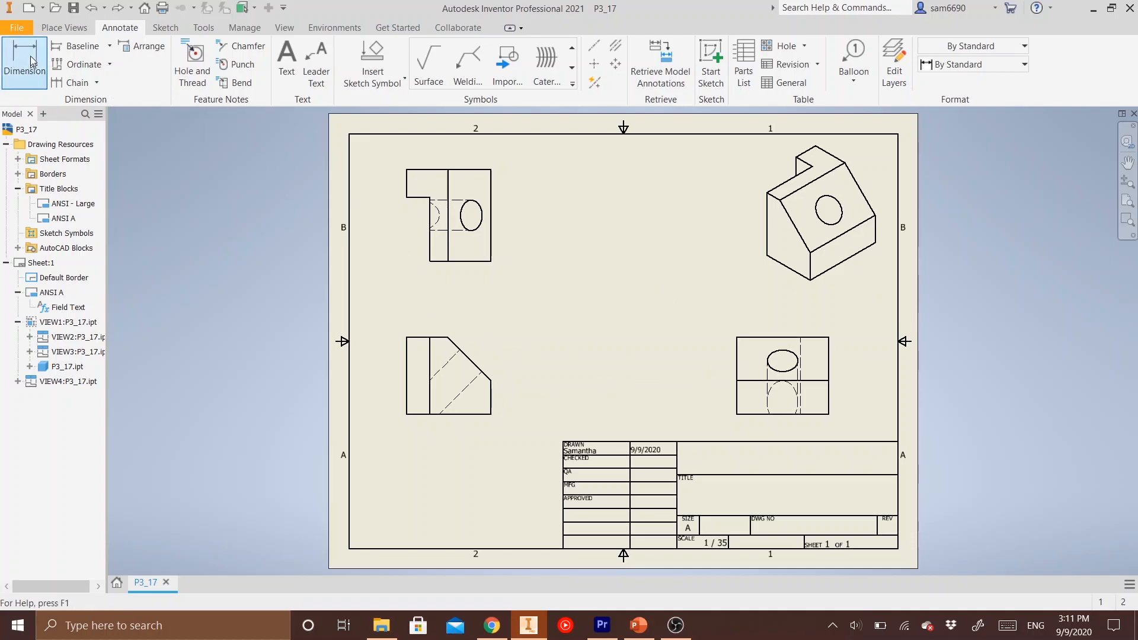
{"action": "left_click", "coordinate": [26, 43]}
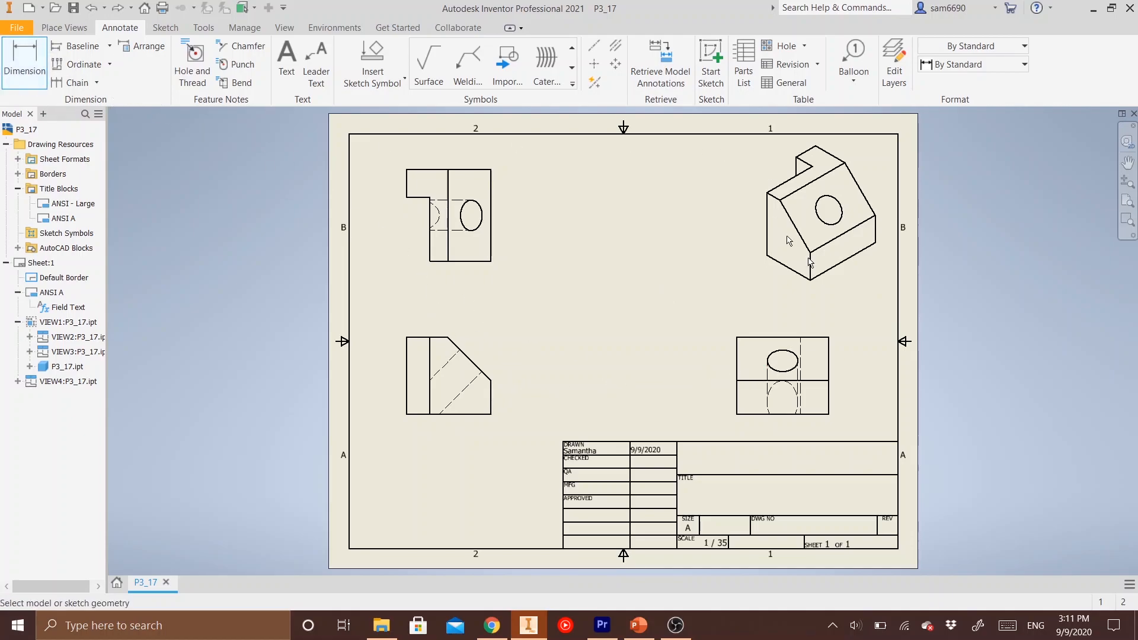
{"action": "left_click", "coordinate": [795, 372]}
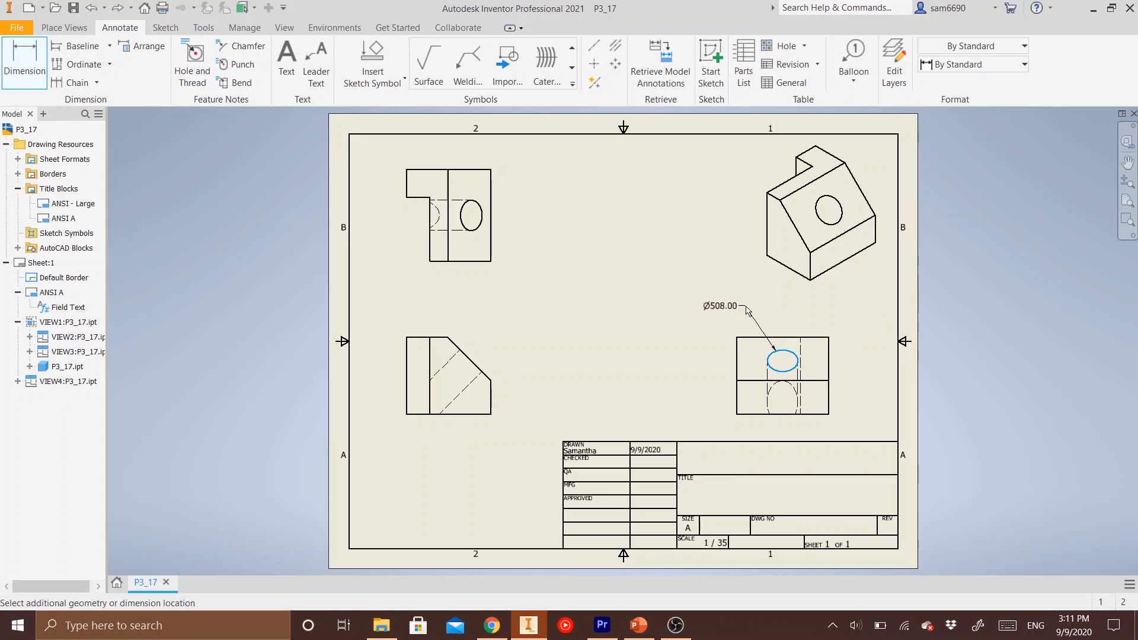
{"action": "right_click", "coordinate": [747, 309]}
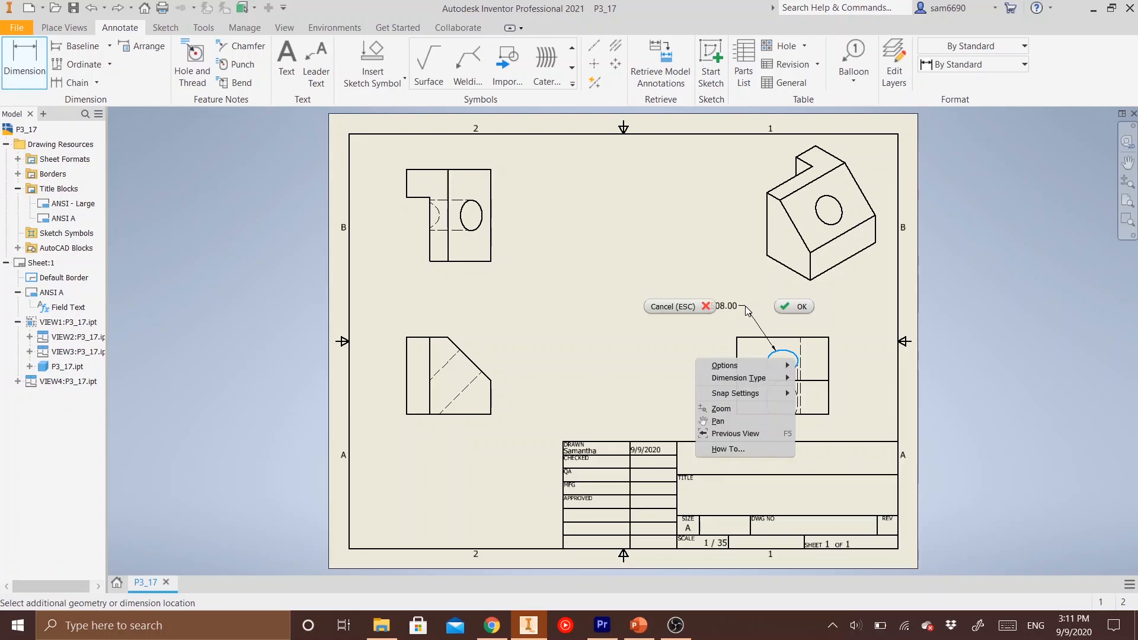
{"action": "mouse_move", "coordinate": [770, 380]}
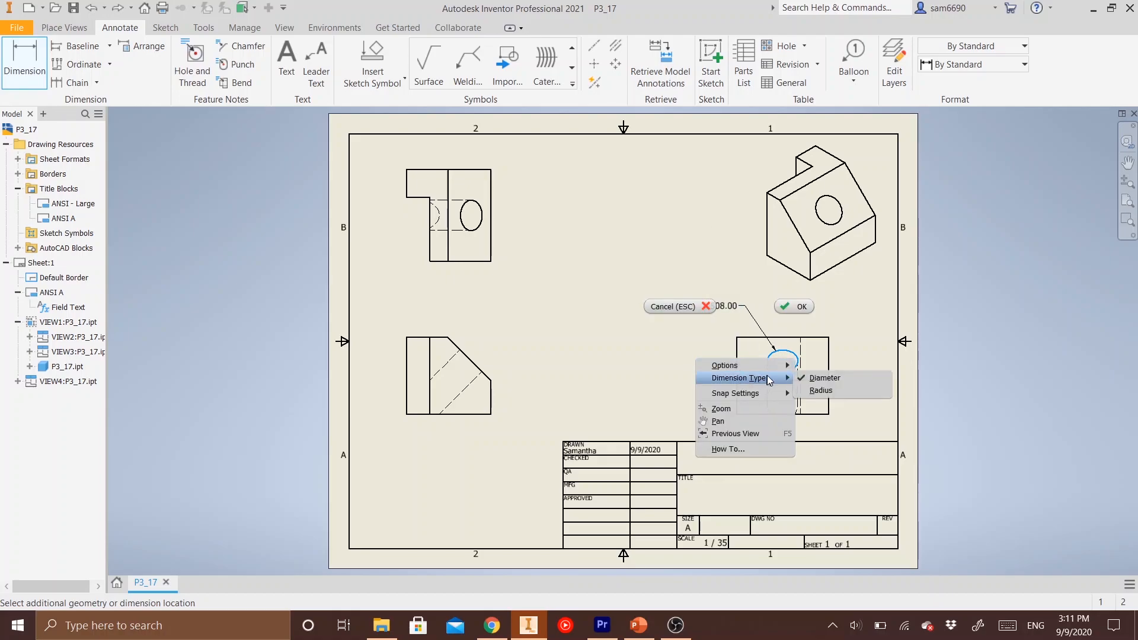
{"action": "left_click", "coordinate": [821, 391]}
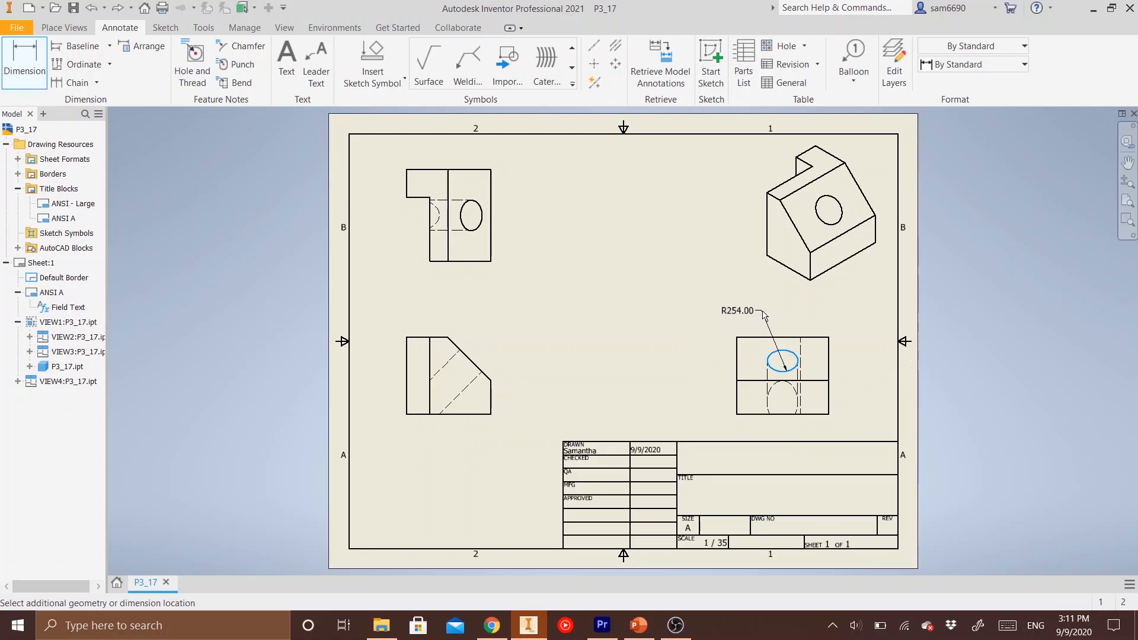
{"action": "left_click", "coordinate": [764, 314]}
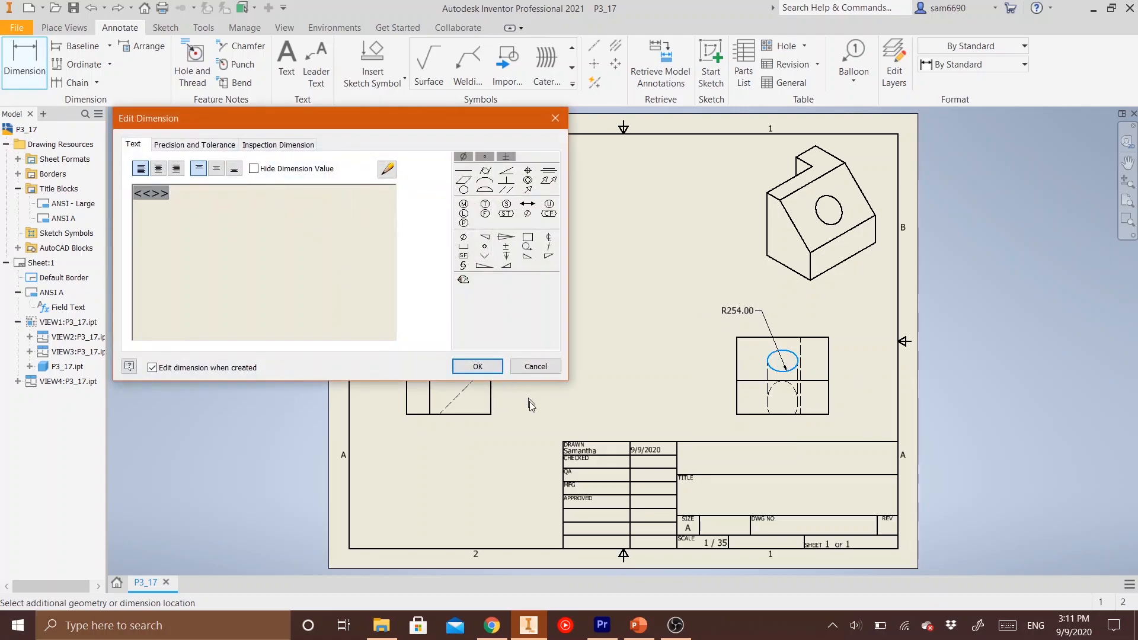
{"action": "left_click", "coordinate": [478, 367]}
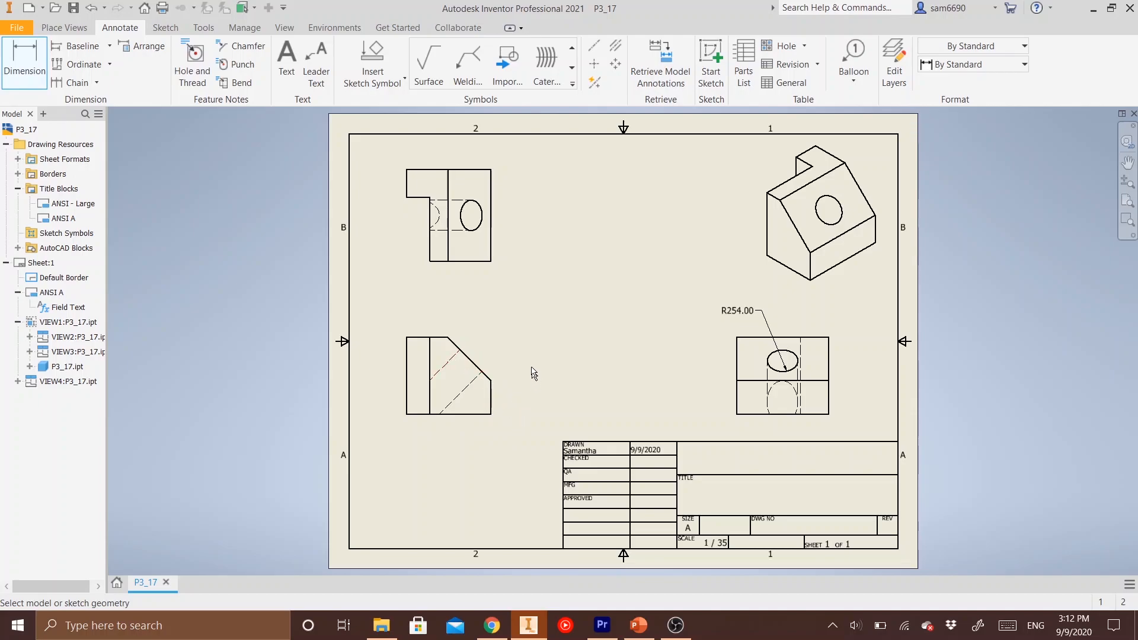
- Add an angular dimension between the sloped edge and the right vertical edge of the front view, placed above the slope
{"action": "left_click", "coordinate": [455, 348]}
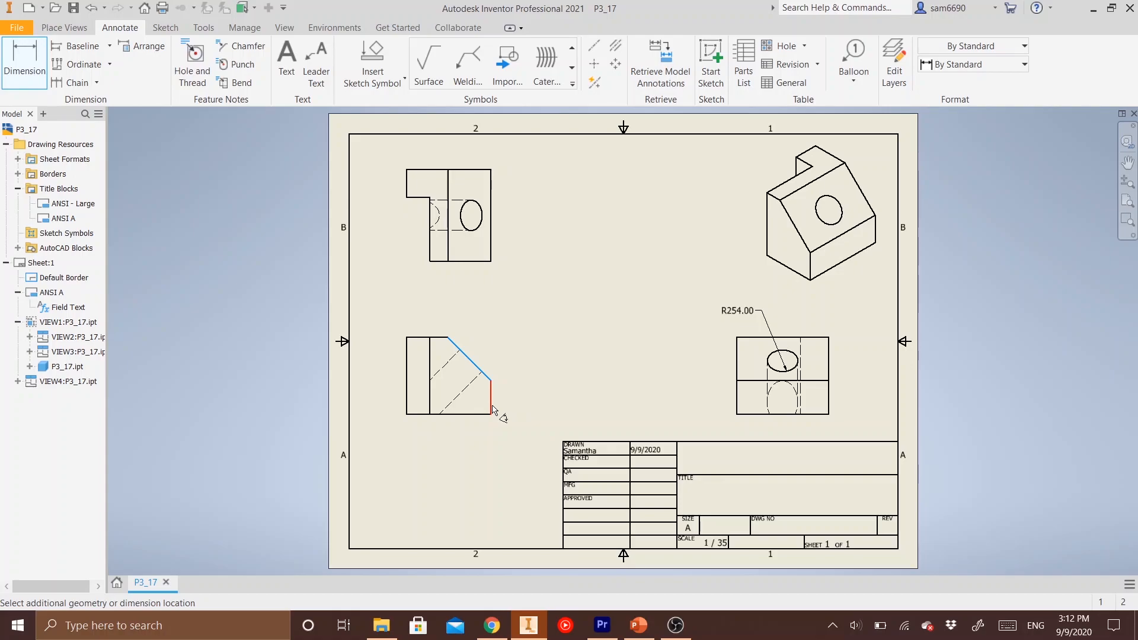
{"action": "left_click", "coordinate": [491, 409]}
{"action": "left_click", "coordinate": [475, 328]}
{"action": "left_click", "coordinate": [476, 365]}
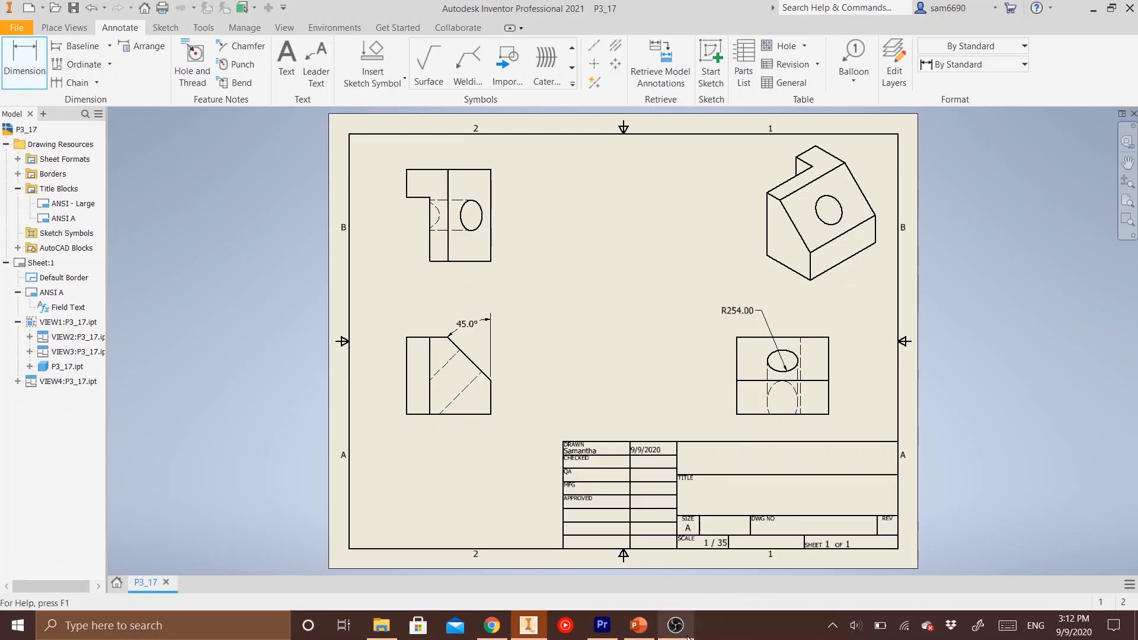
{"action": "mouse_move", "coordinate": [680, 638]}
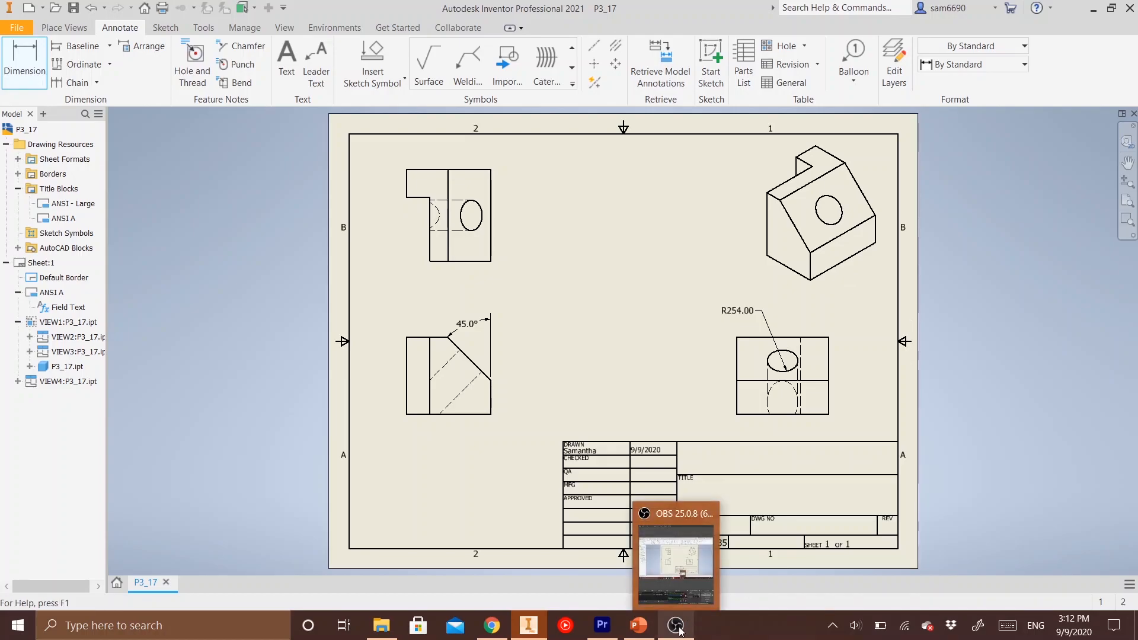